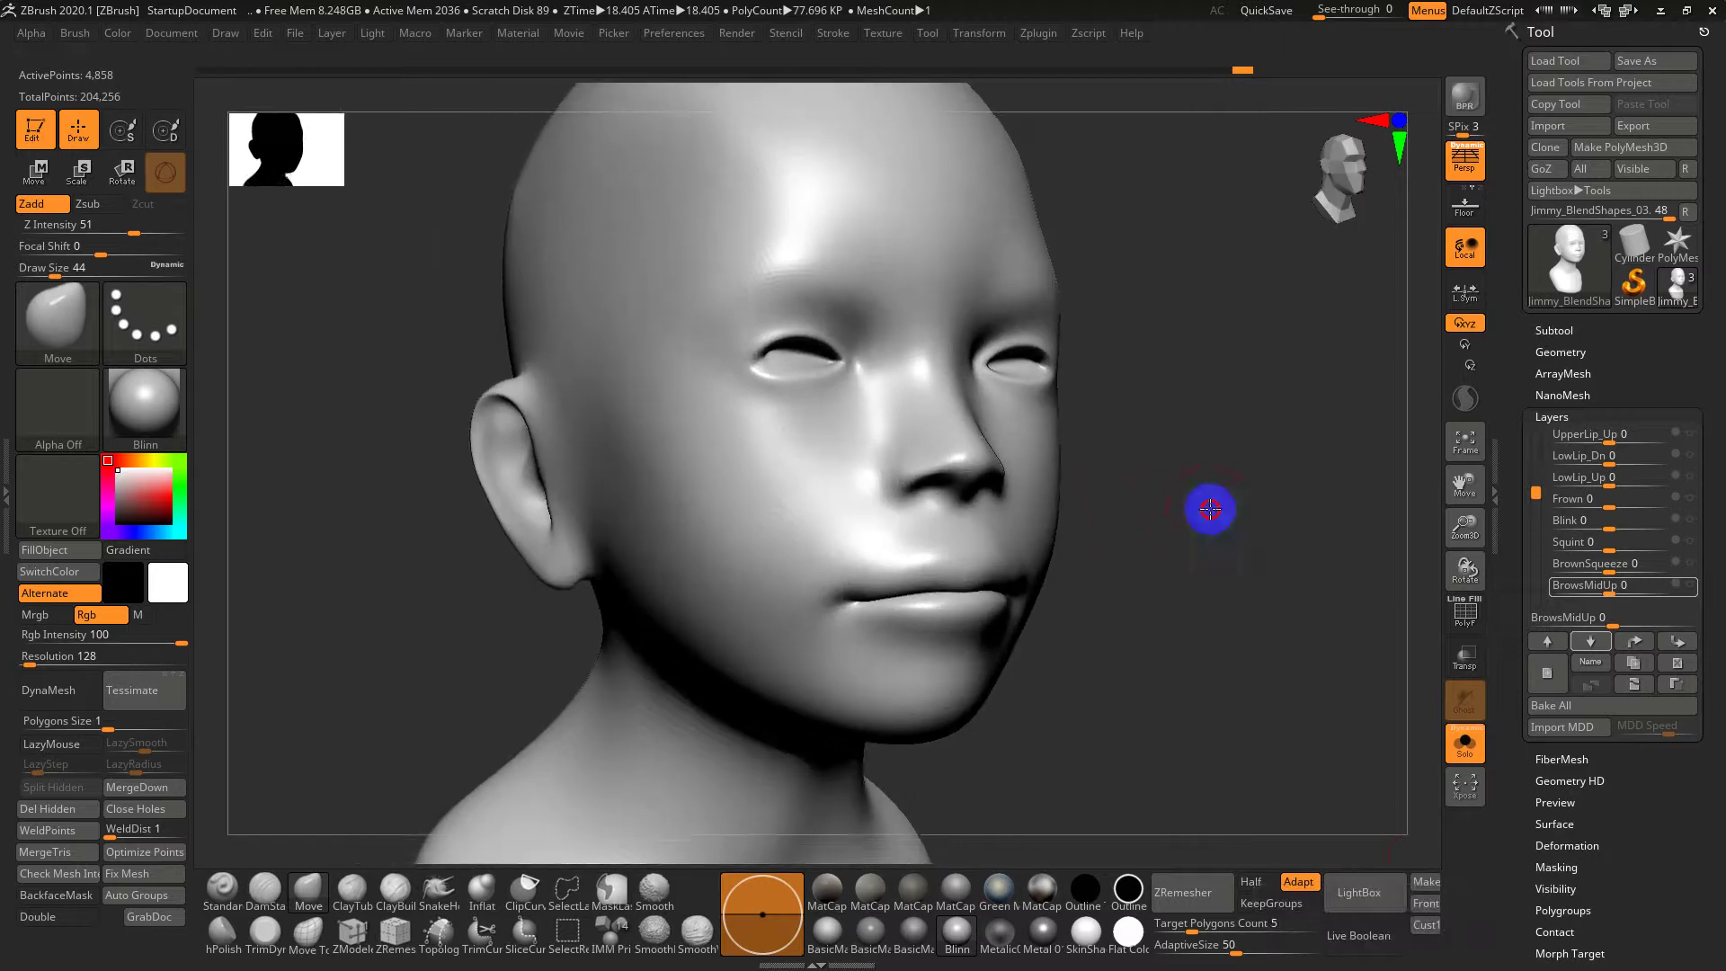
Switch to the Jimmy_Teeth subtool and test its Teeth_open layer, bringing the intensity back to about zero
key(shift+f)
key(shift+f)
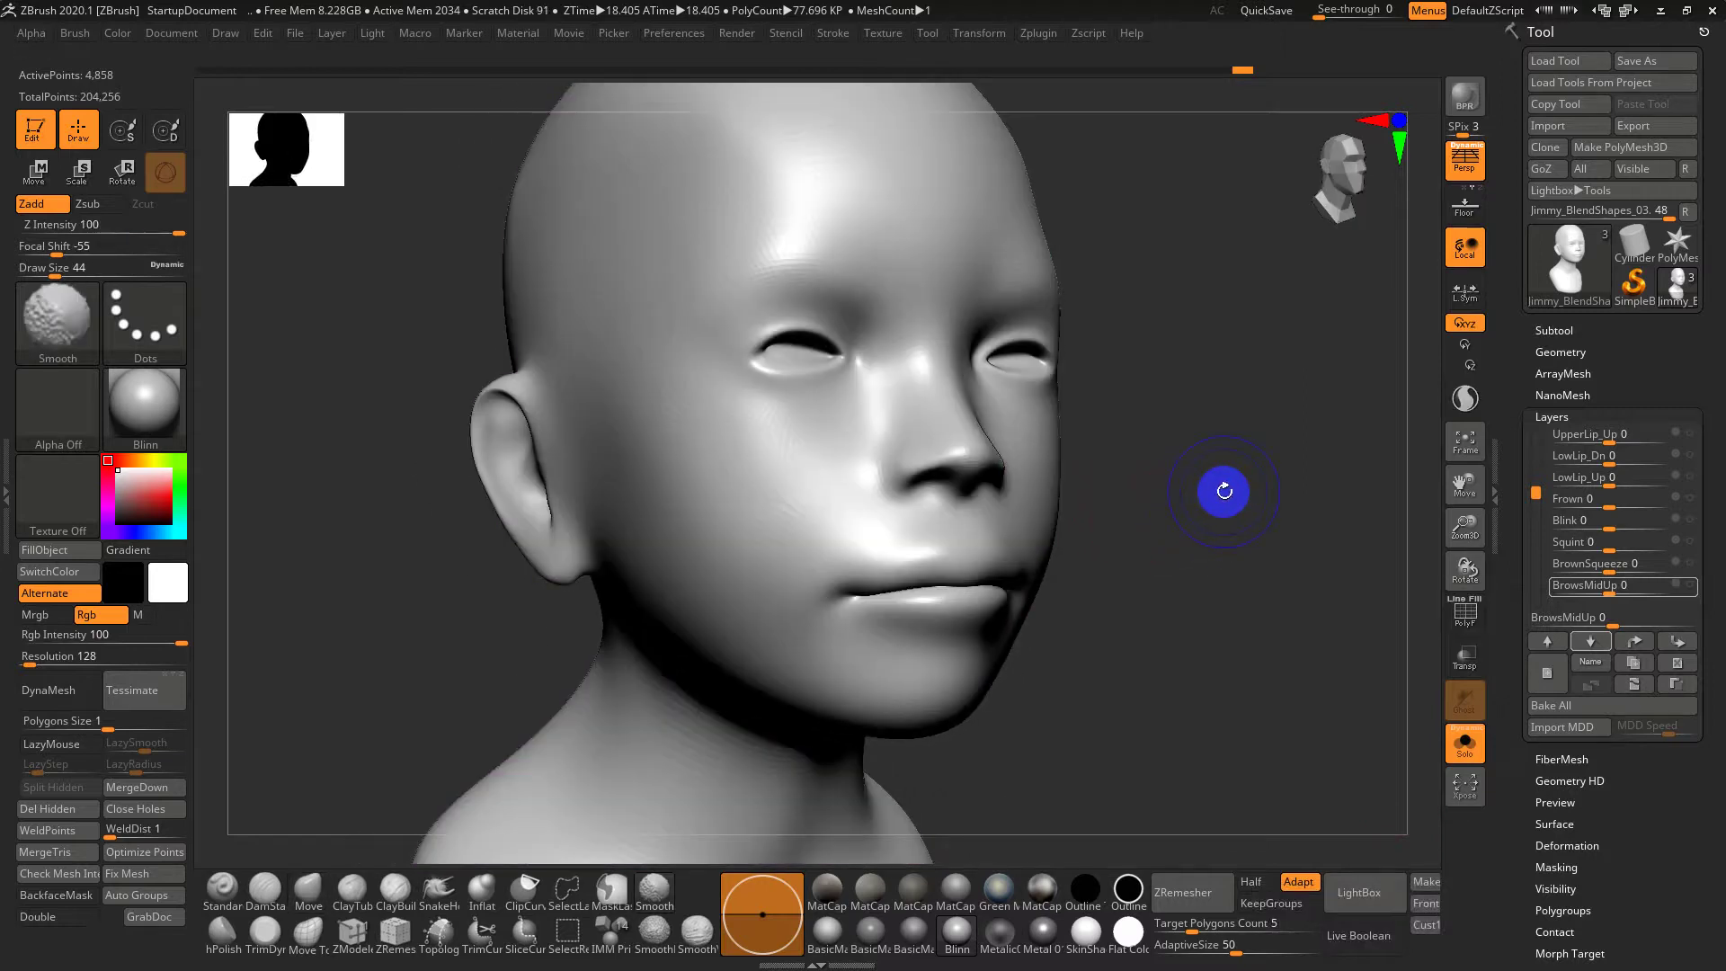
click(1558, 329)
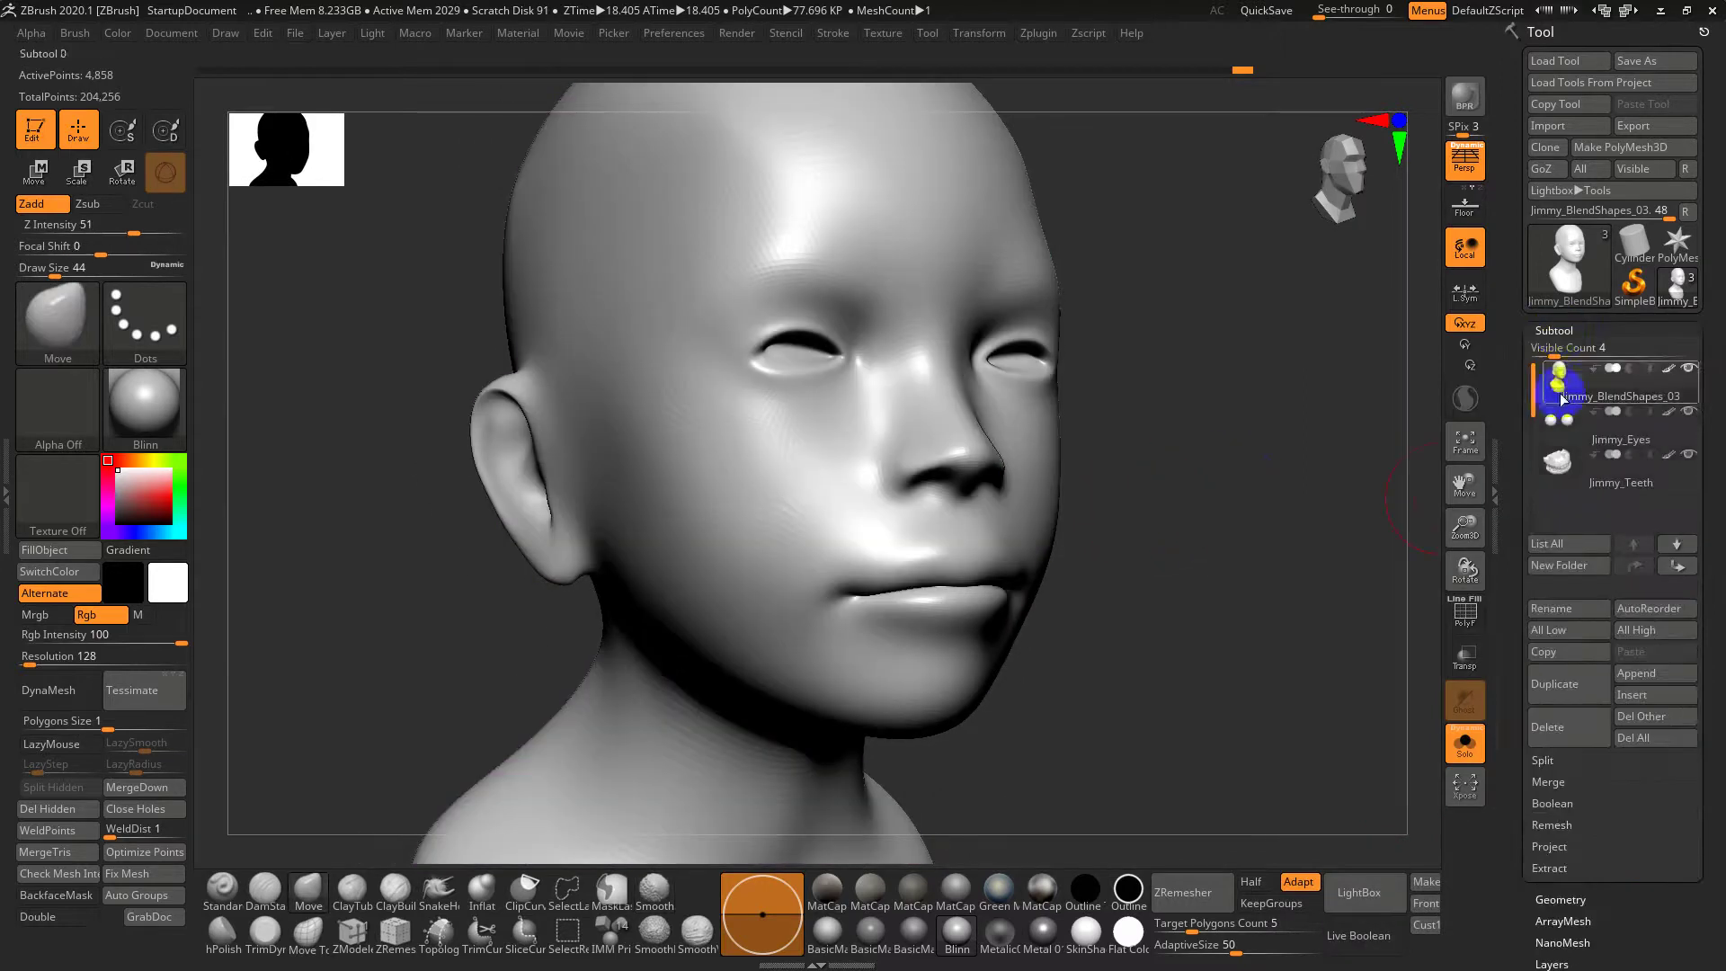
click(1557, 456)
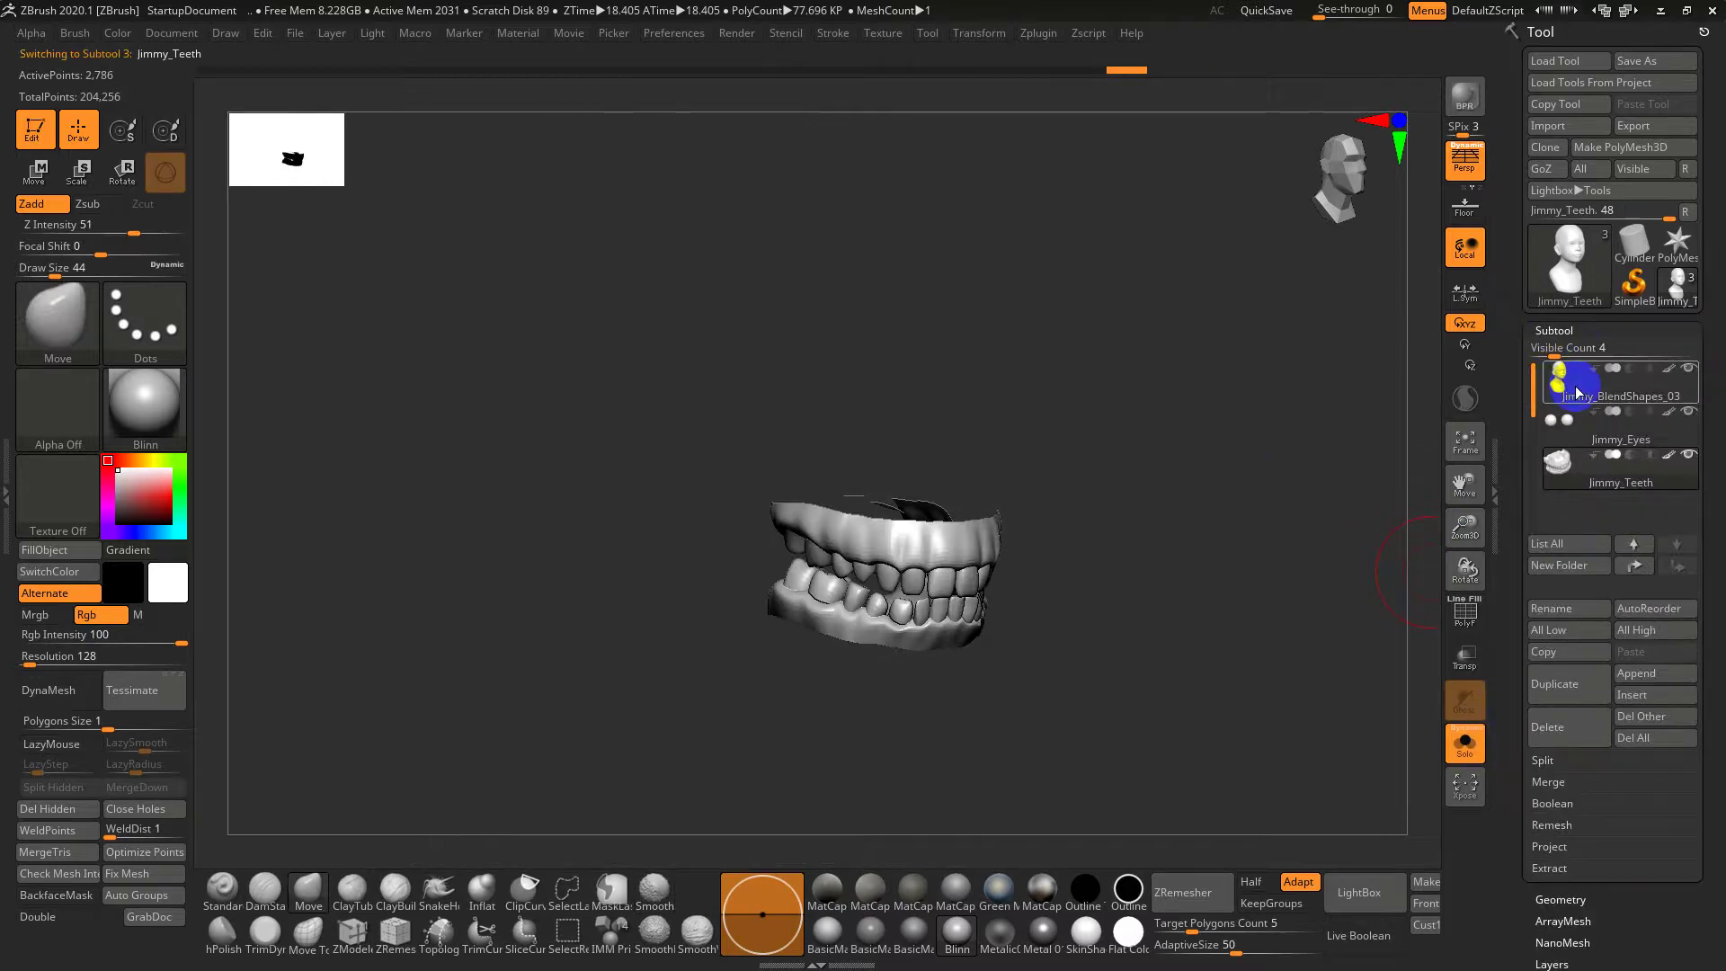
click(1560, 330)
click(1549, 416)
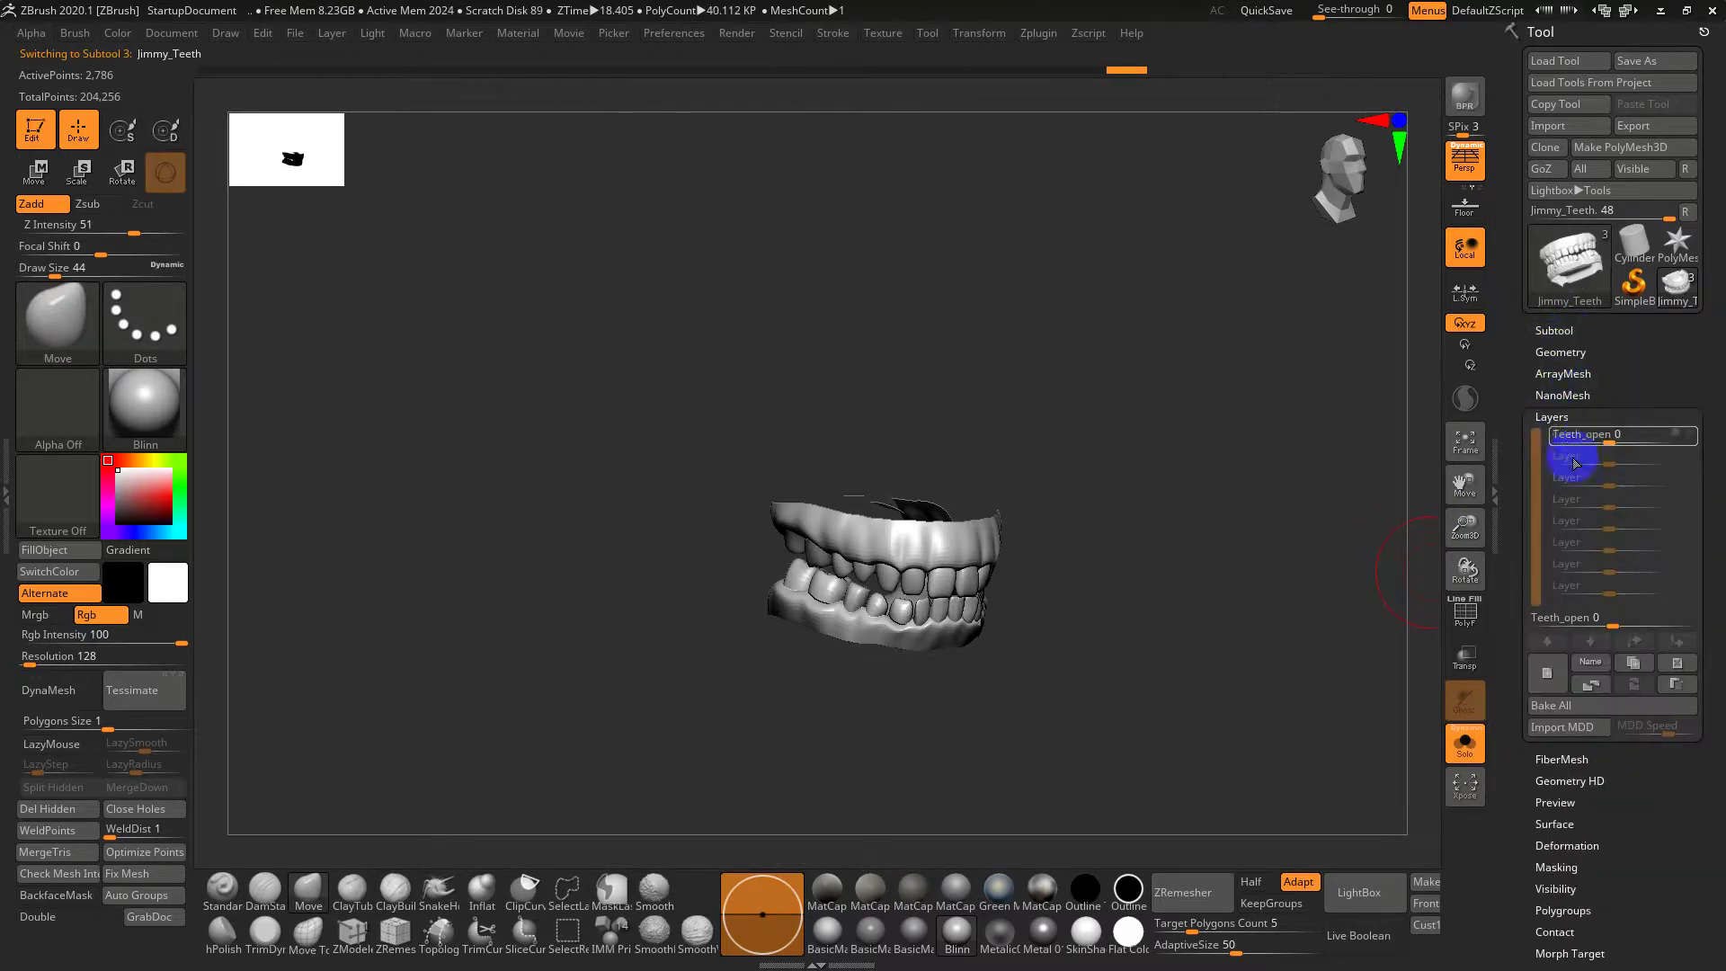
click(1697, 443)
drag(1697, 444, 1611, 443)
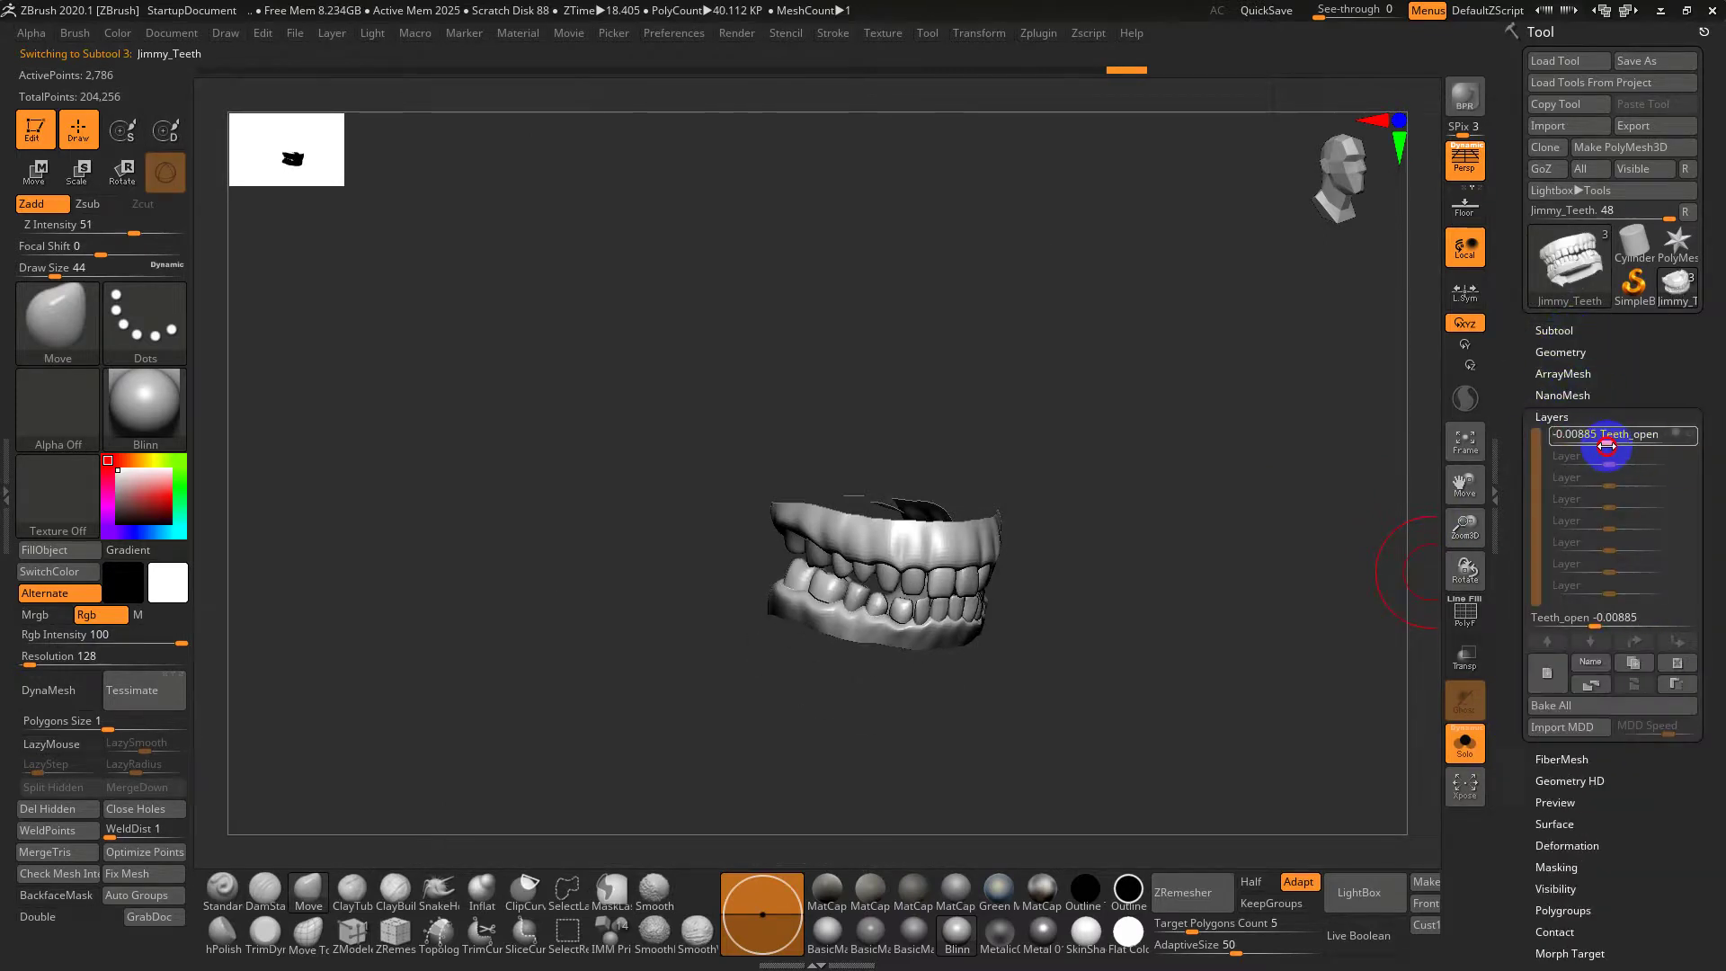
Reselect the Jimmy_BlendShapes_03 subtool and raise its Smile layer to about 0.89
click(1564, 330)
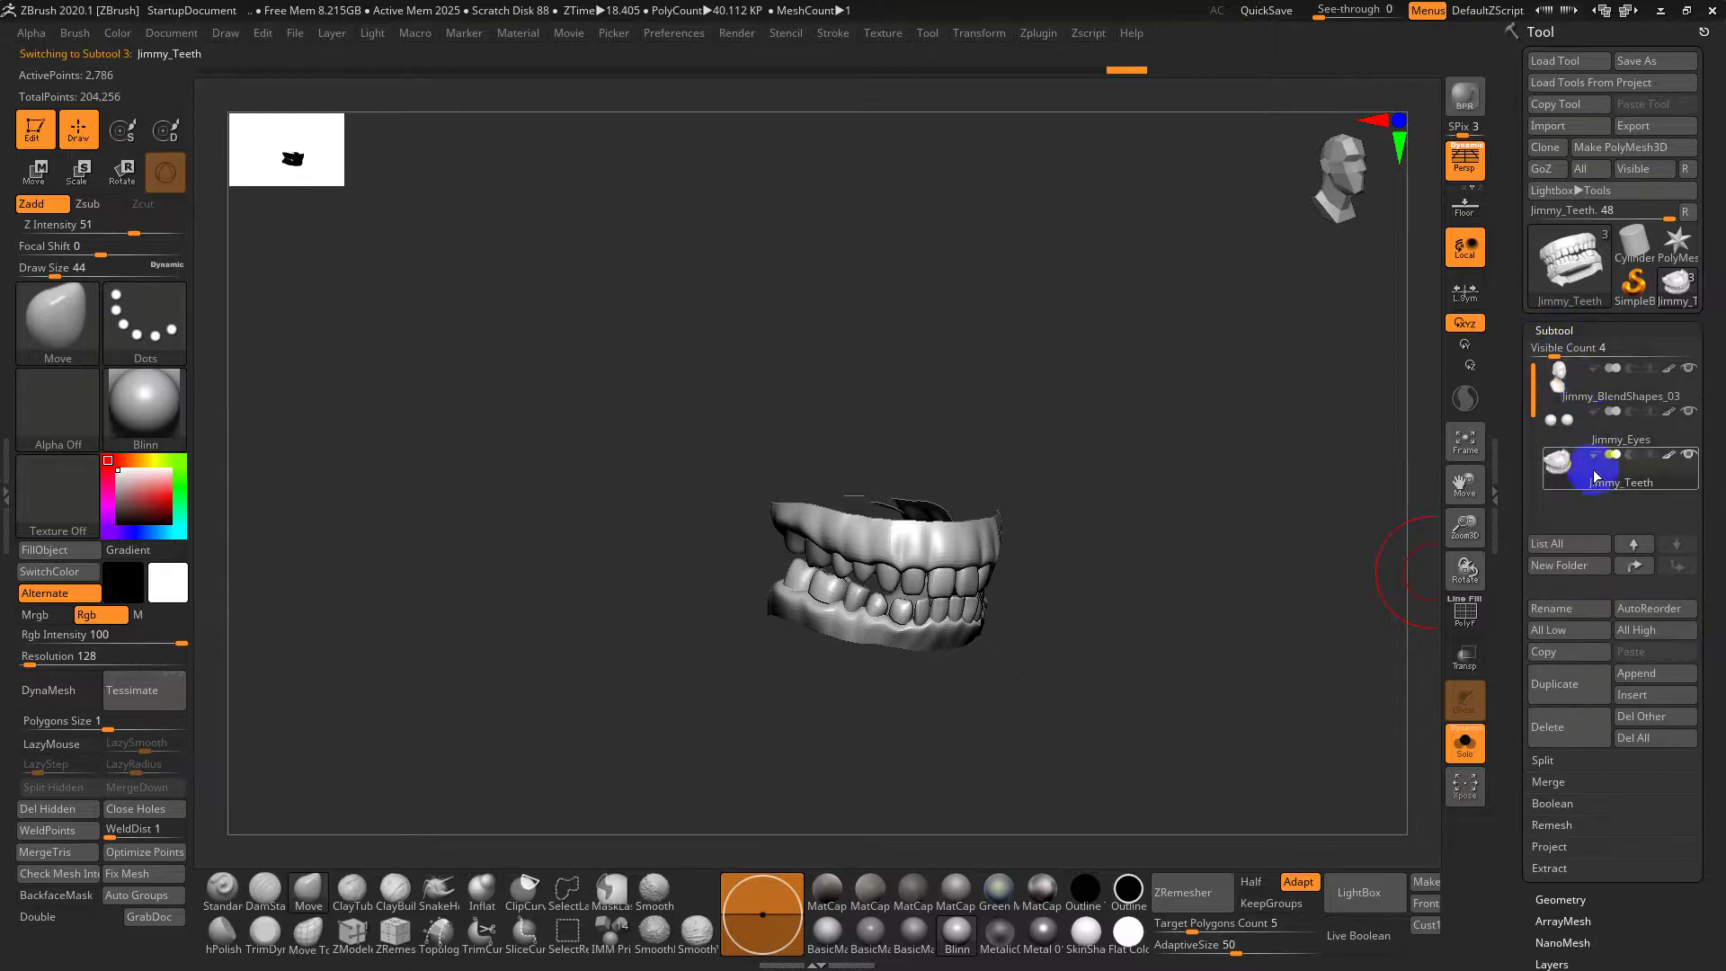
click(1580, 387)
click(1556, 331)
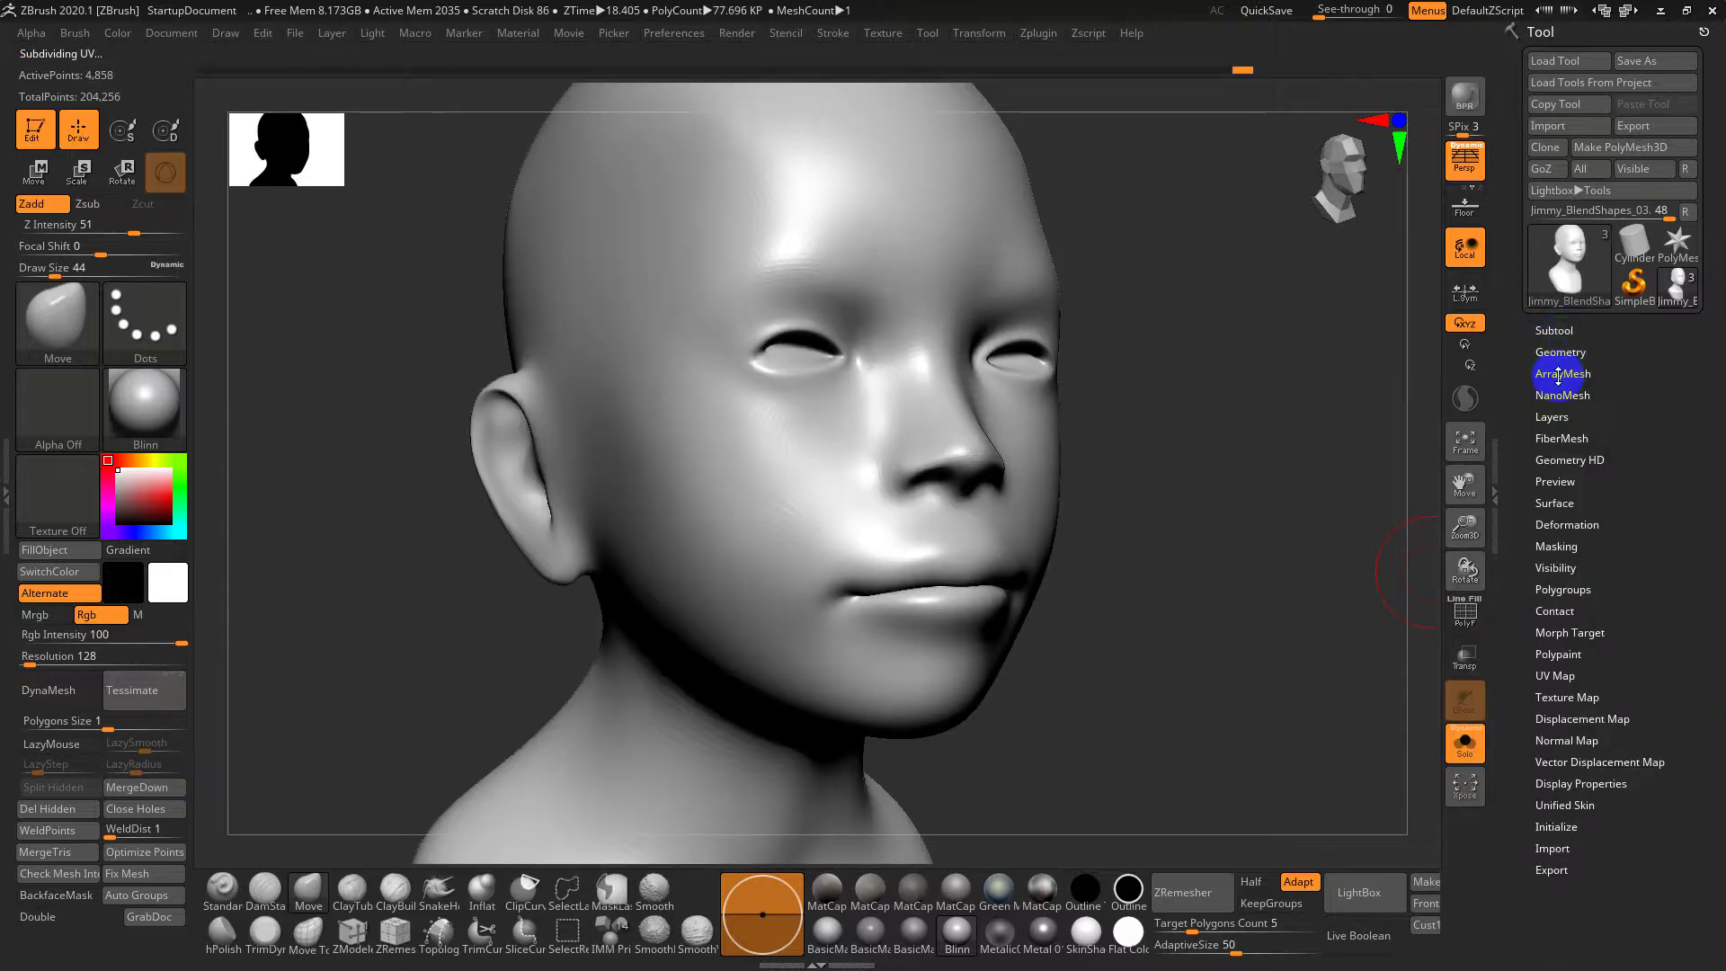
click(1553, 417)
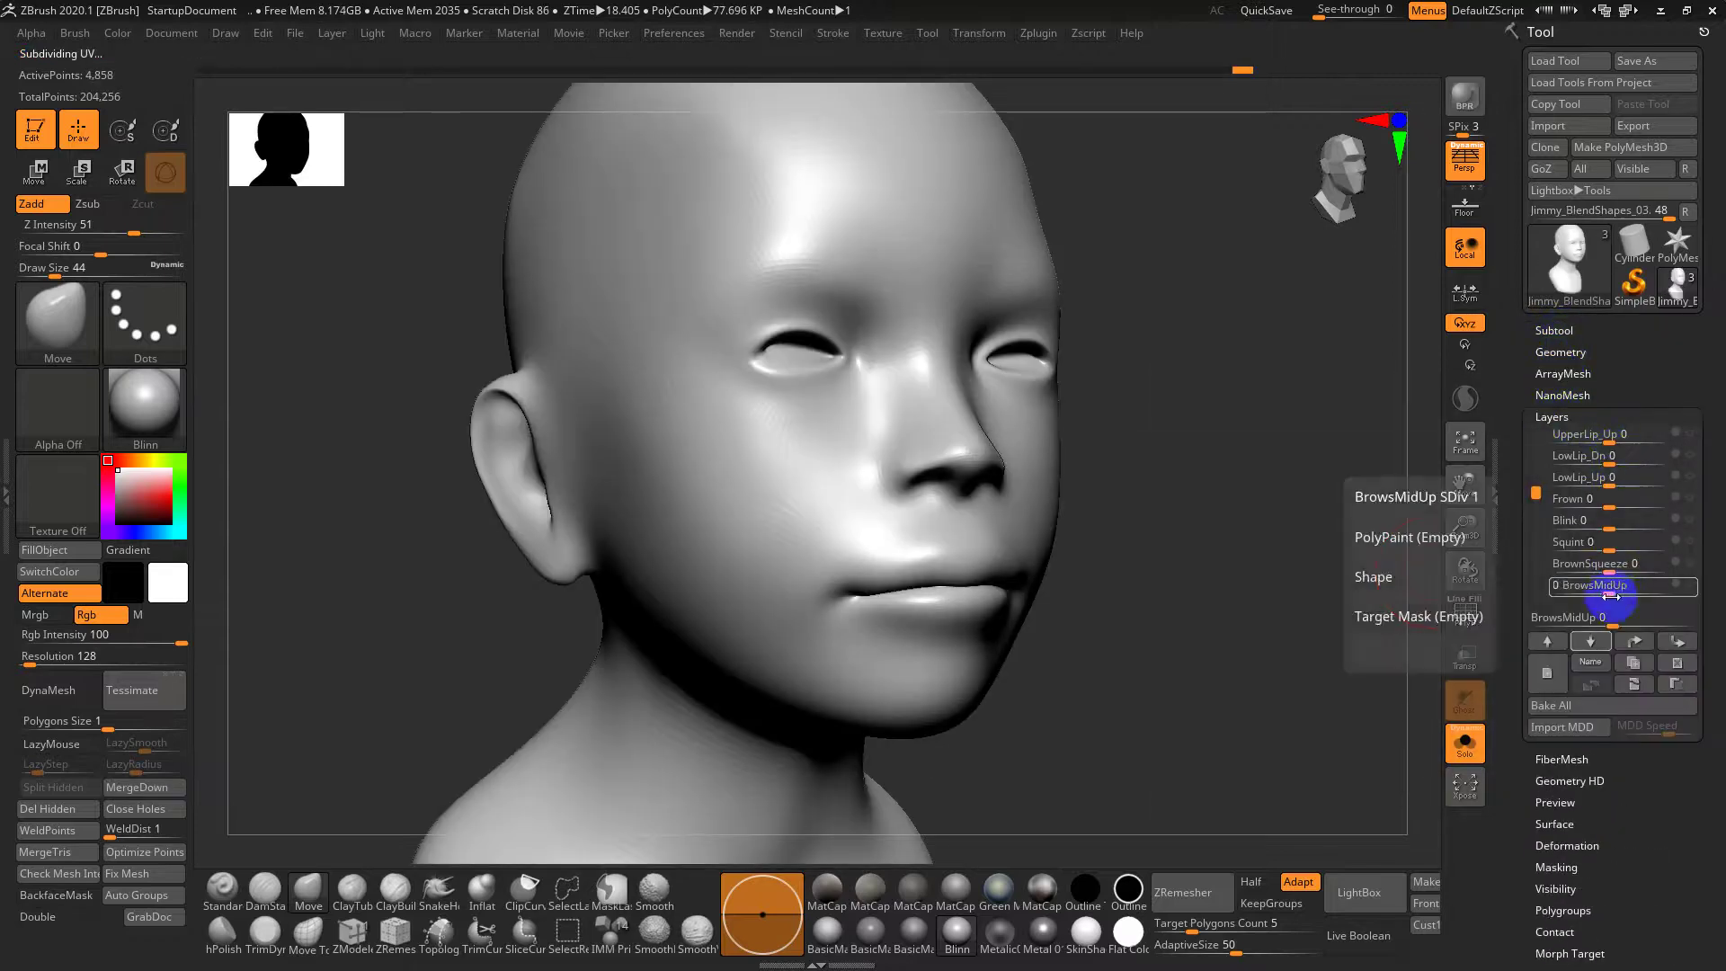
drag(1538, 491, 1658, 455)
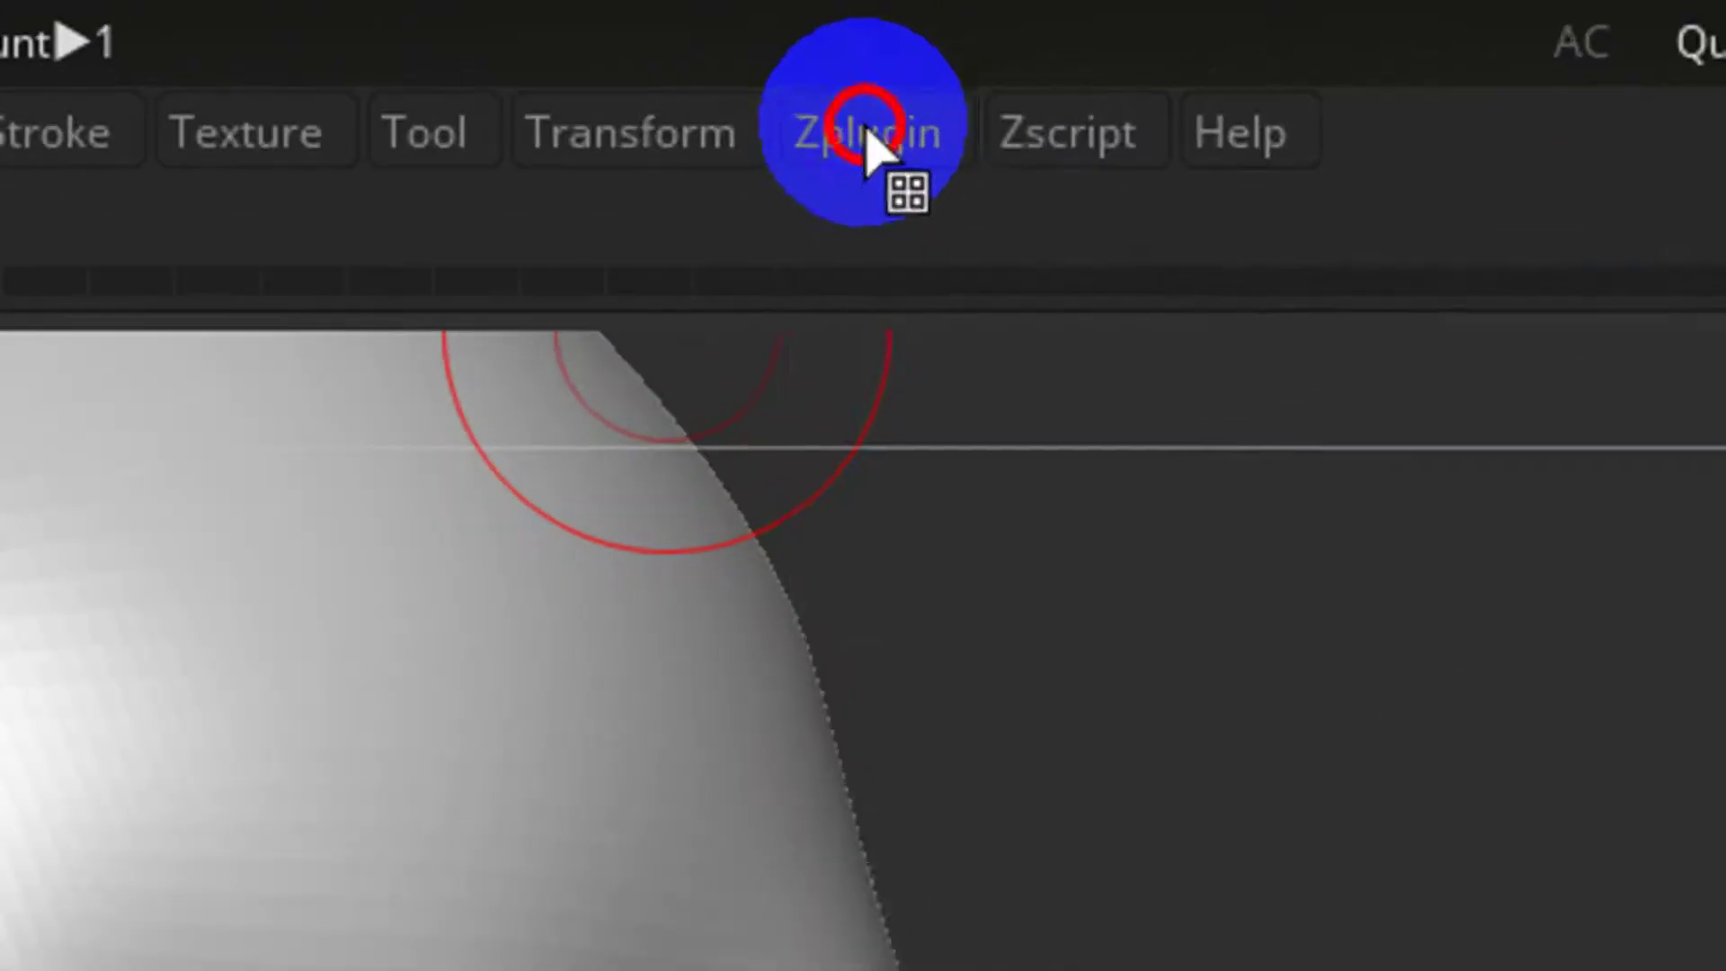
Try the Visible and Selected scopes of the Maya Blend Shapes plugin and set the scope back to All
click(1039, 33)
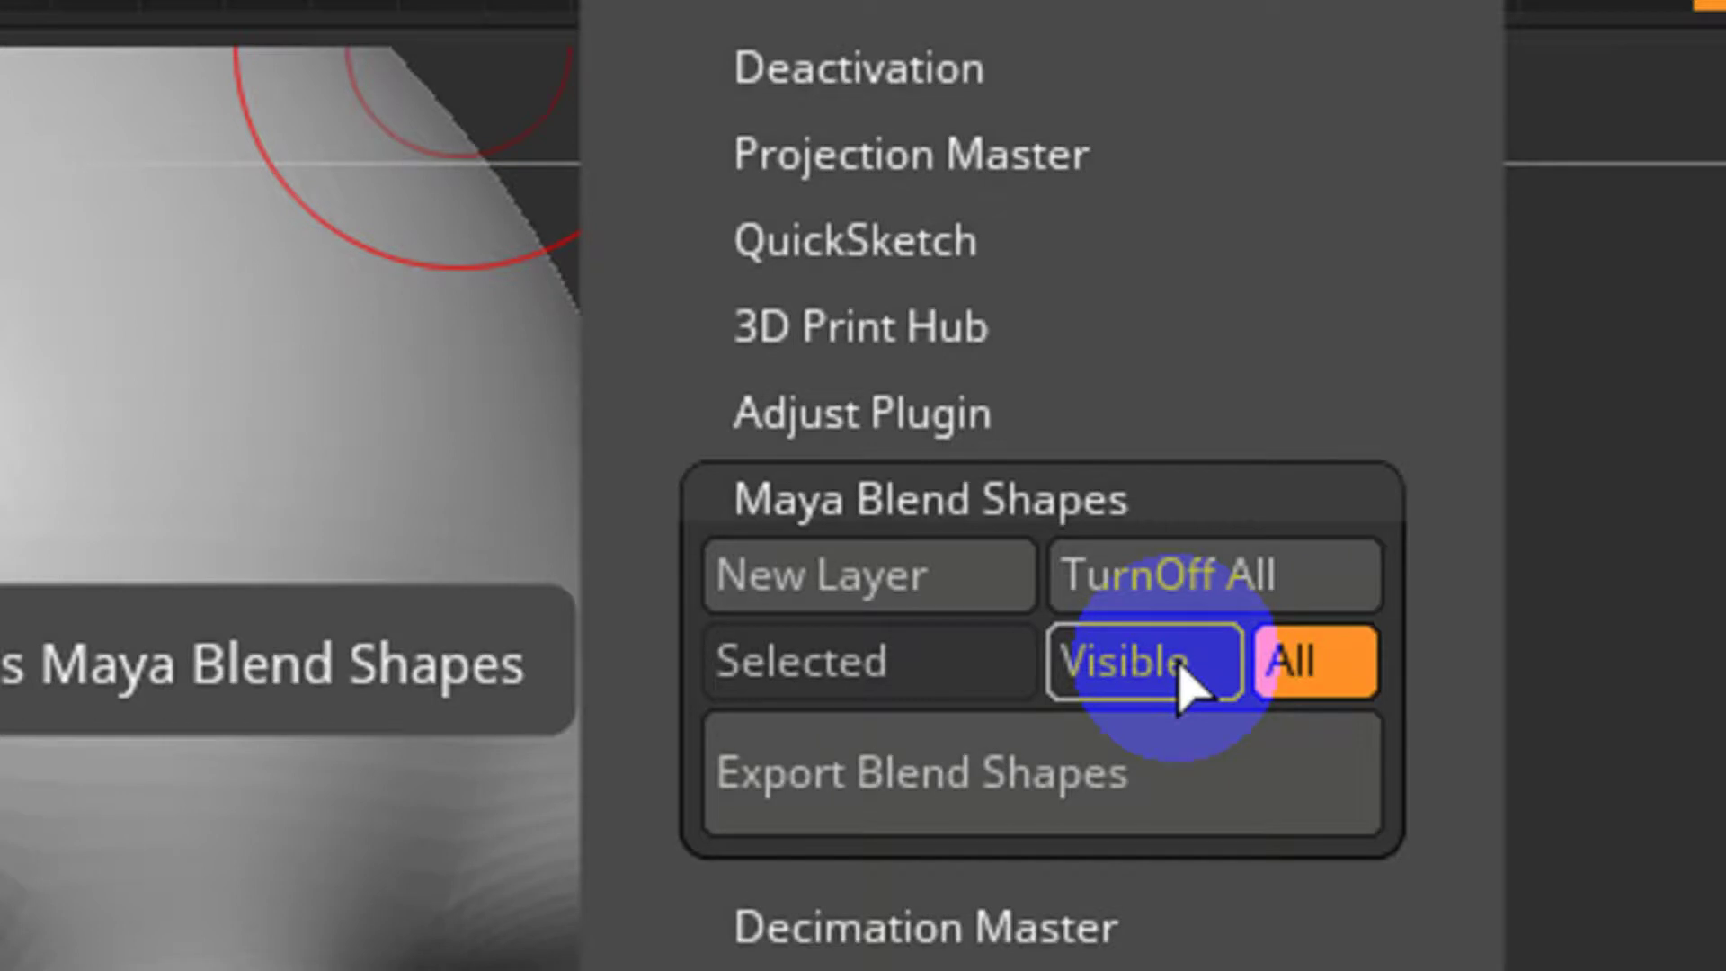
click(1185, 683)
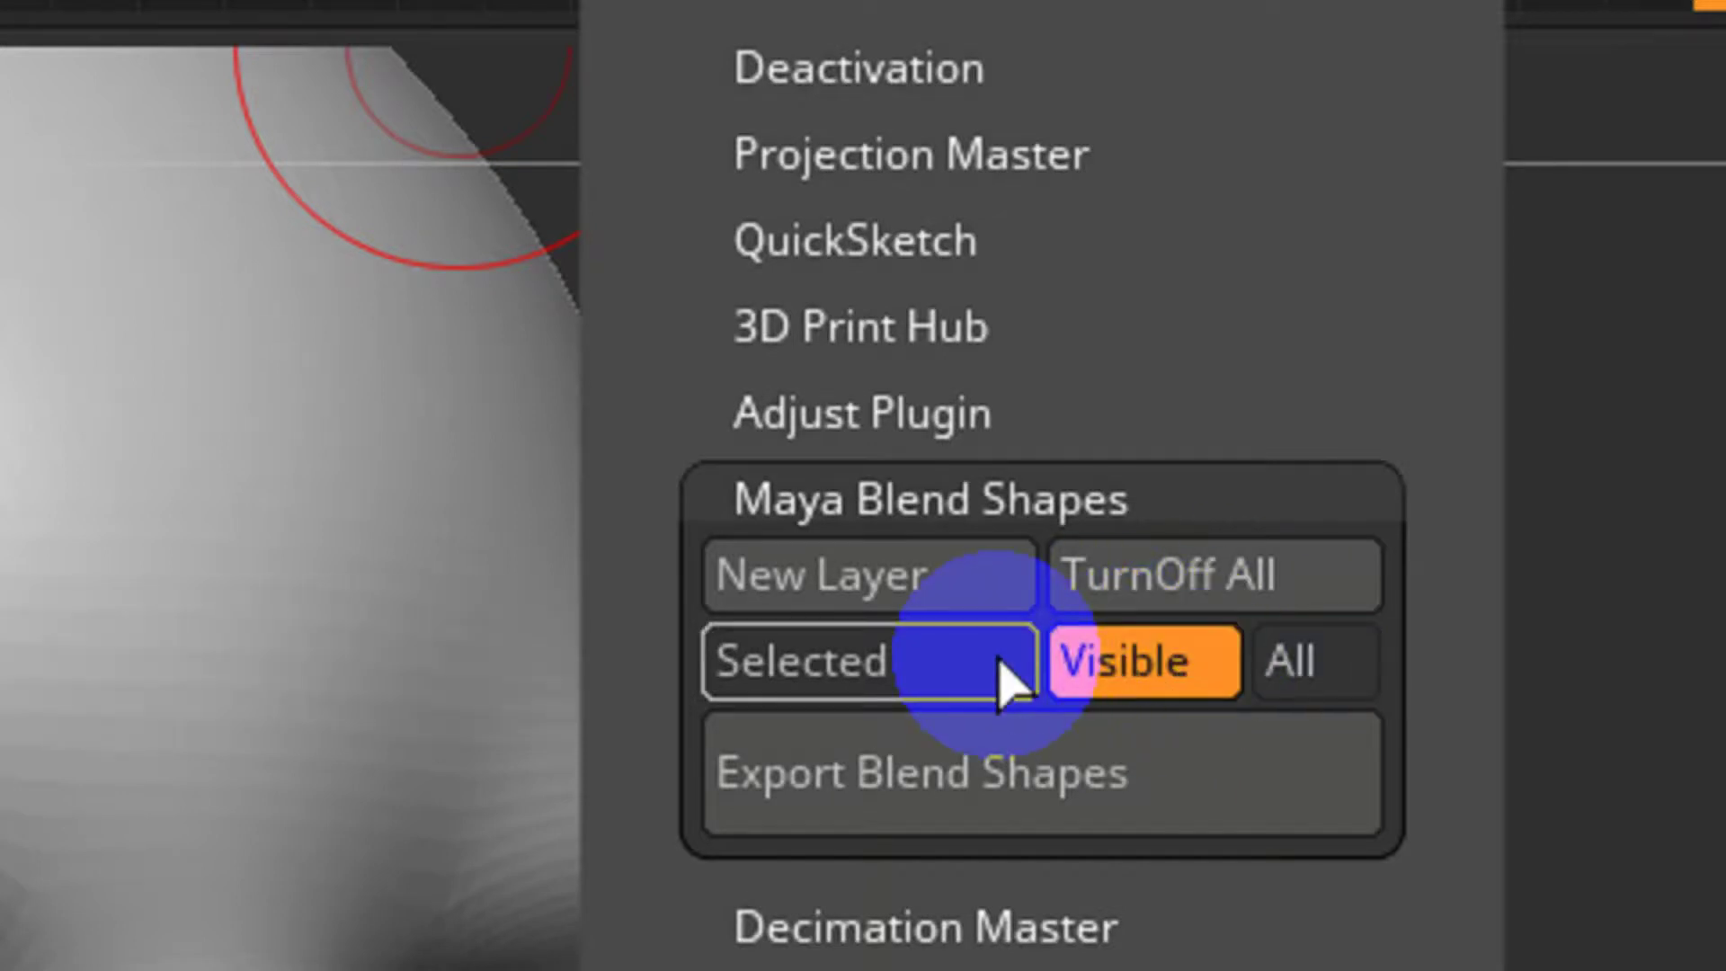
click(899, 672)
click(1284, 672)
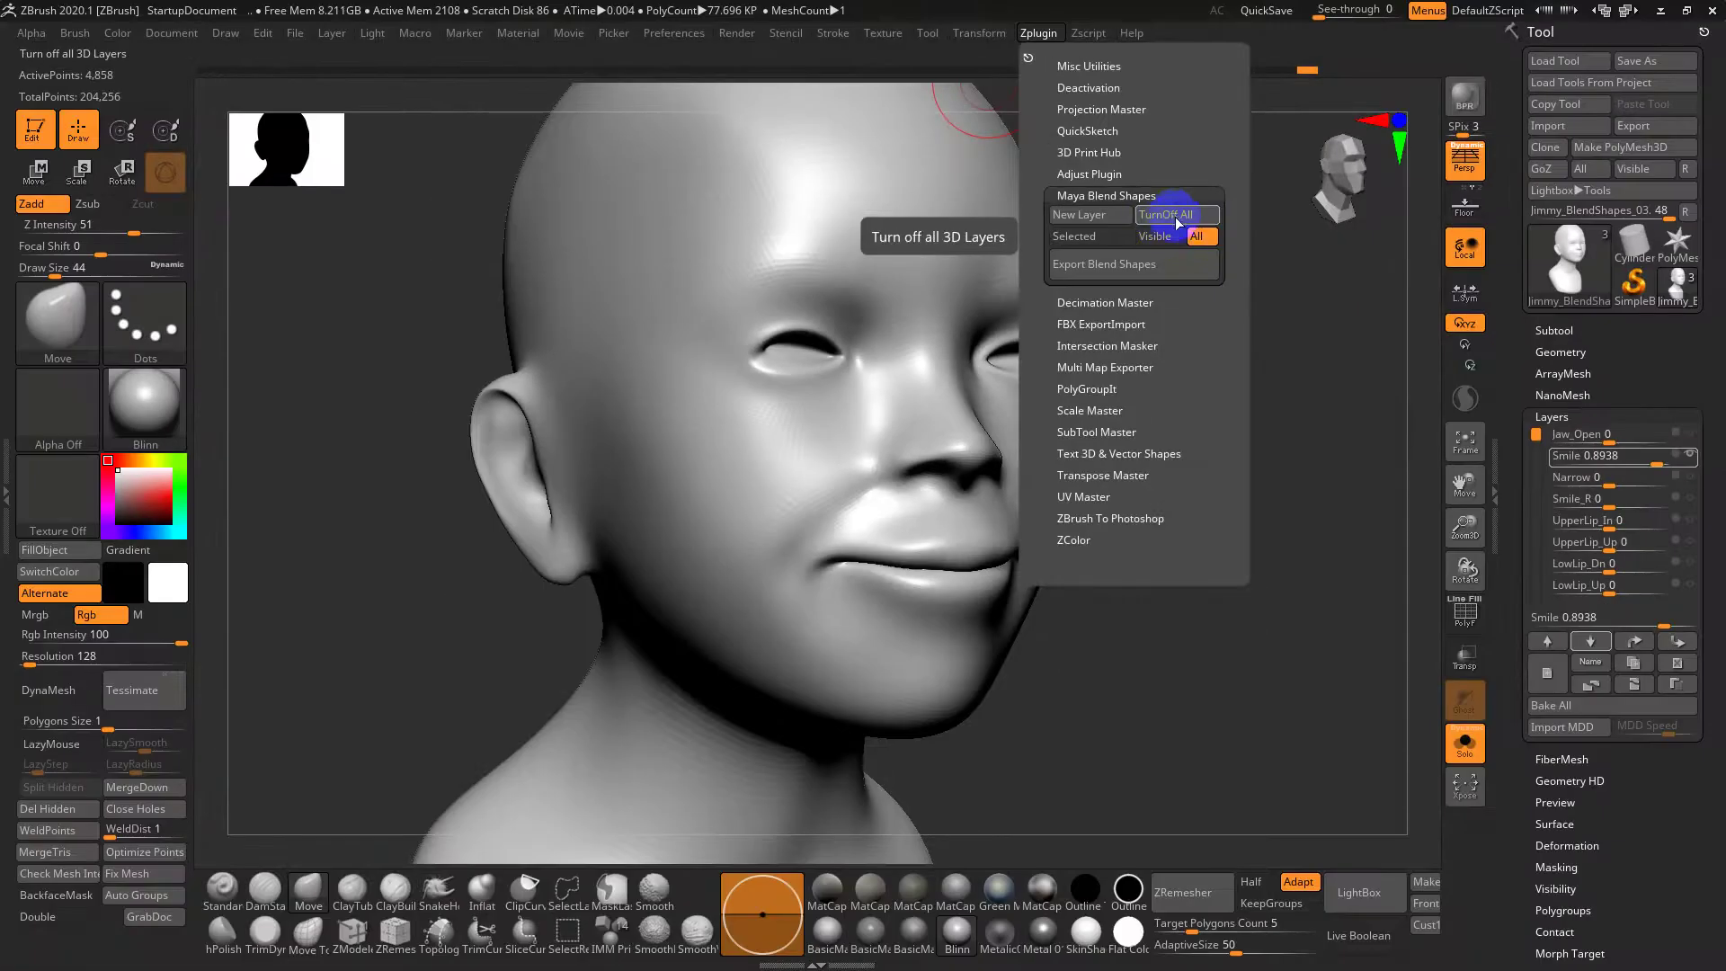
Turn off all 3D layers and export the blend shapes to Maya
click(1174, 214)
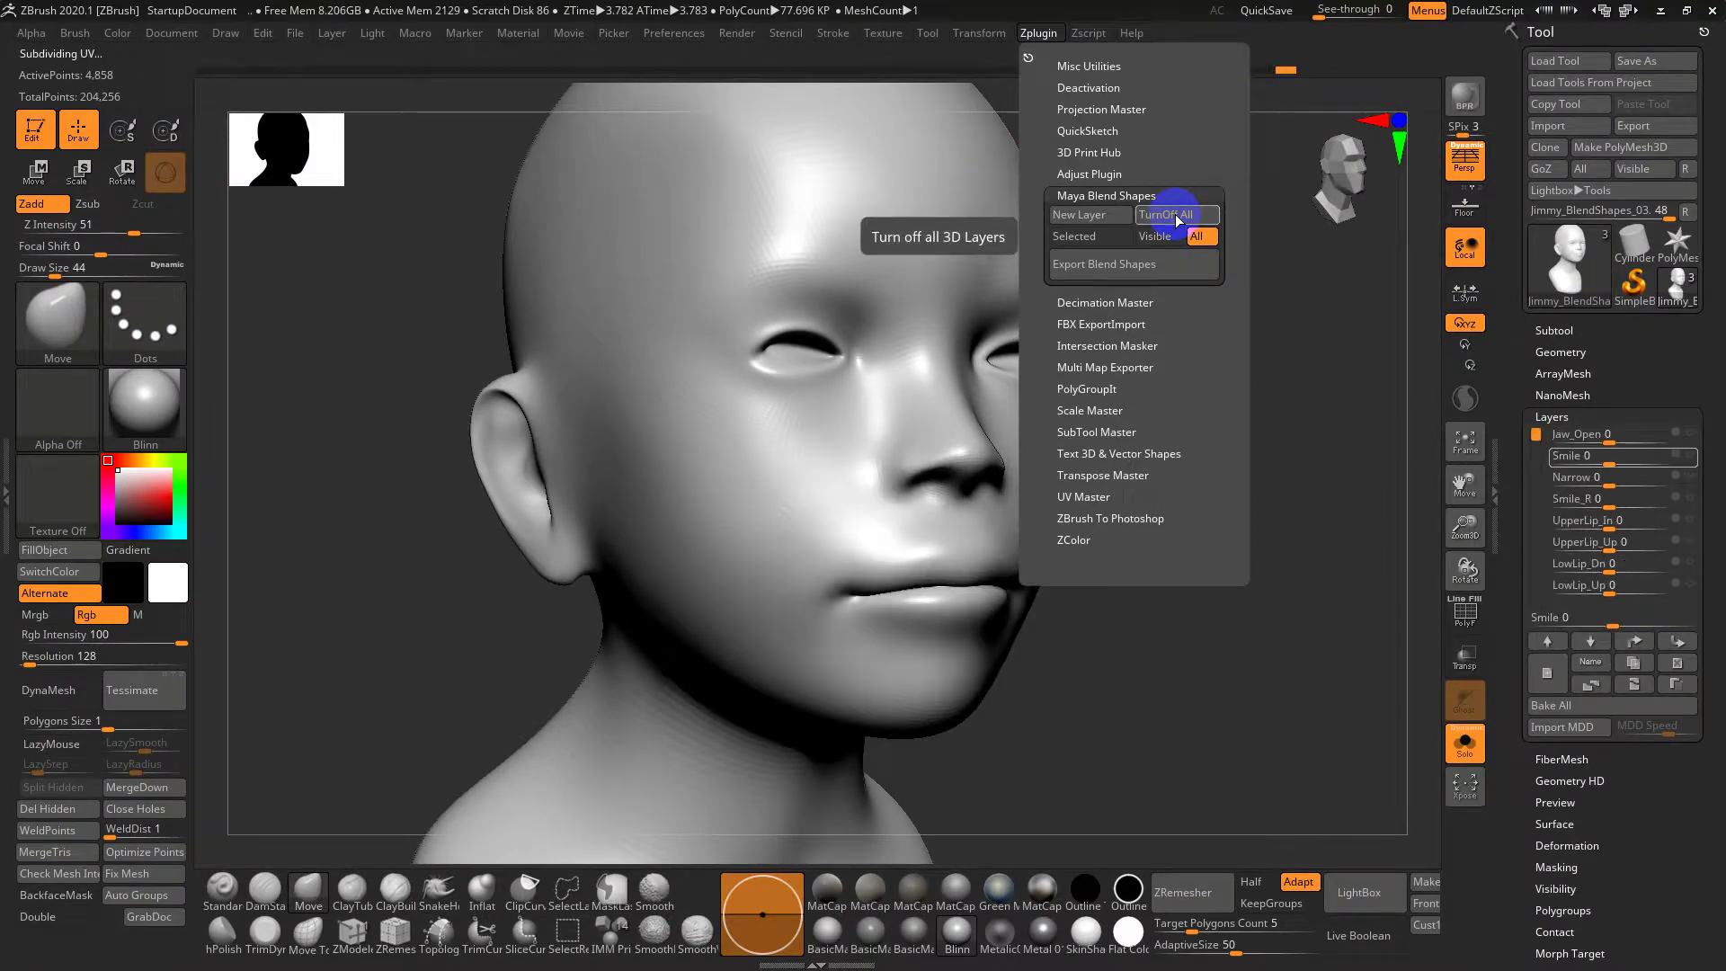
click(1126, 274)
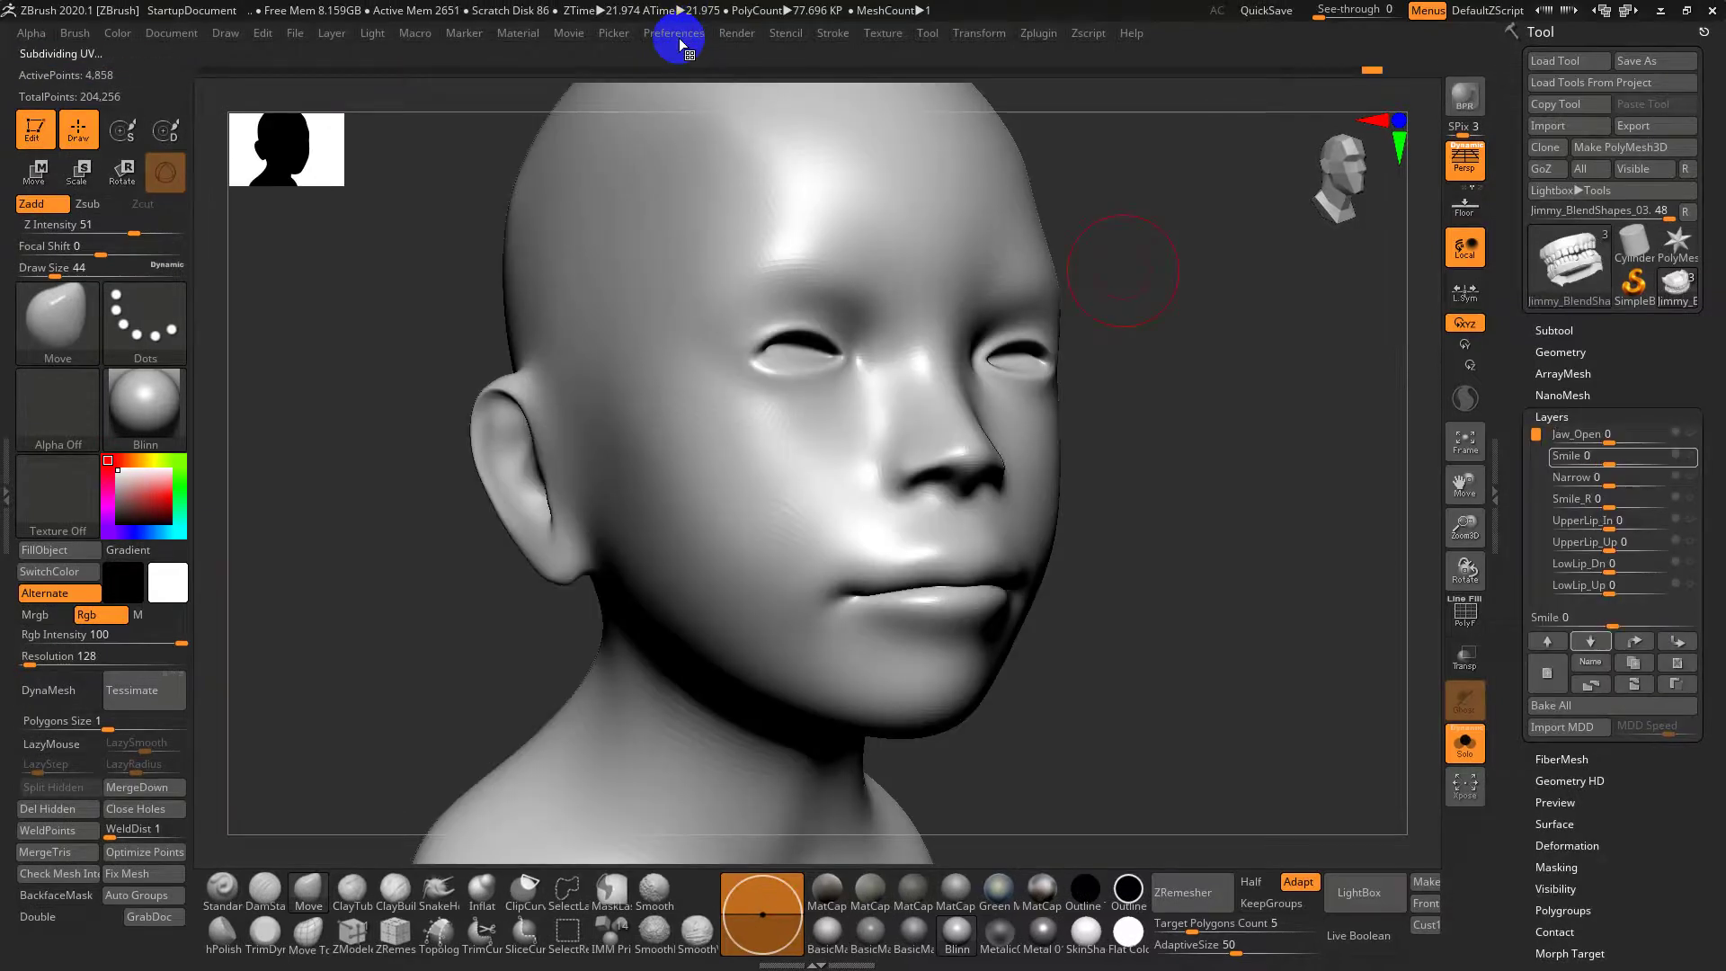
Look up the path to Maya option in the GoZ preferences
click(677, 36)
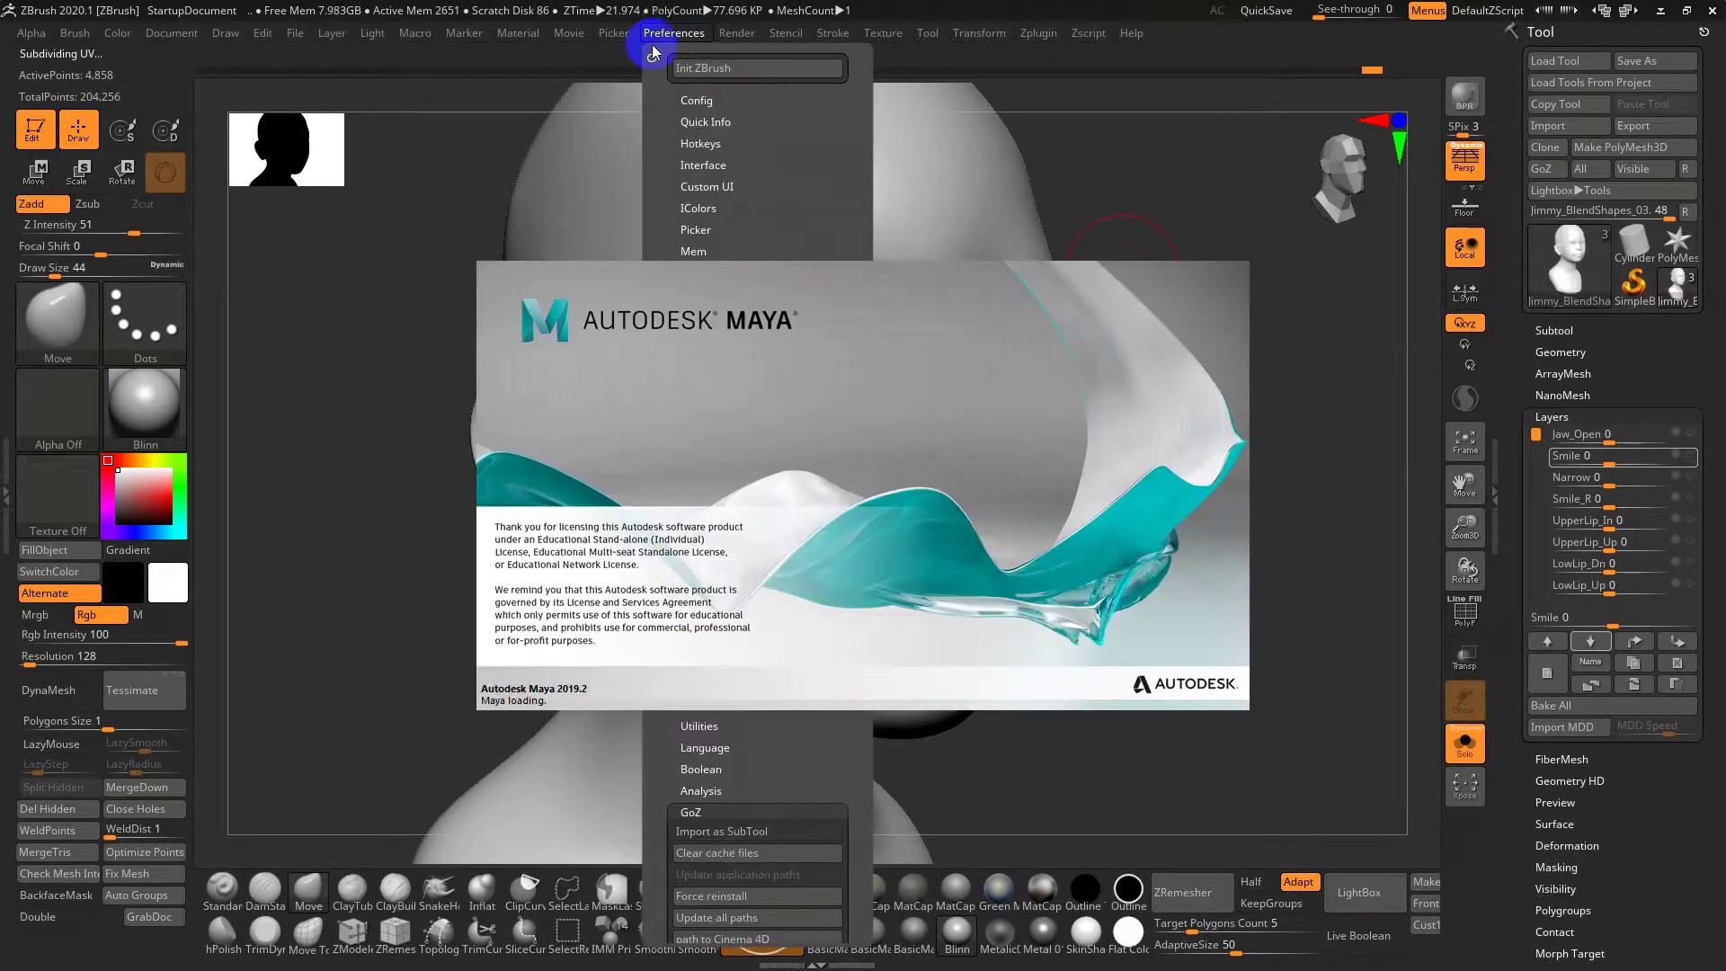
click(663, 32)
click(663, 33)
drag(819, 520, 749, 522)
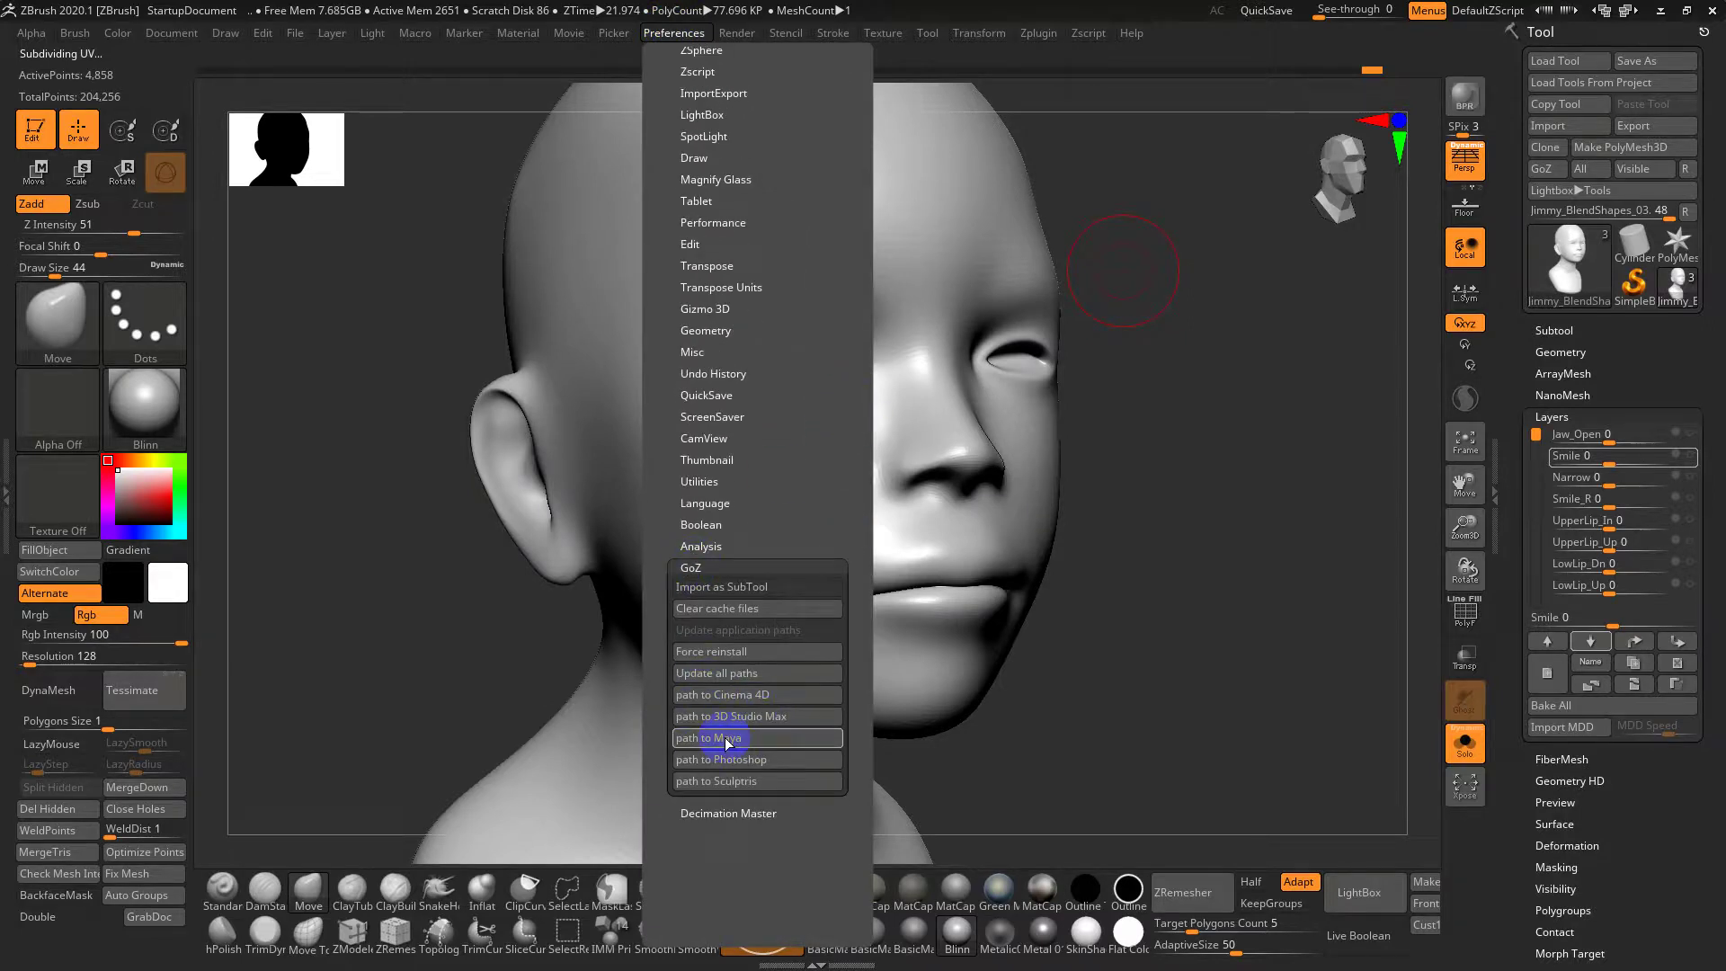
mouse_move(732, 741)
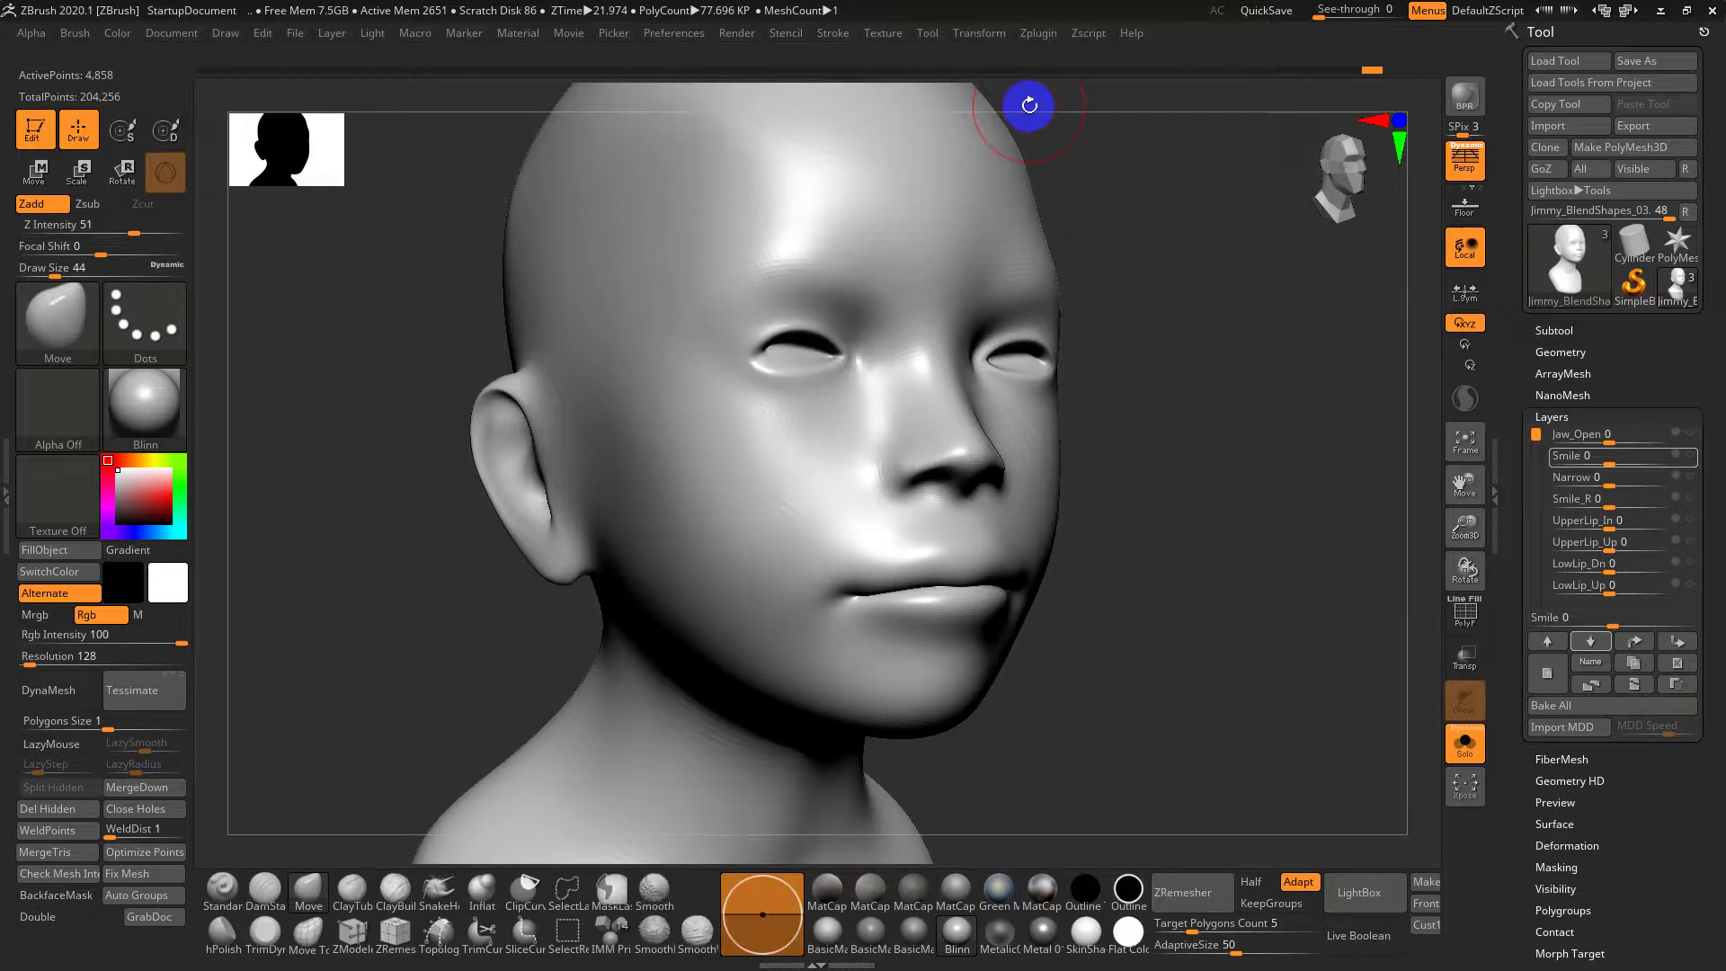
Switch to Maya
key(alt+Tab)
key(alt+Tab)
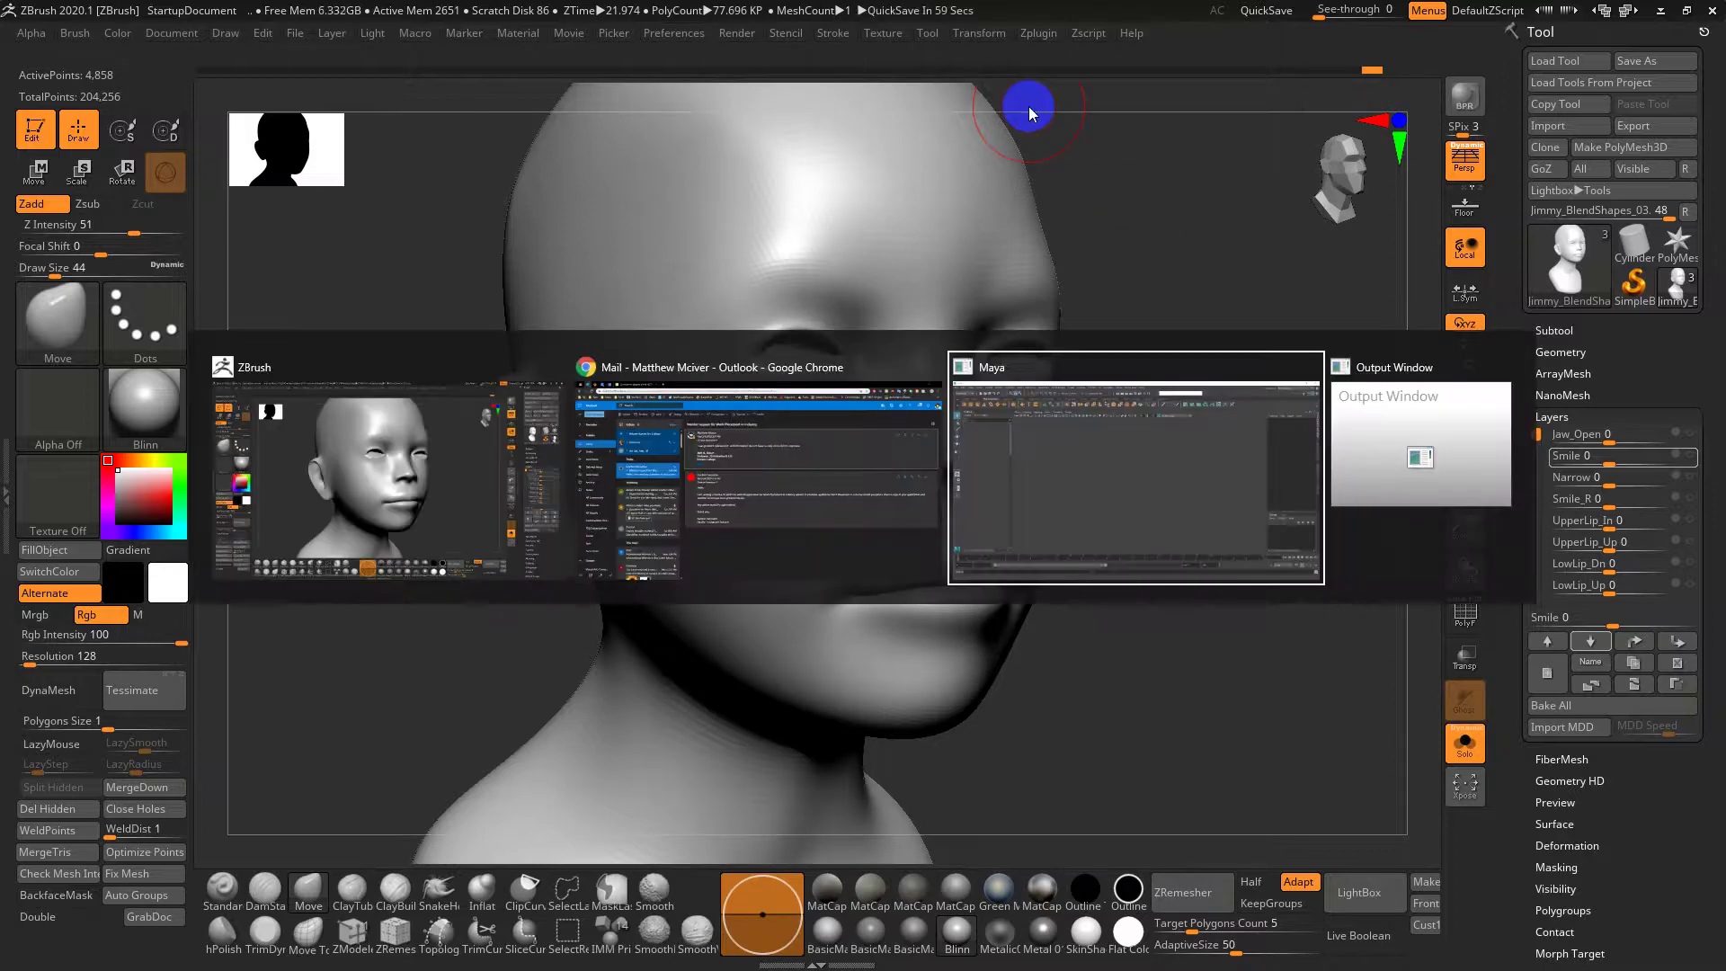
key(Escape)
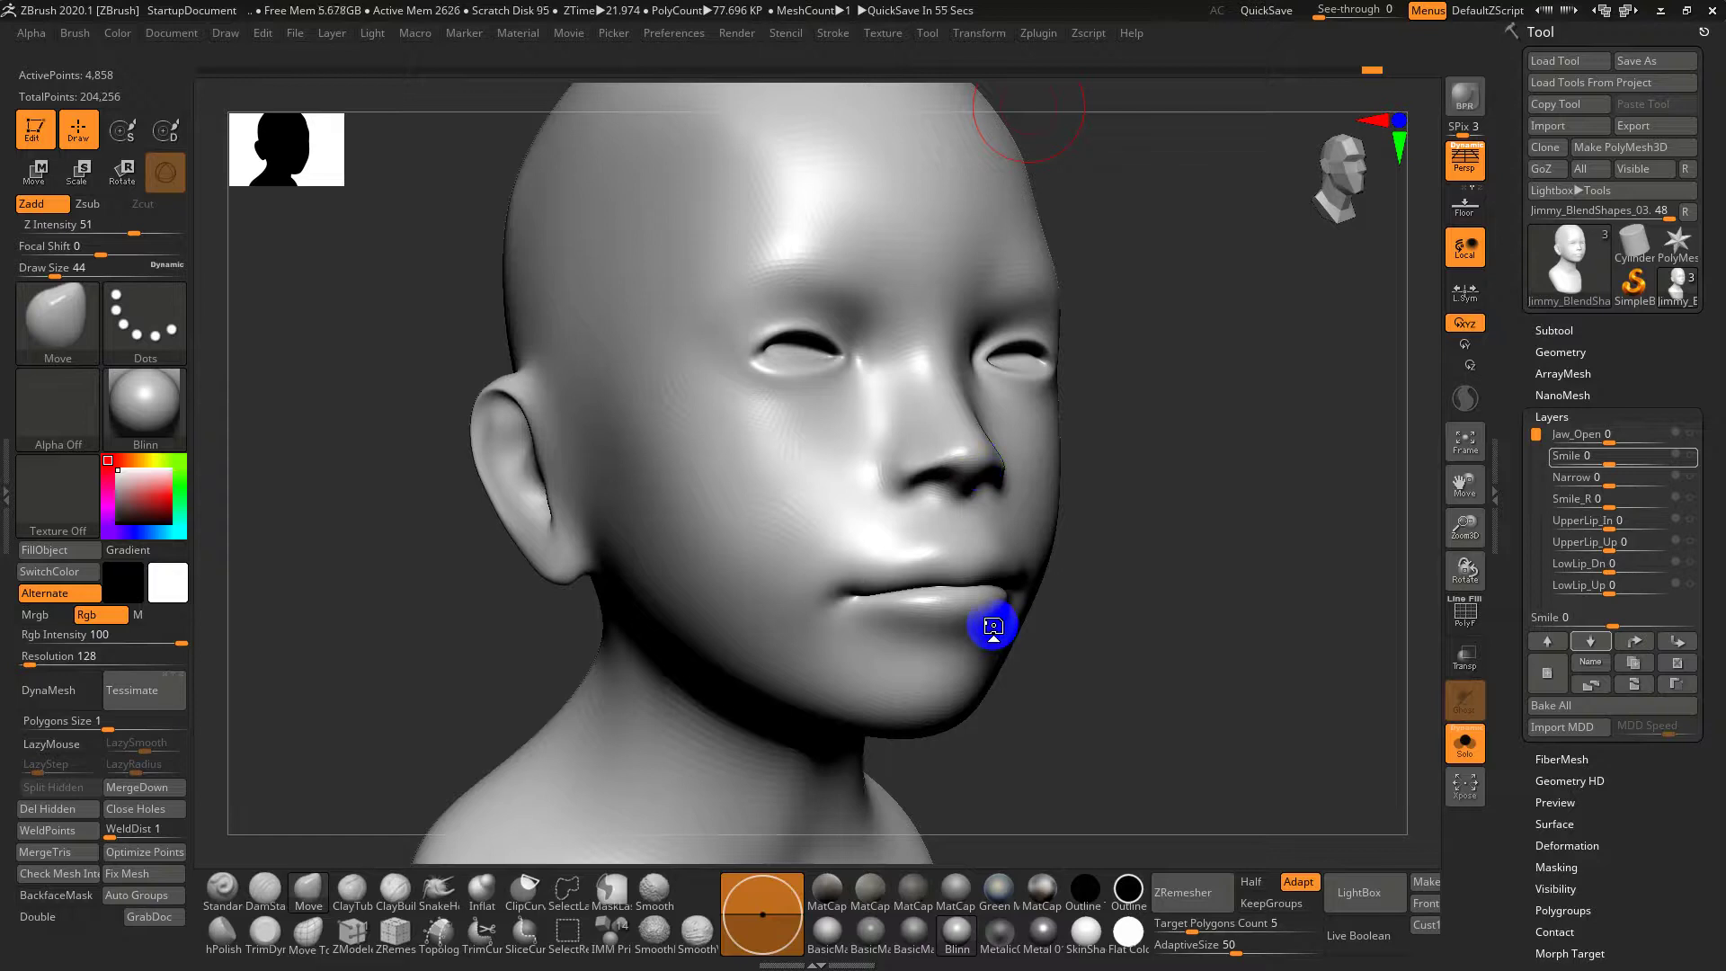
key(alt+Tab)
Widen the Blend Shapes window to expose more target sliders and place it beside the head
drag(539, 308, 393, 223)
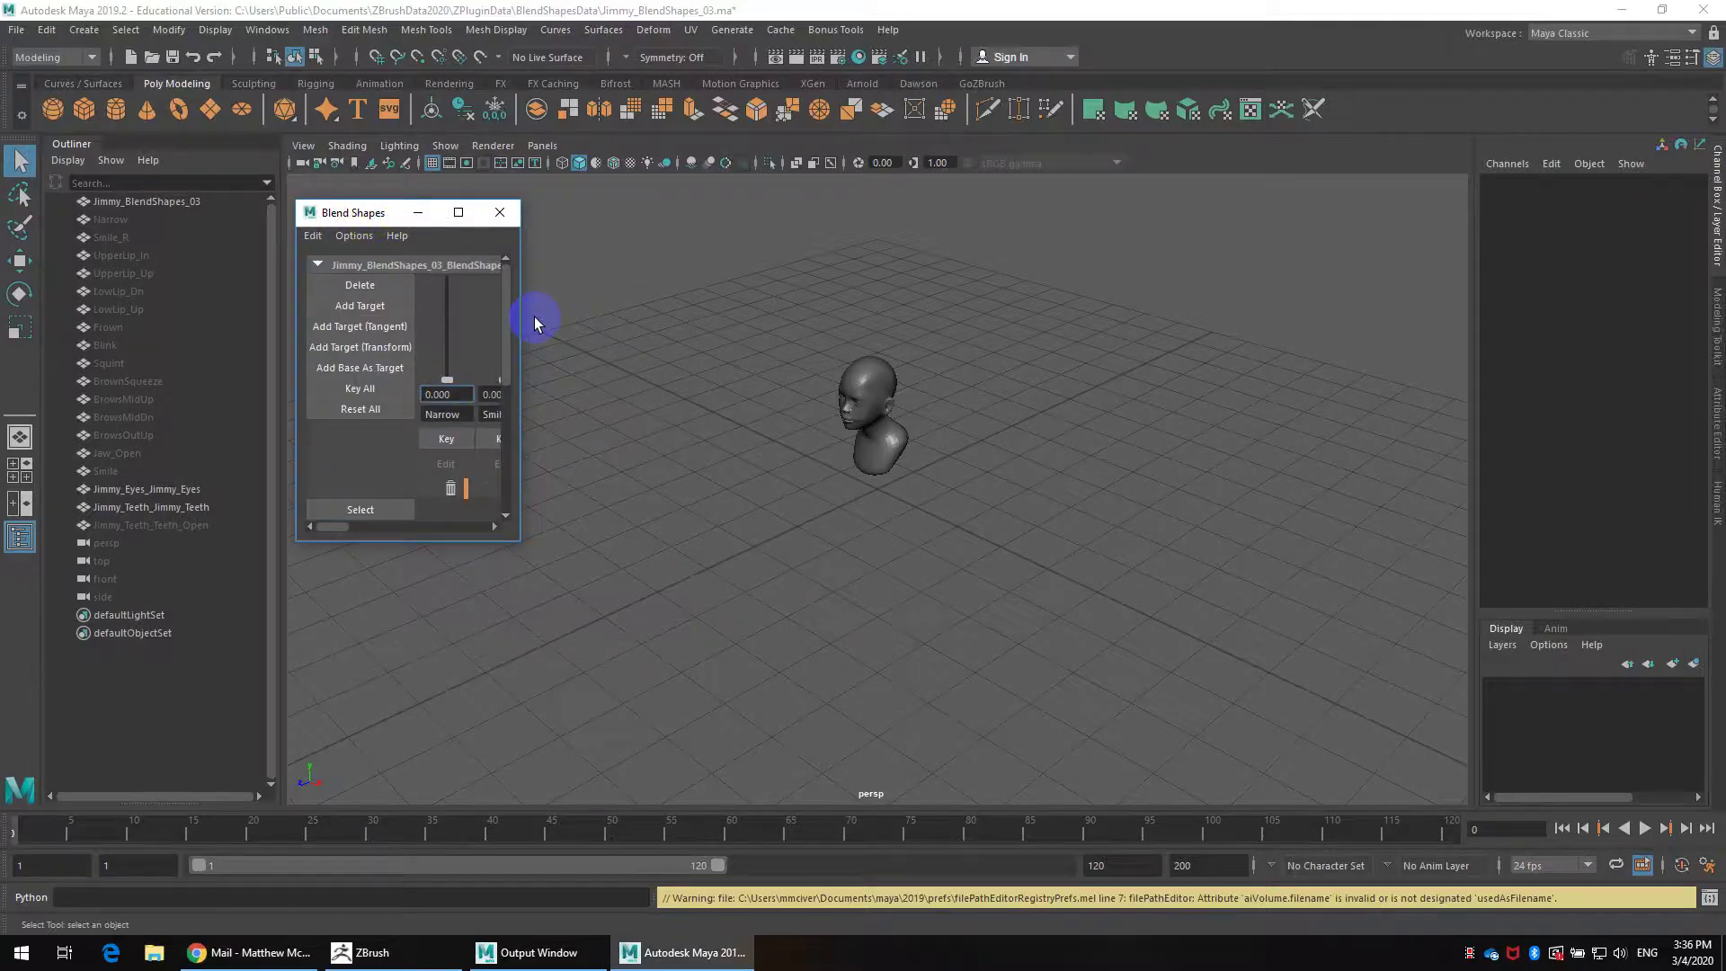
drag(523, 312, 749, 318)
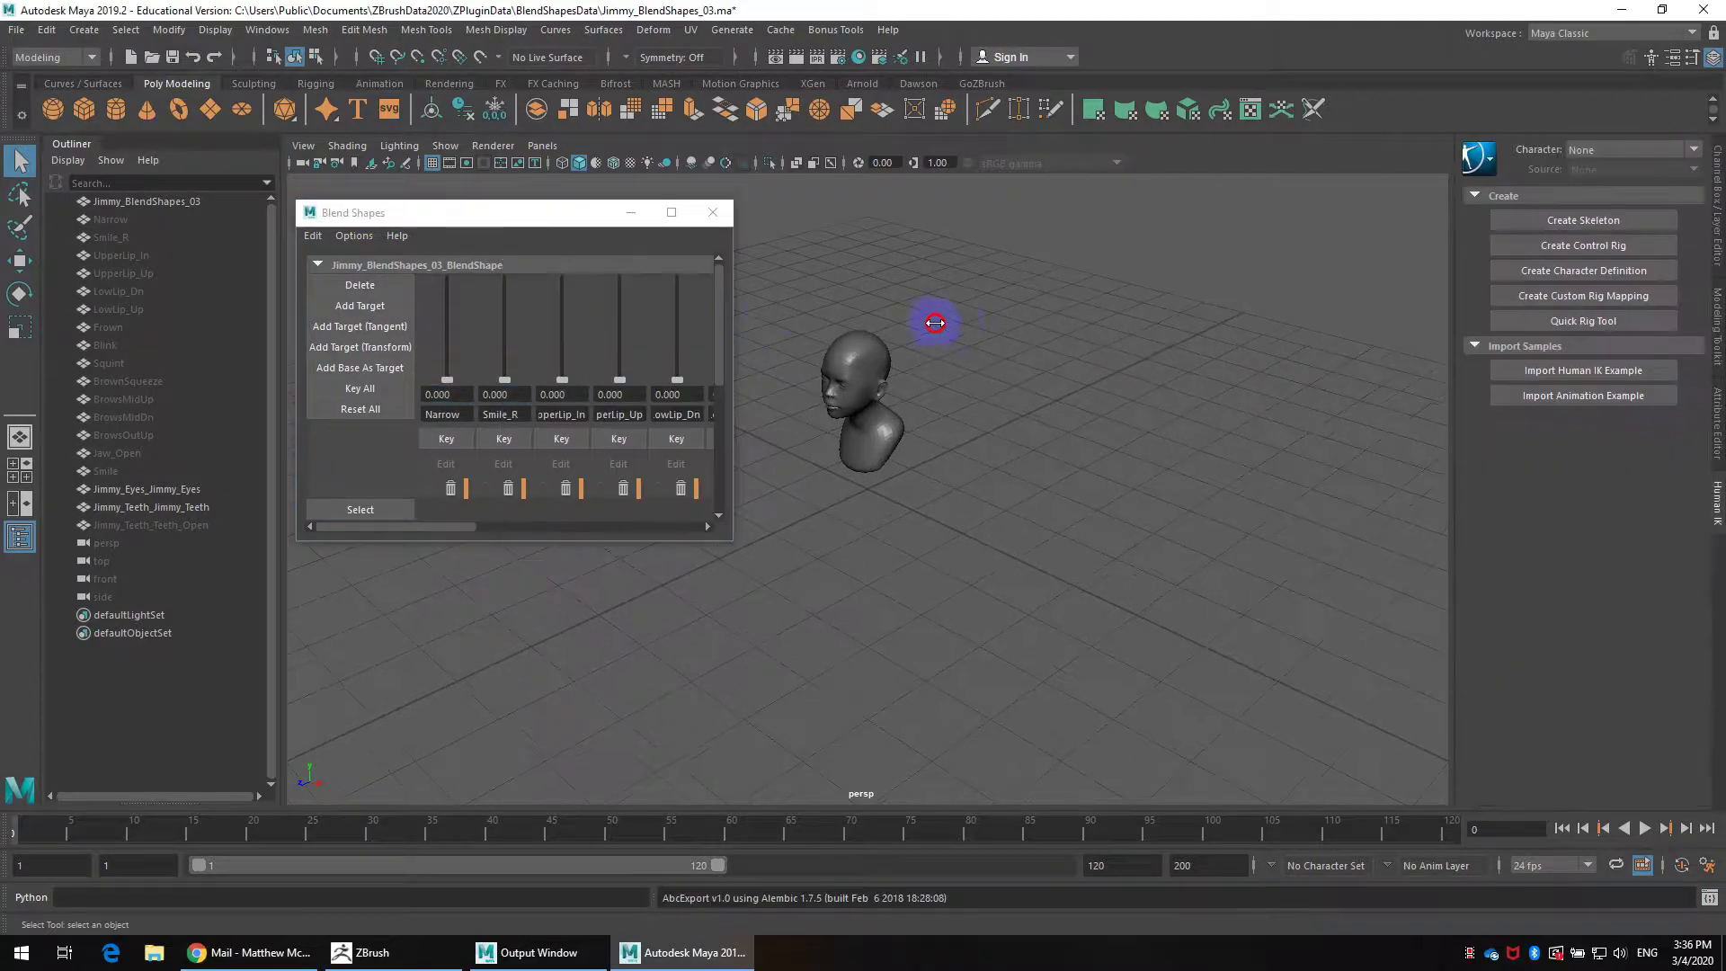
drag(1018, 331, 1055, 340)
drag(774, 218, 1306, 442)
scroll(971, 347, up, 5)
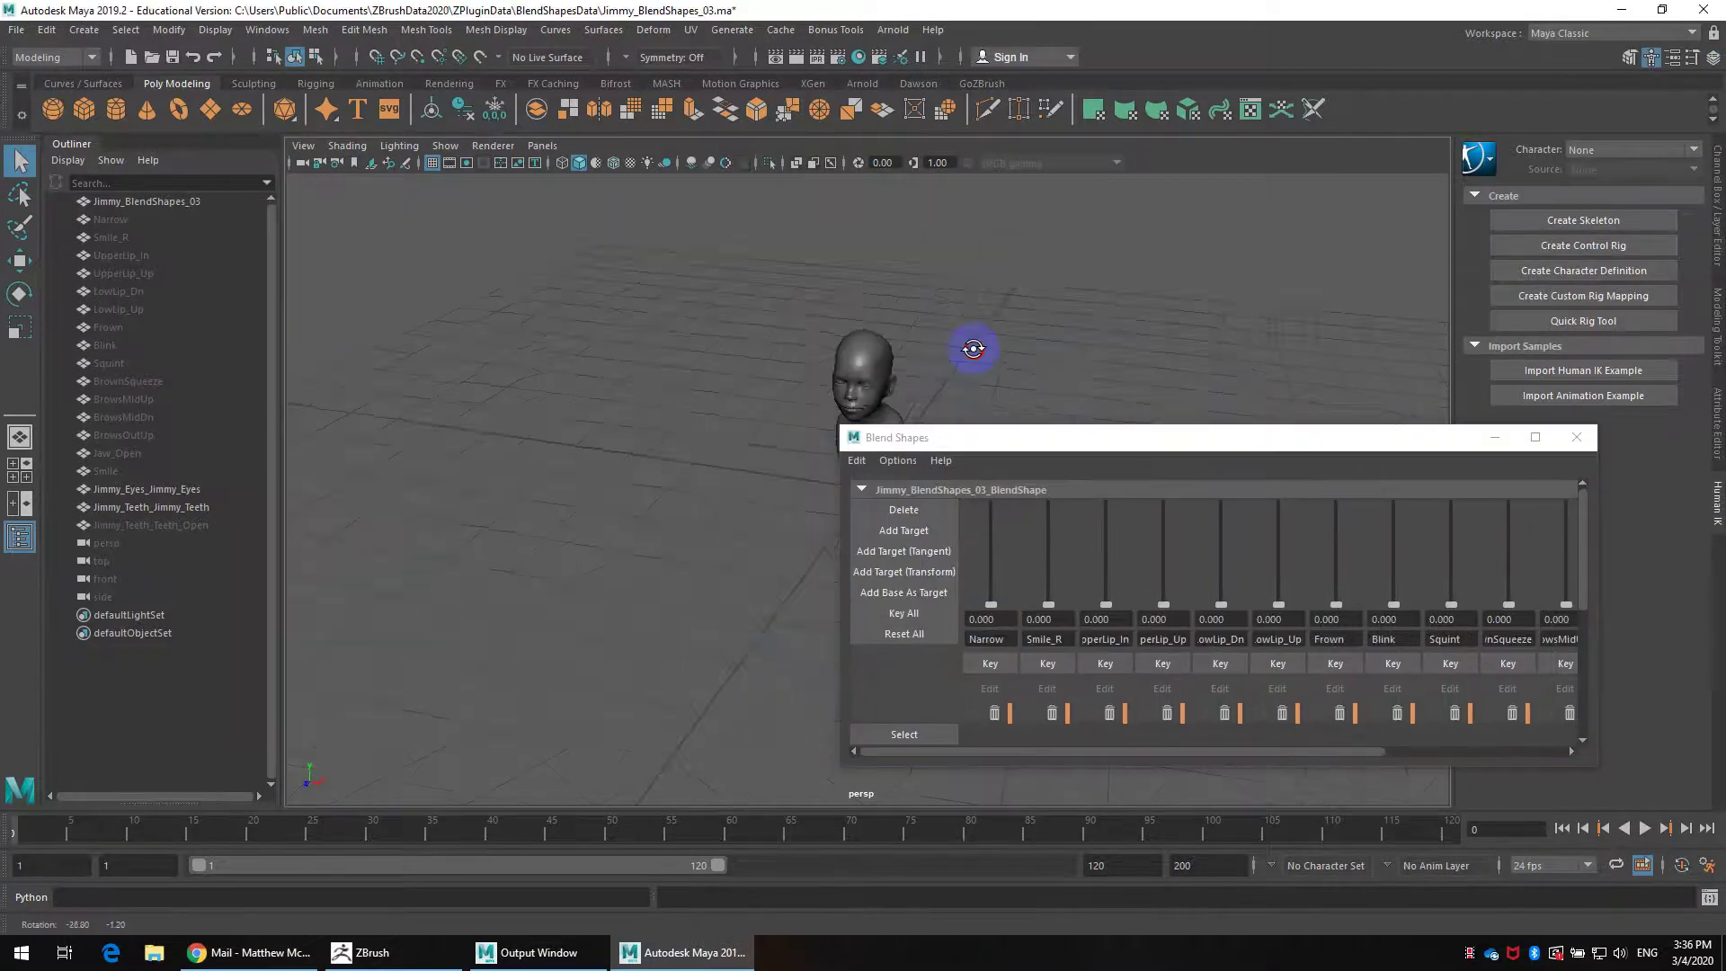
alt+drag(929, 405, 833, 463)
drag(964, 425, 990, 238)
Select the head mesh and test the Smile_R and Teeth_Open blend shapes, returning both to 0
click(757, 309)
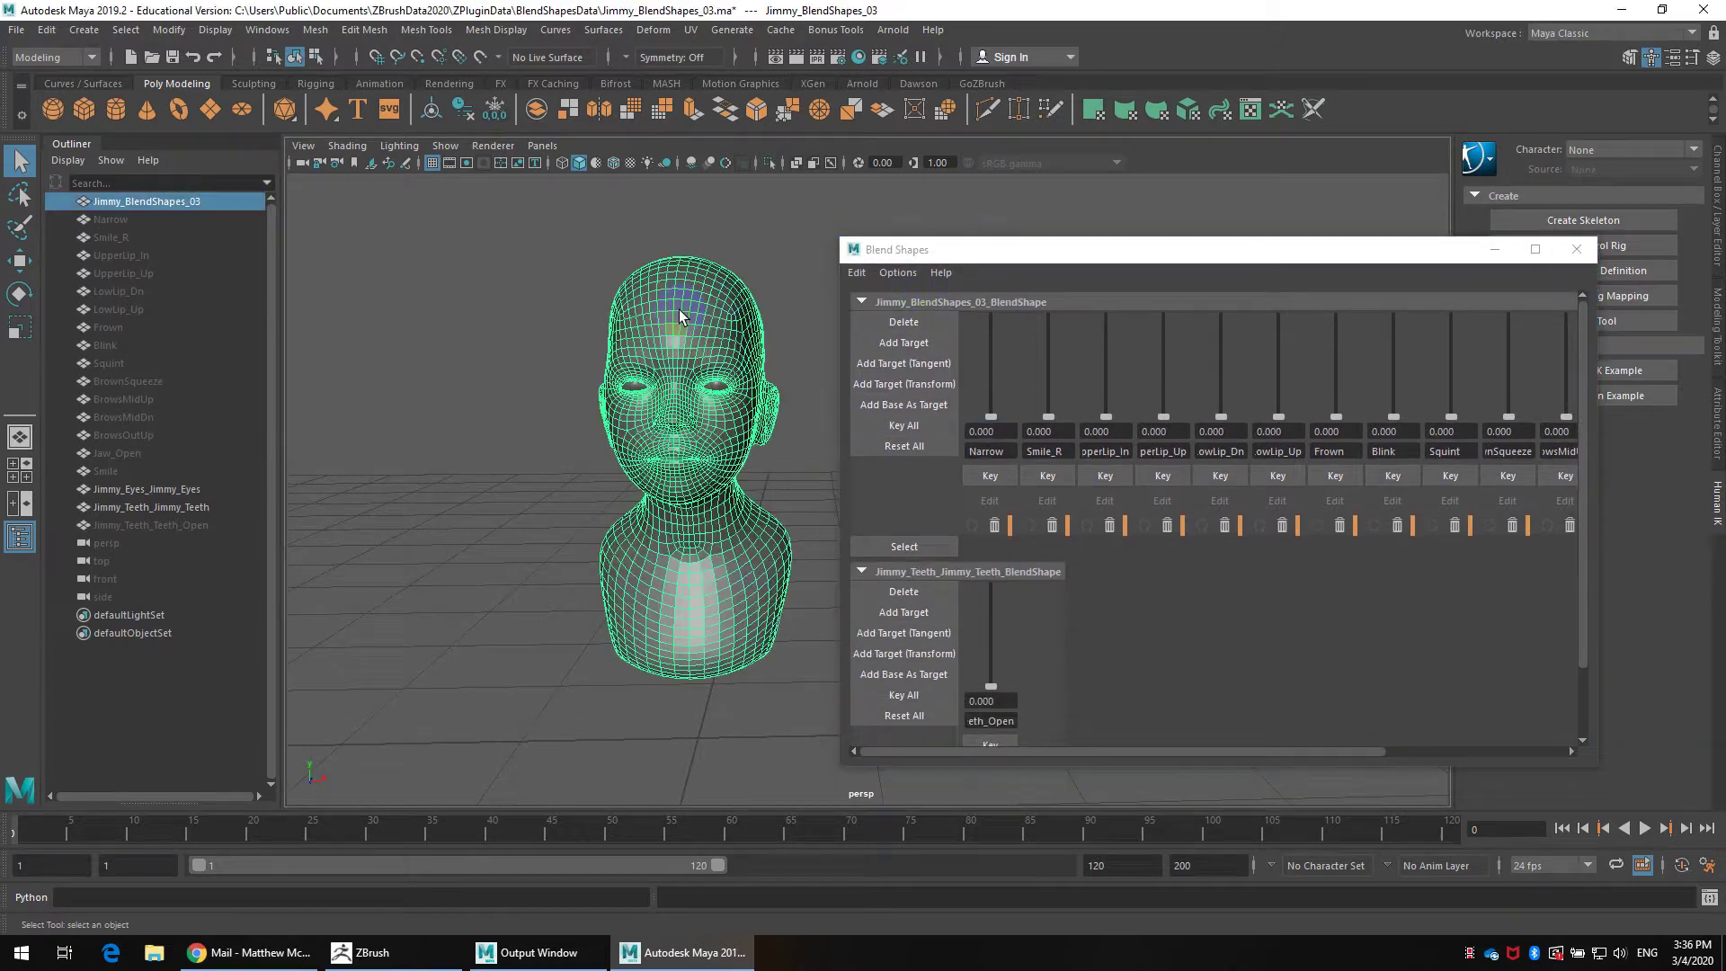
scroll(732, 385, up, 5)
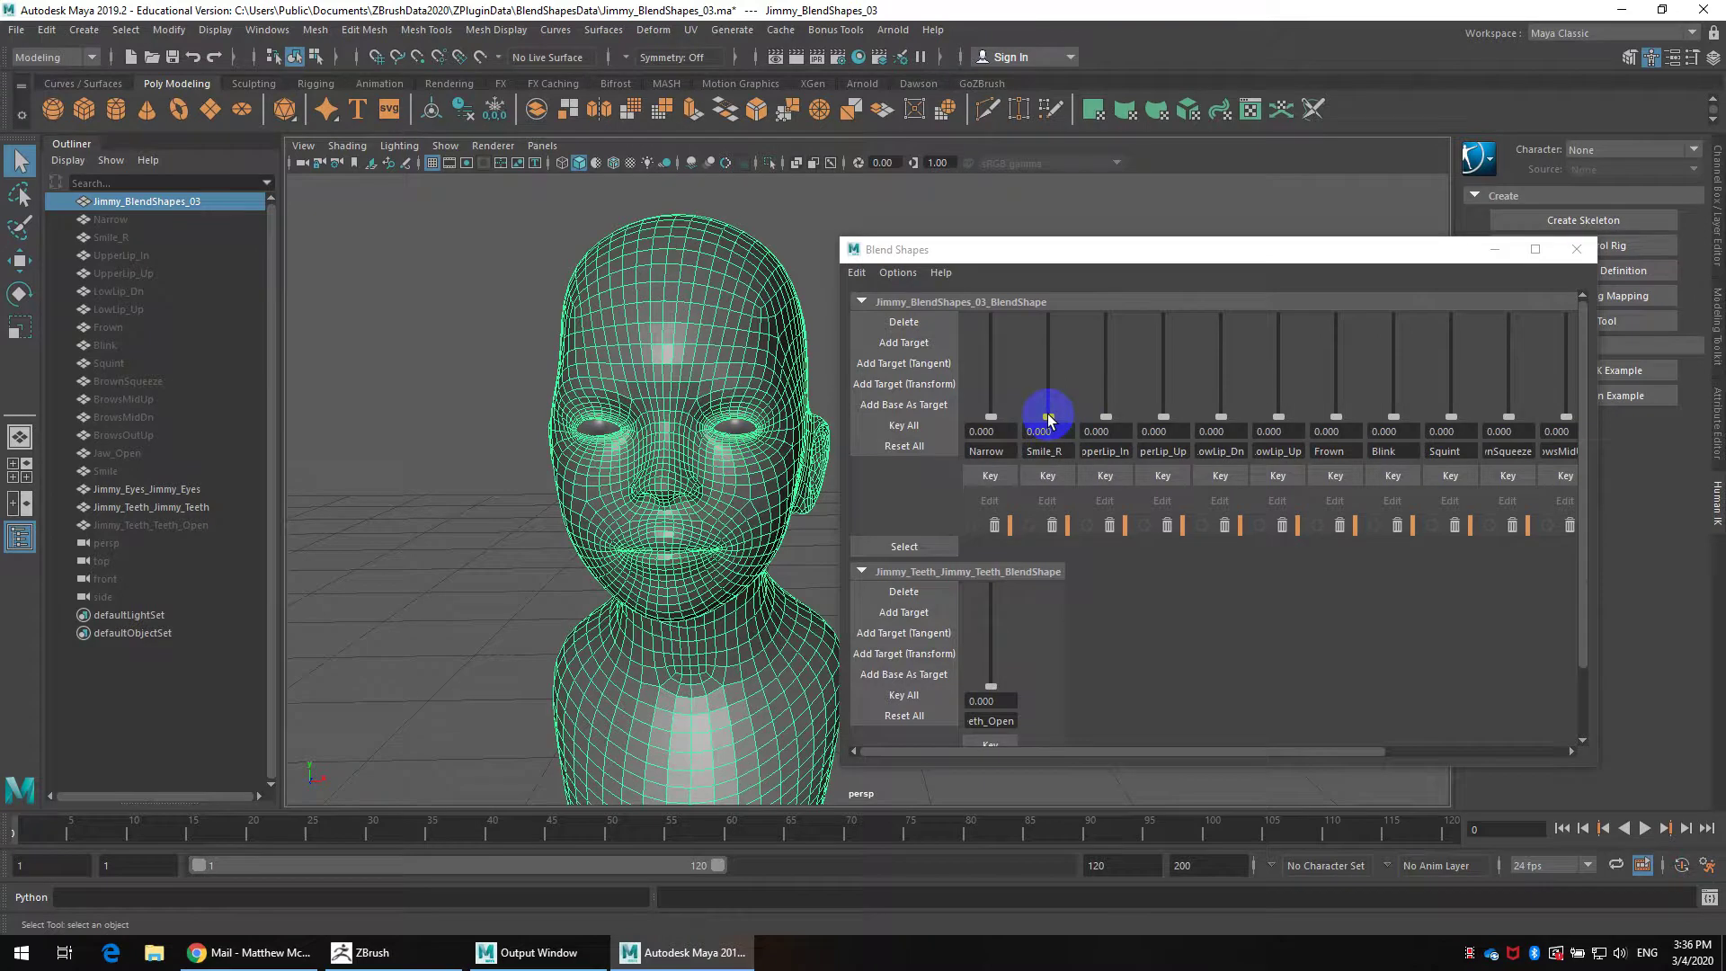
drag(1049, 419, 991, 435)
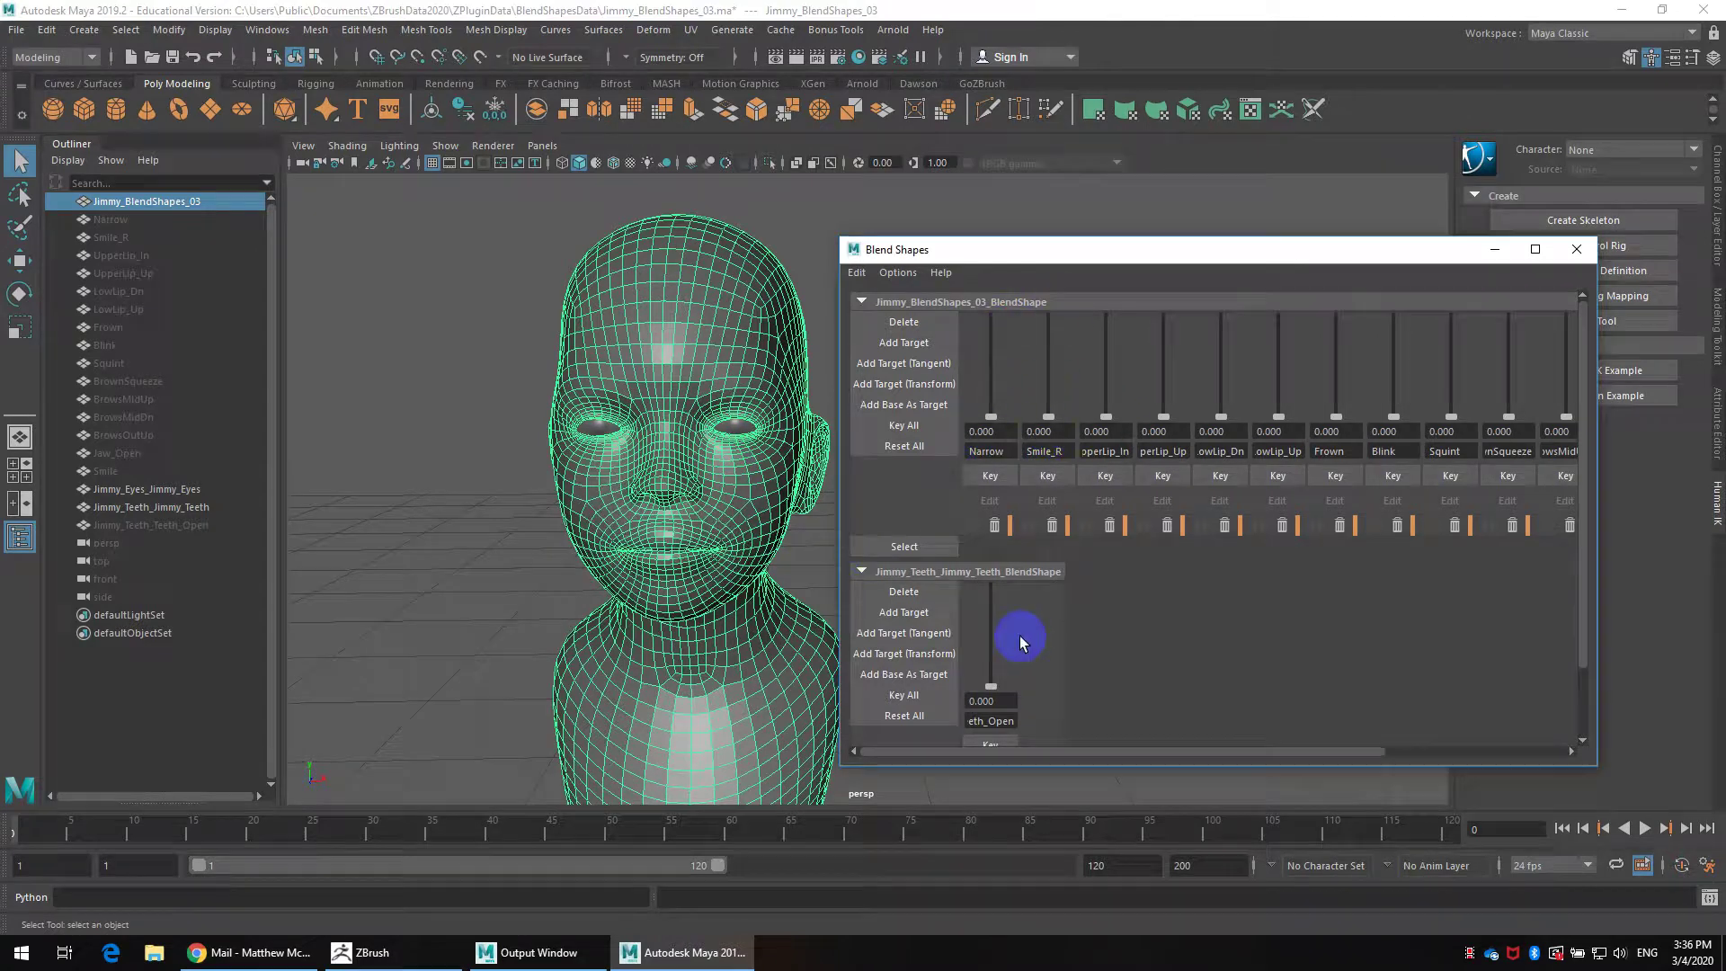
drag(992, 687, 982, 760)
scroll(1023, 640, down, 1)
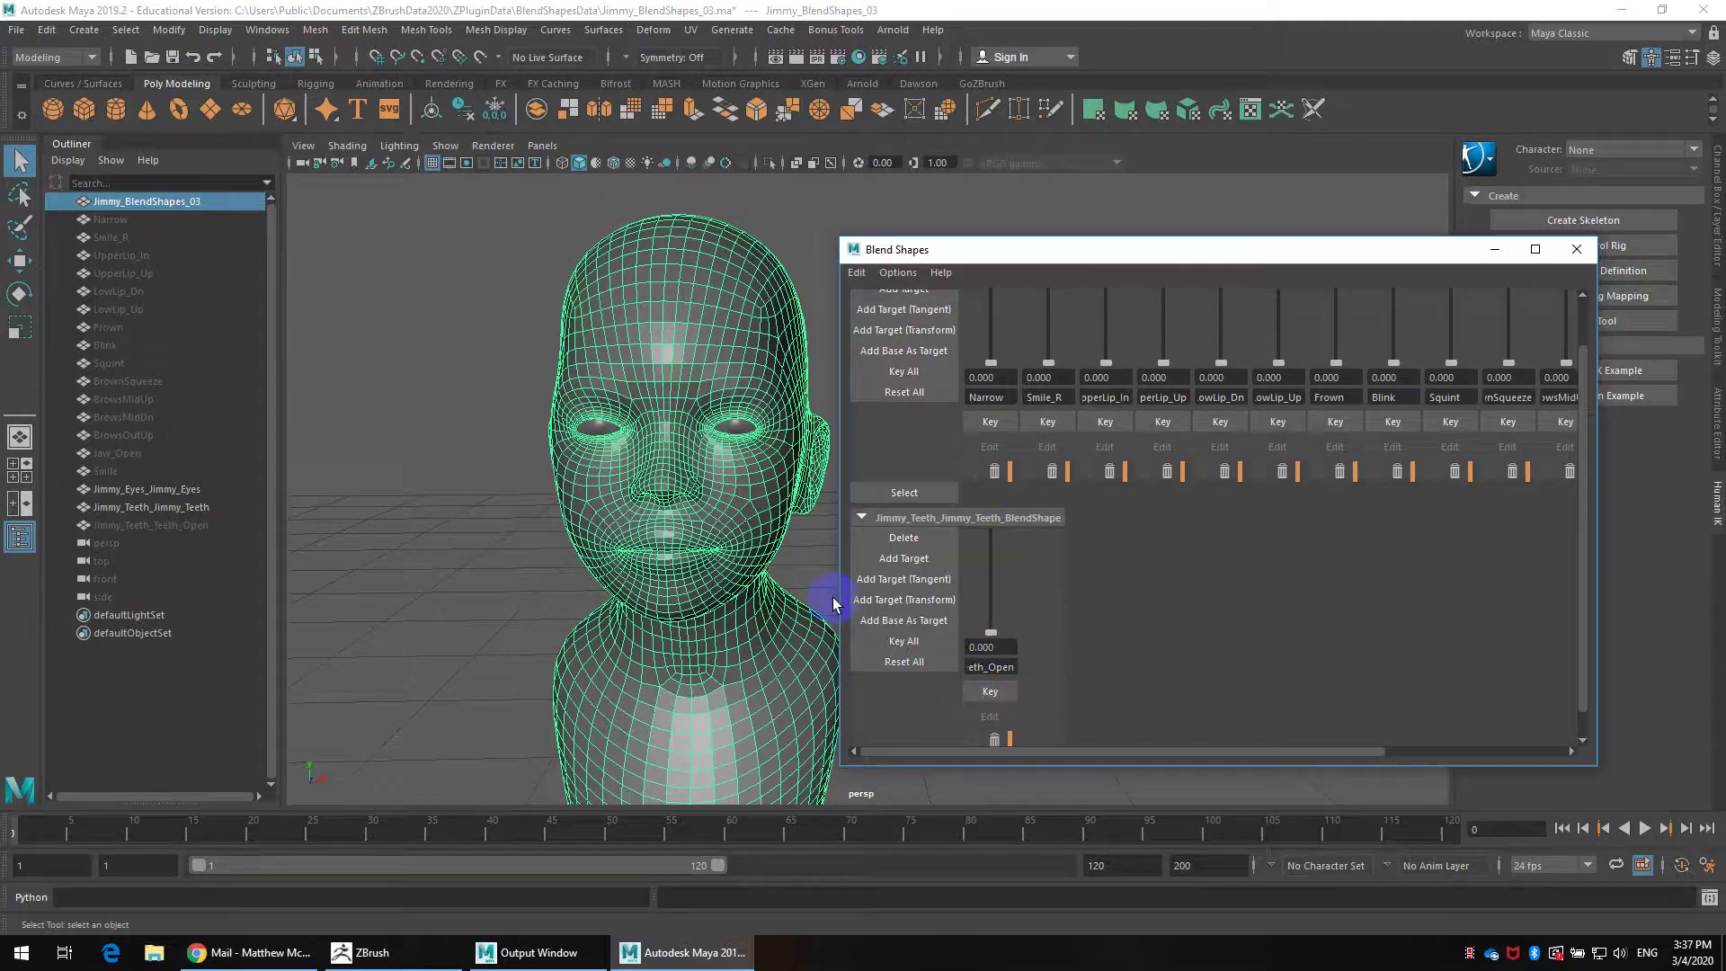
Hide the head temporarily to test the Teeth_Open blend shape on the teeth, and undo the hiding
alt+drag(744, 517, 643, 476)
key(h)
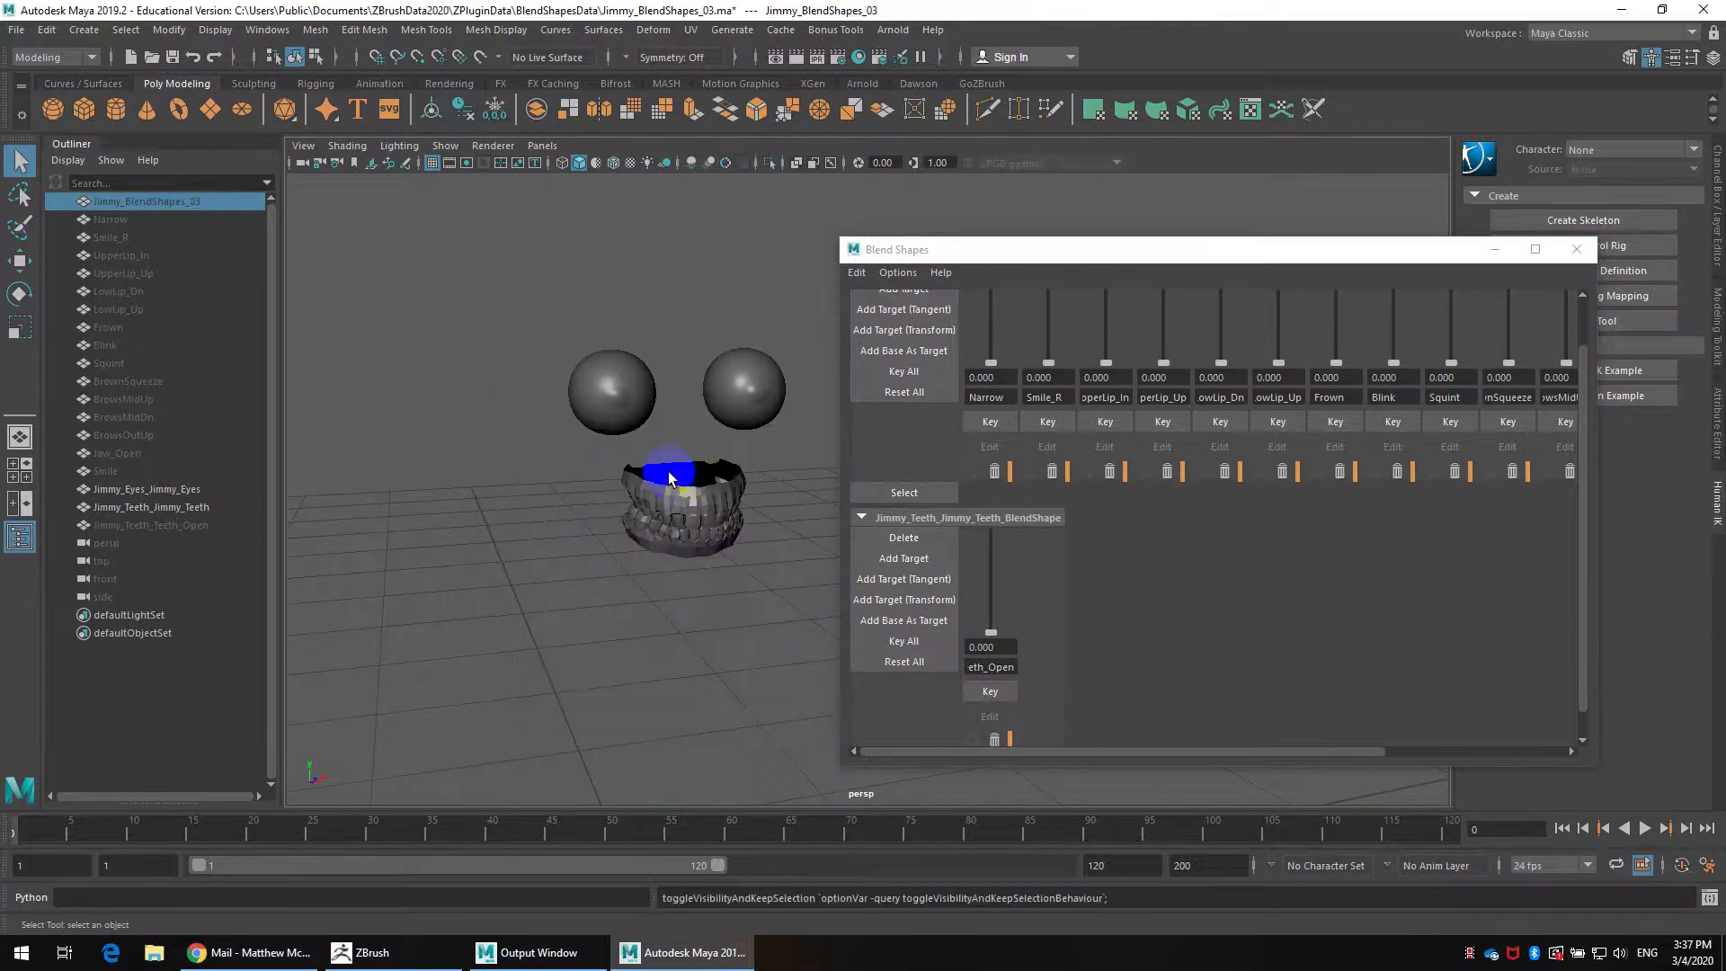
drag(994, 572, 995, 649)
key(ctrl+z)
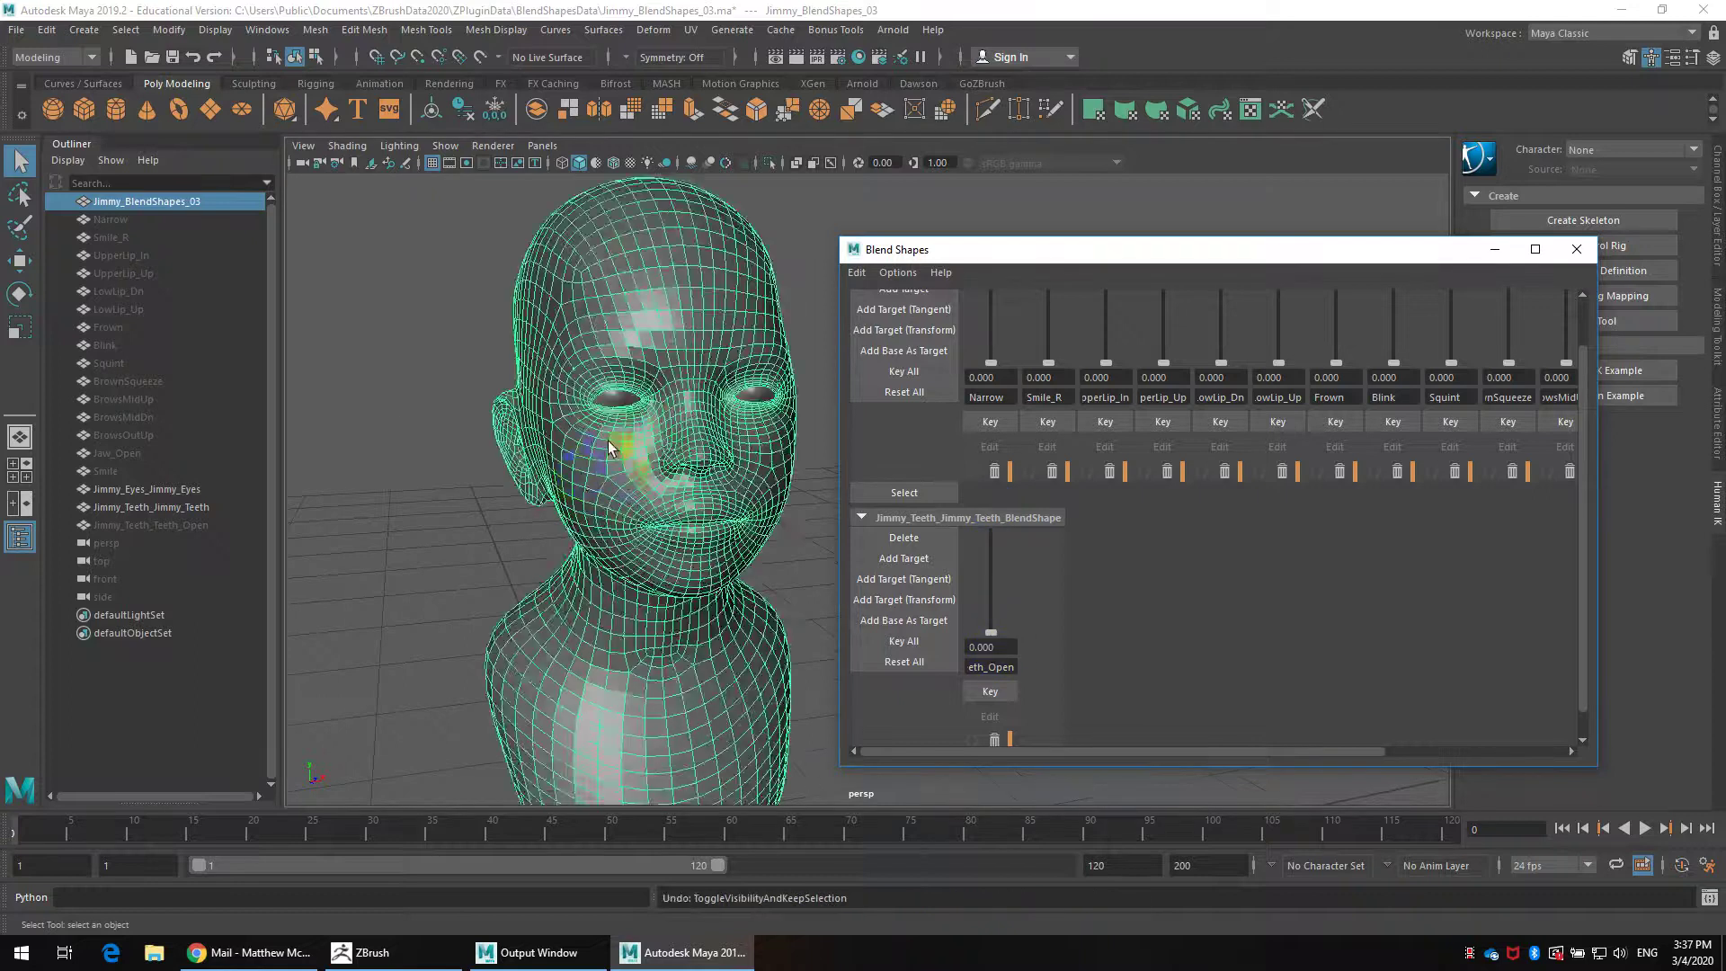
Move the Blend Shapes window farther from the head and reselect the head mesh in a closer view
scroll(630, 467, up, 3)
click(748, 535)
drag(1129, 254, 1274, 260)
click(633, 374)
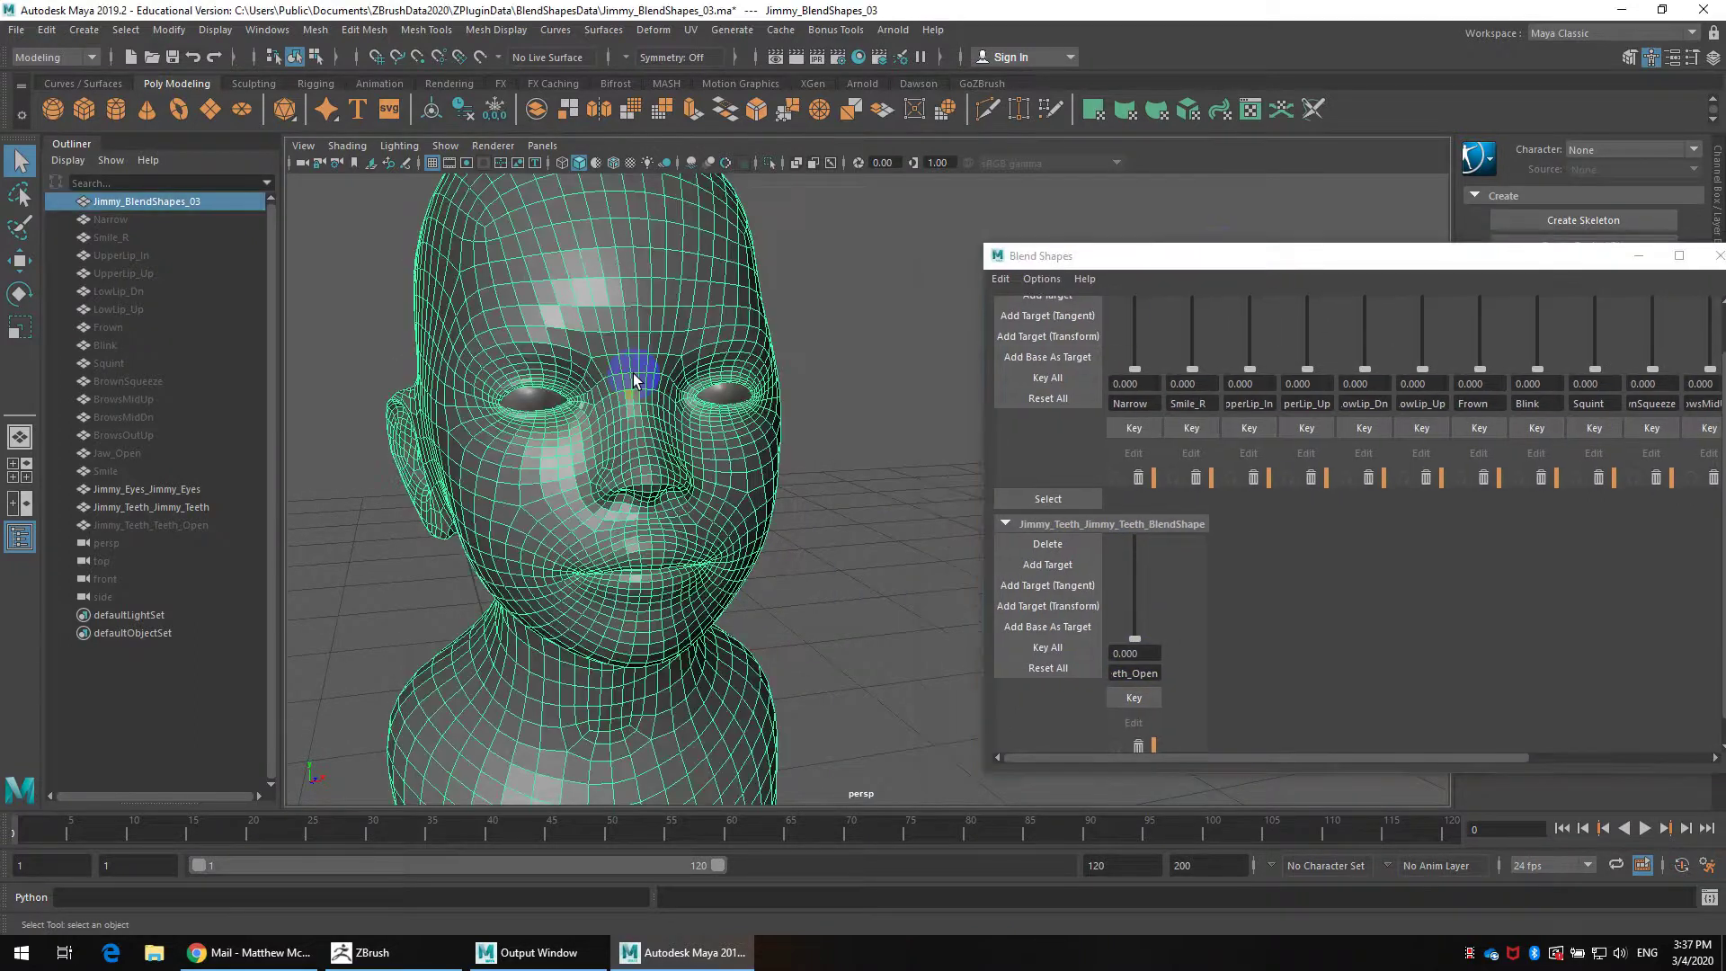
scroll(798, 406, up, 2)
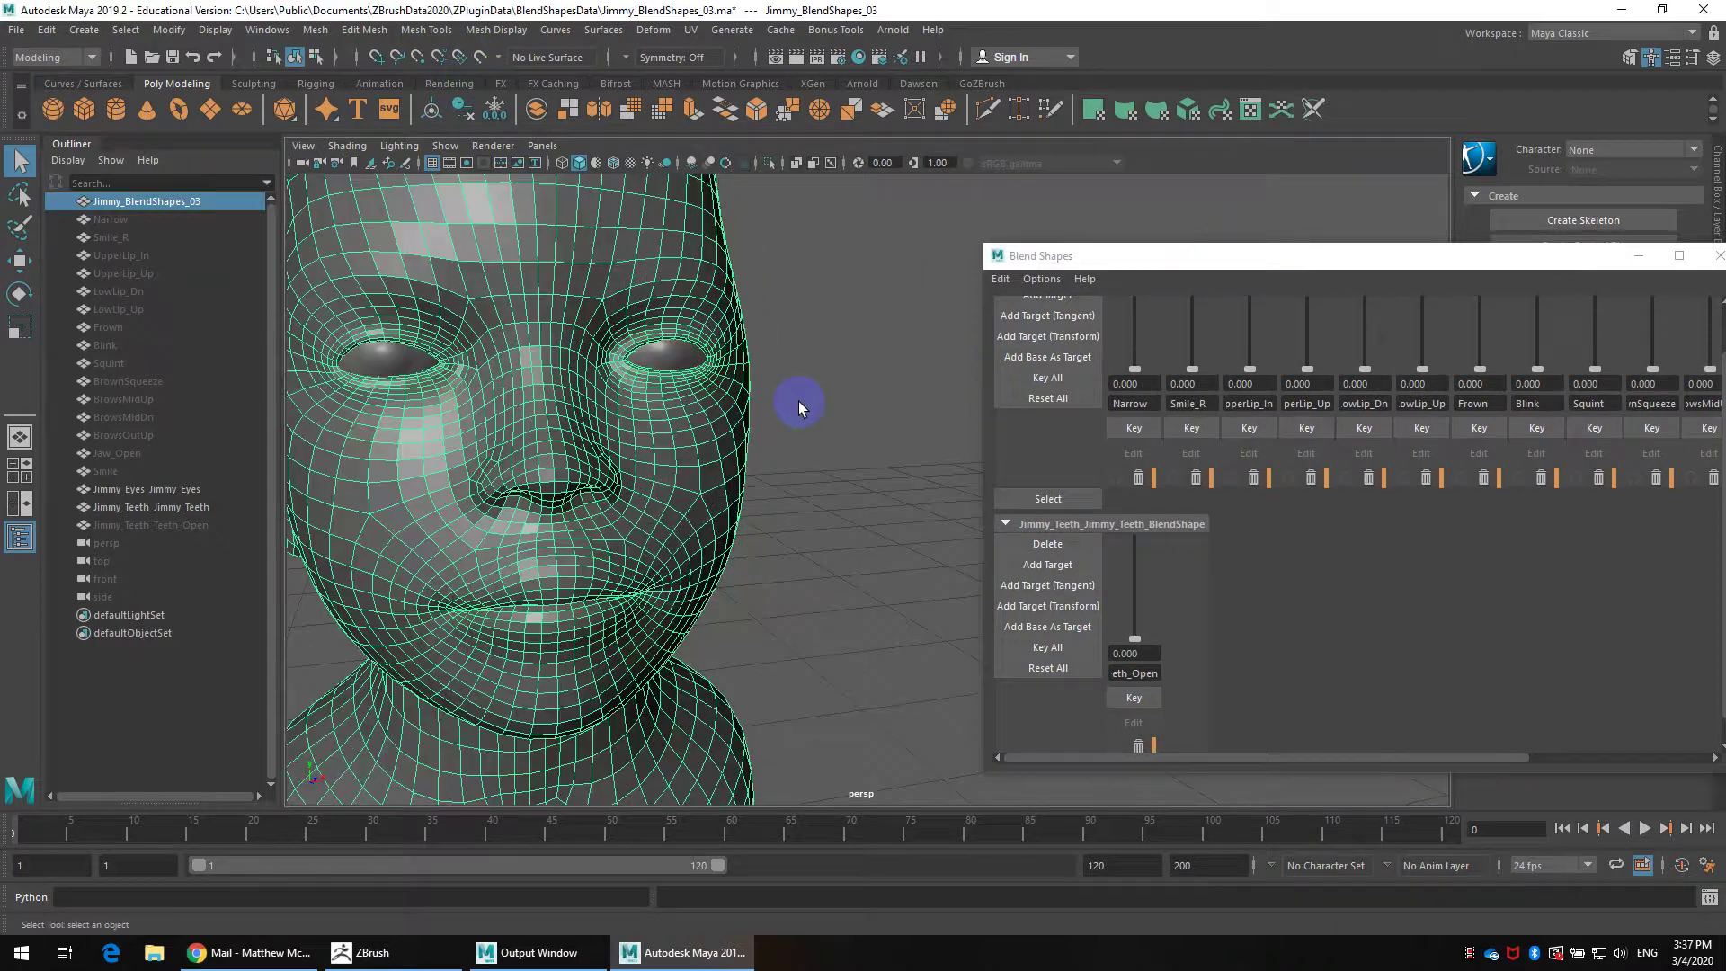
Compare the head in smooth mesh preview with its unsmoothed display, leaving the head selected and unsmoothed
alt+drag(799, 401, 447, 462)
click(447, 460)
scroll(478, 417, up, 3)
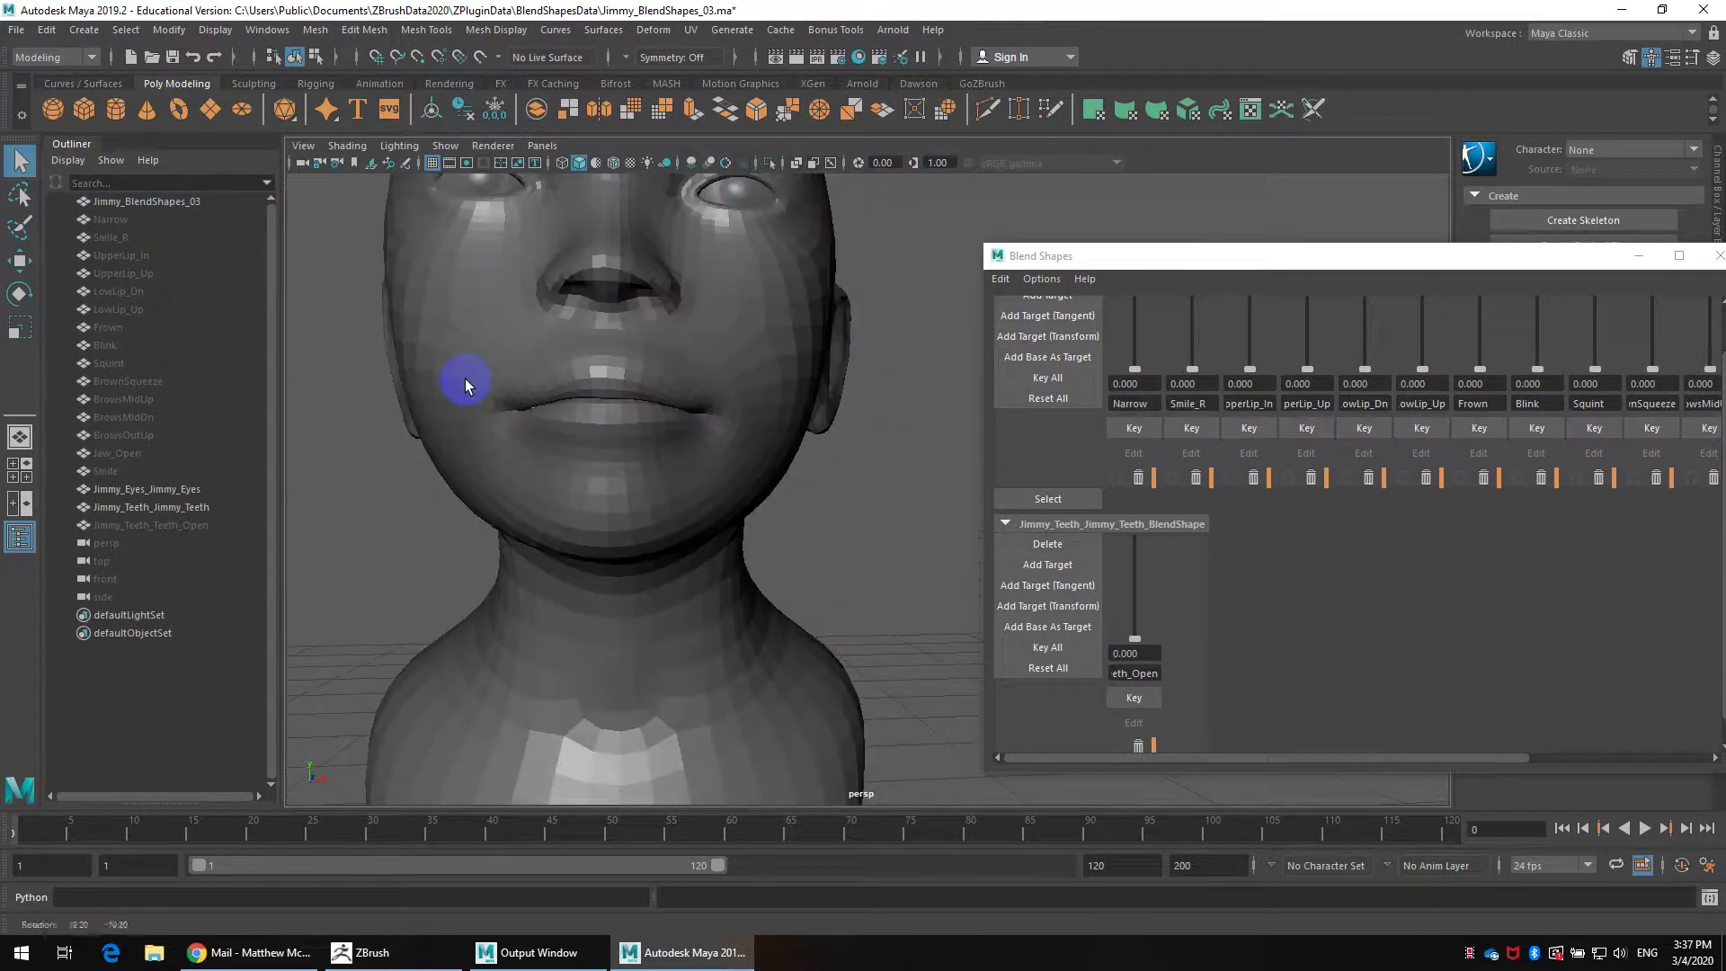
alt+drag(466, 379, 478, 393)
click(511, 416)
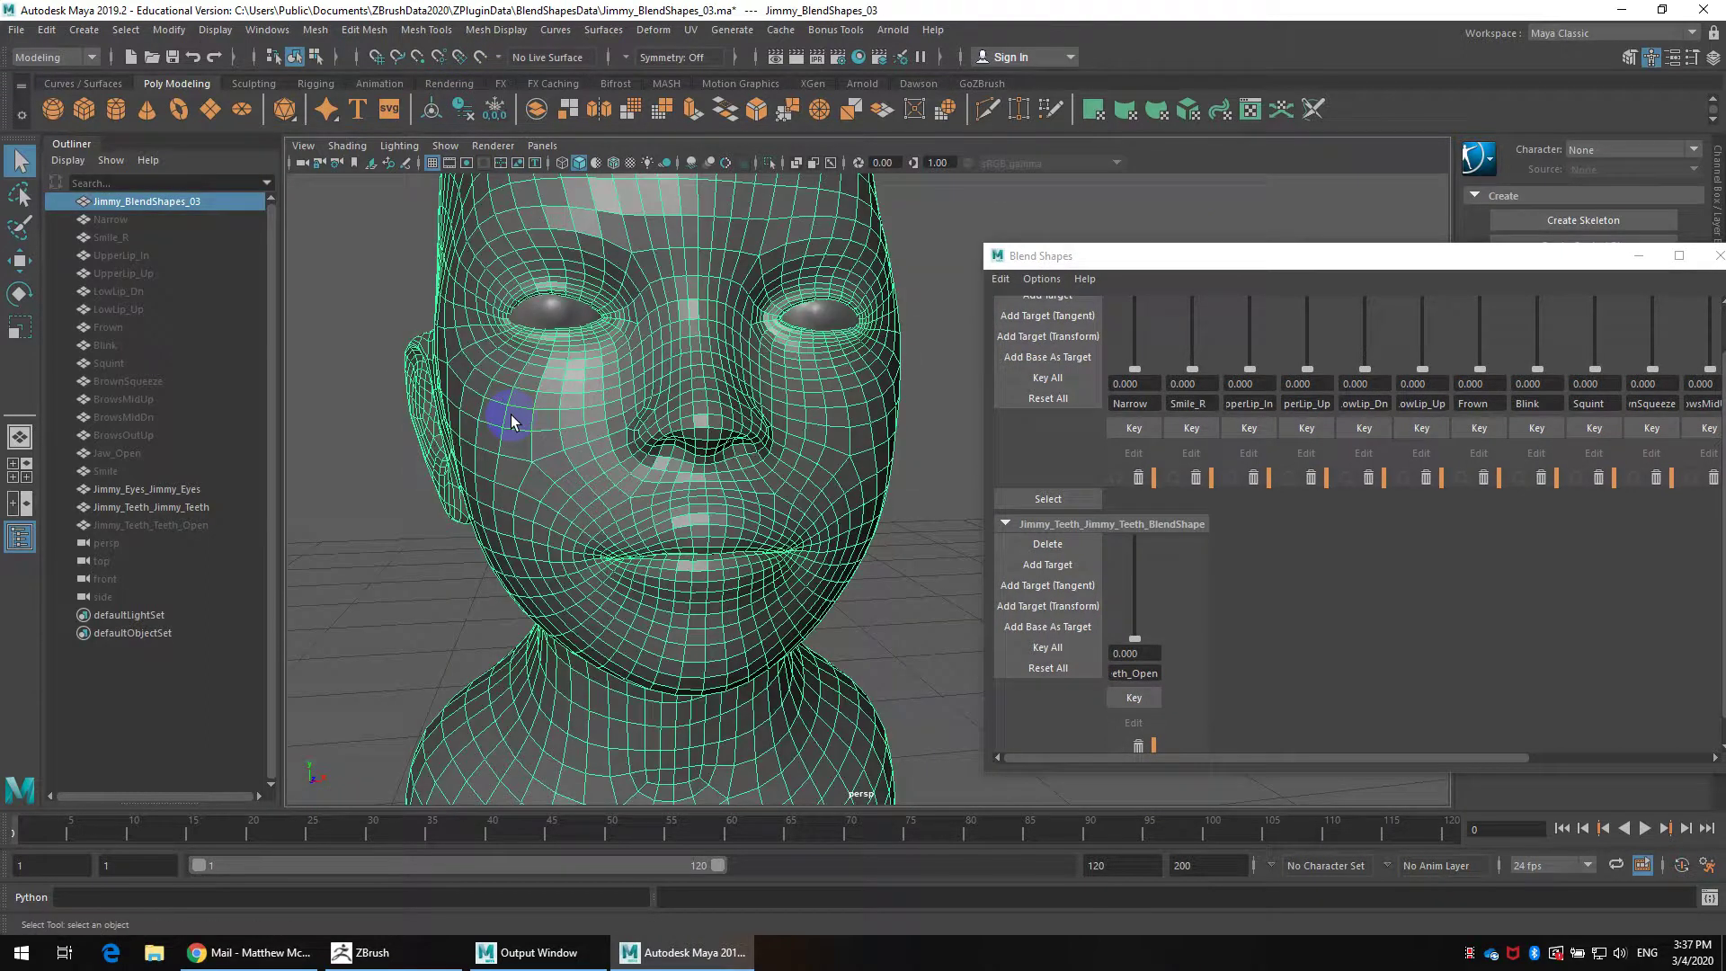
click(433, 599)
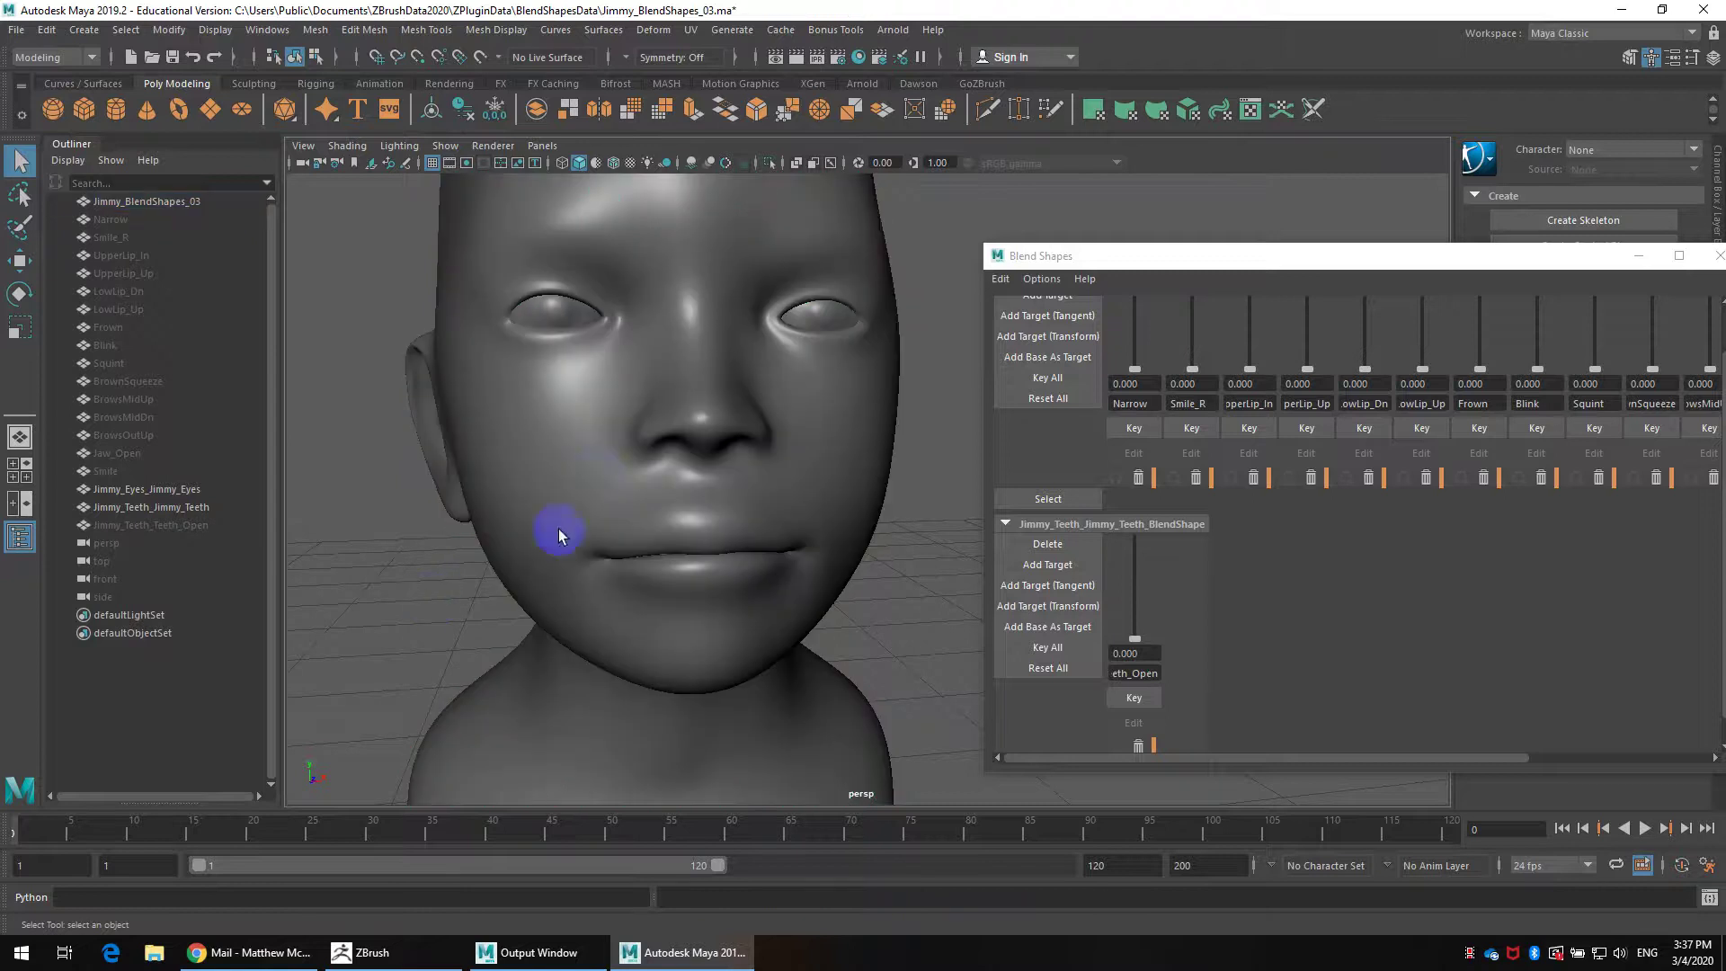
click(597, 471)
click(485, 605)
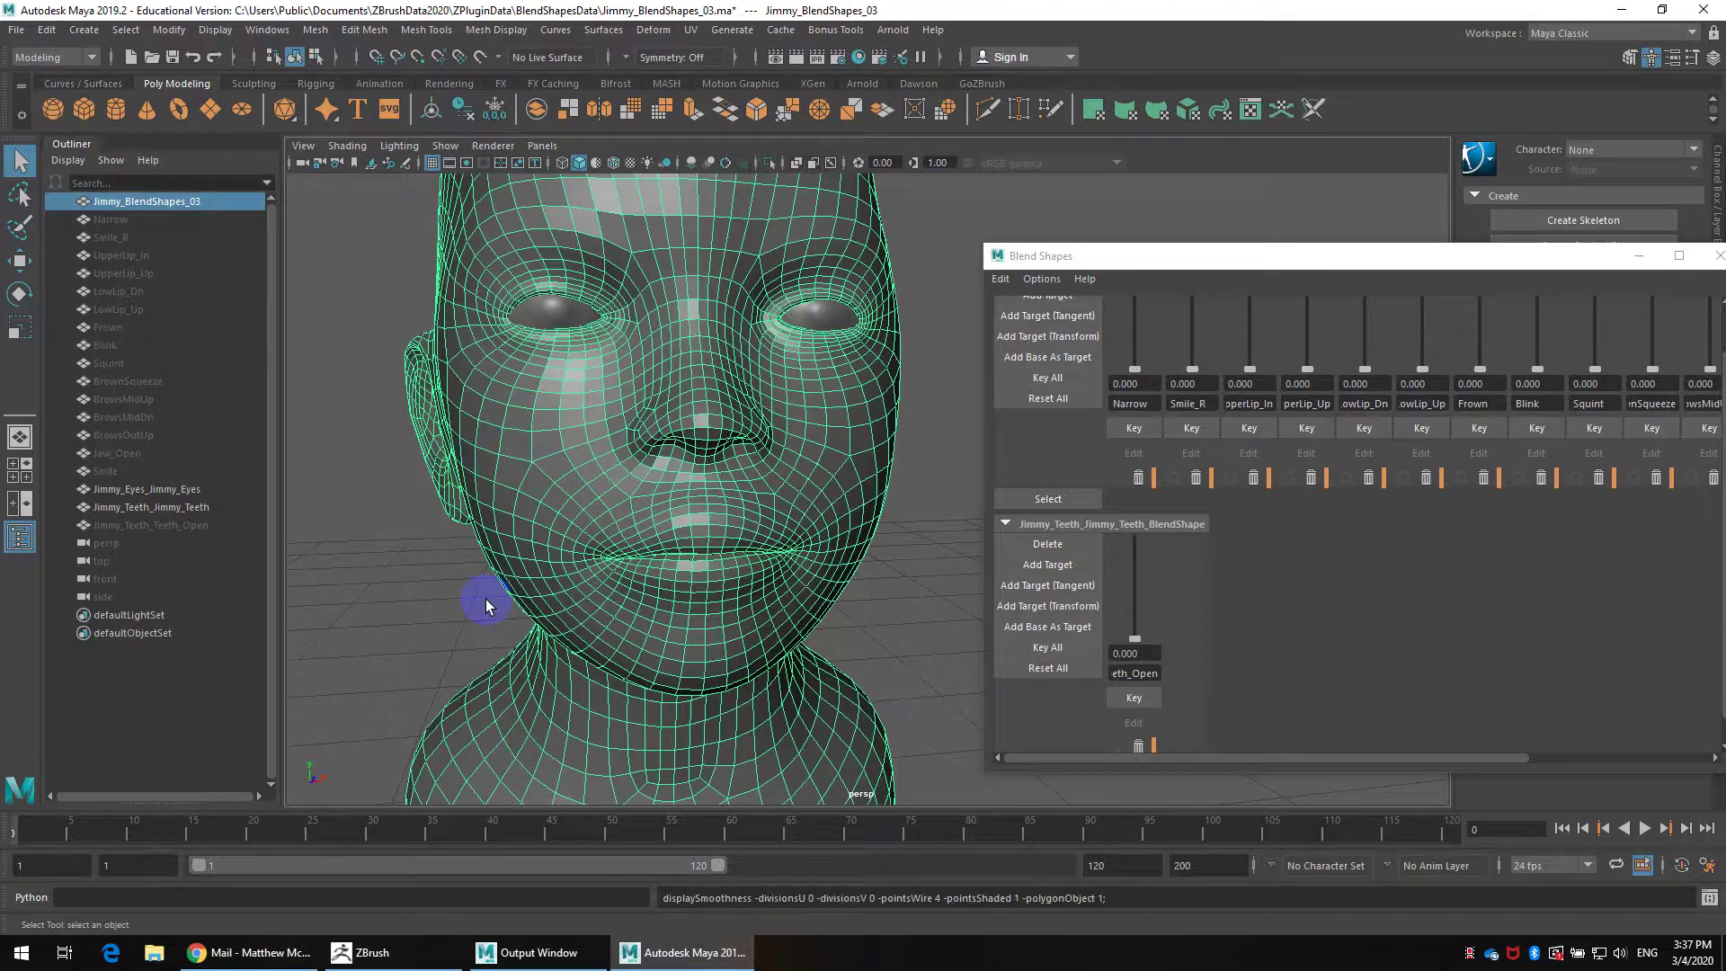
click(519, 555)
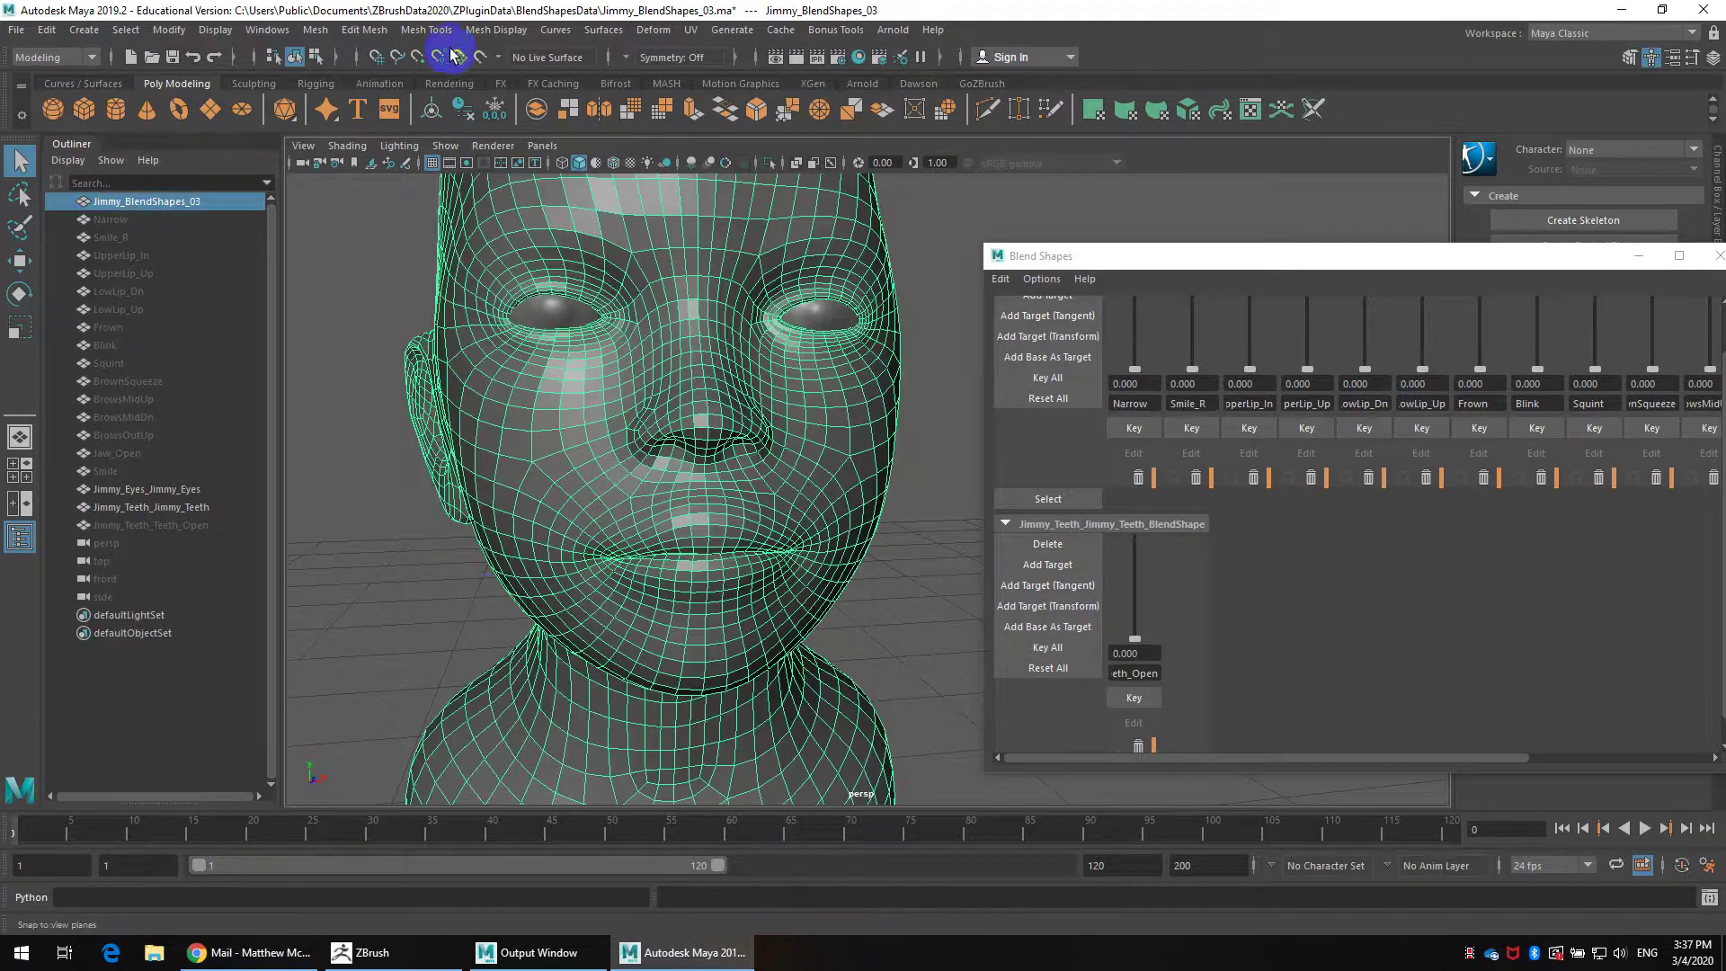
Soften all edges of the selected head mesh and check the shading on the face
click(485, 30)
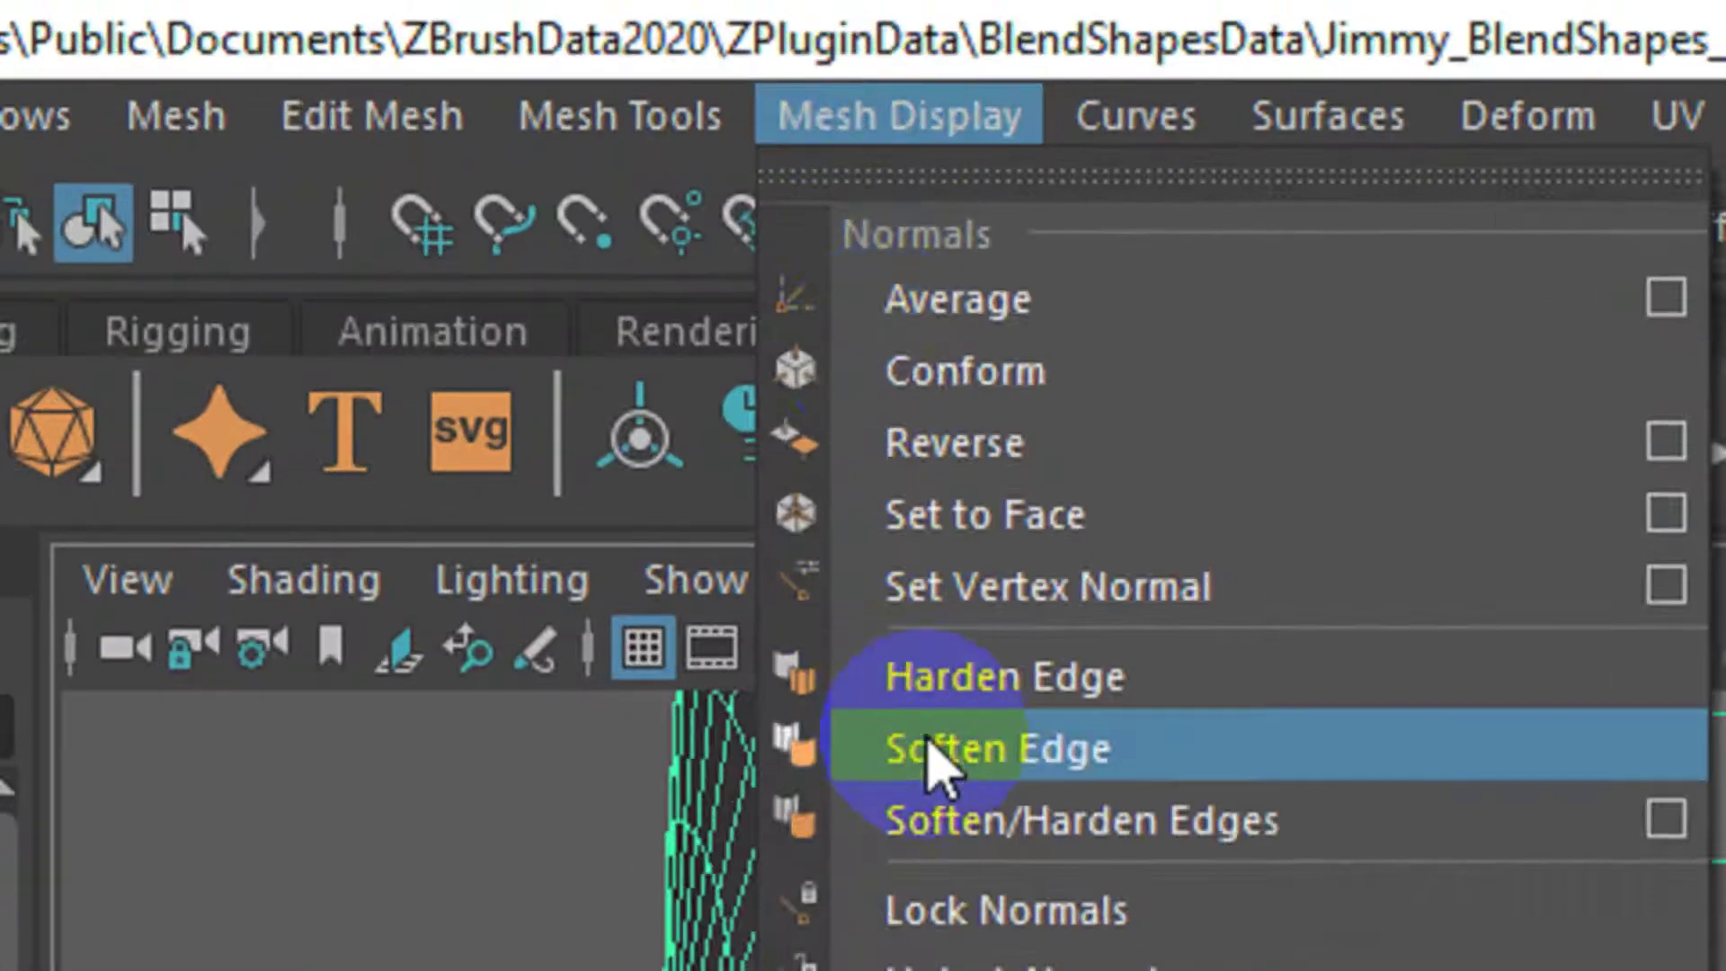
click(506, 189)
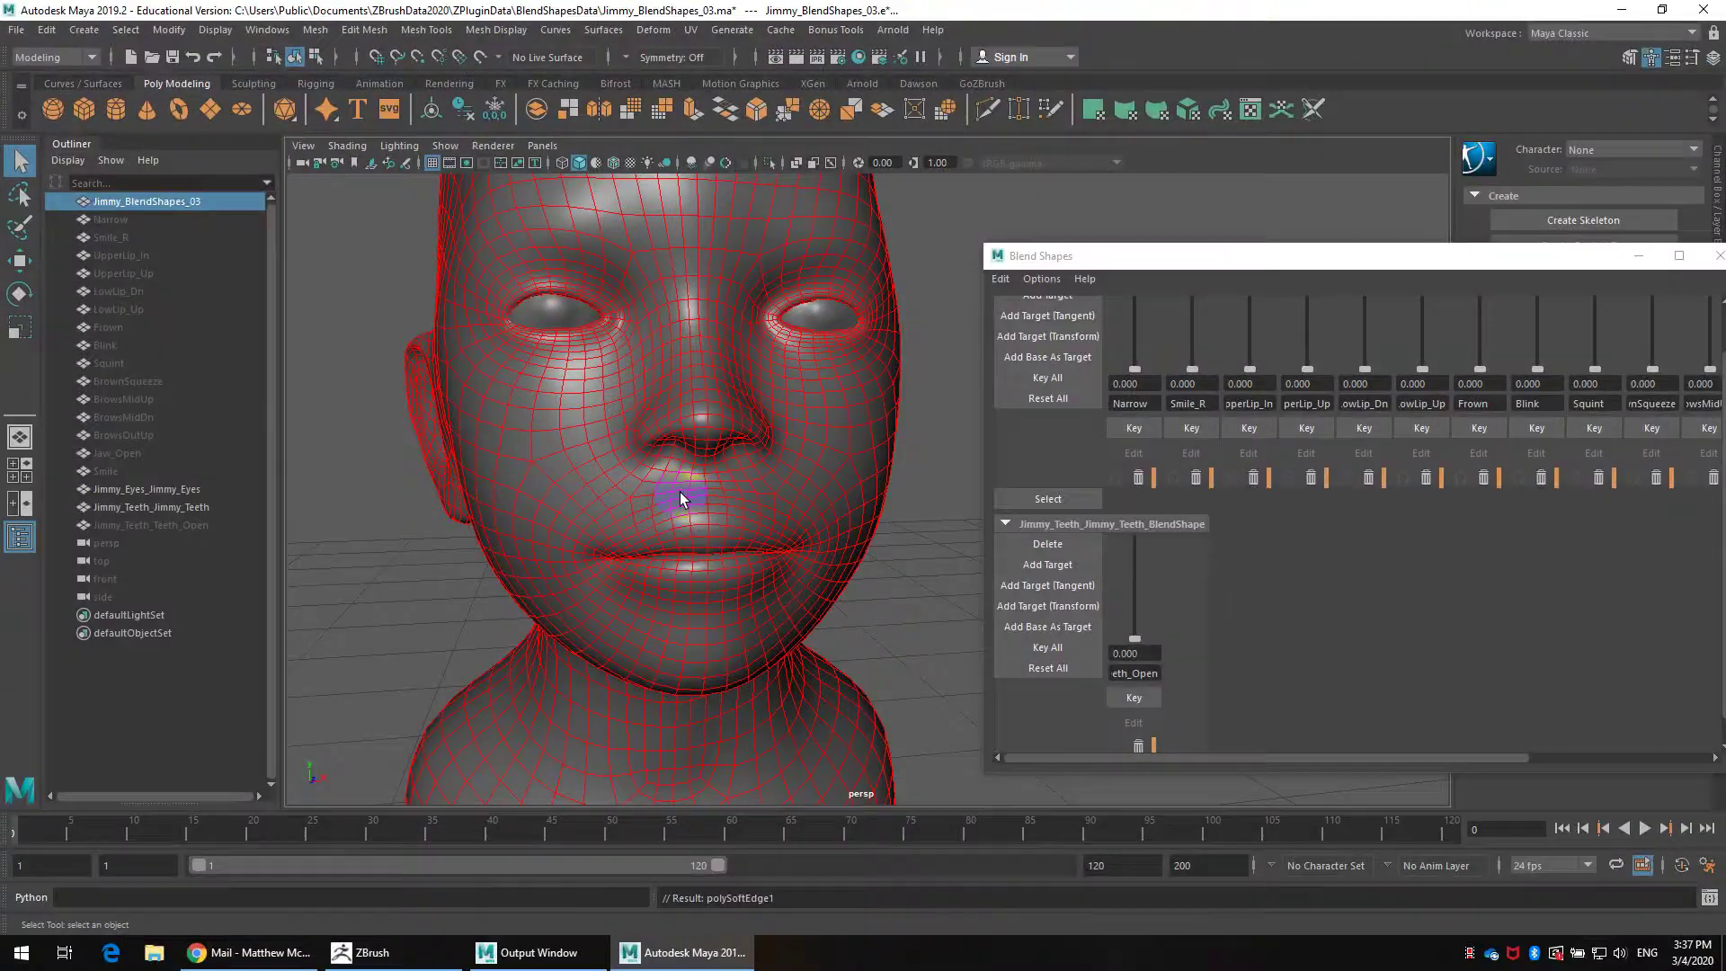
scroll(680, 493, up, 3)
alt+drag(644, 509, 580, 341)
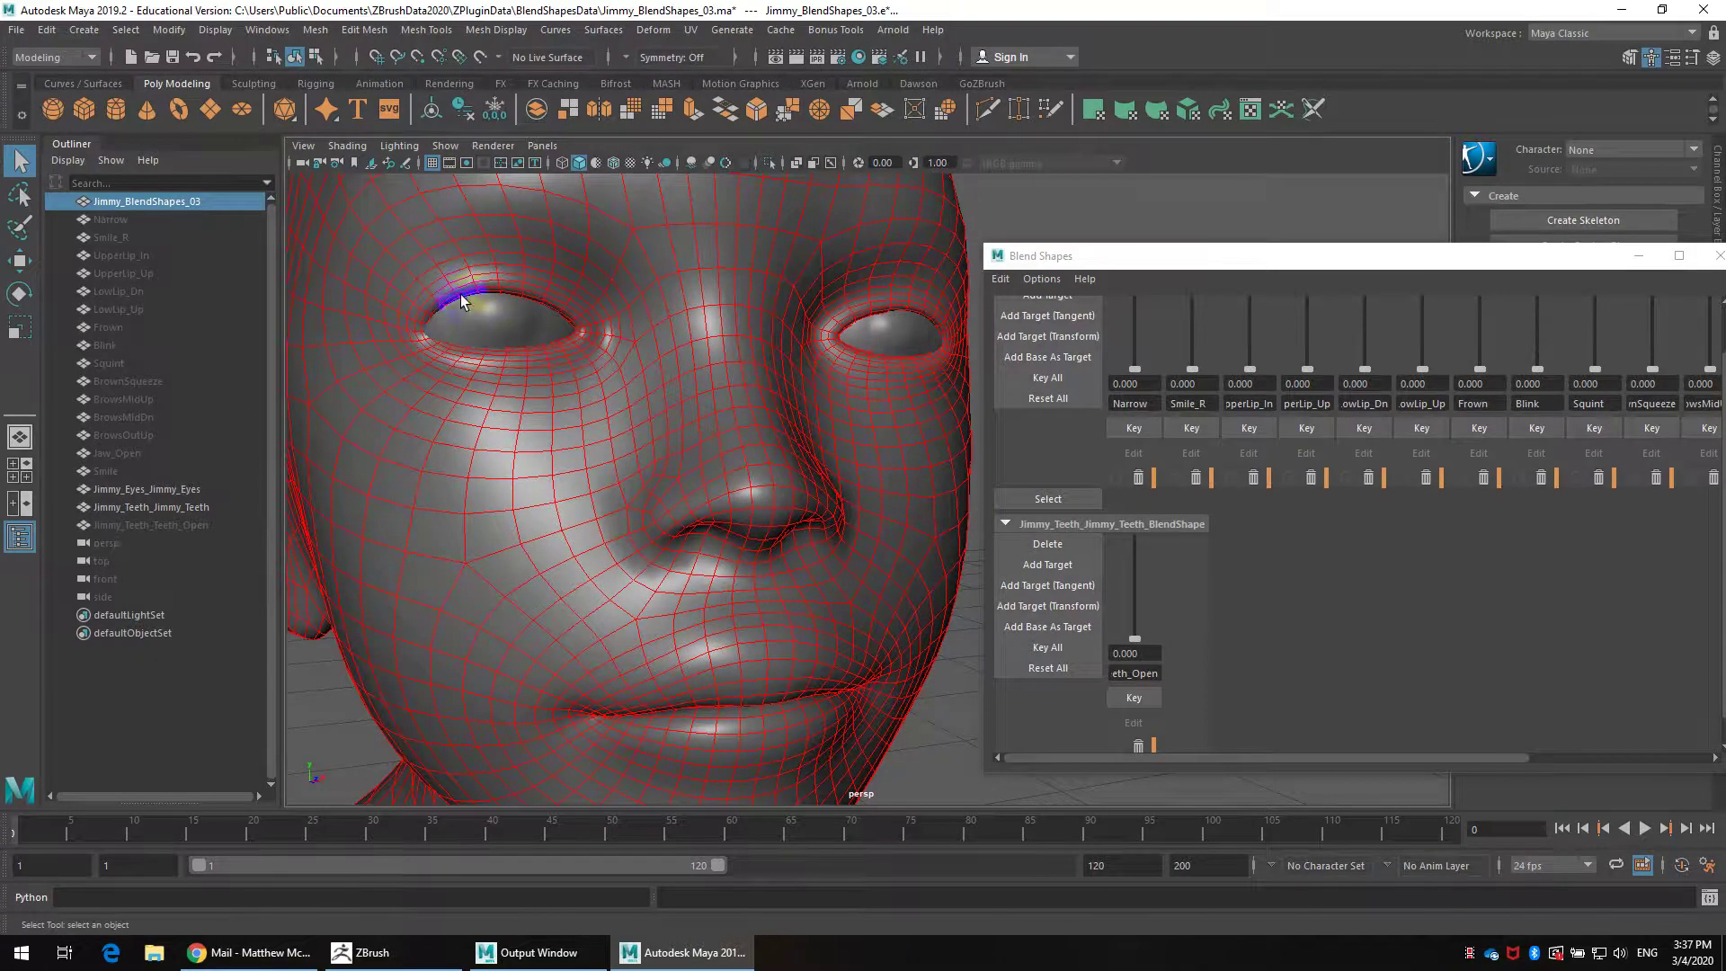
Switch the head mesh to edge selection and select the edge loop outlining the lips
alt+middle_drag(671, 588, 629, 509)
right_drag(643, 490, 646, 432)
click(634, 556)
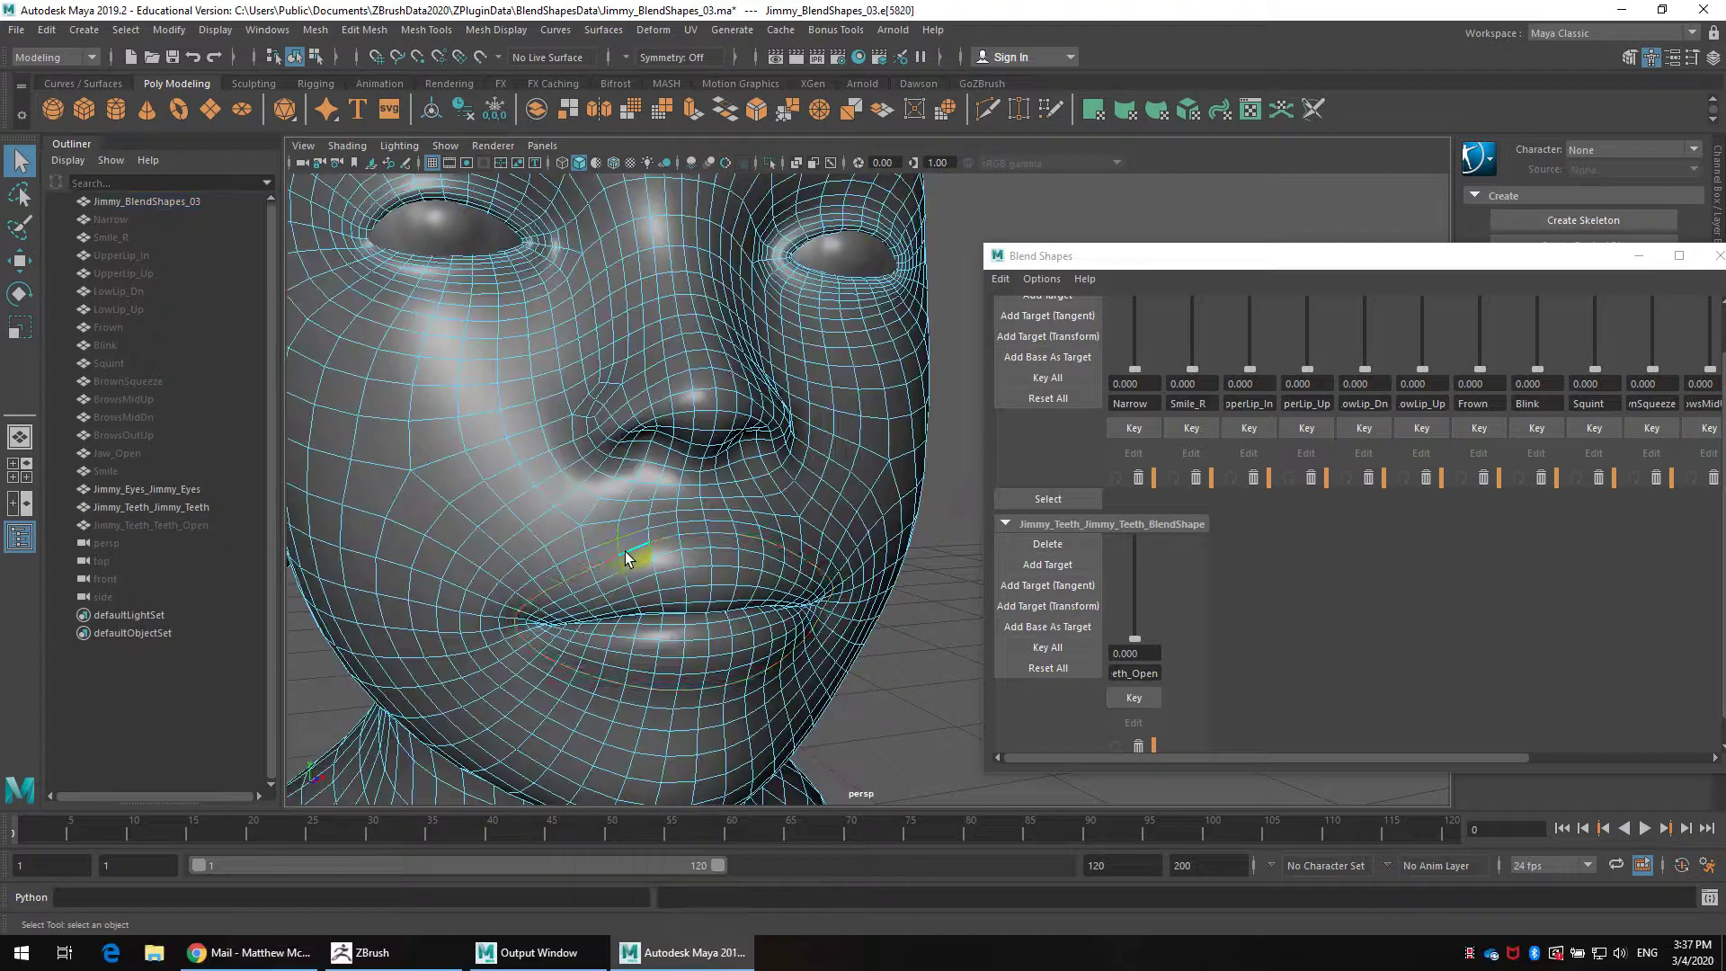
click(640, 561)
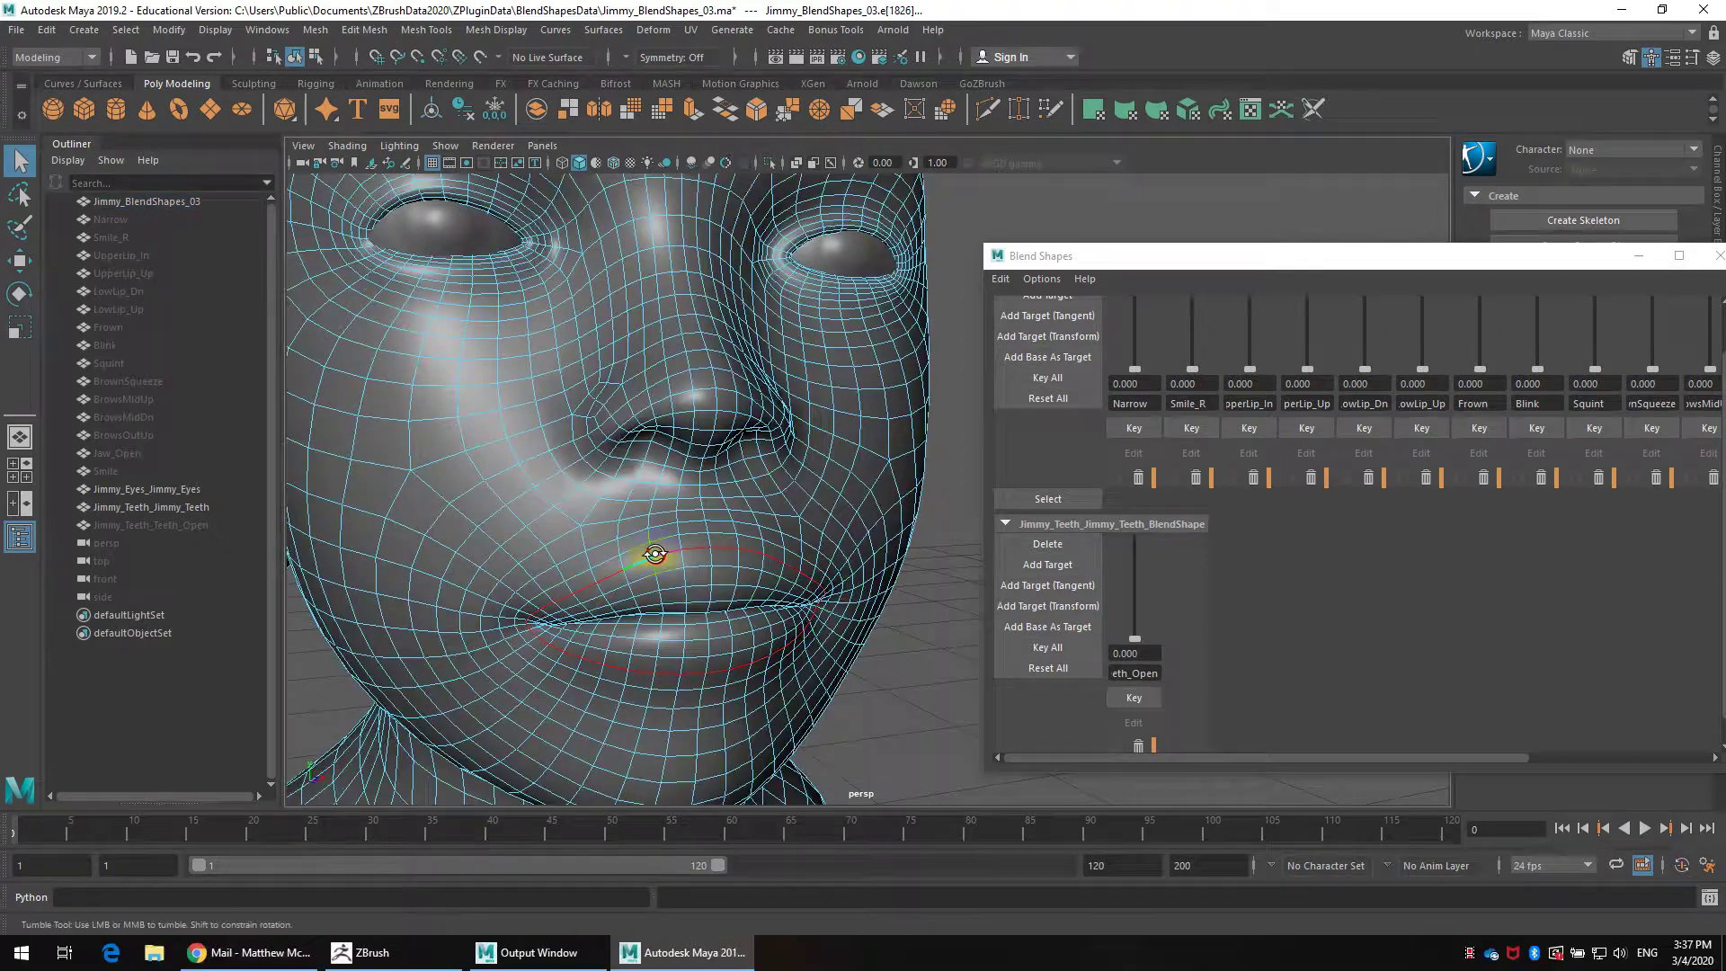
Crease the selected lip-outline edge loop with the Crease Tool to a value of about 2.86
alt+drag(655, 539, 497, 532)
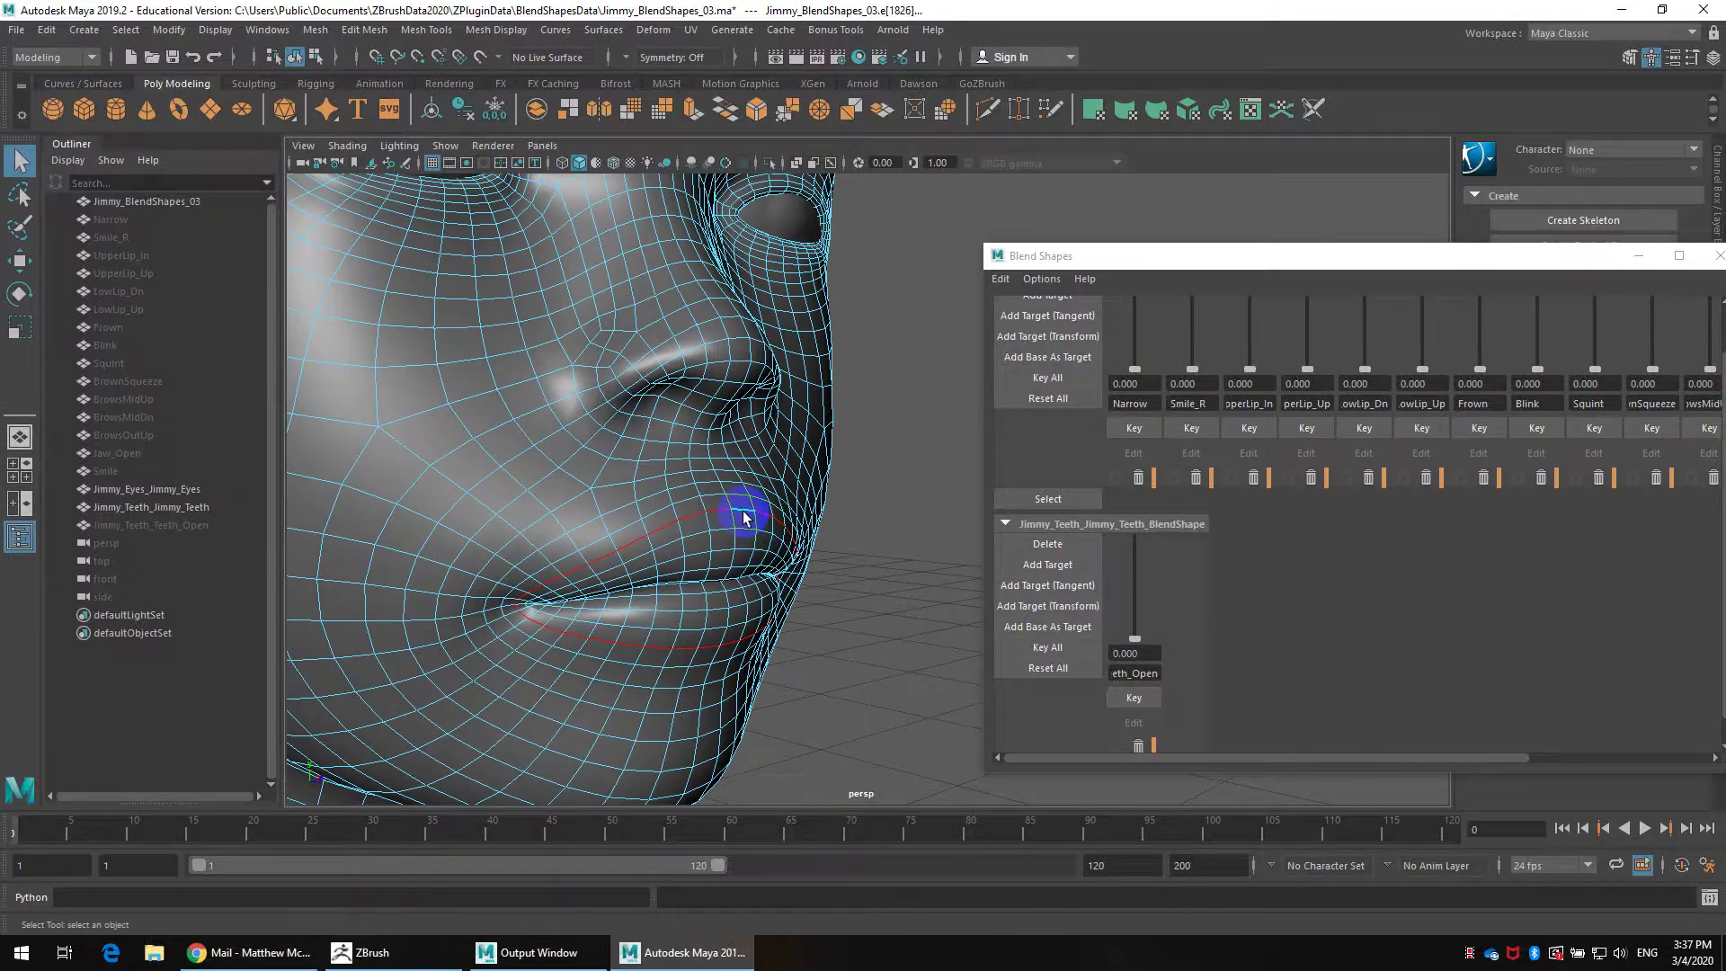
alt+drag(743, 500, 578, 497)
shift+right_click(579, 498)
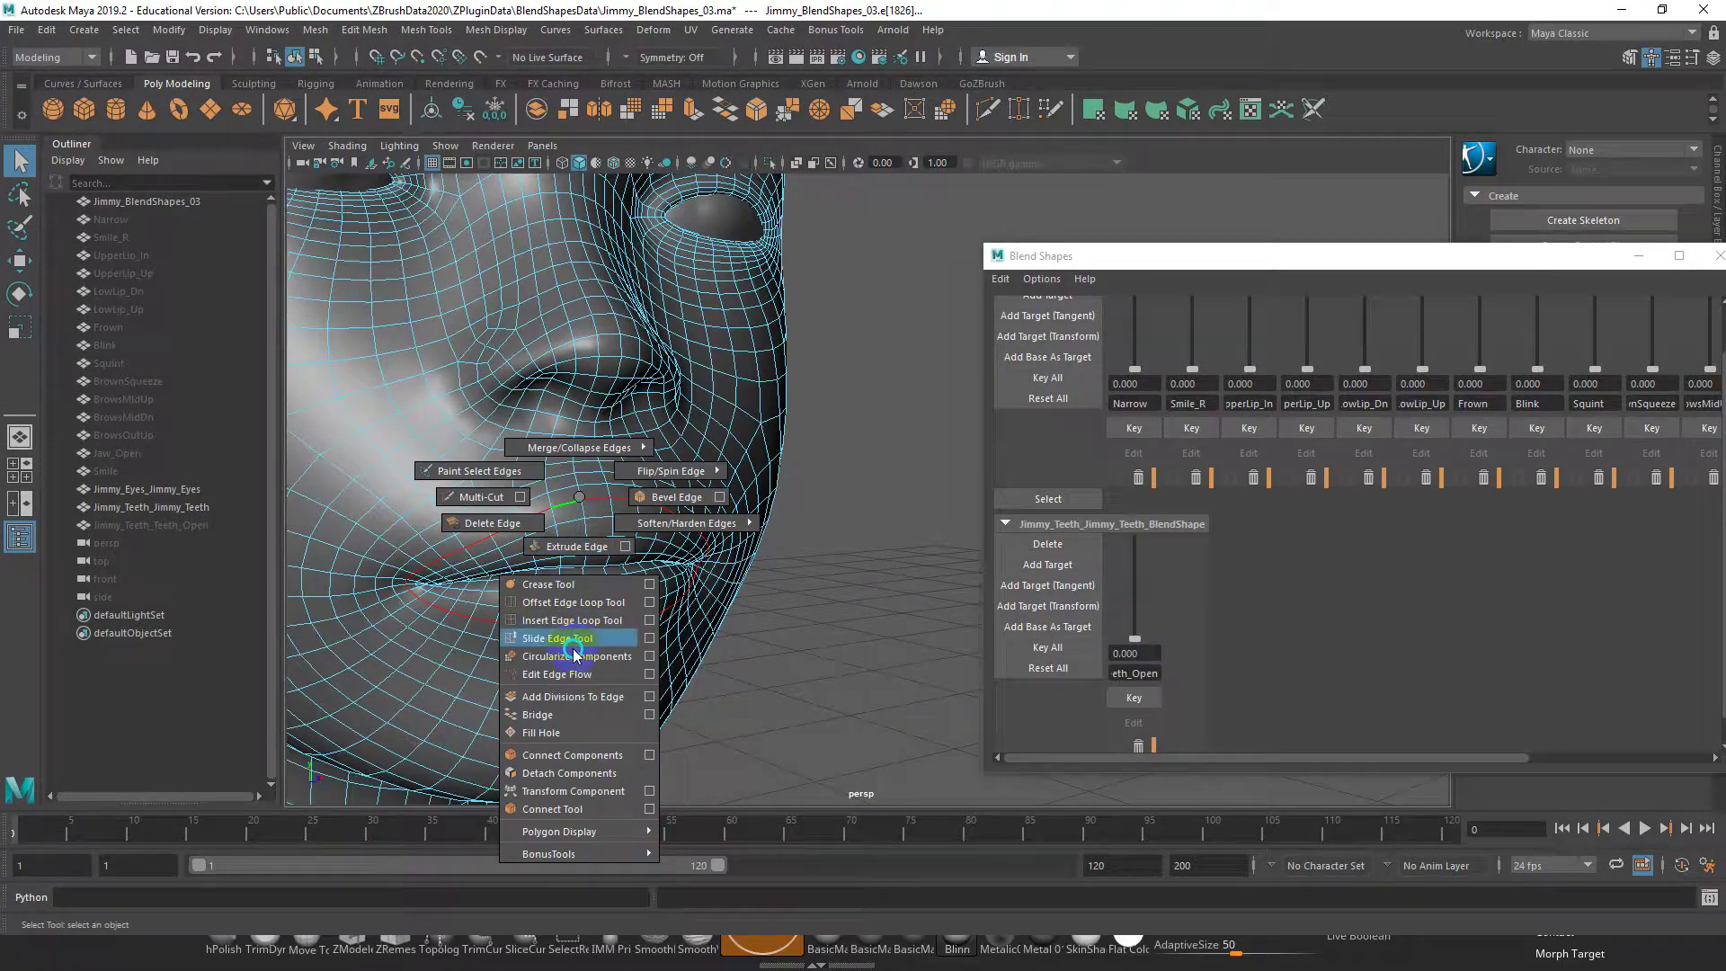
click(566, 587)
middle_drag(578, 501, 822, 504)
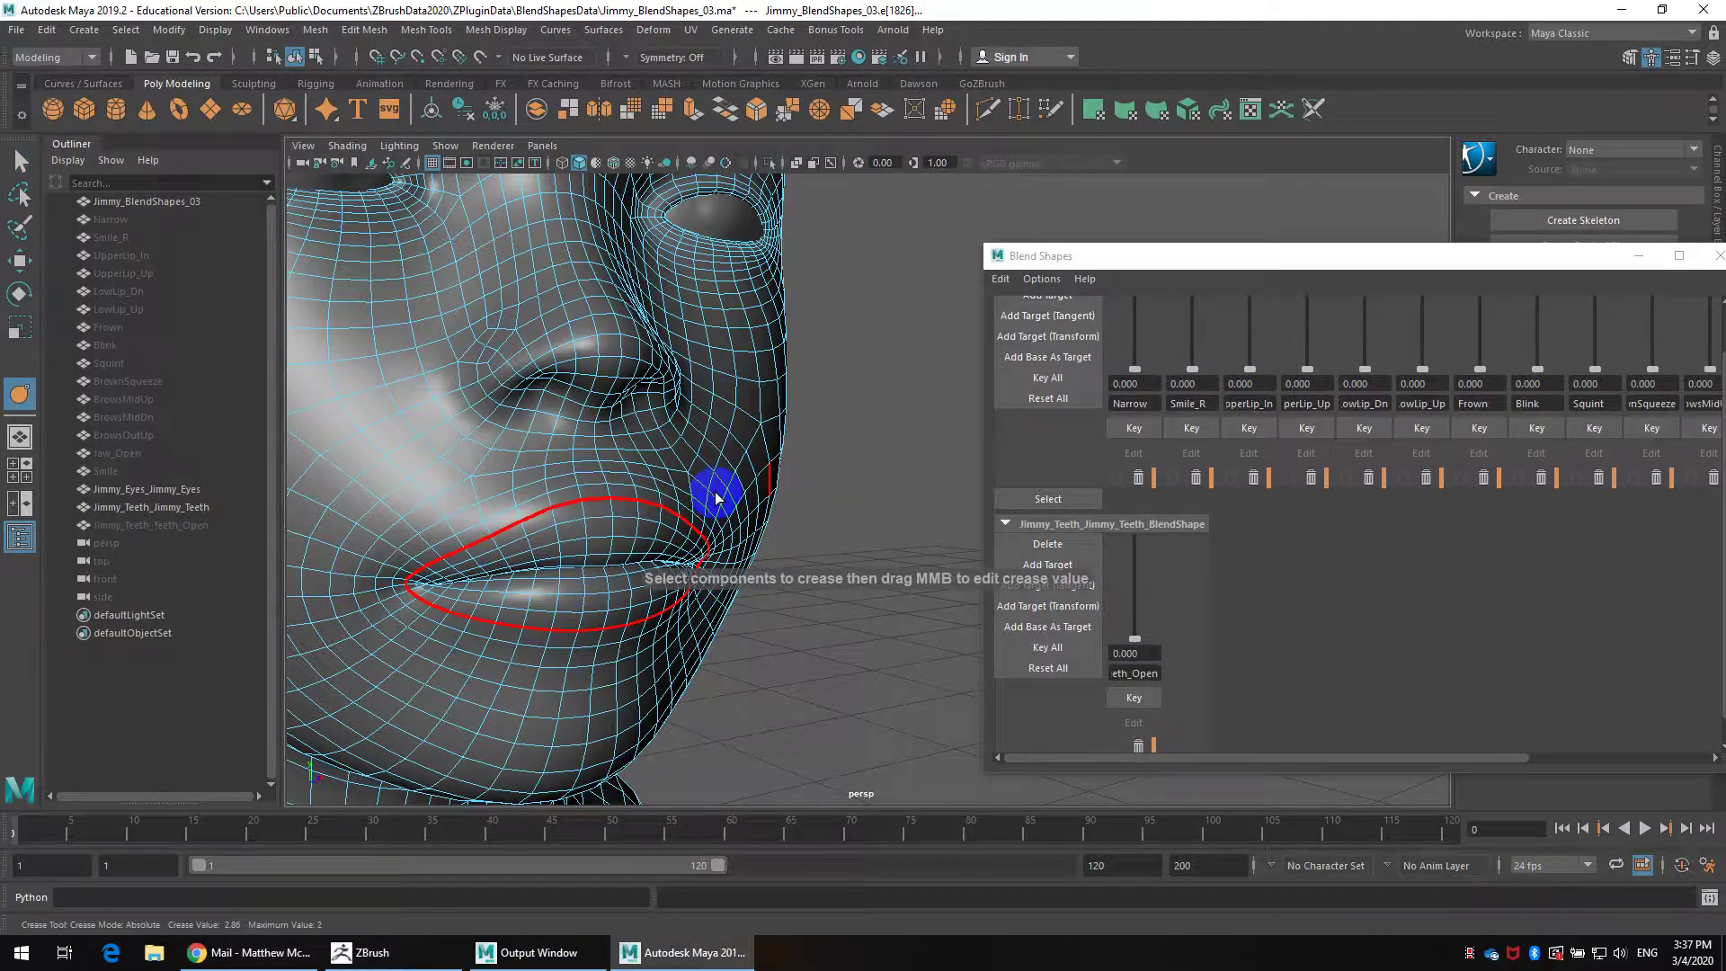
Return the head to object mode and deselect it to examine the creased lips close up
key(1)
right_click(682, 506)
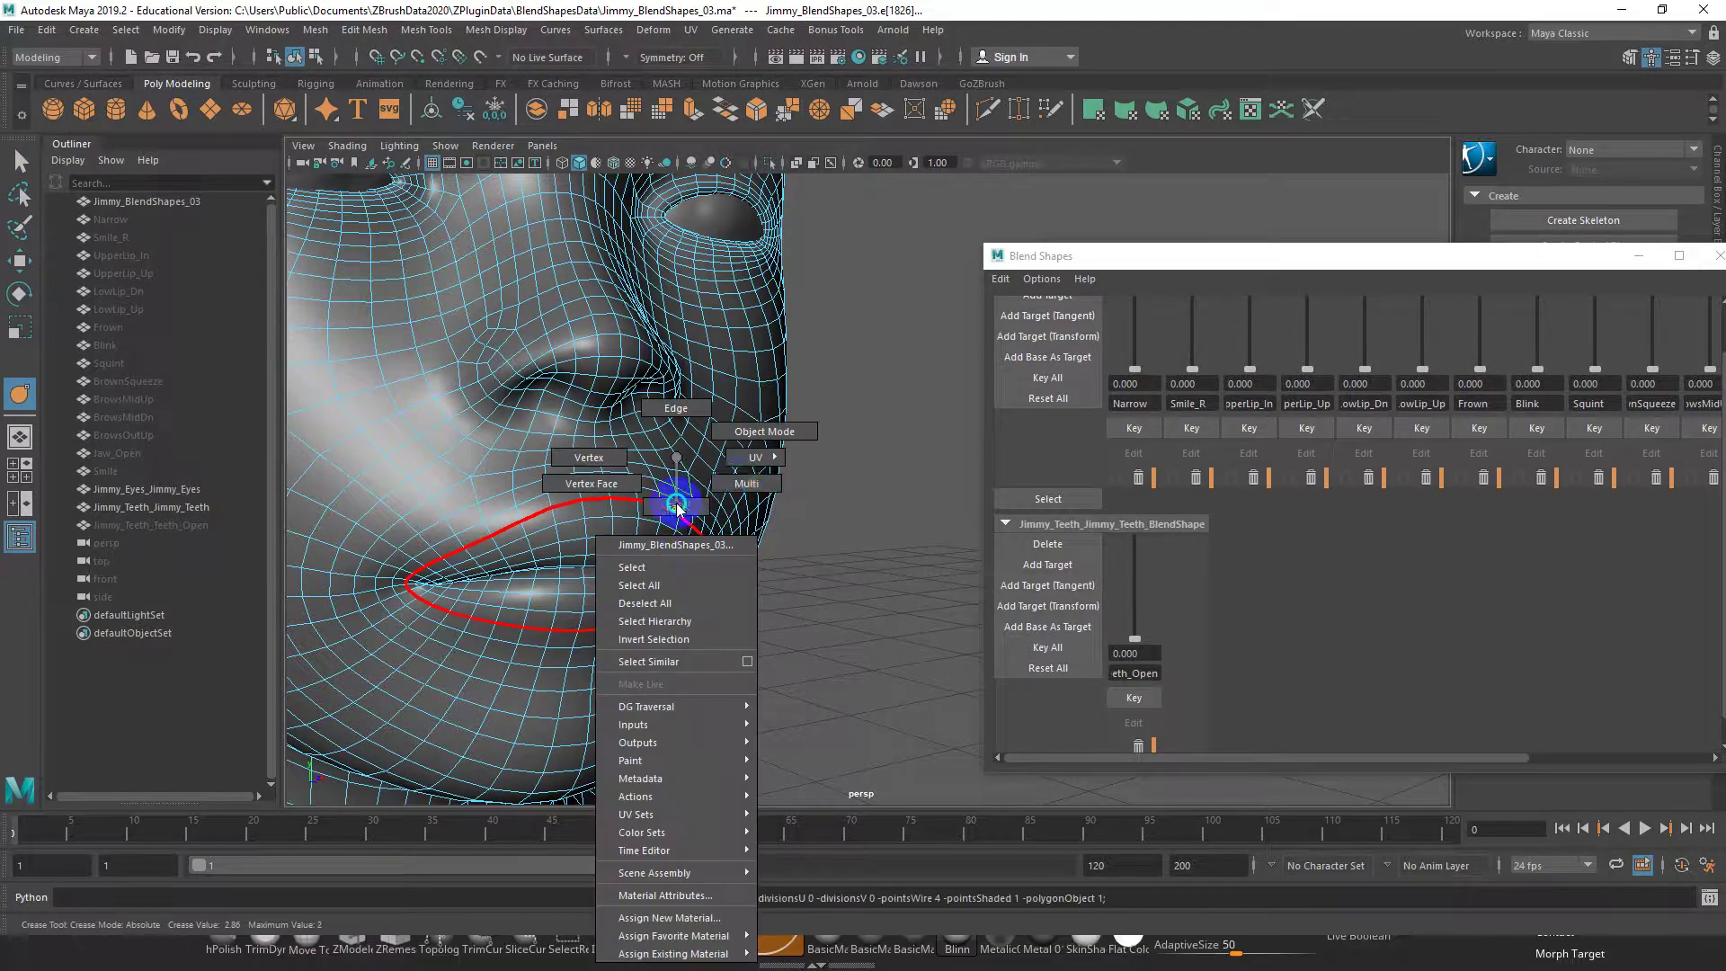
click(732, 428)
click(795, 536)
alt+drag(795, 536, 803, 542)
scroll(803, 543, up, 3)
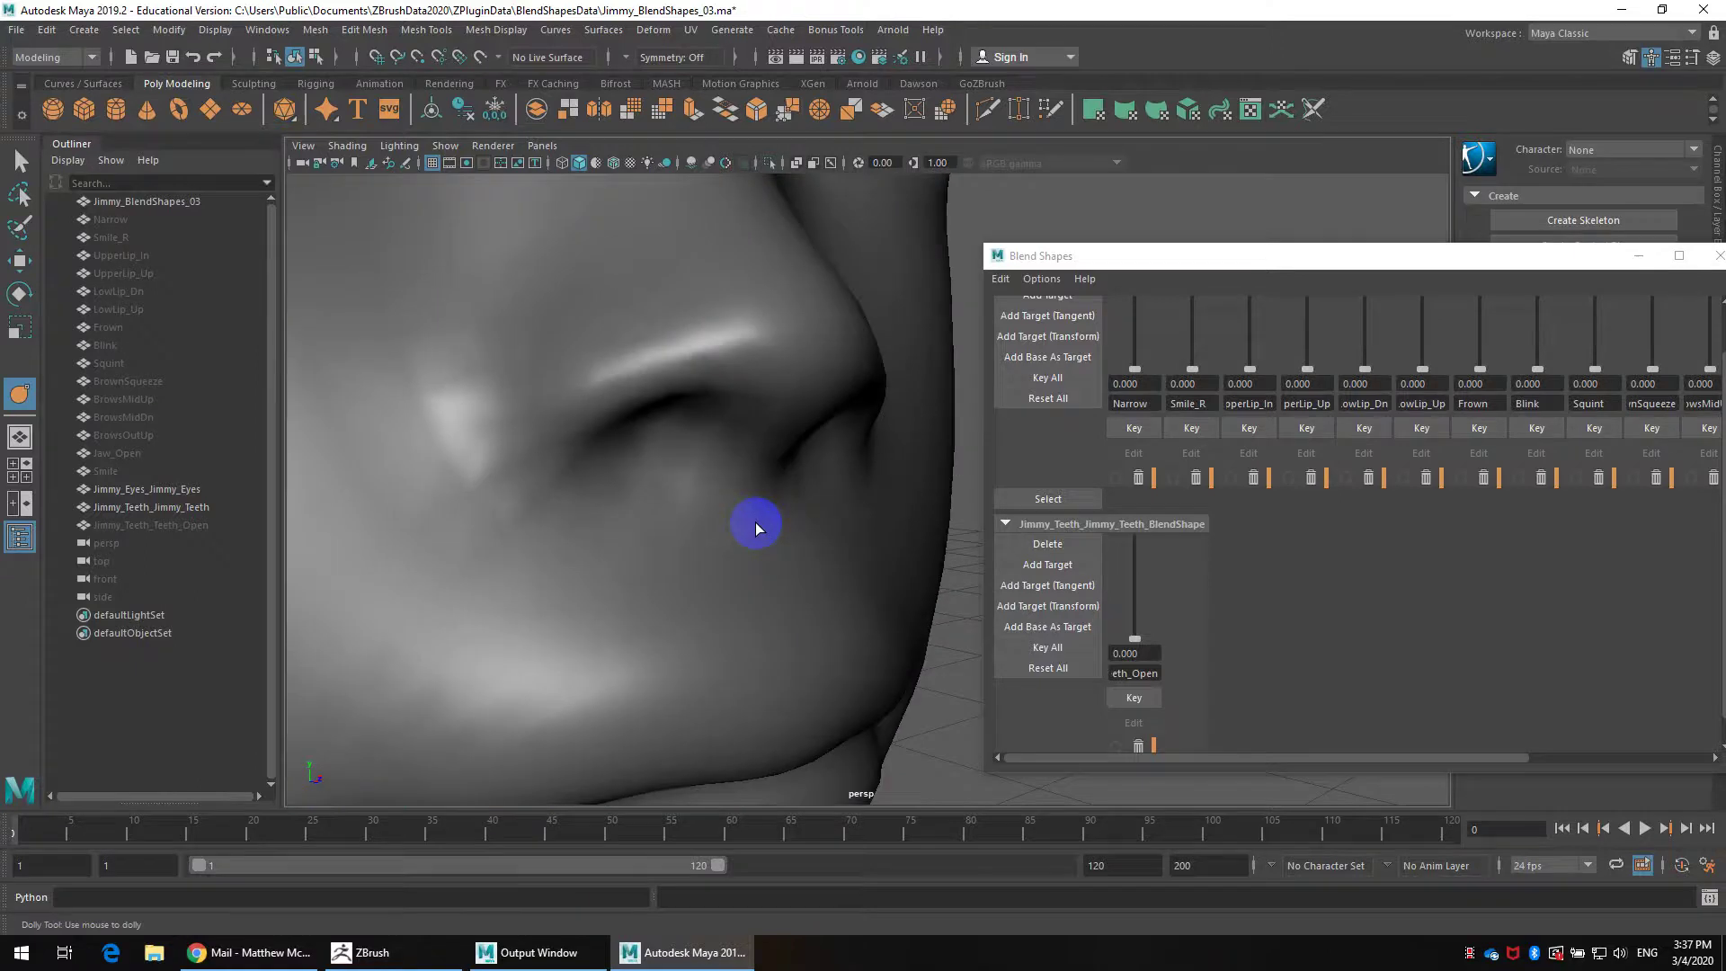
alt+middle_drag(755, 521, 713, 467)
click(993, 224)
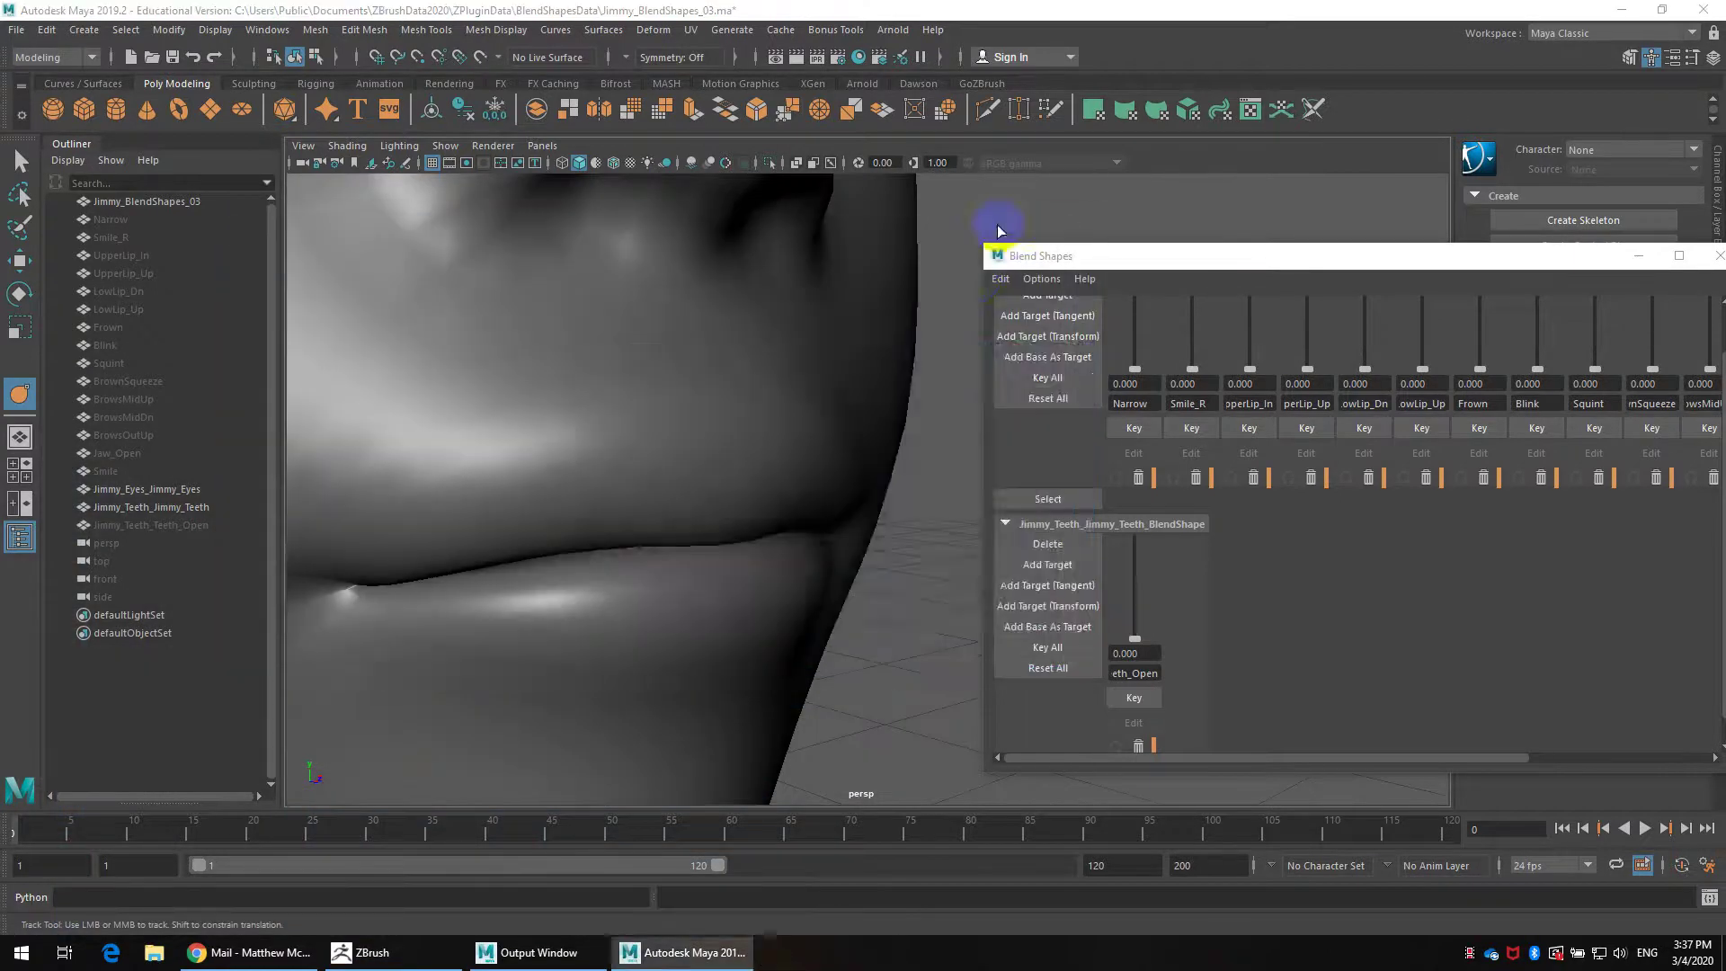
Reselect the head mesh and dismiss the Mari projects directory dialogs without choosing a folder
click(558, 418)
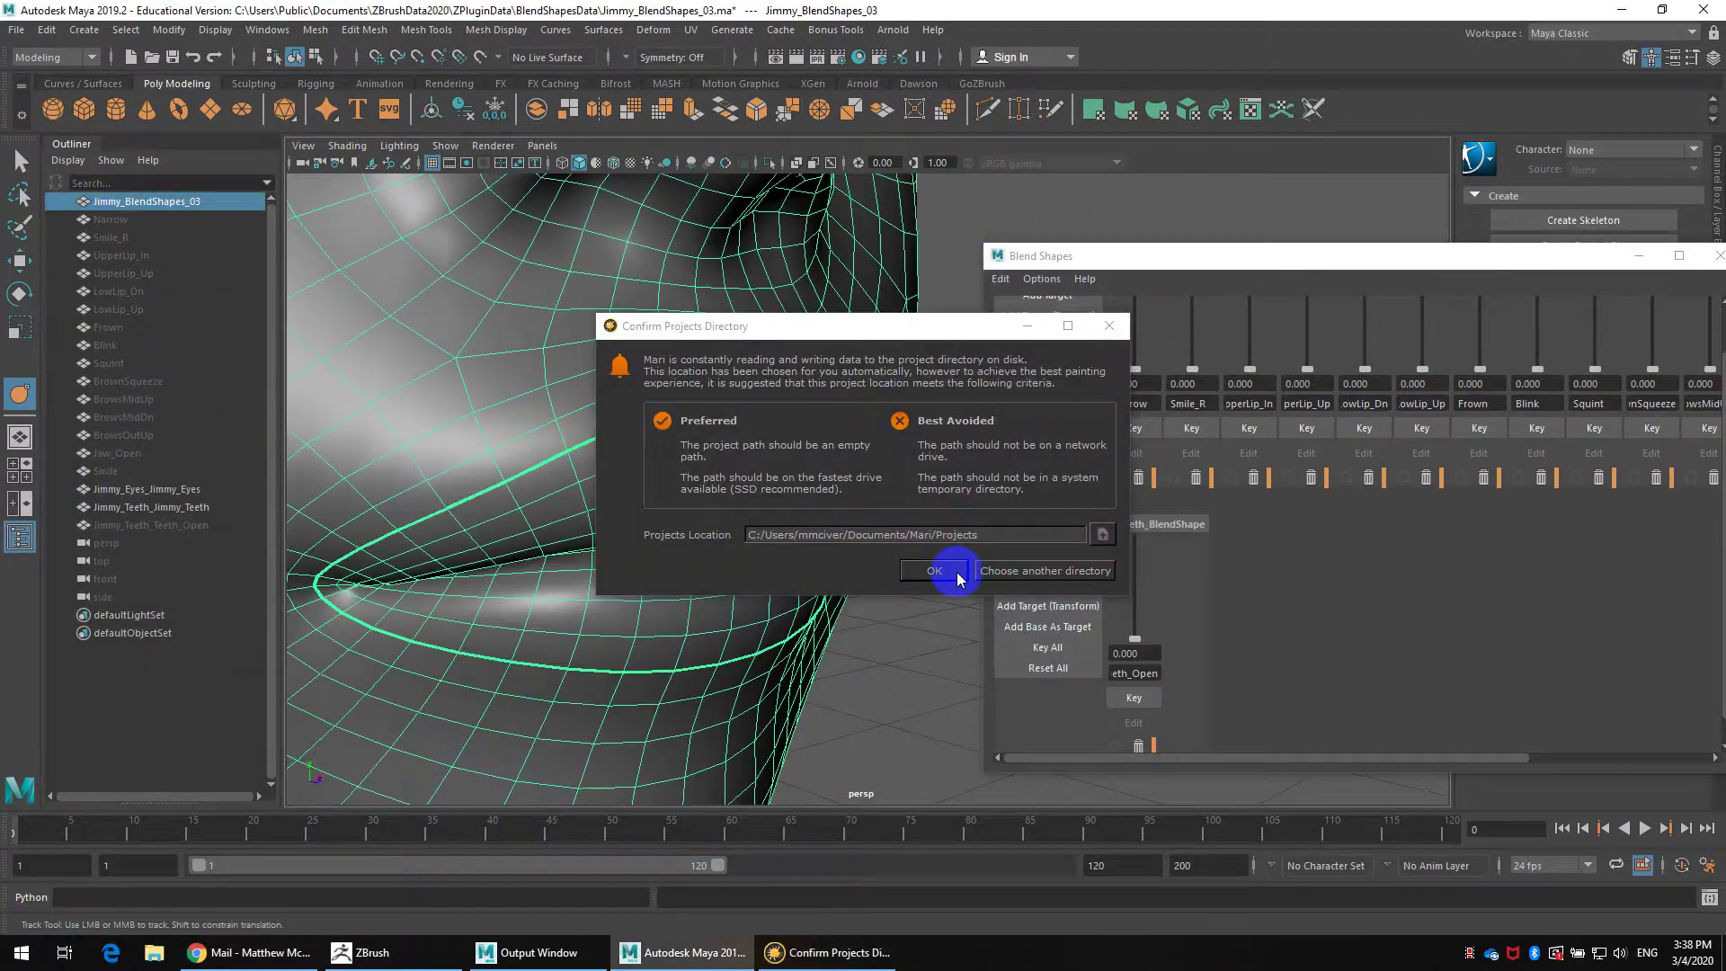
click(1043, 570)
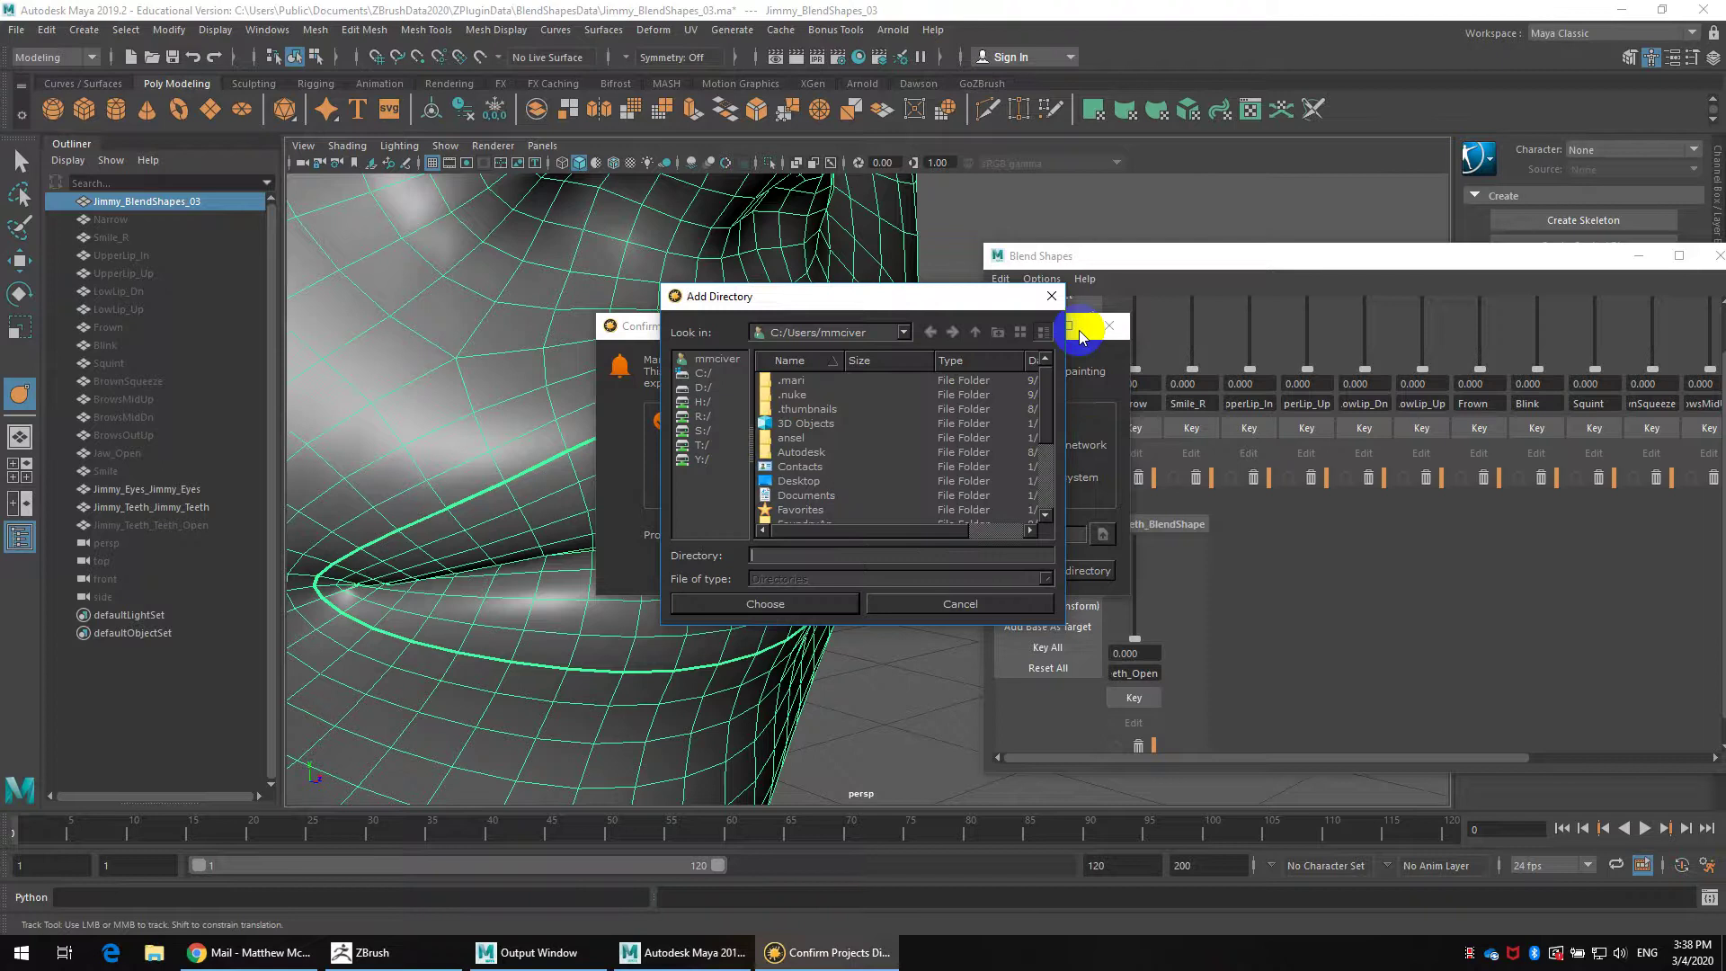
click(1082, 335)
Examine the lip crease in smooth mesh preview with the head both selected and deselected
key(3)
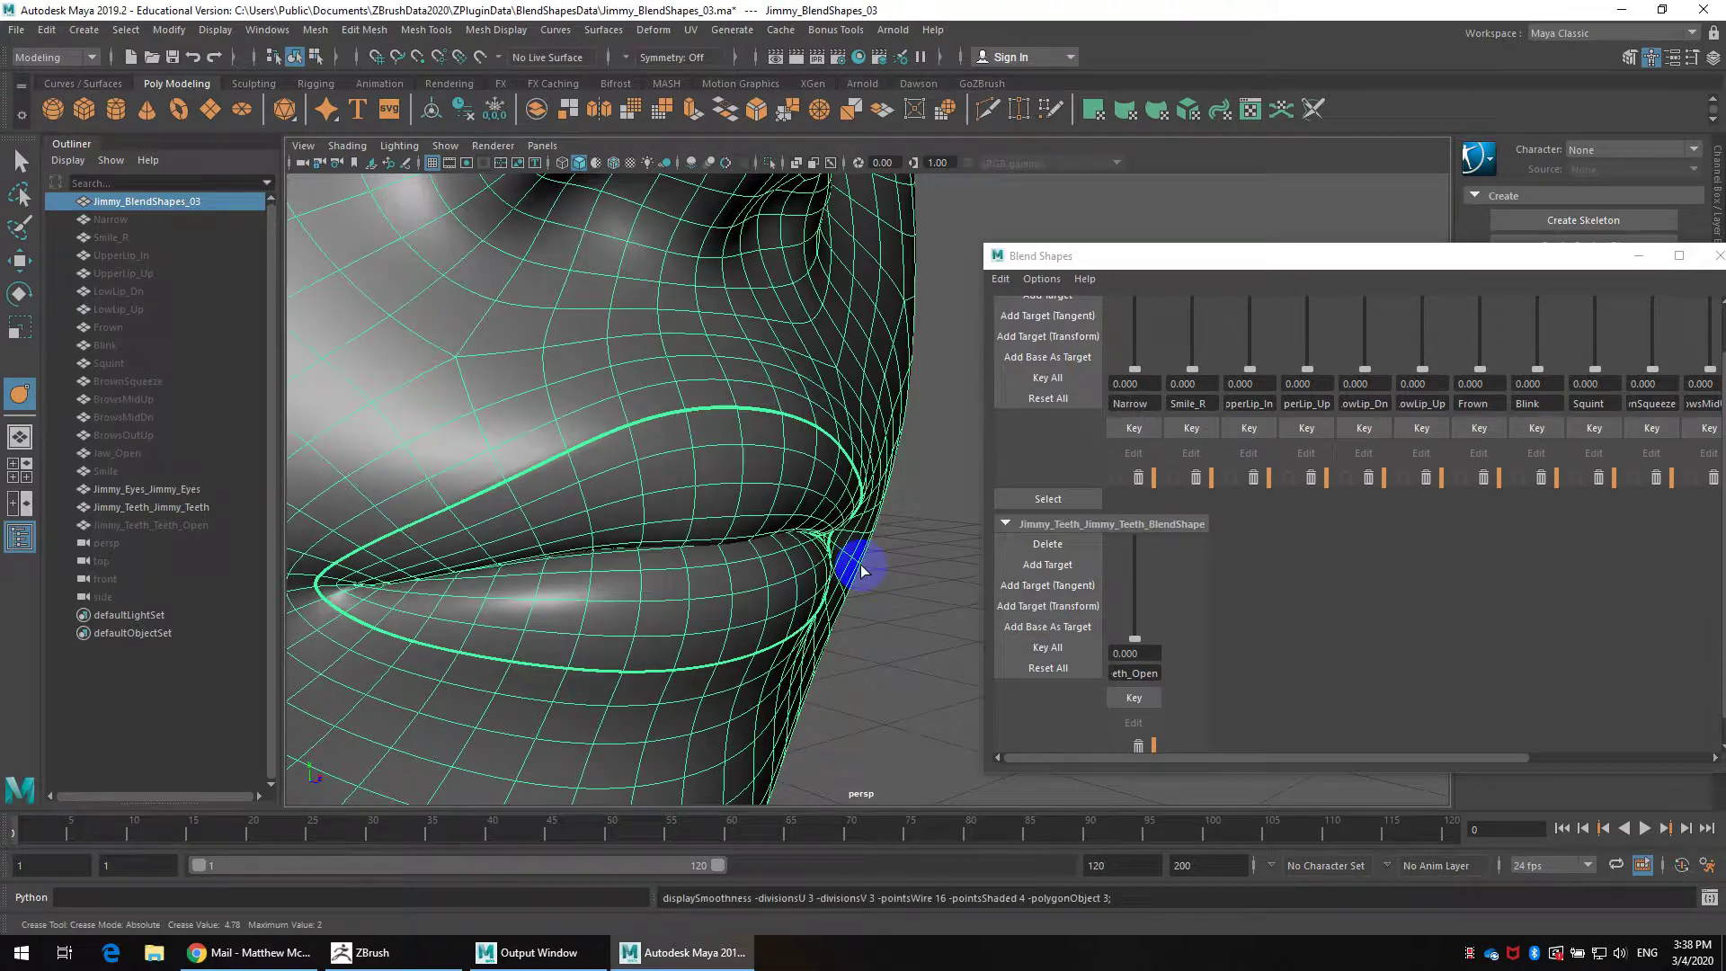
click(910, 596)
click(769, 462)
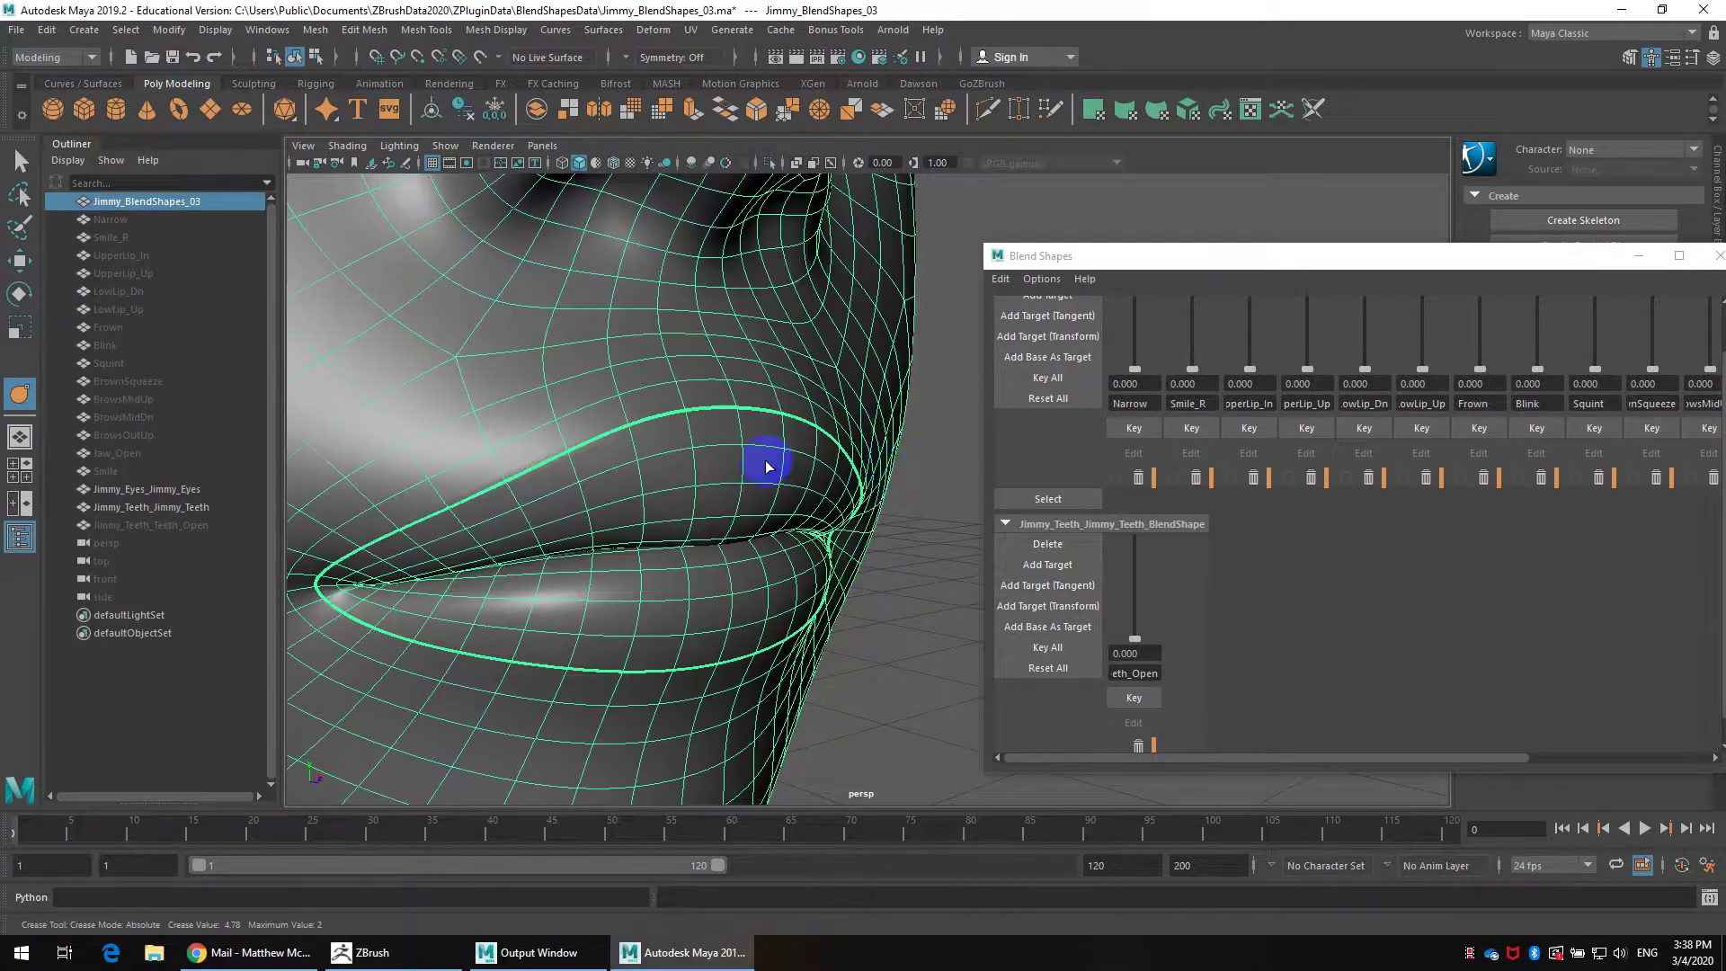
click(921, 584)
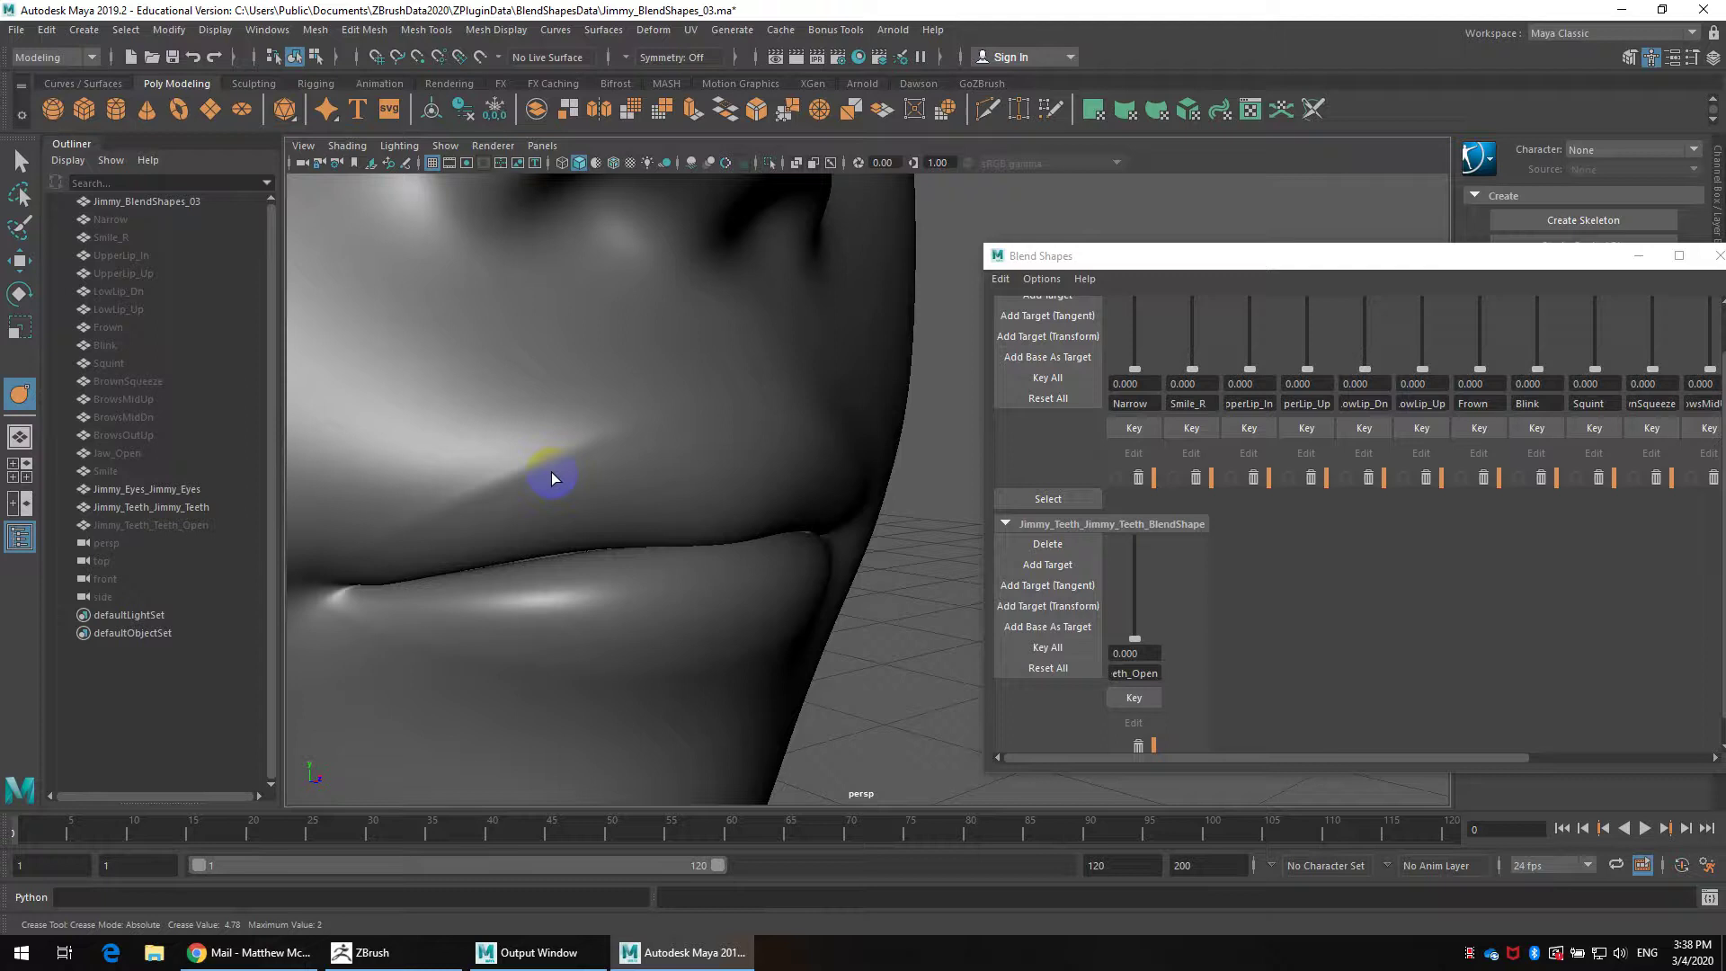
Select edge loops around the eyelid opening in a close view and activate the Move tool
alt+right_drag(552, 472, 875, 494)
alt+middle_drag(874, 494, 582, 332)
right_drag(582, 325, 582, 263)
double_click(556, 316)
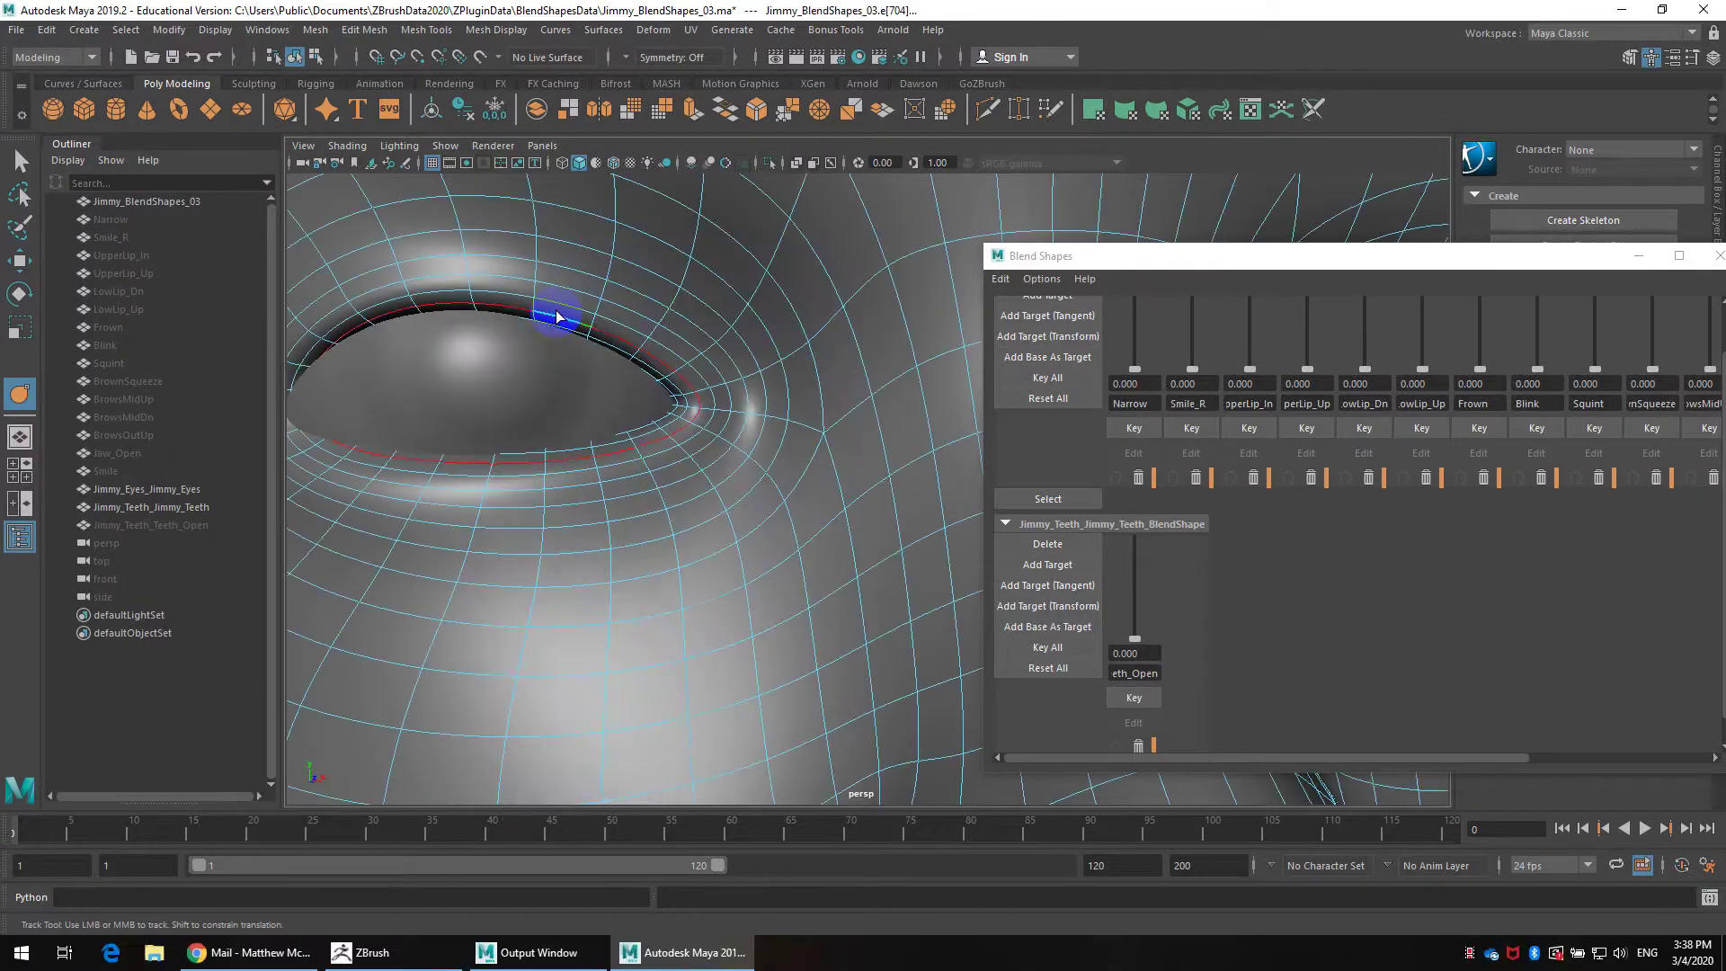
alt+middle_drag(443, 302, 526, 309)
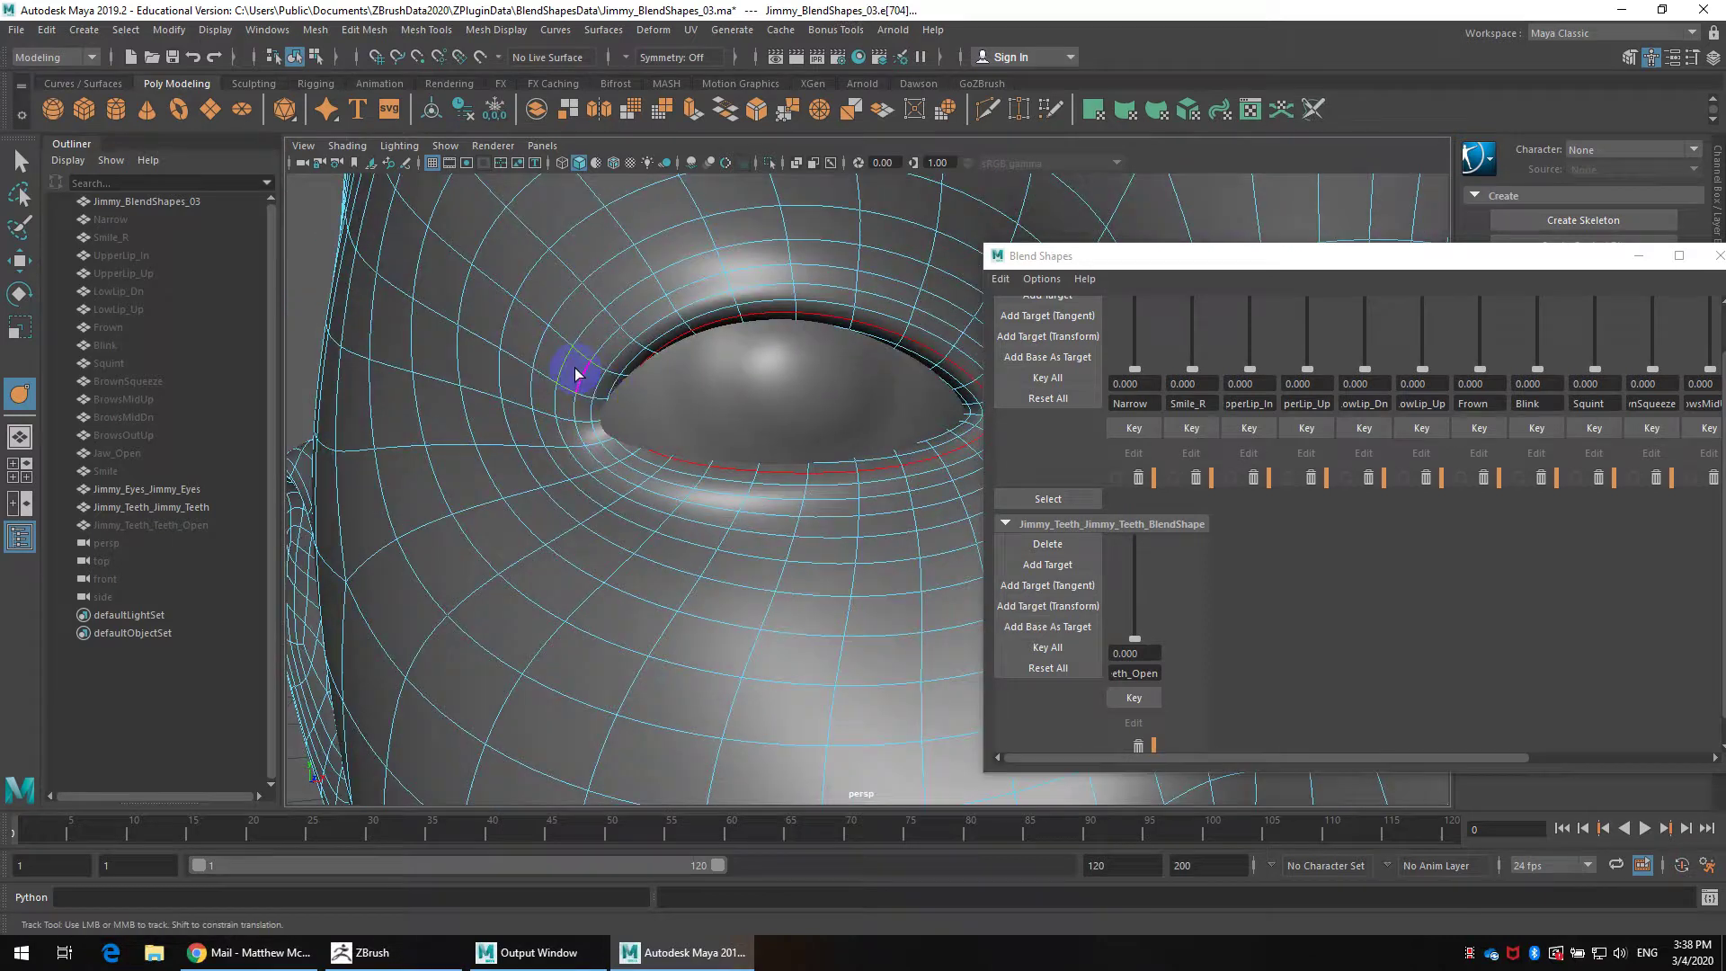
click(772, 389)
key(w)
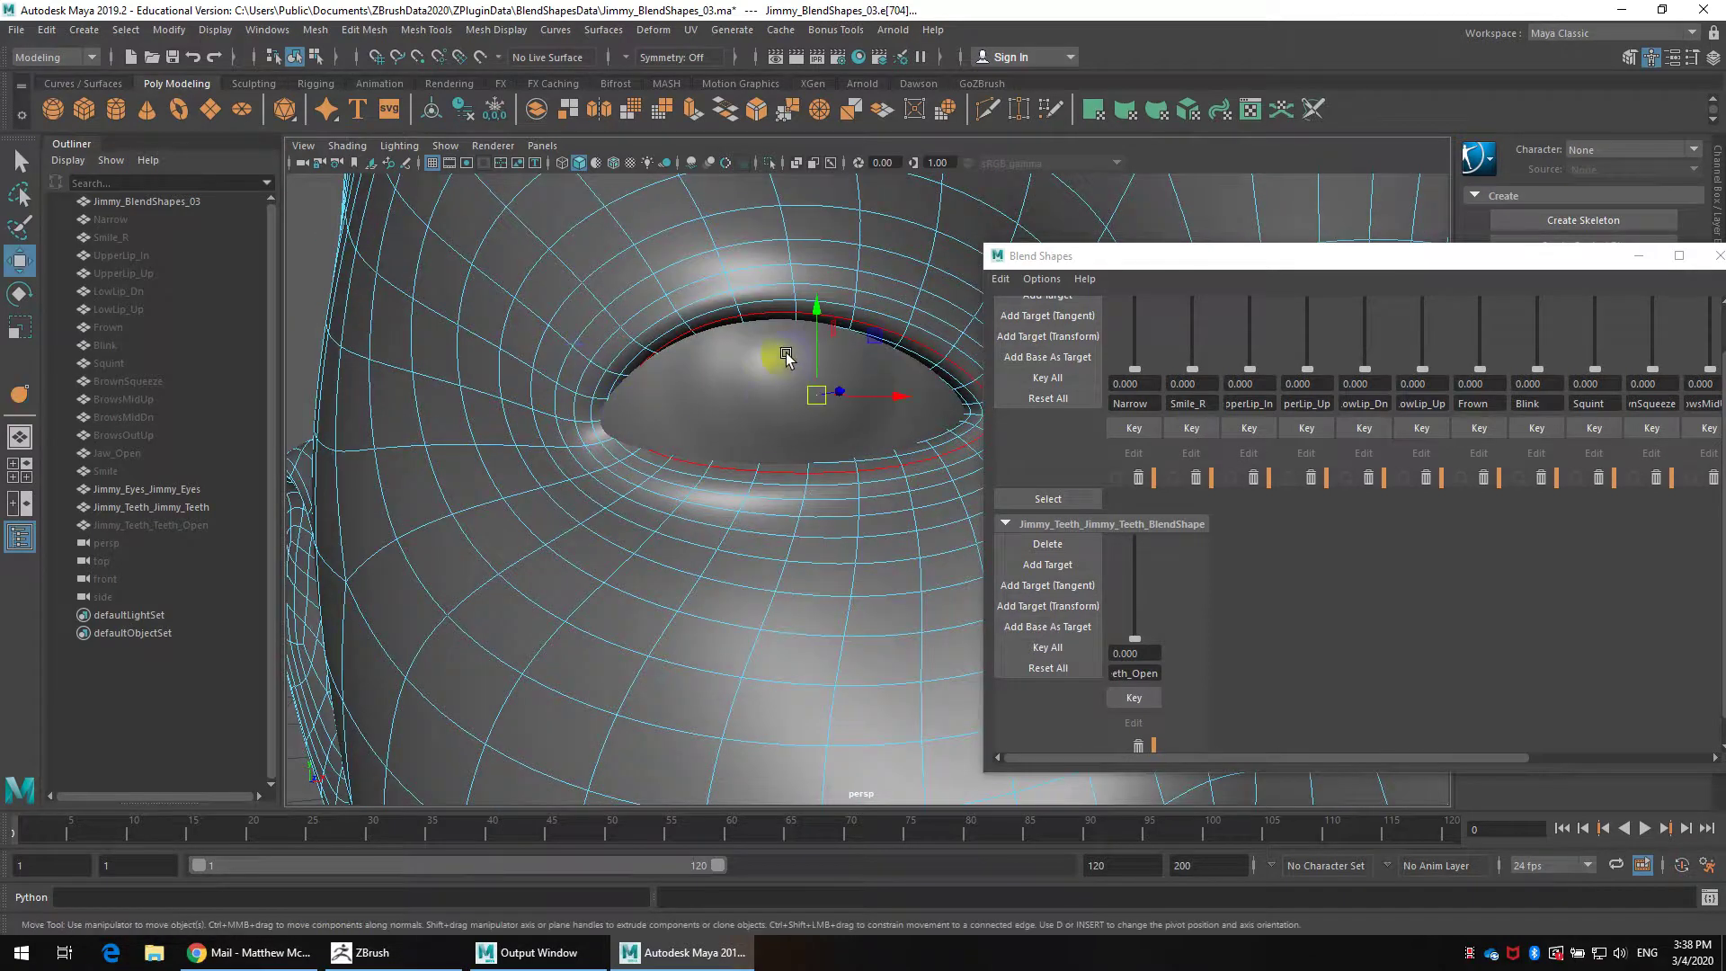
scroll(786, 357, down, 5)
scroll(778, 427, up, 5)
click(729, 409)
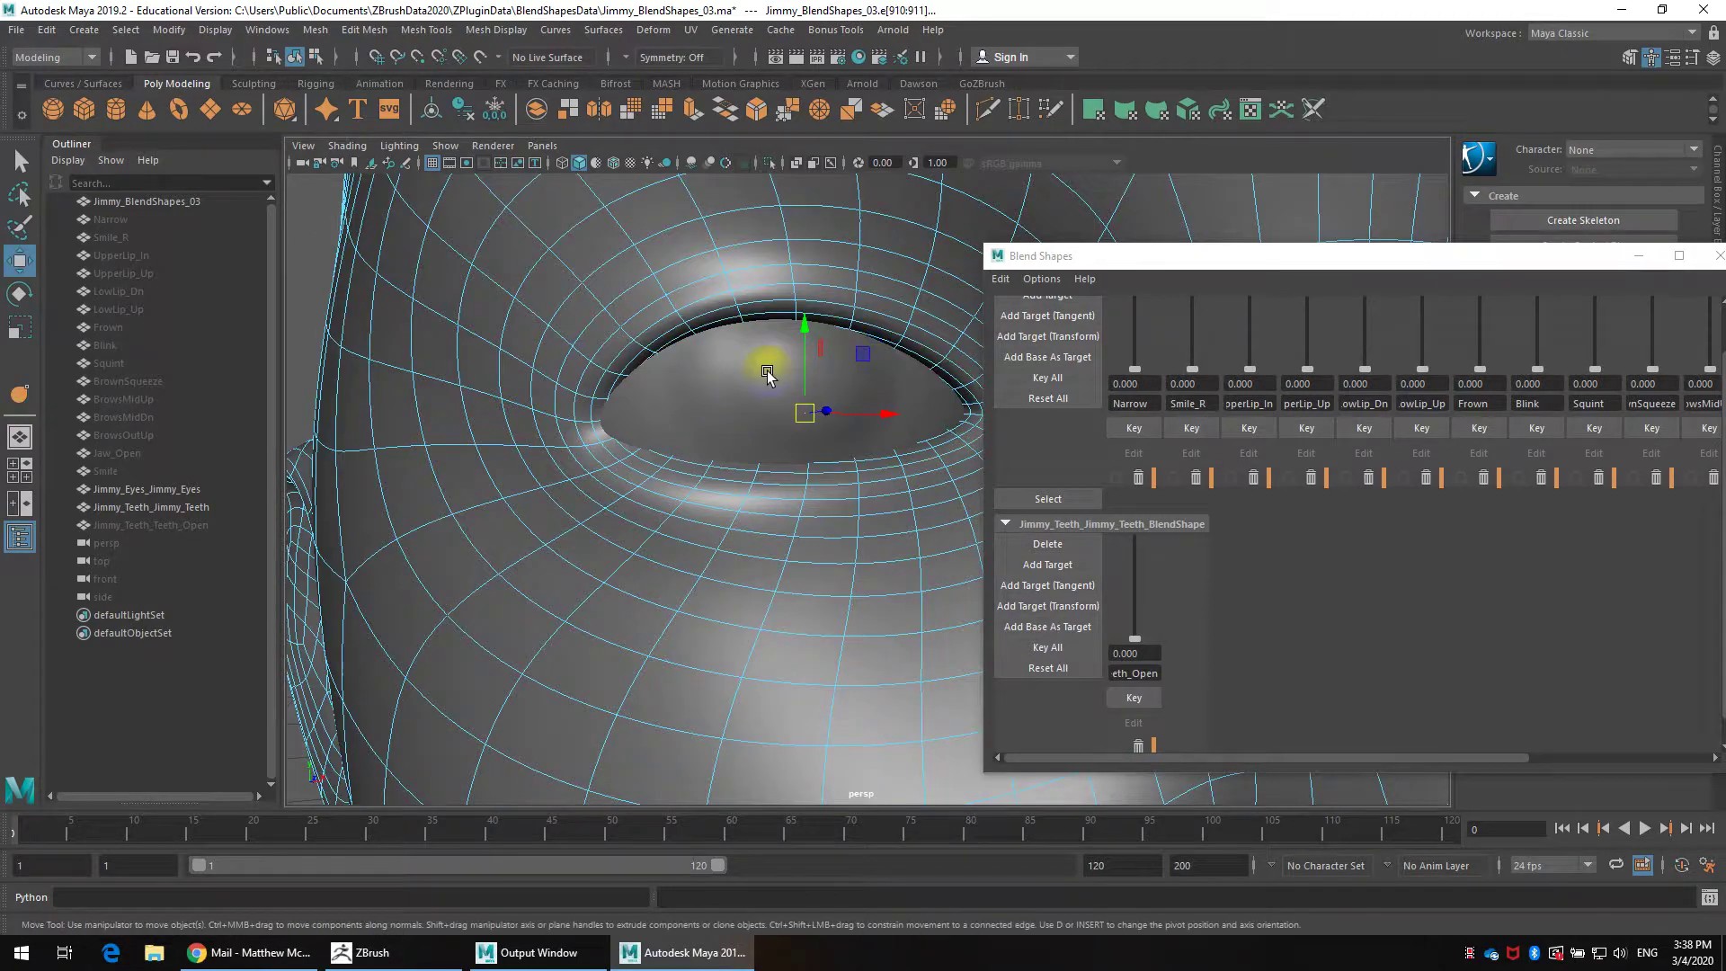
Return the head to object mode and select the eyes mesh, checking how it fits the eyelids
right_drag(798, 364, 812, 317)
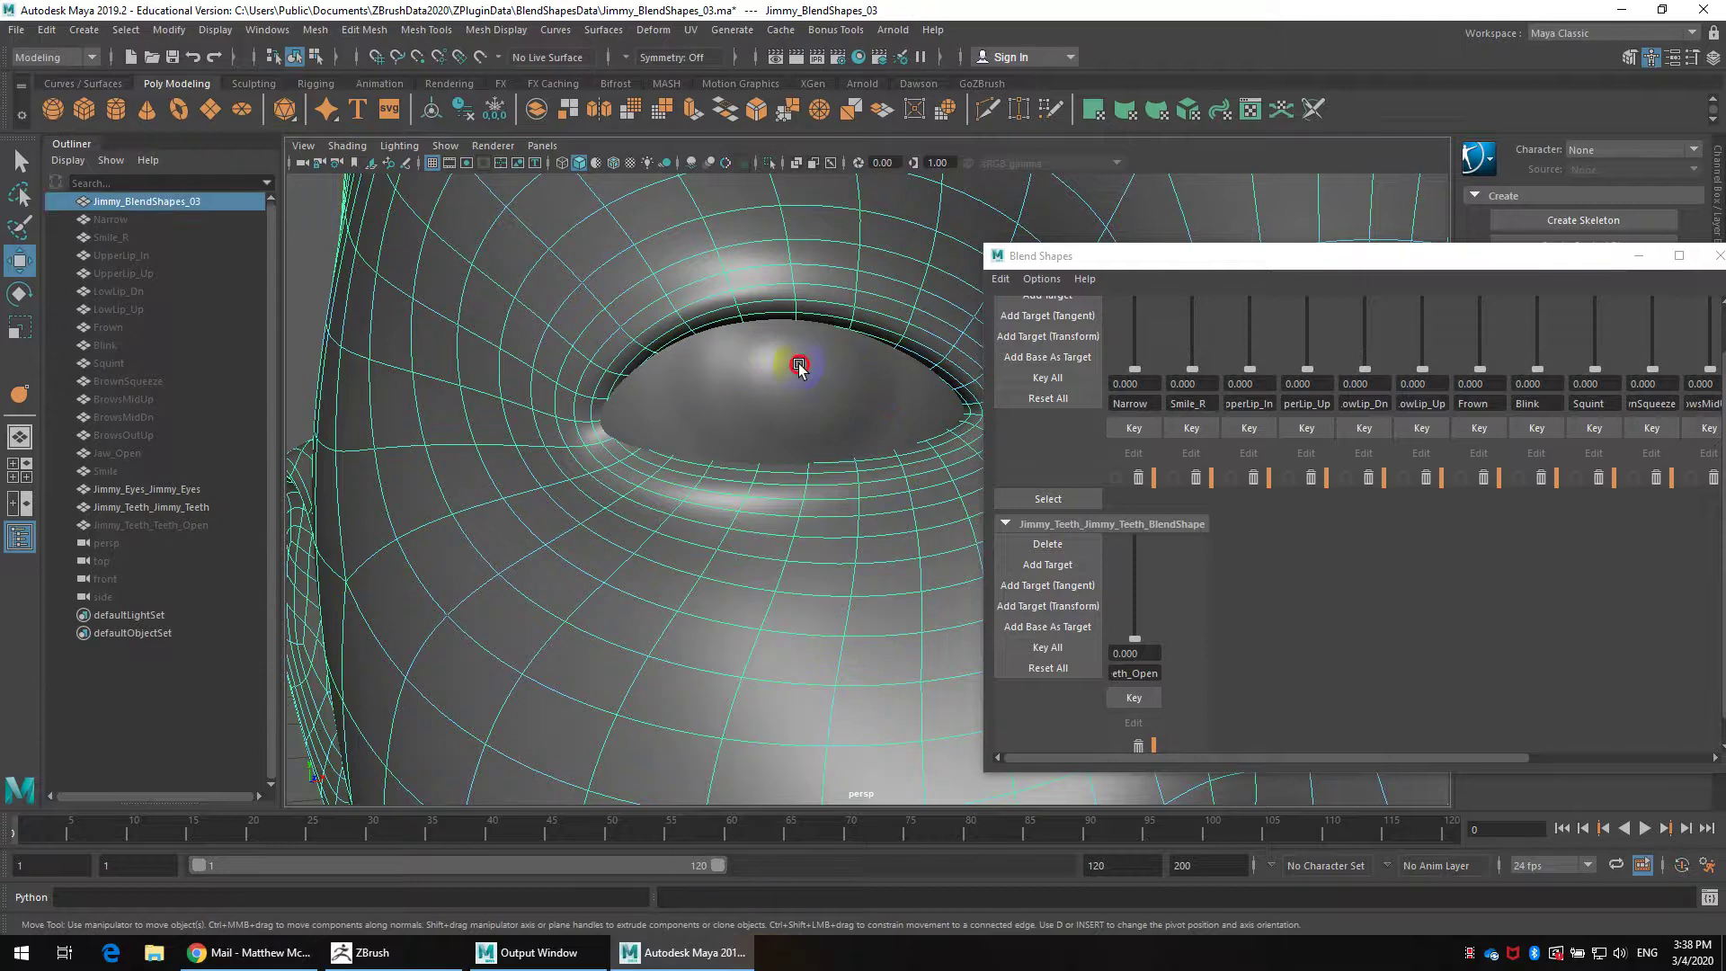
click(799, 364)
scroll(790, 386, down, 5)
scroll(810, 416, up, 5)
scroll(791, 396, down, 3)
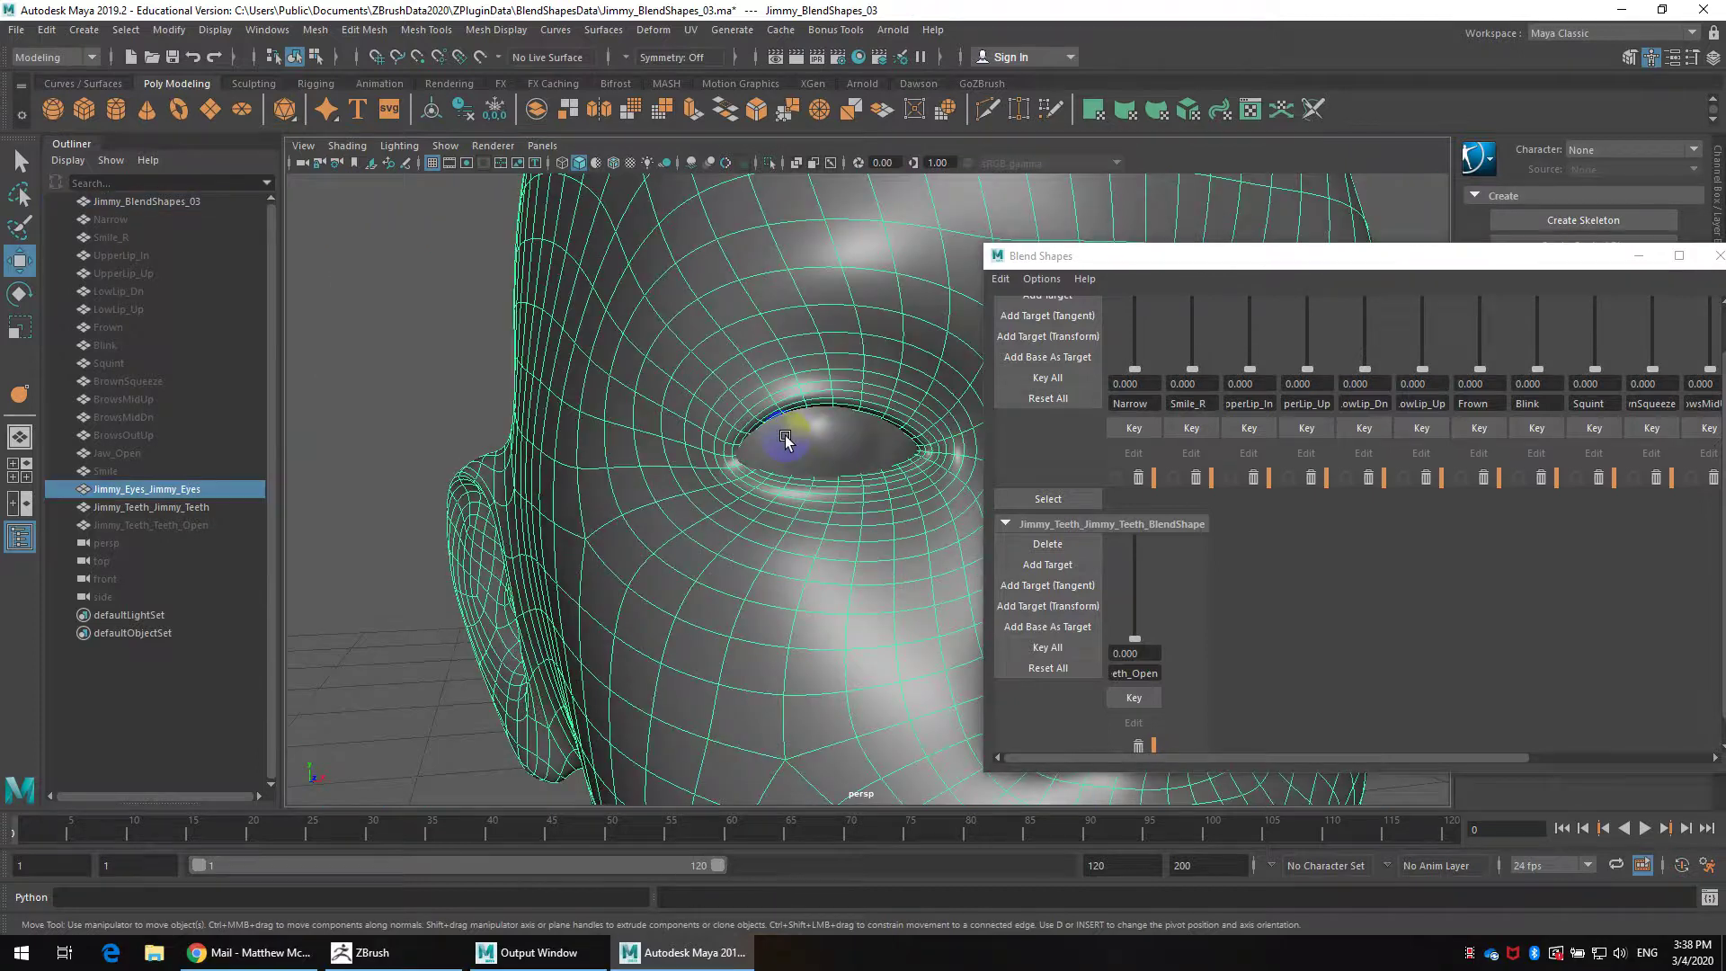
click(785, 439)
scroll(702, 413, down, 5)
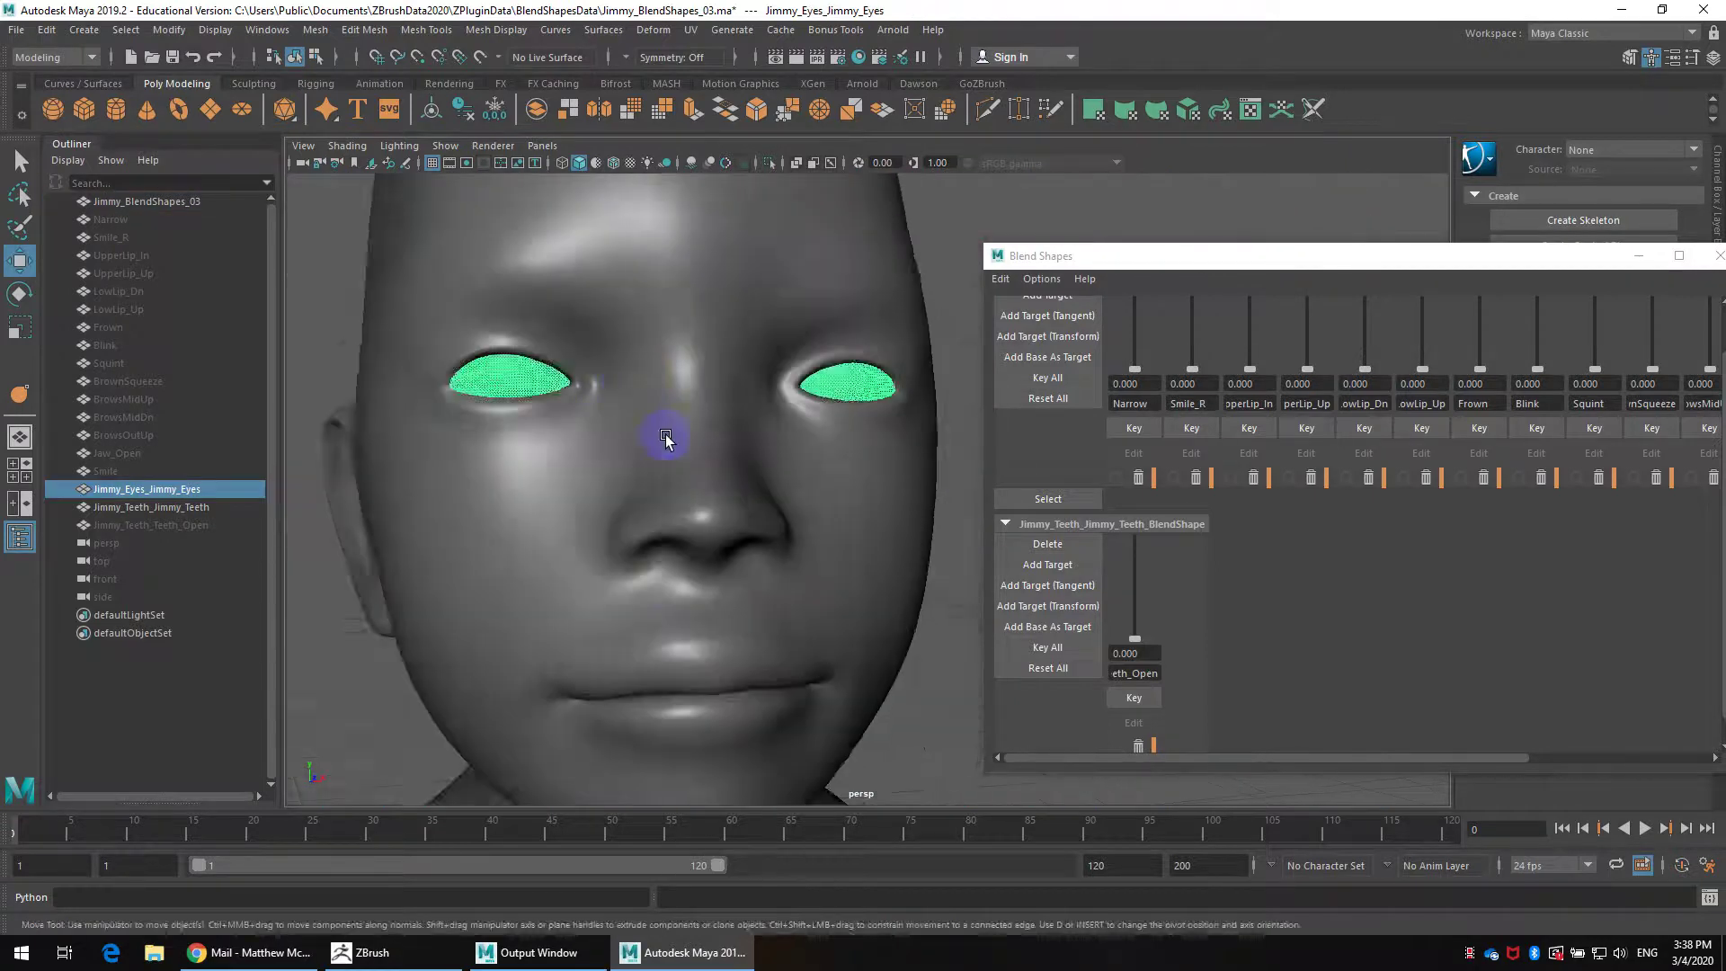
alt+drag(666, 439, 735, 524)
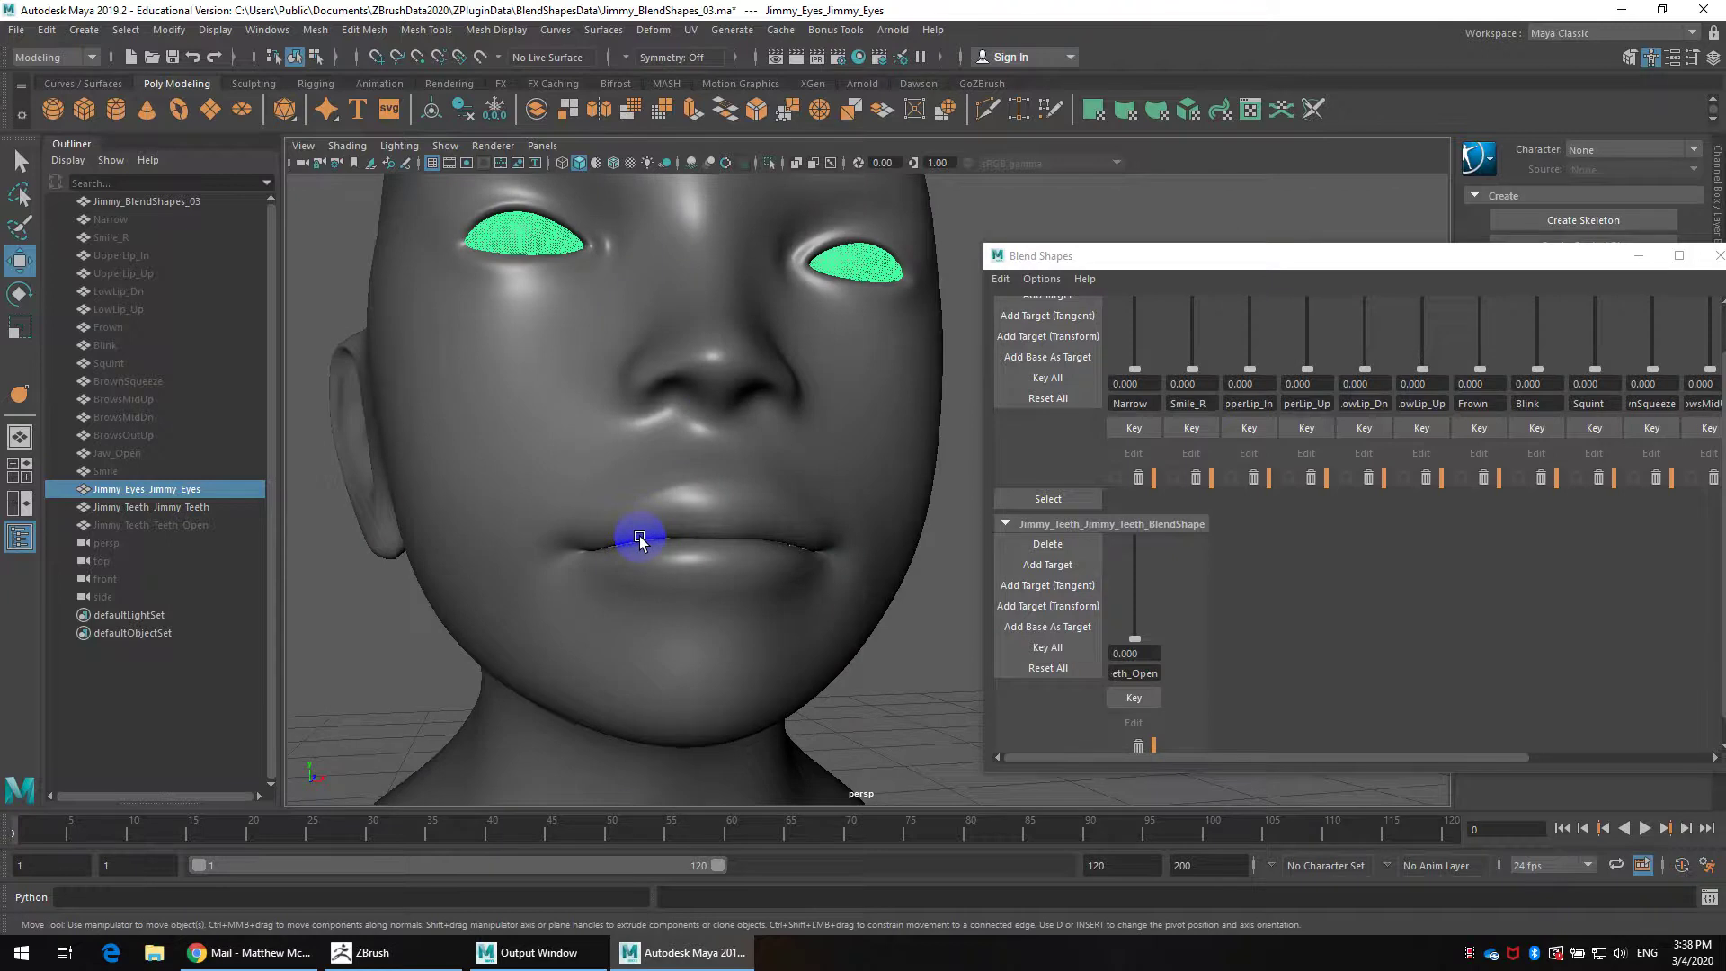
alt+drag(677, 488, 655, 455)
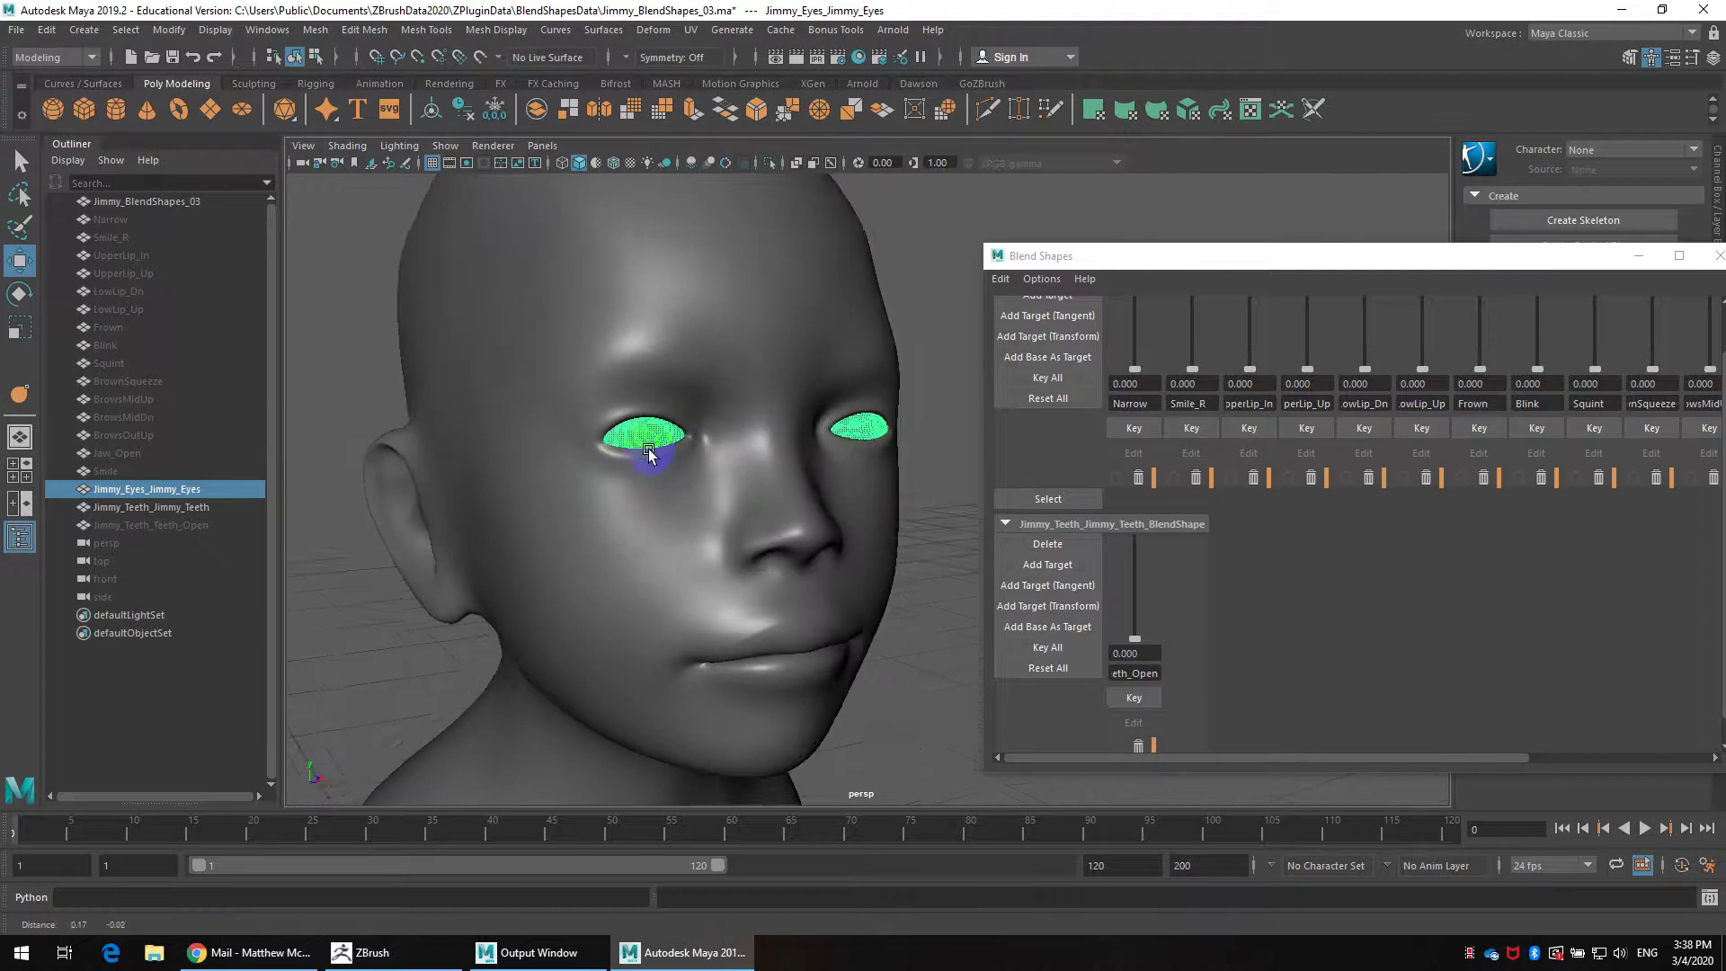
Select the head mesh, turn off its smooth mesh preview, and check the unsmoothed face
click(665, 300)
key(1)
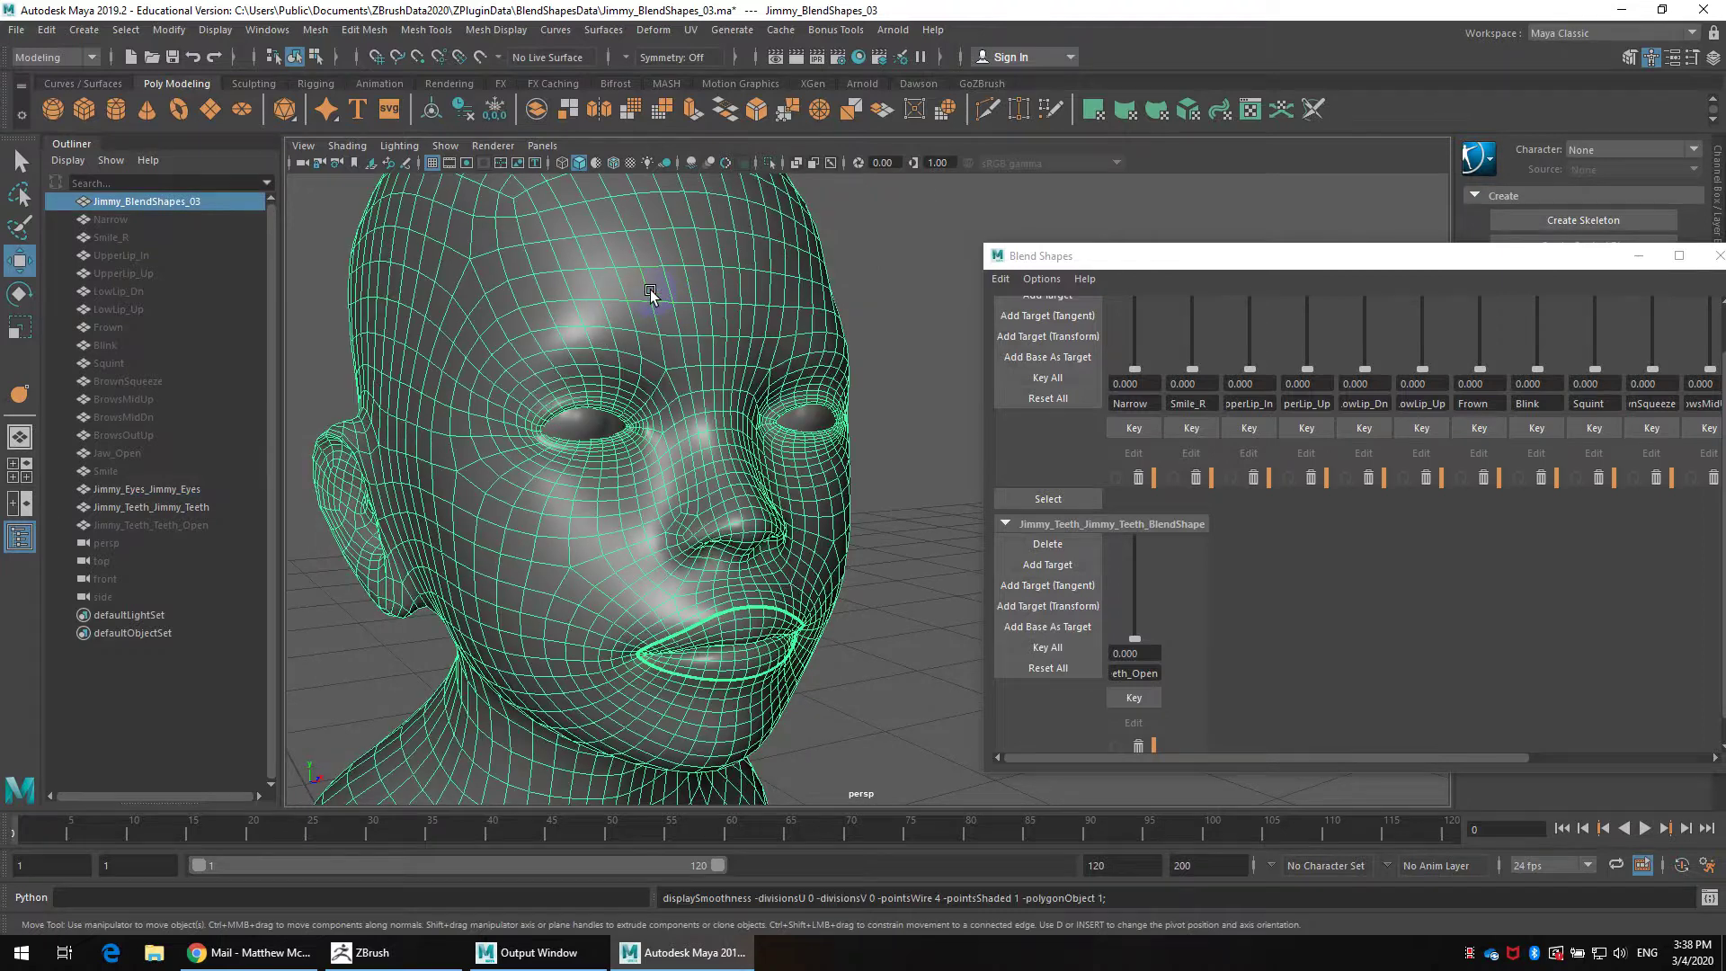
click(901, 359)
alt+drag(771, 455, 651, 288)
click(602, 366)
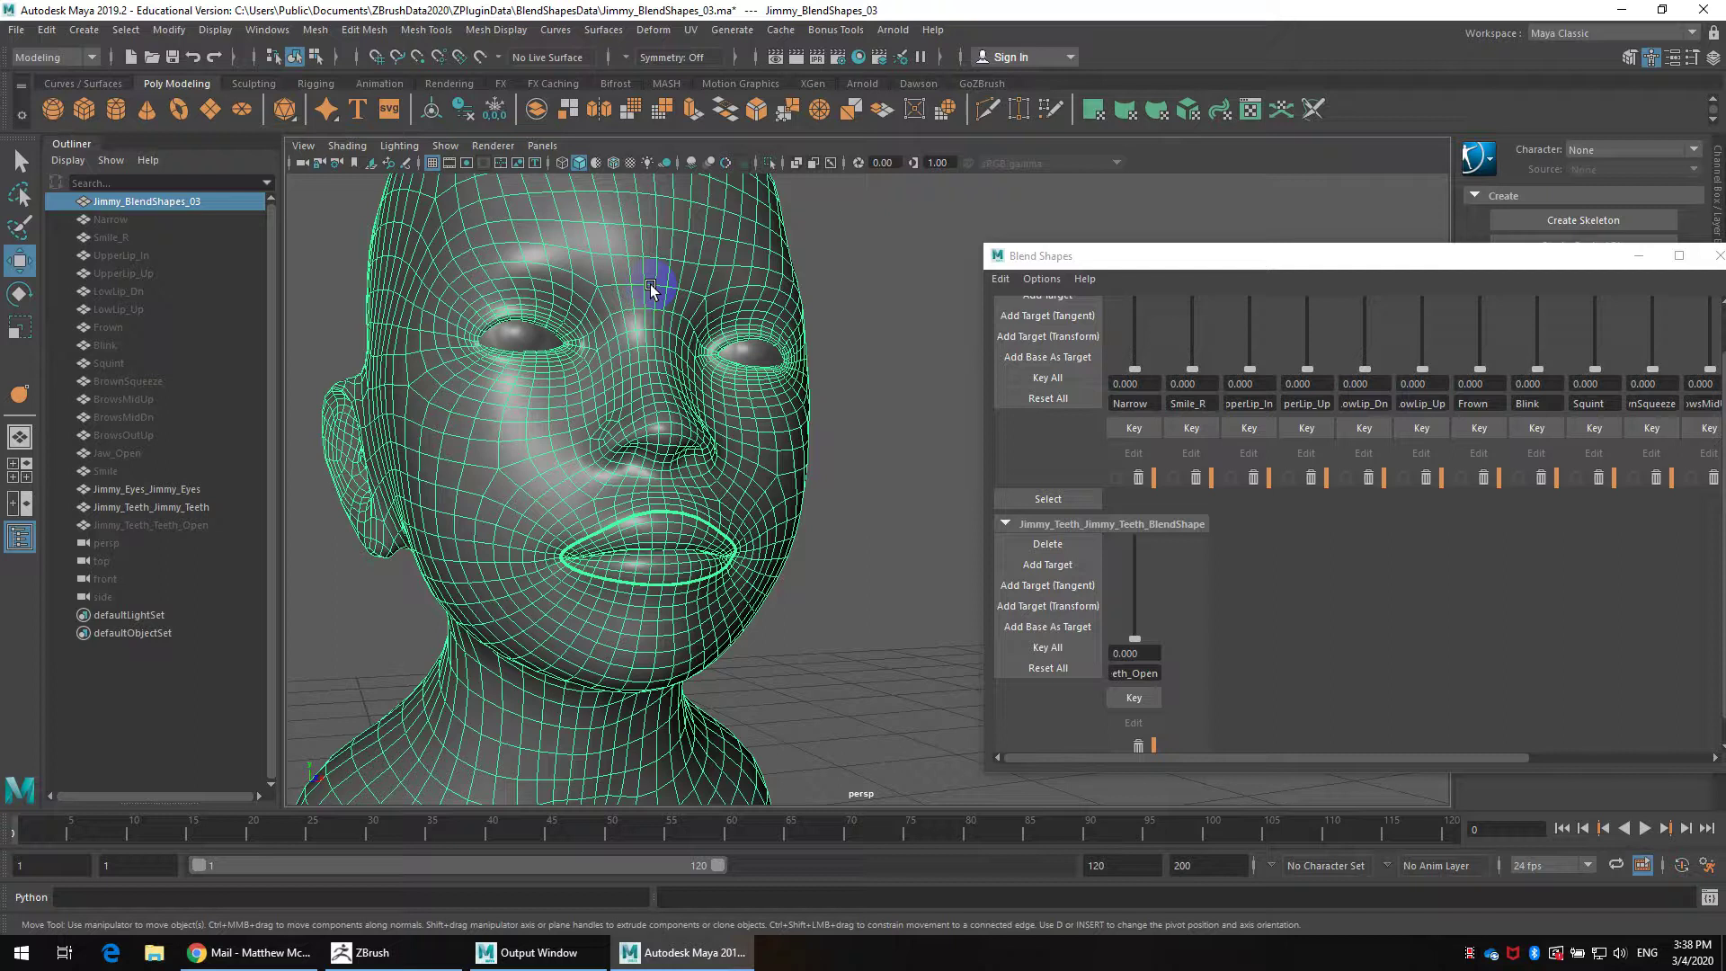
alt+drag(734, 393, 720, 416)
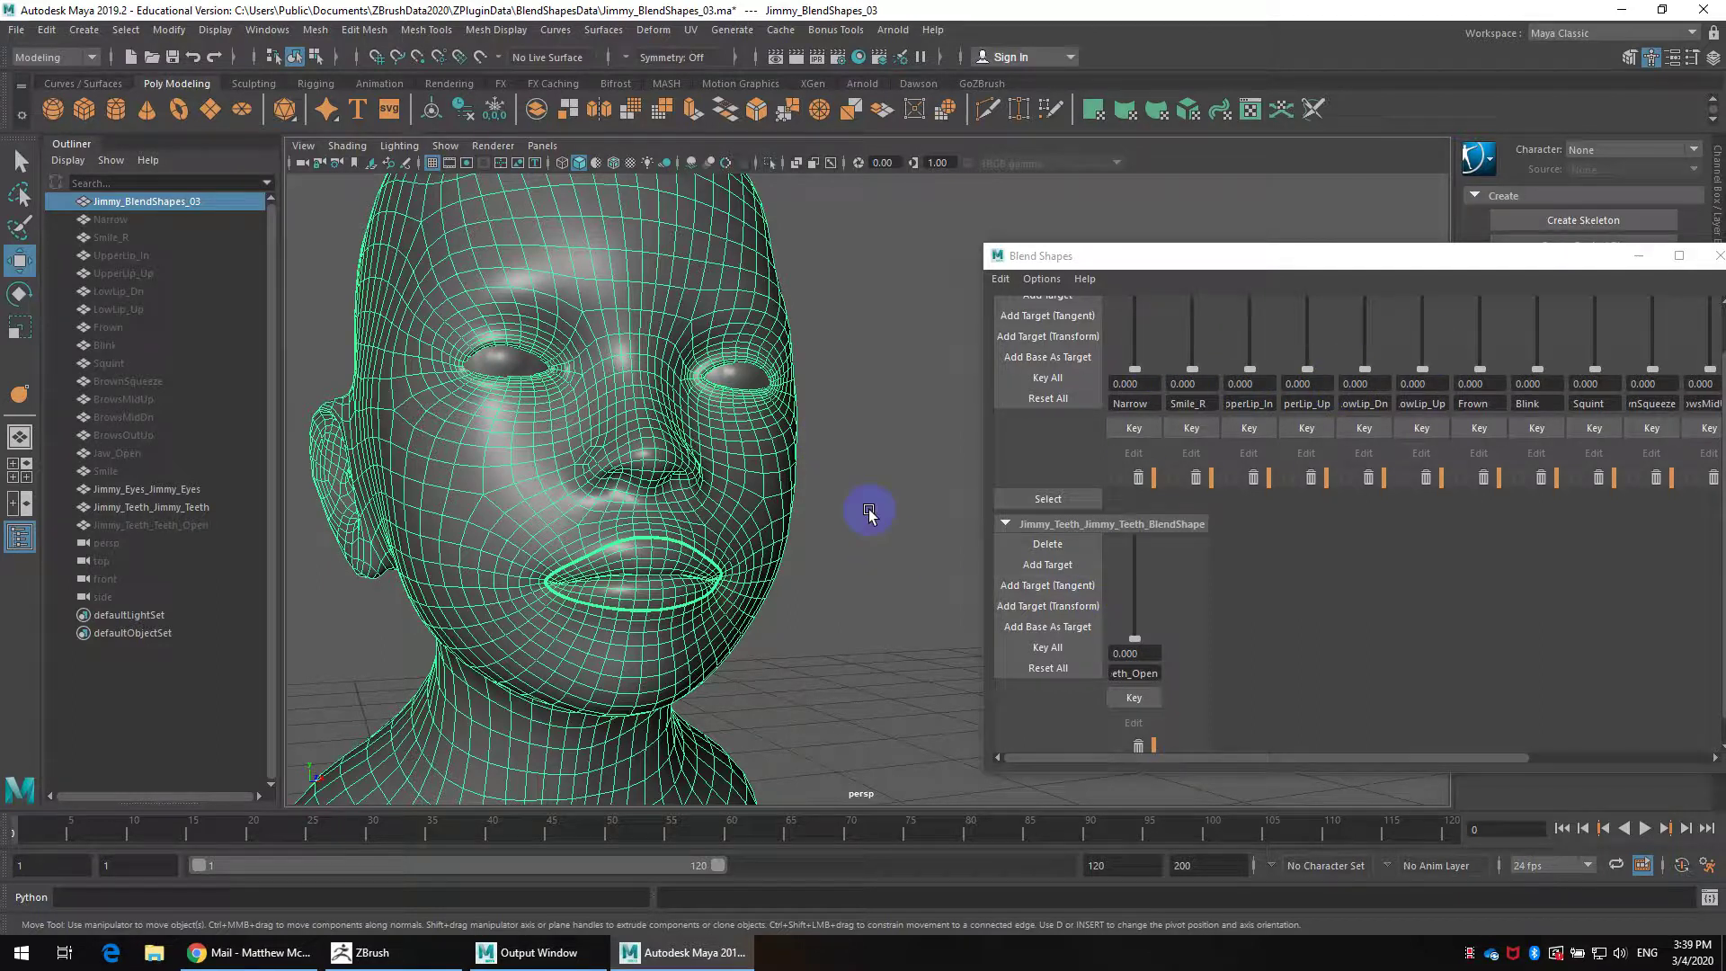
Hide the head mesh and soften all edges of the teeth mesh
drag(1177, 259, 1063, 275)
key(ctrl+h)
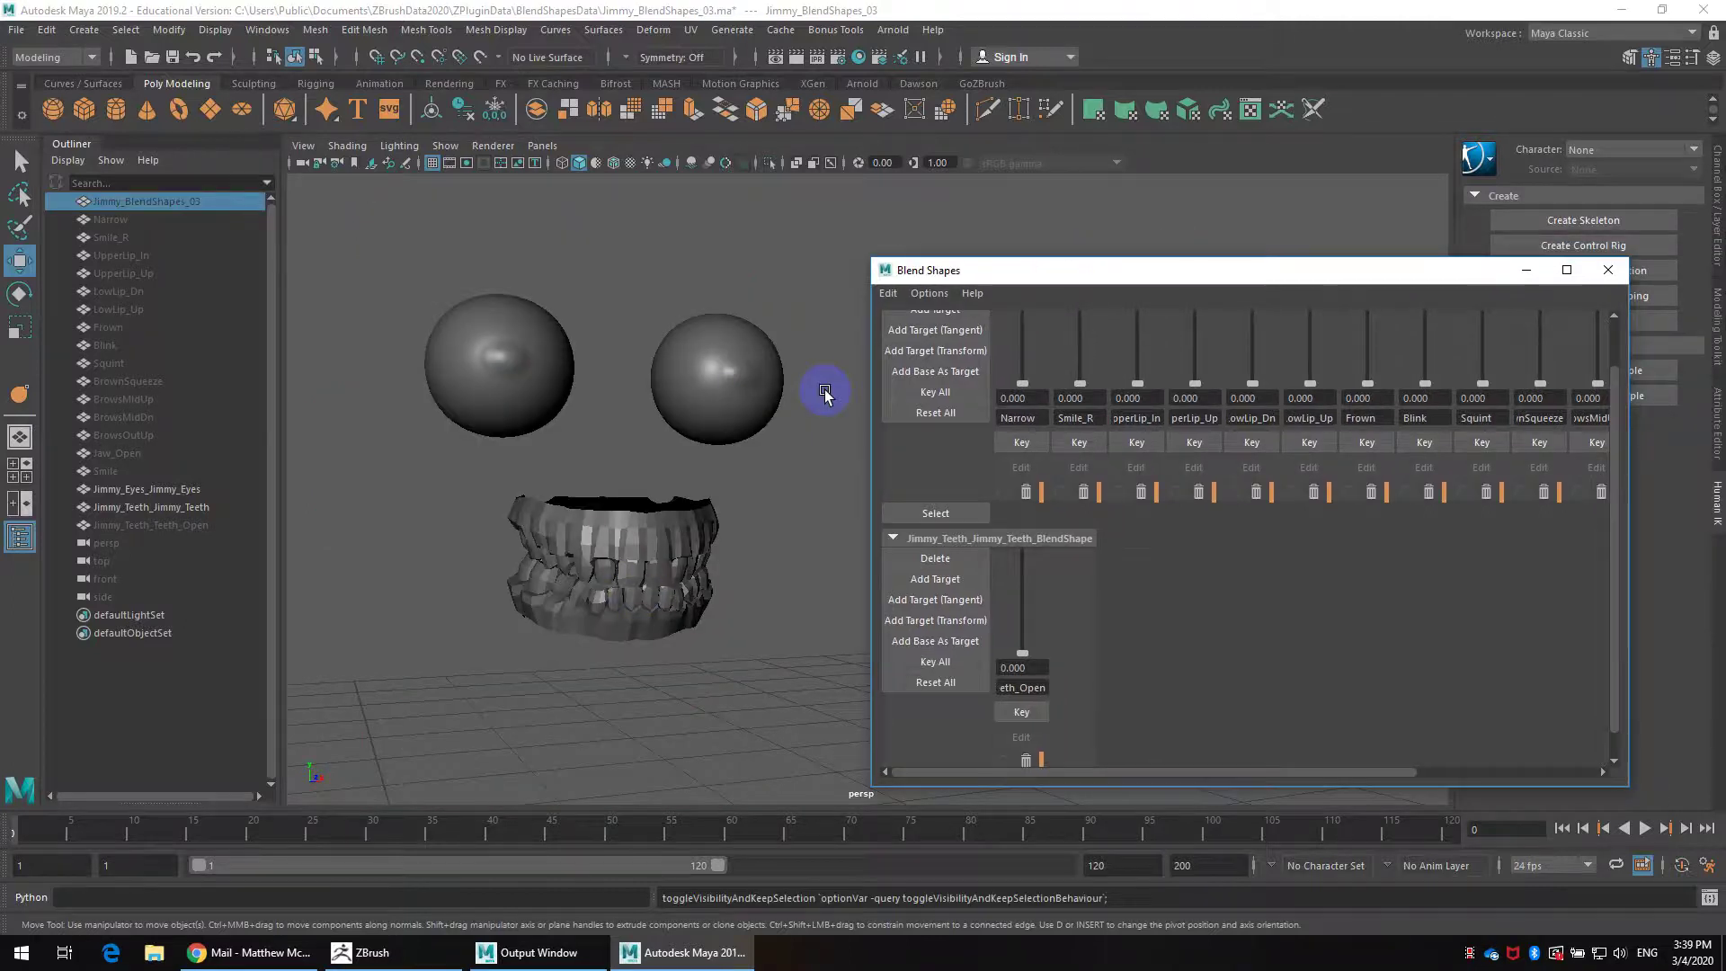
click(635, 559)
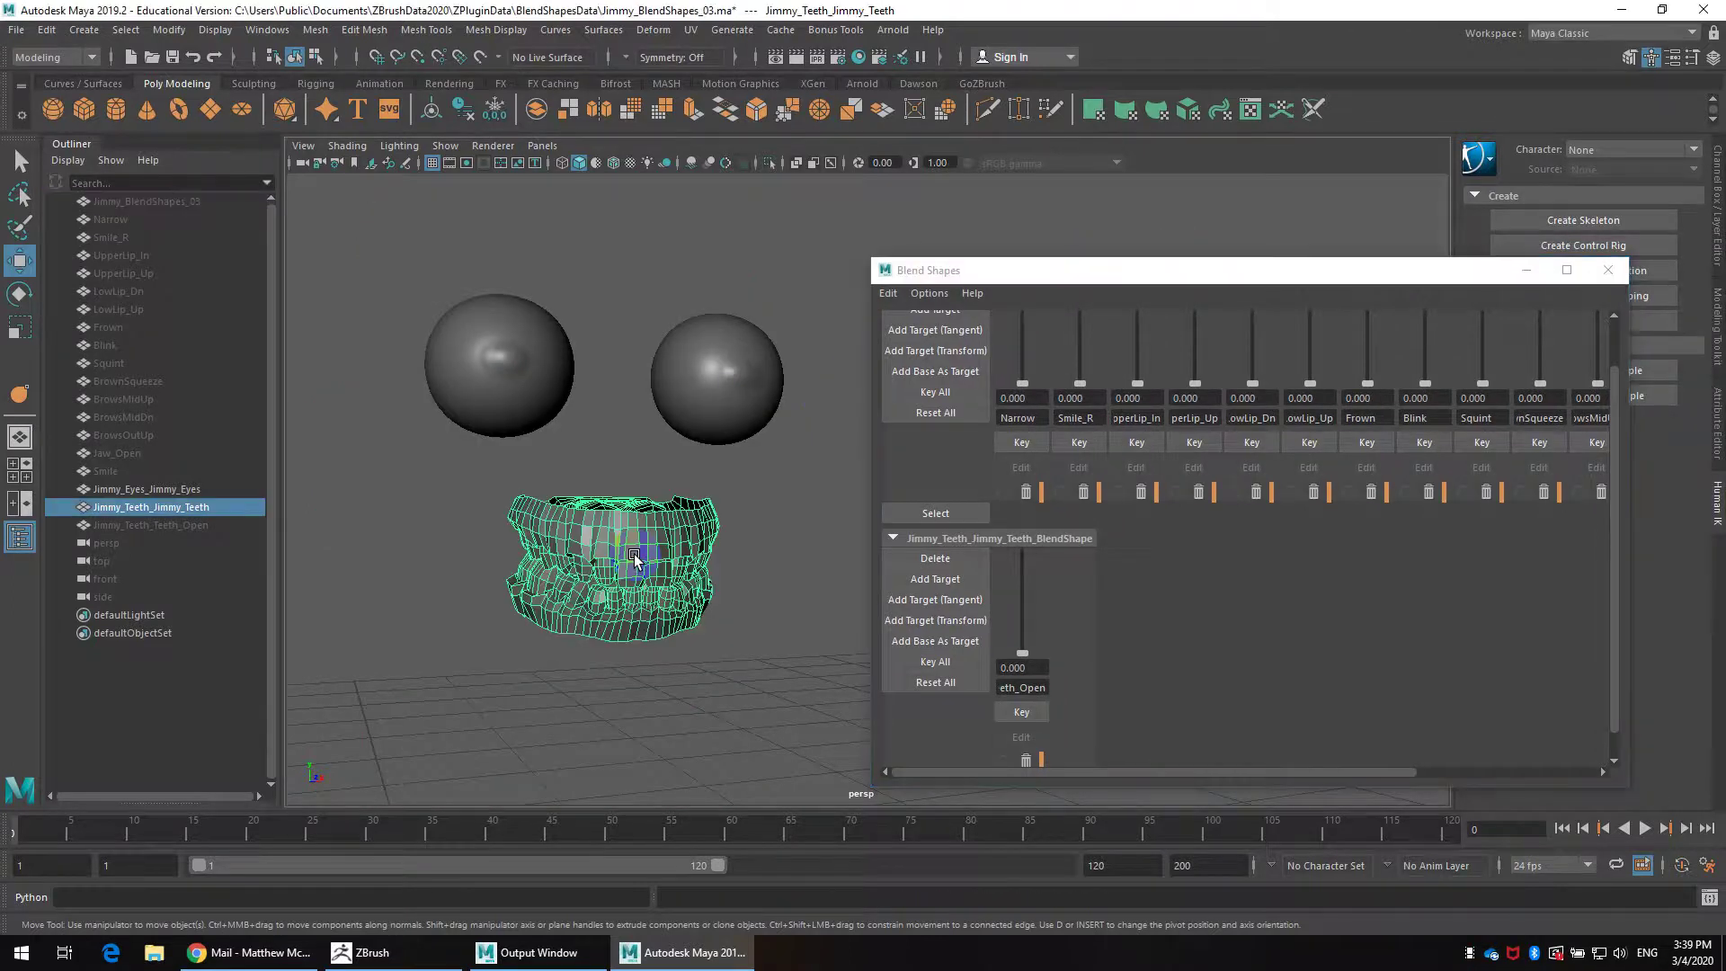
click(515, 32)
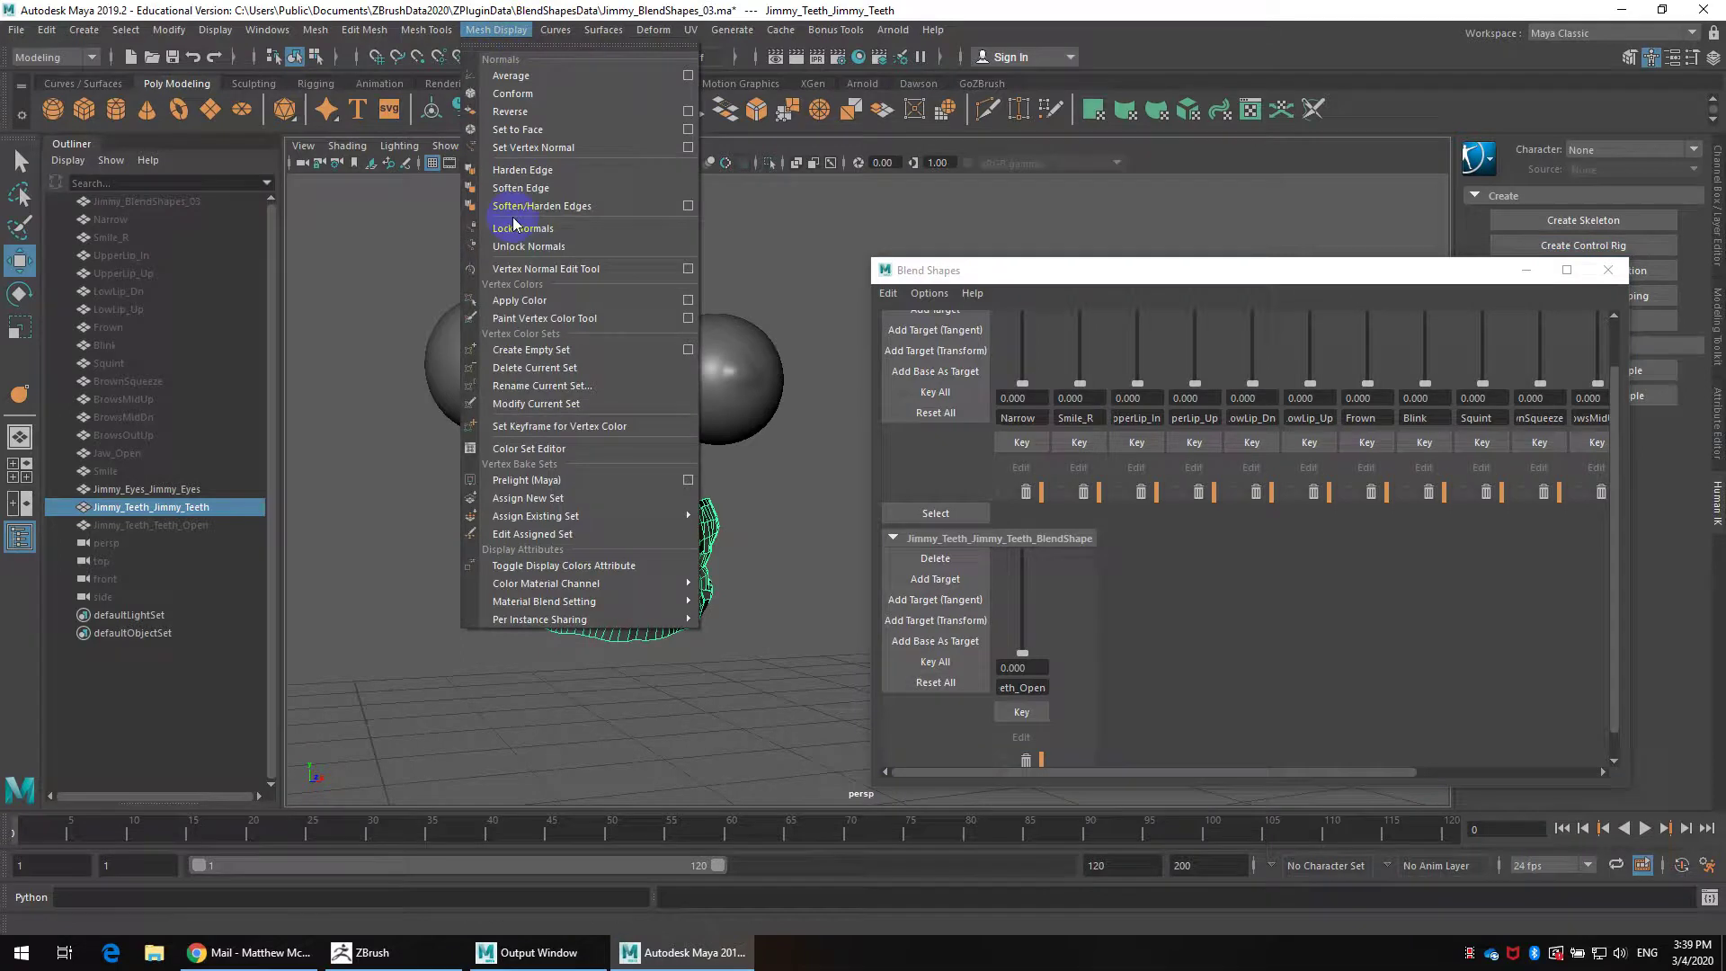
click(535, 191)
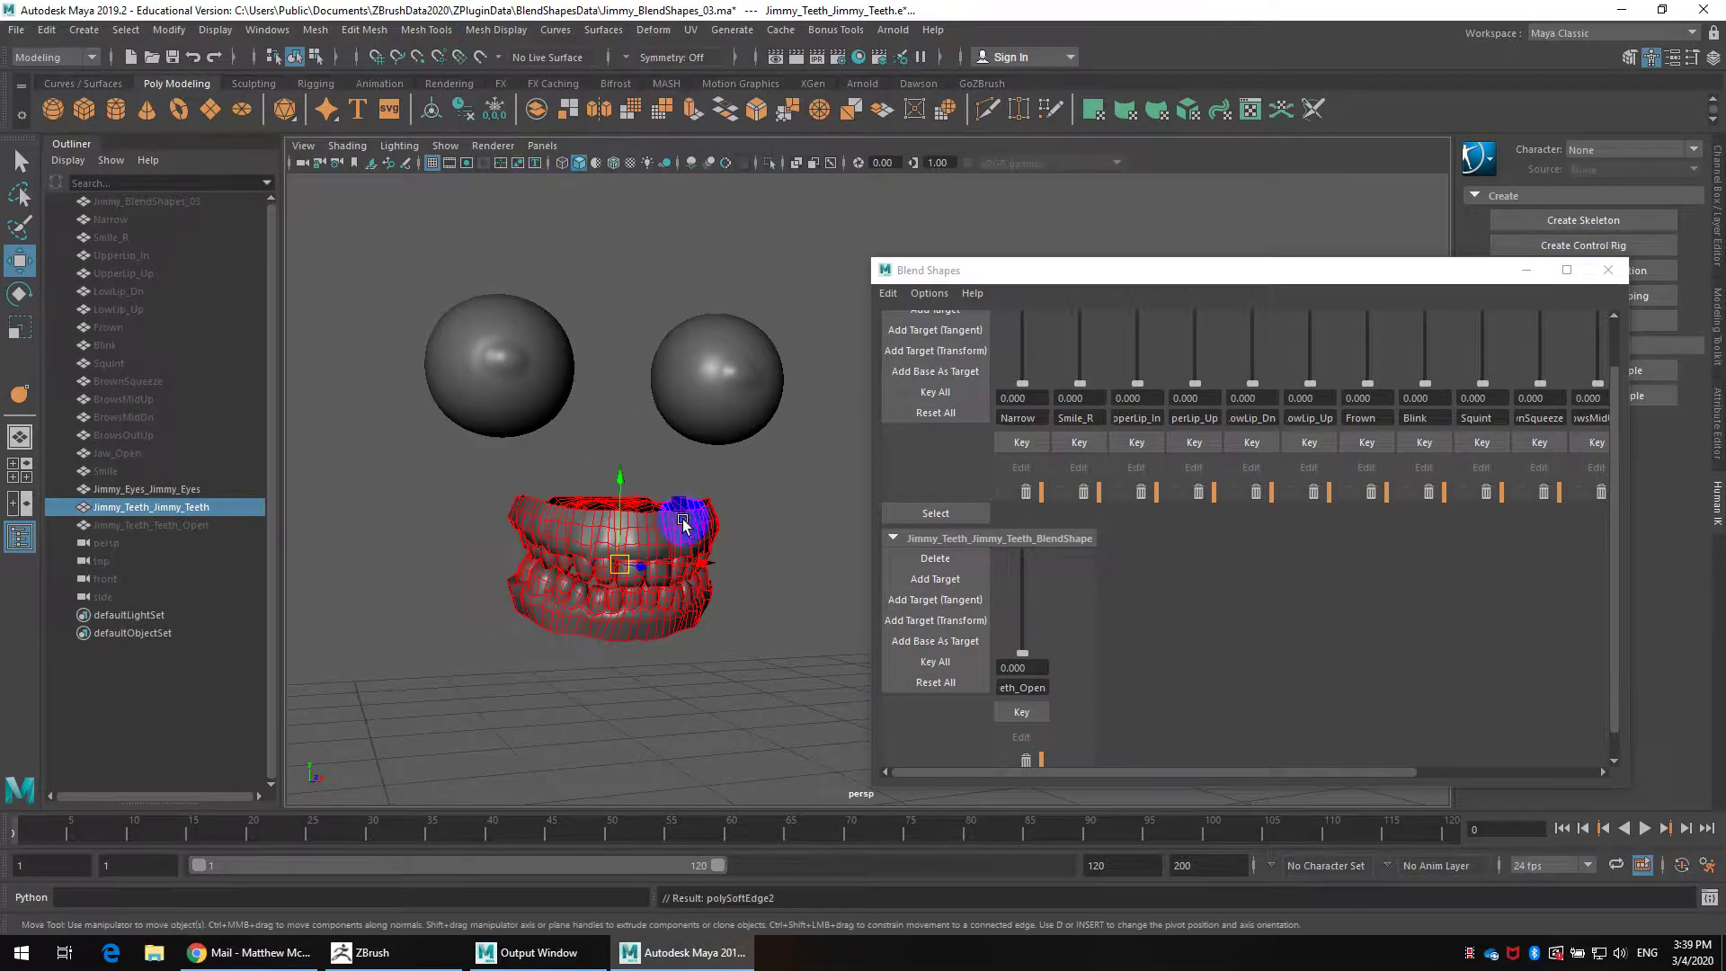
Check the softened shading on the deselected teeth and reselect the teeth mesh
click(795, 566)
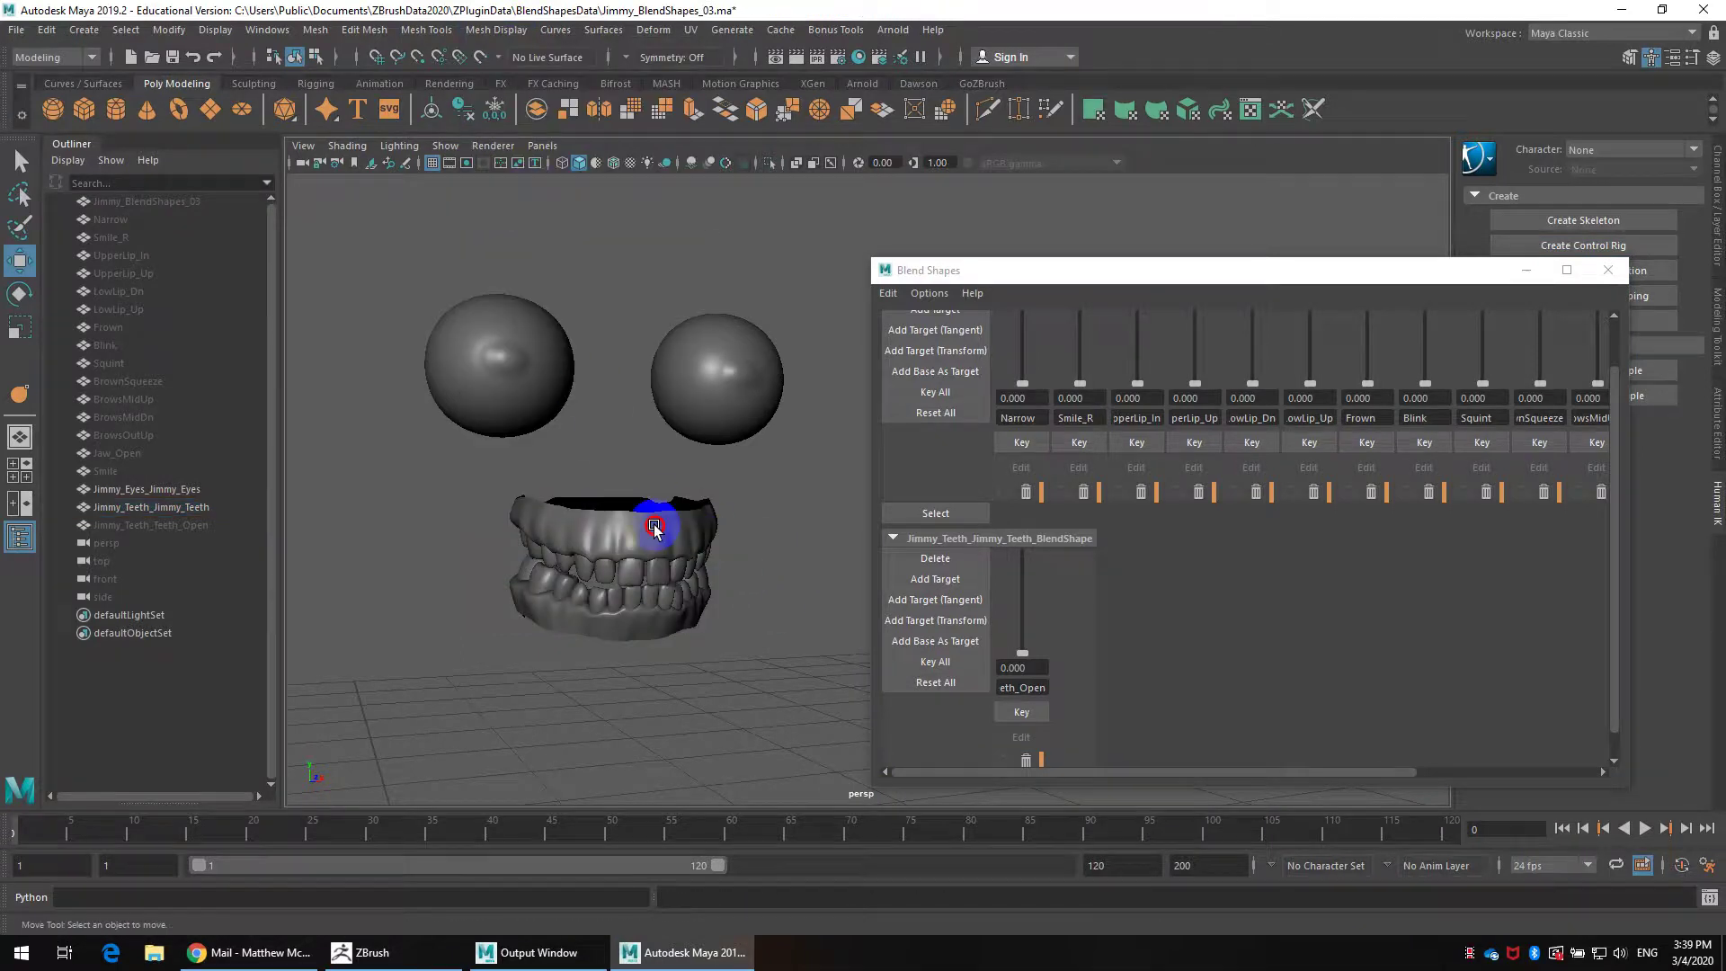
click(653, 529)
click(773, 578)
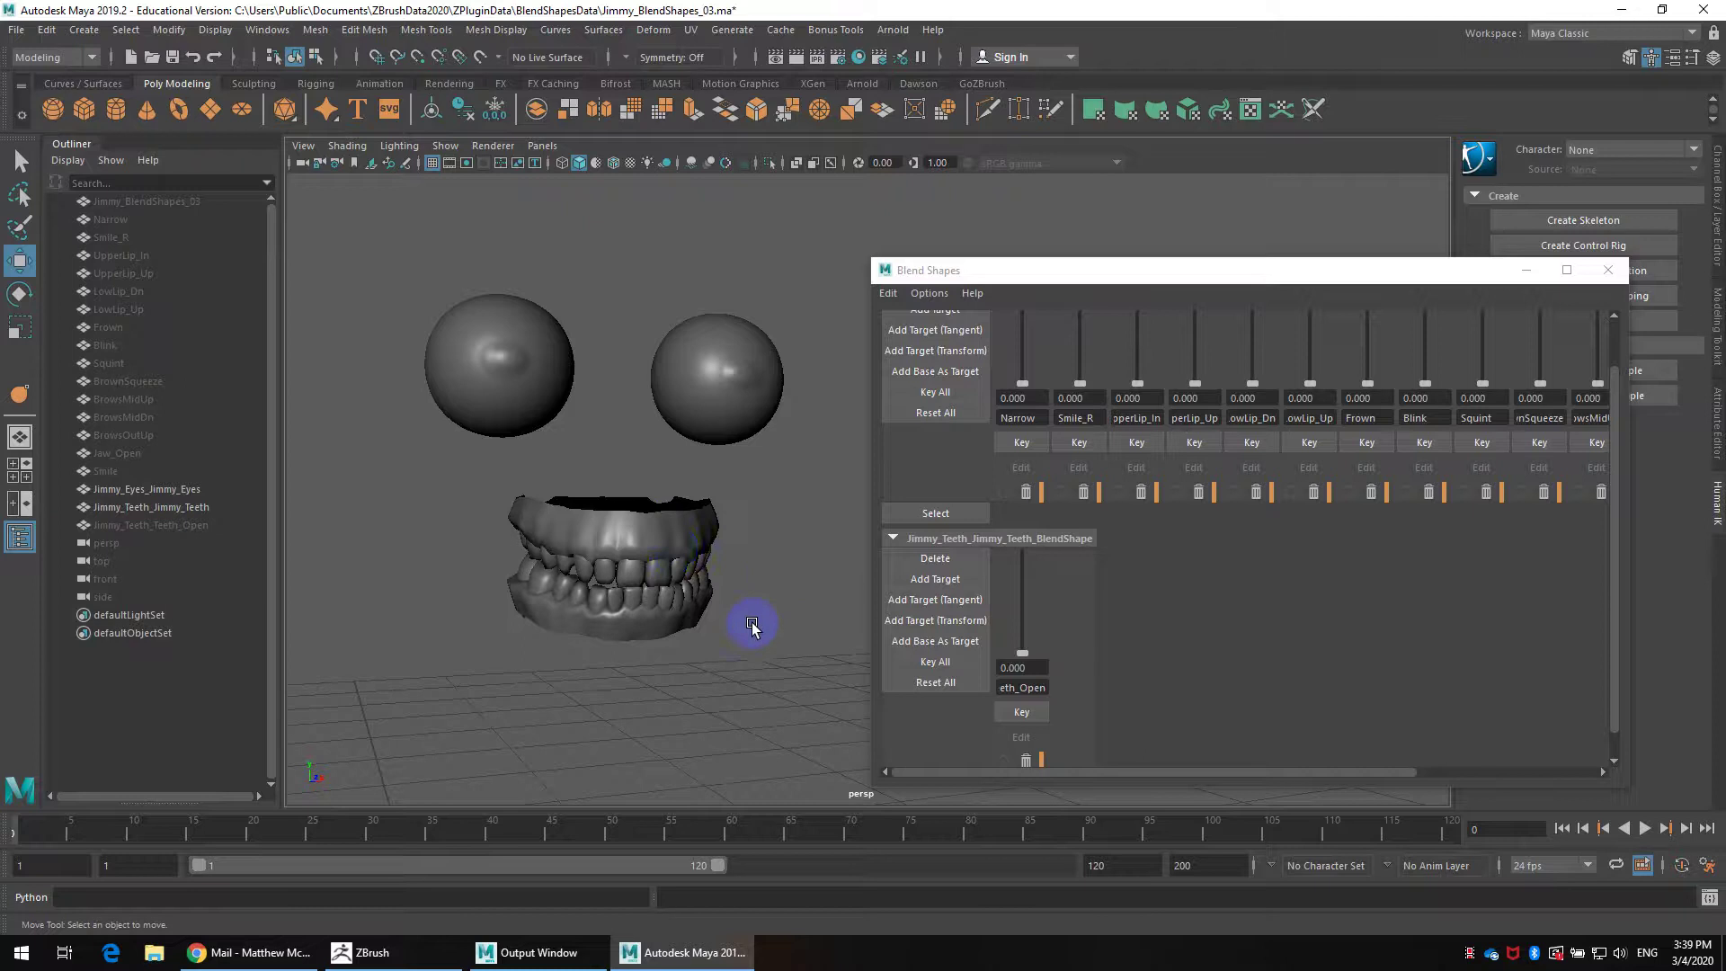
click(673, 550)
click(133, 510)
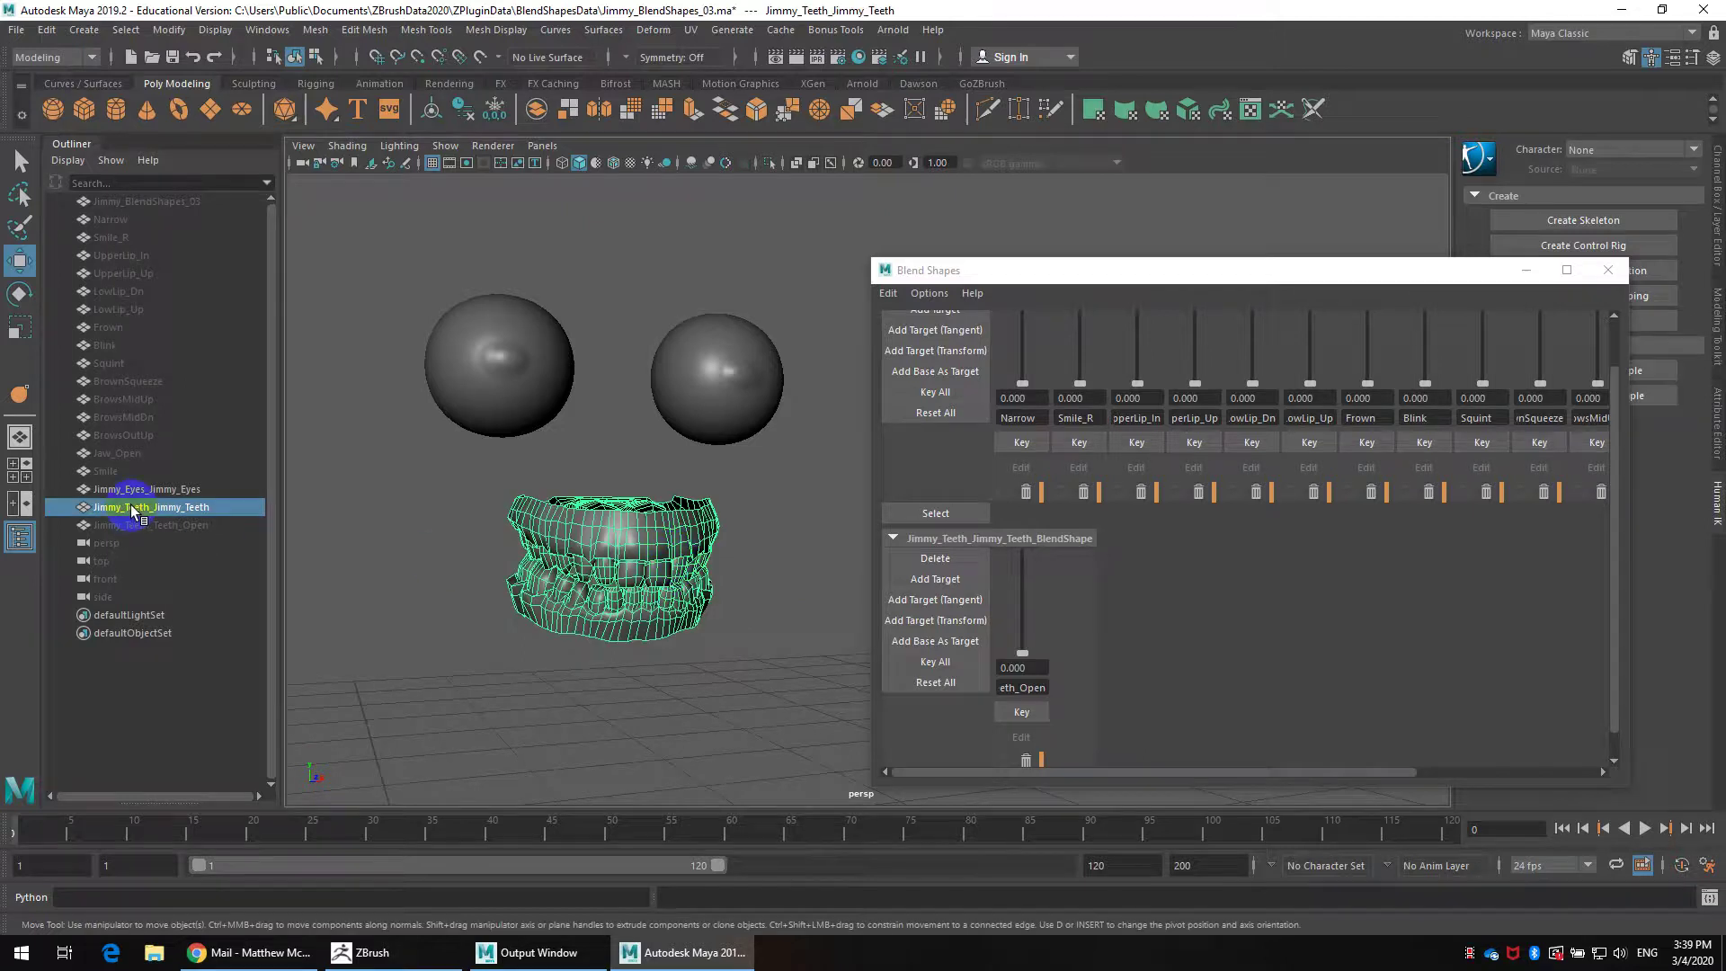
Unhide the Jimmy_BlendShapes_03 head mesh and keep it selected
click(156, 202)
key(shift+h)
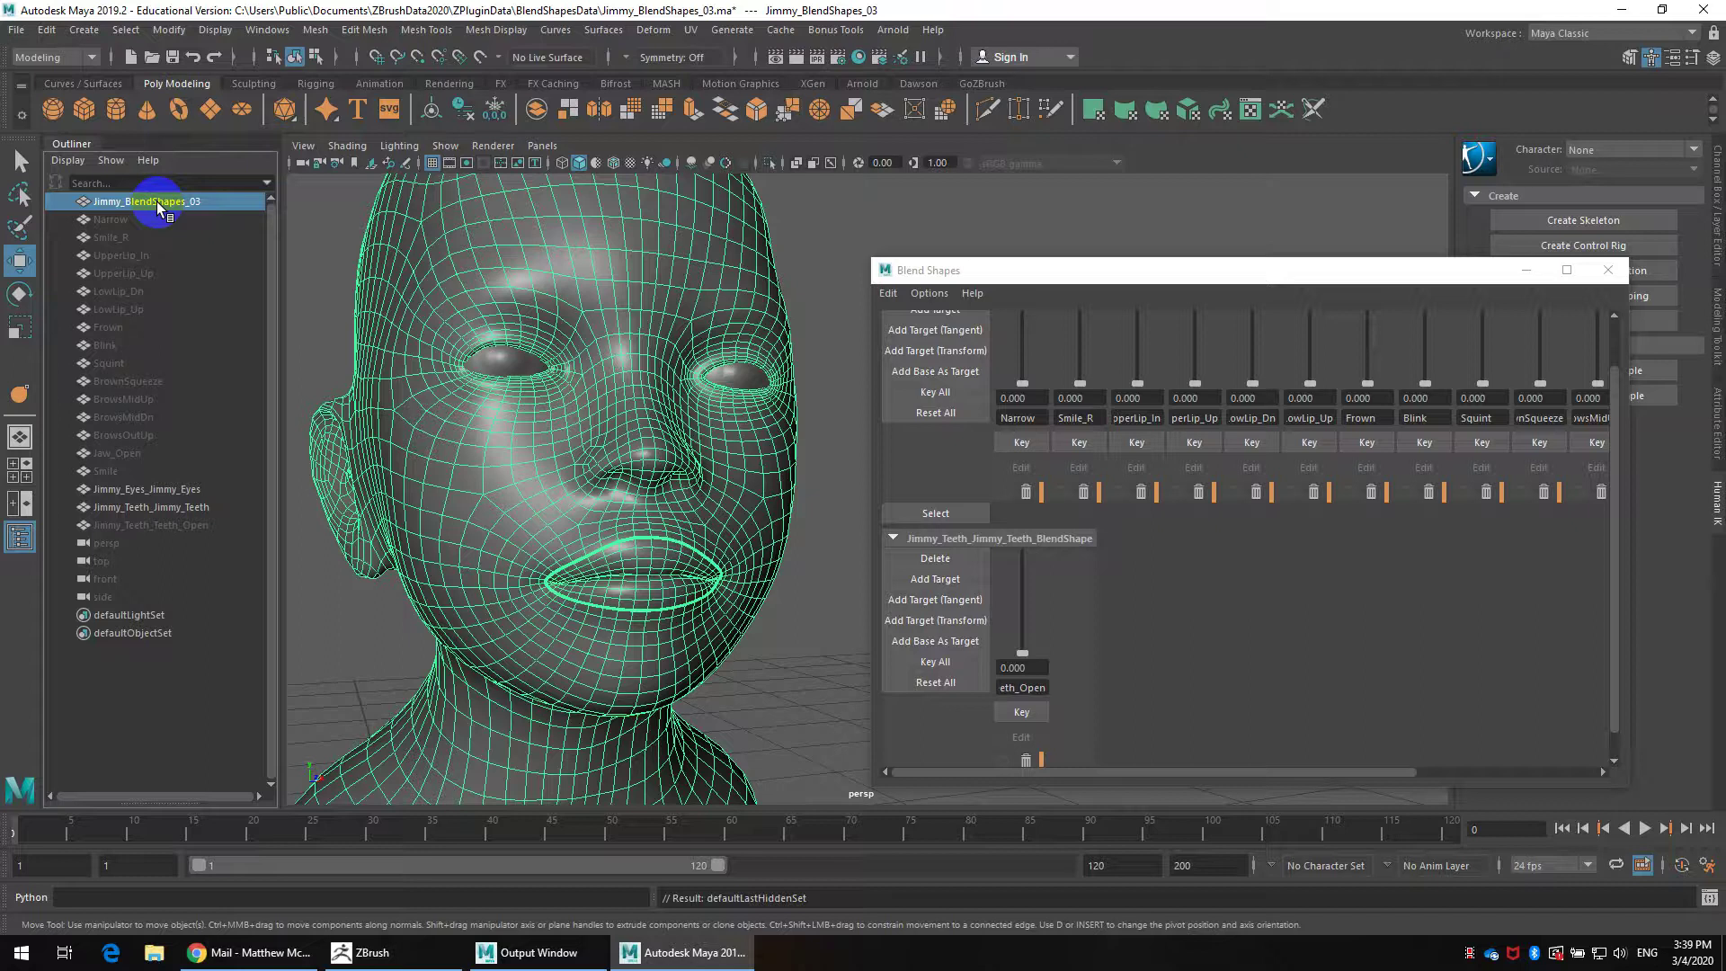
click(447, 308)
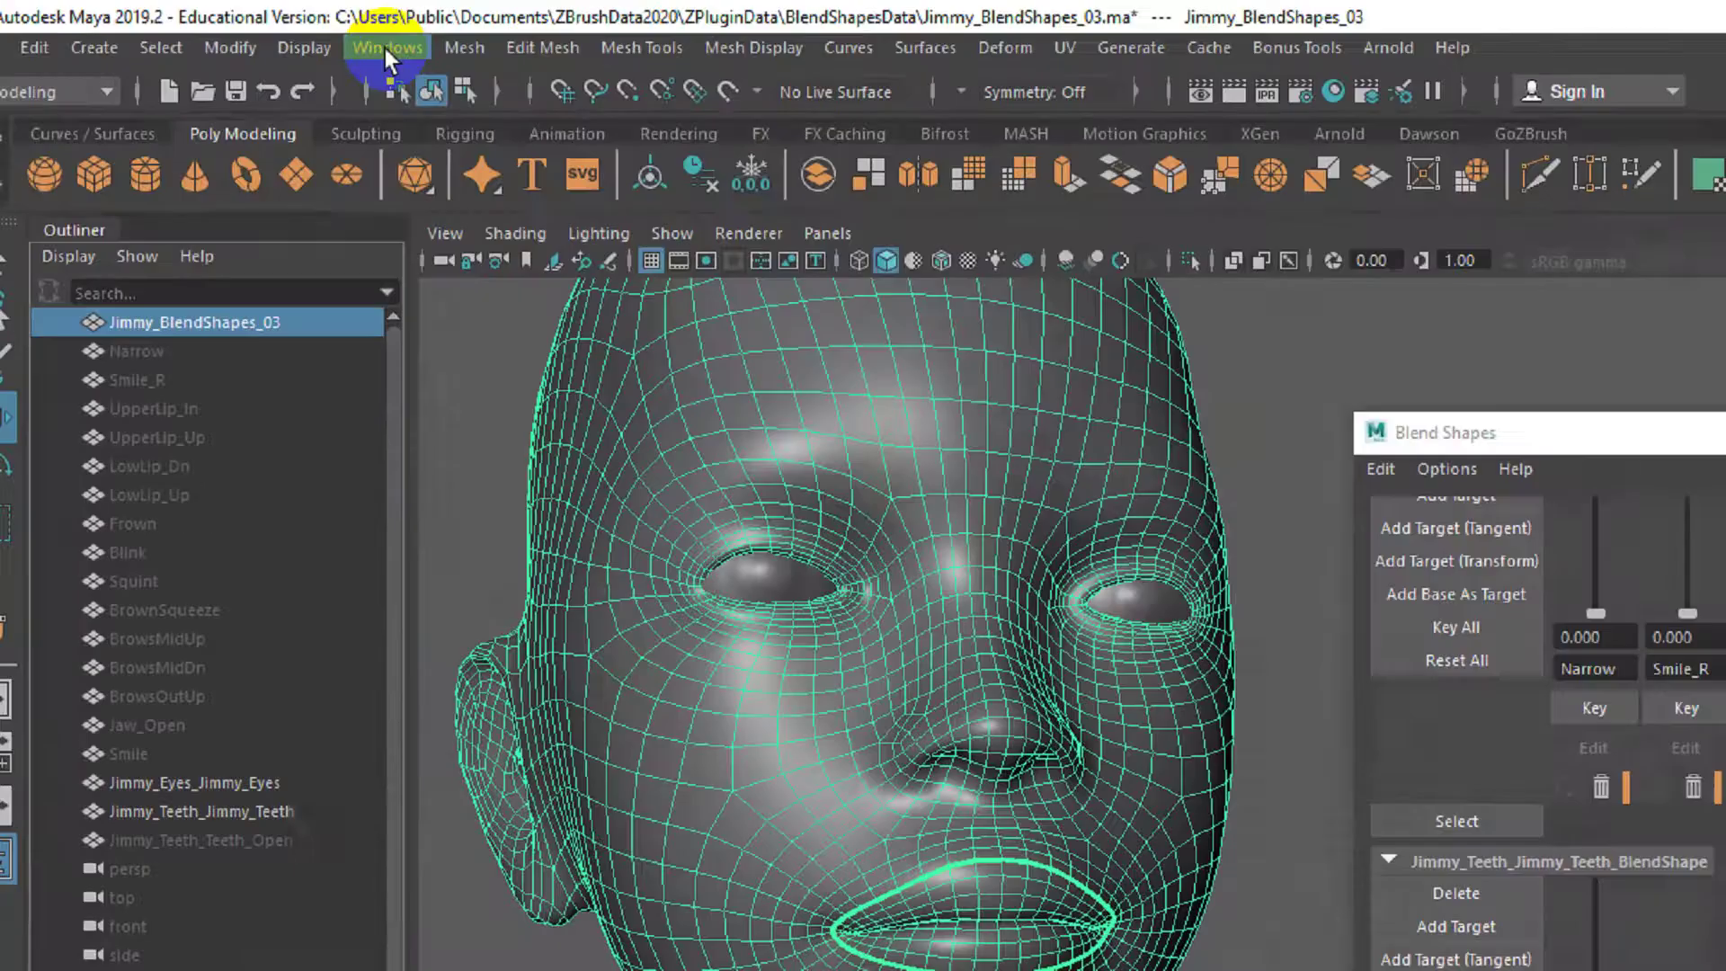
Open the Connection Editor for the head mesh, move it clear, and minimise the Blend Shapes window
click(267, 32)
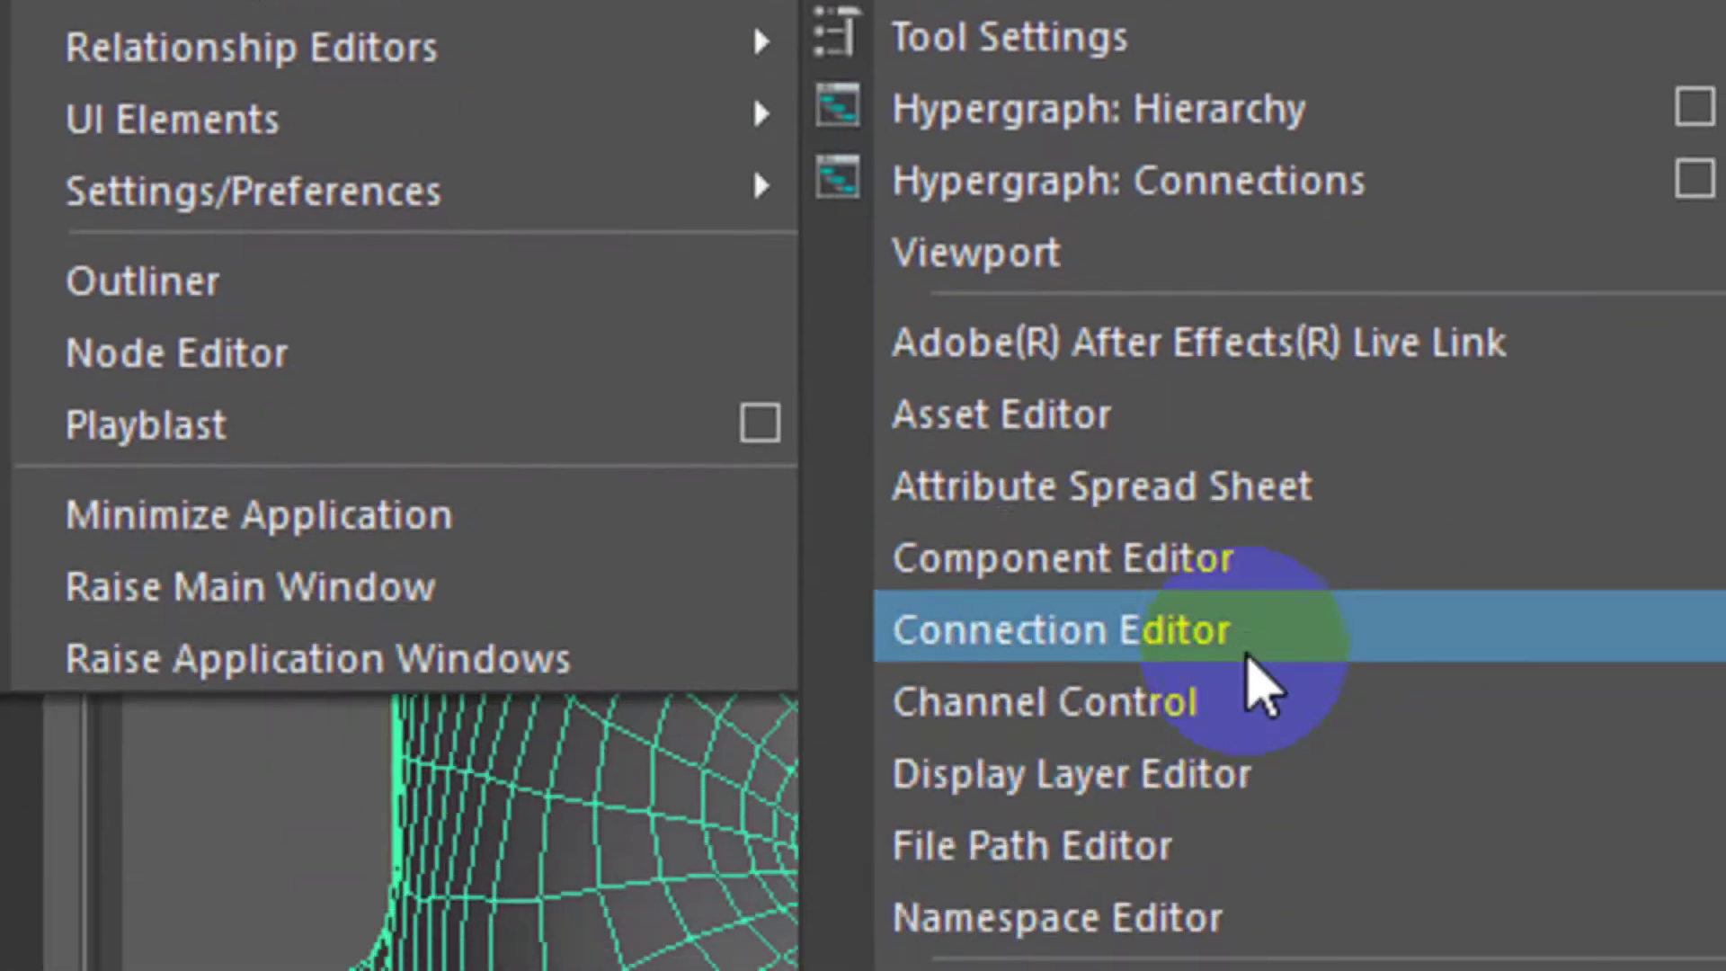
click(1250, 640)
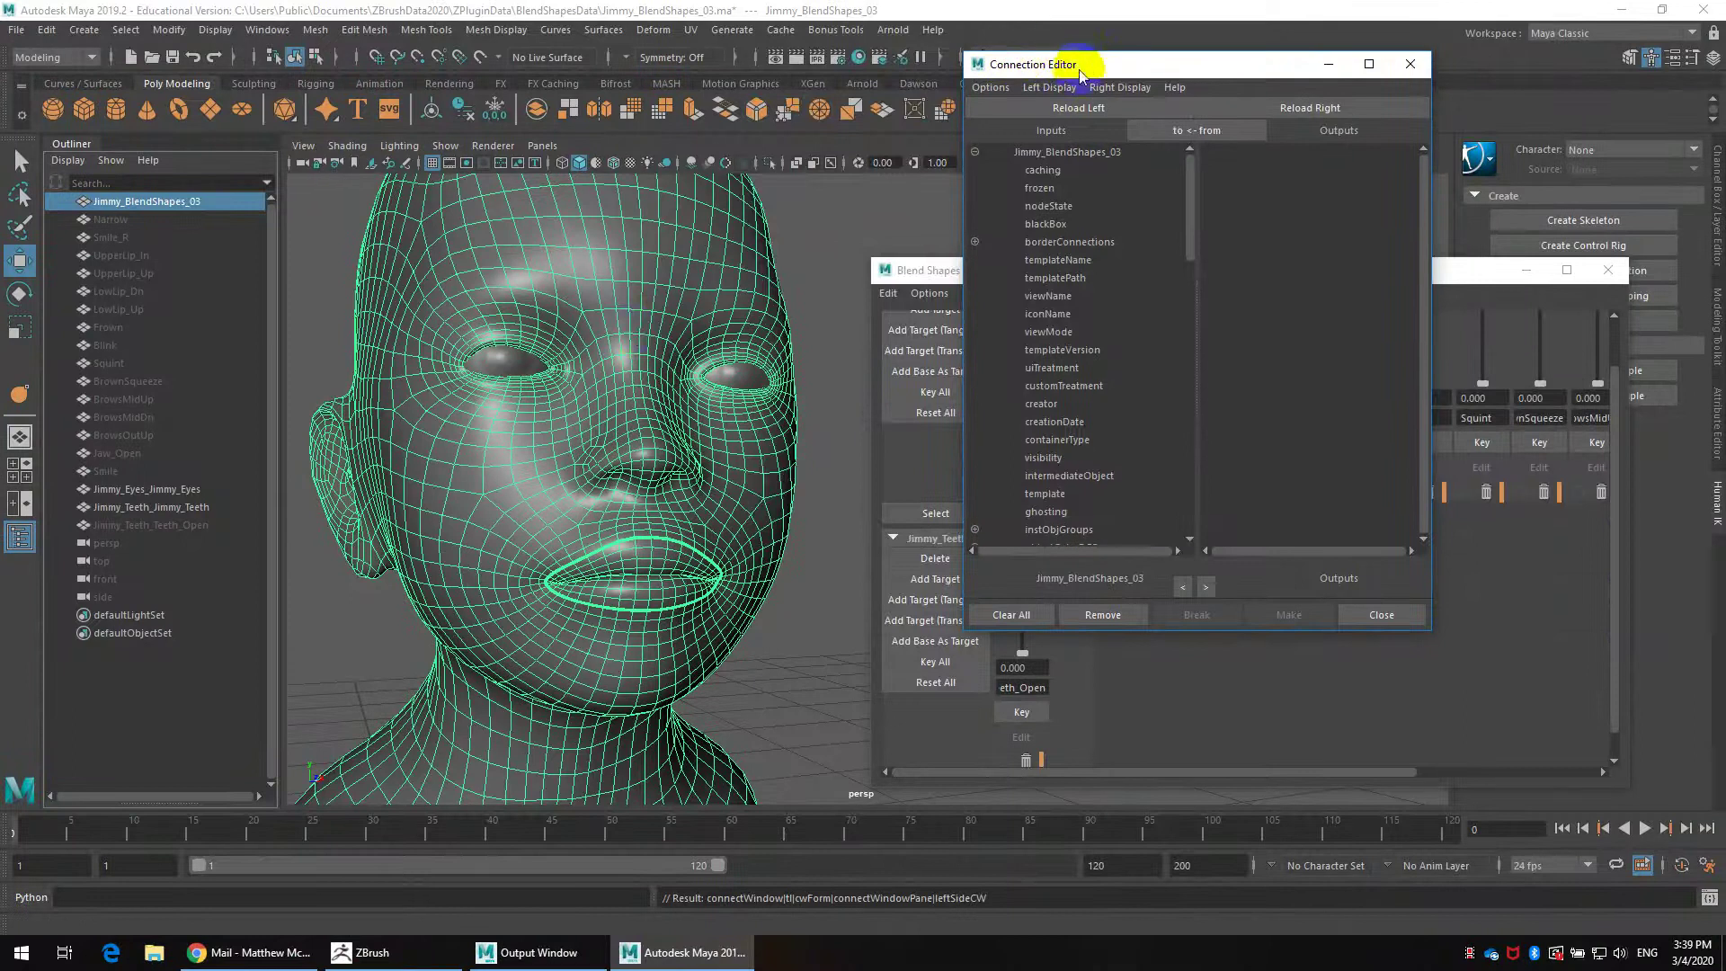
drag(1086, 63, 863, 80)
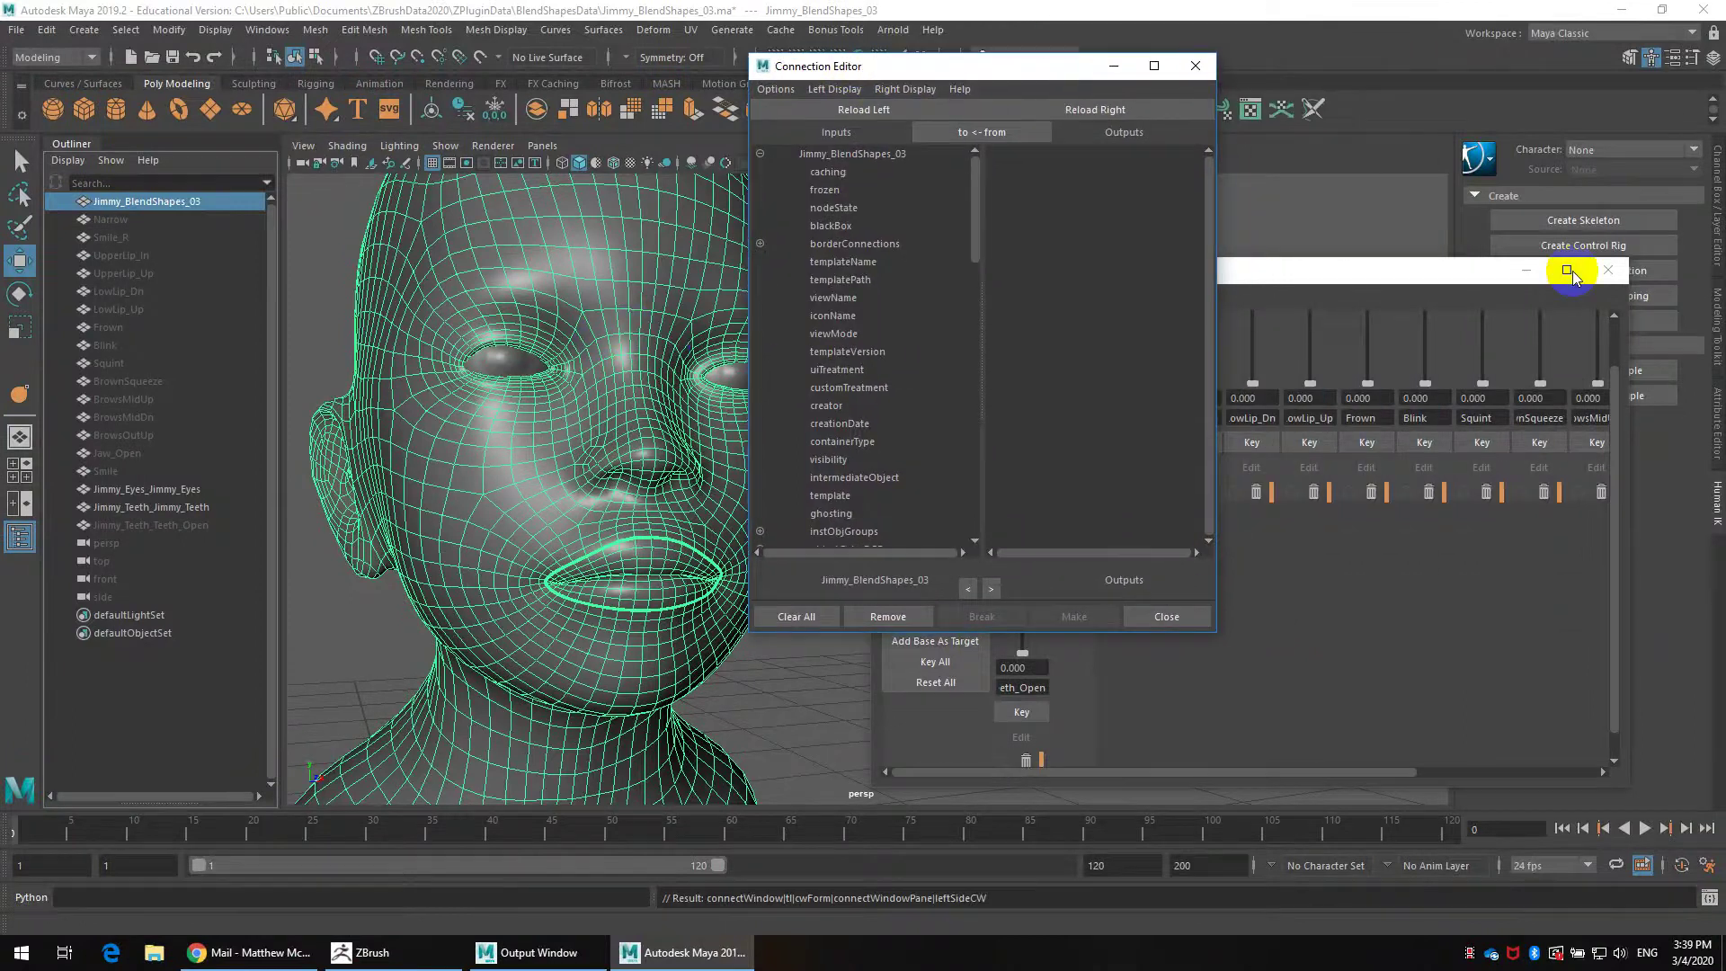
click(1526, 269)
scroll(576, 393, up, 3)
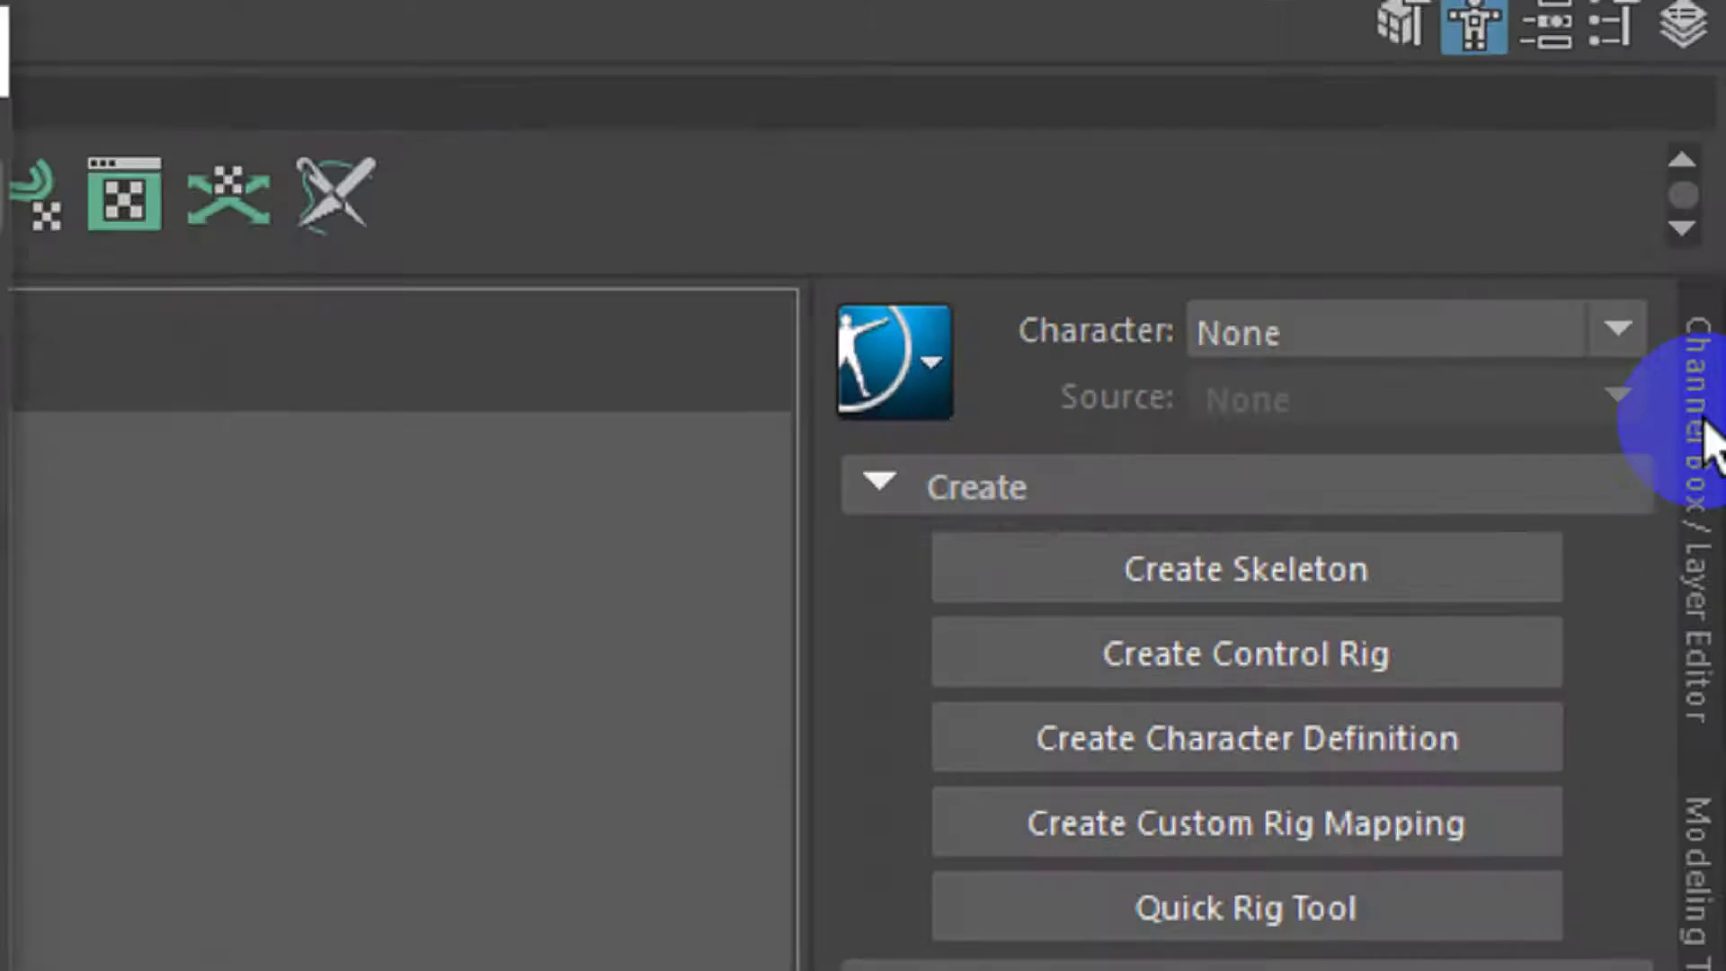
Expand the head's Jimmy_BlendShapes_03_BlendShape input in its channels and select the connection of its Jaw_Open channel
click(1718, 180)
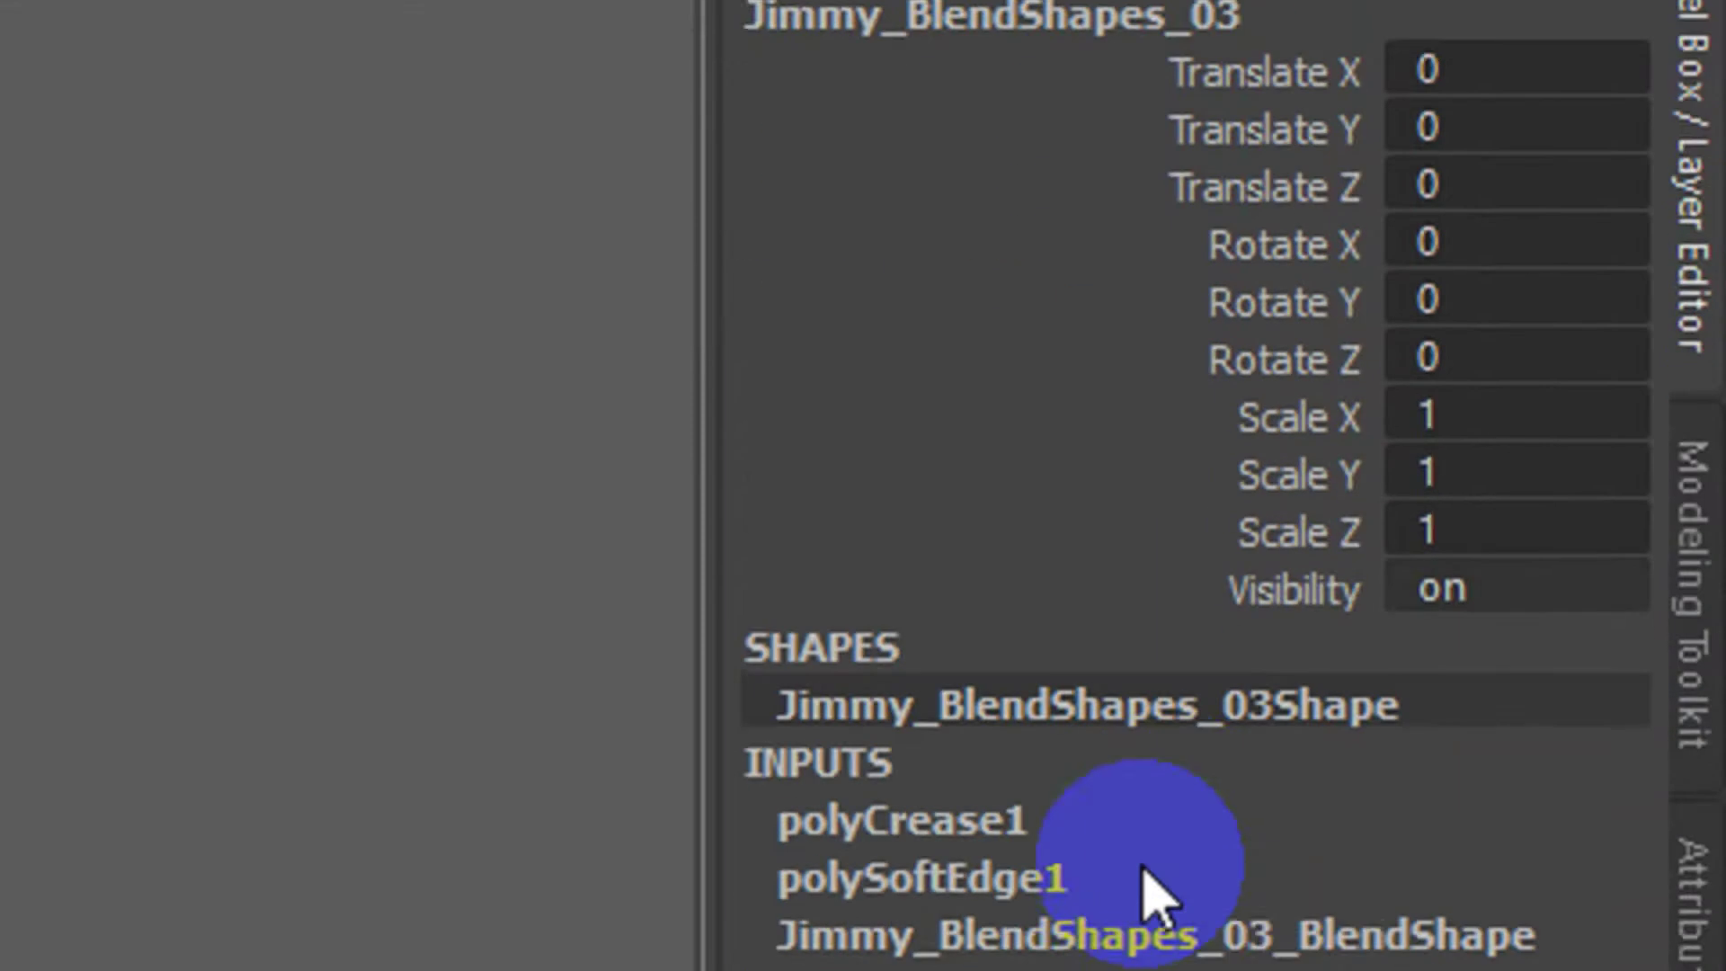
click(1083, 747)
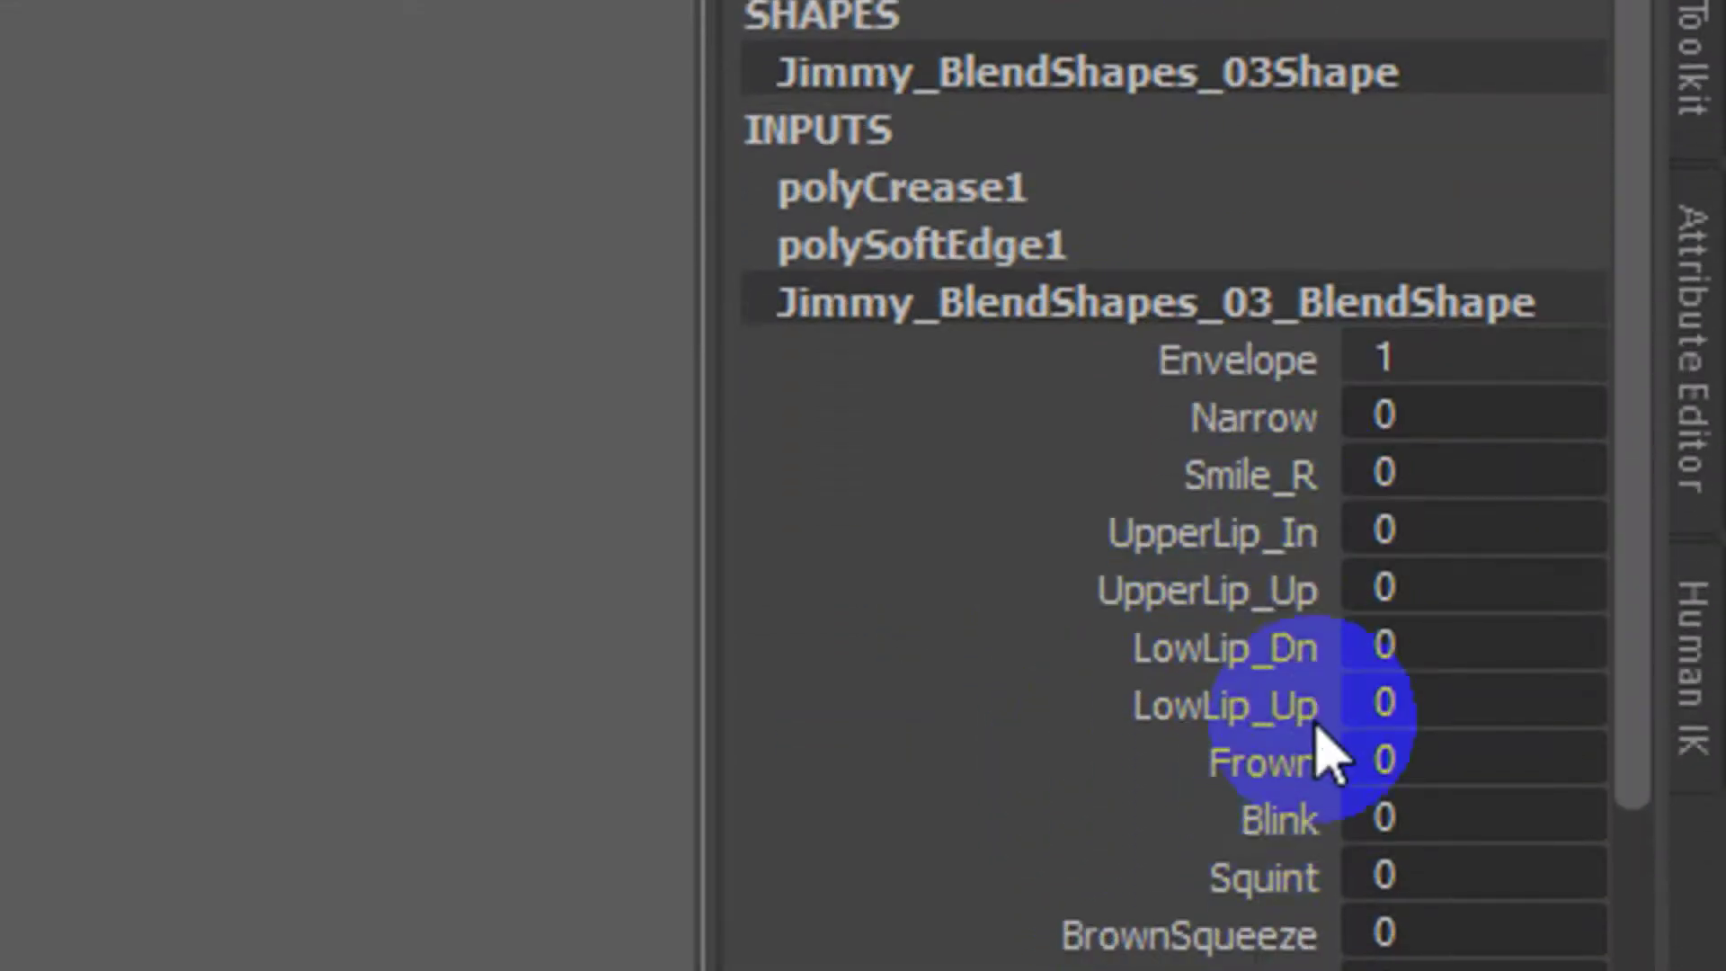
scroll(1322, 814, down, 3)
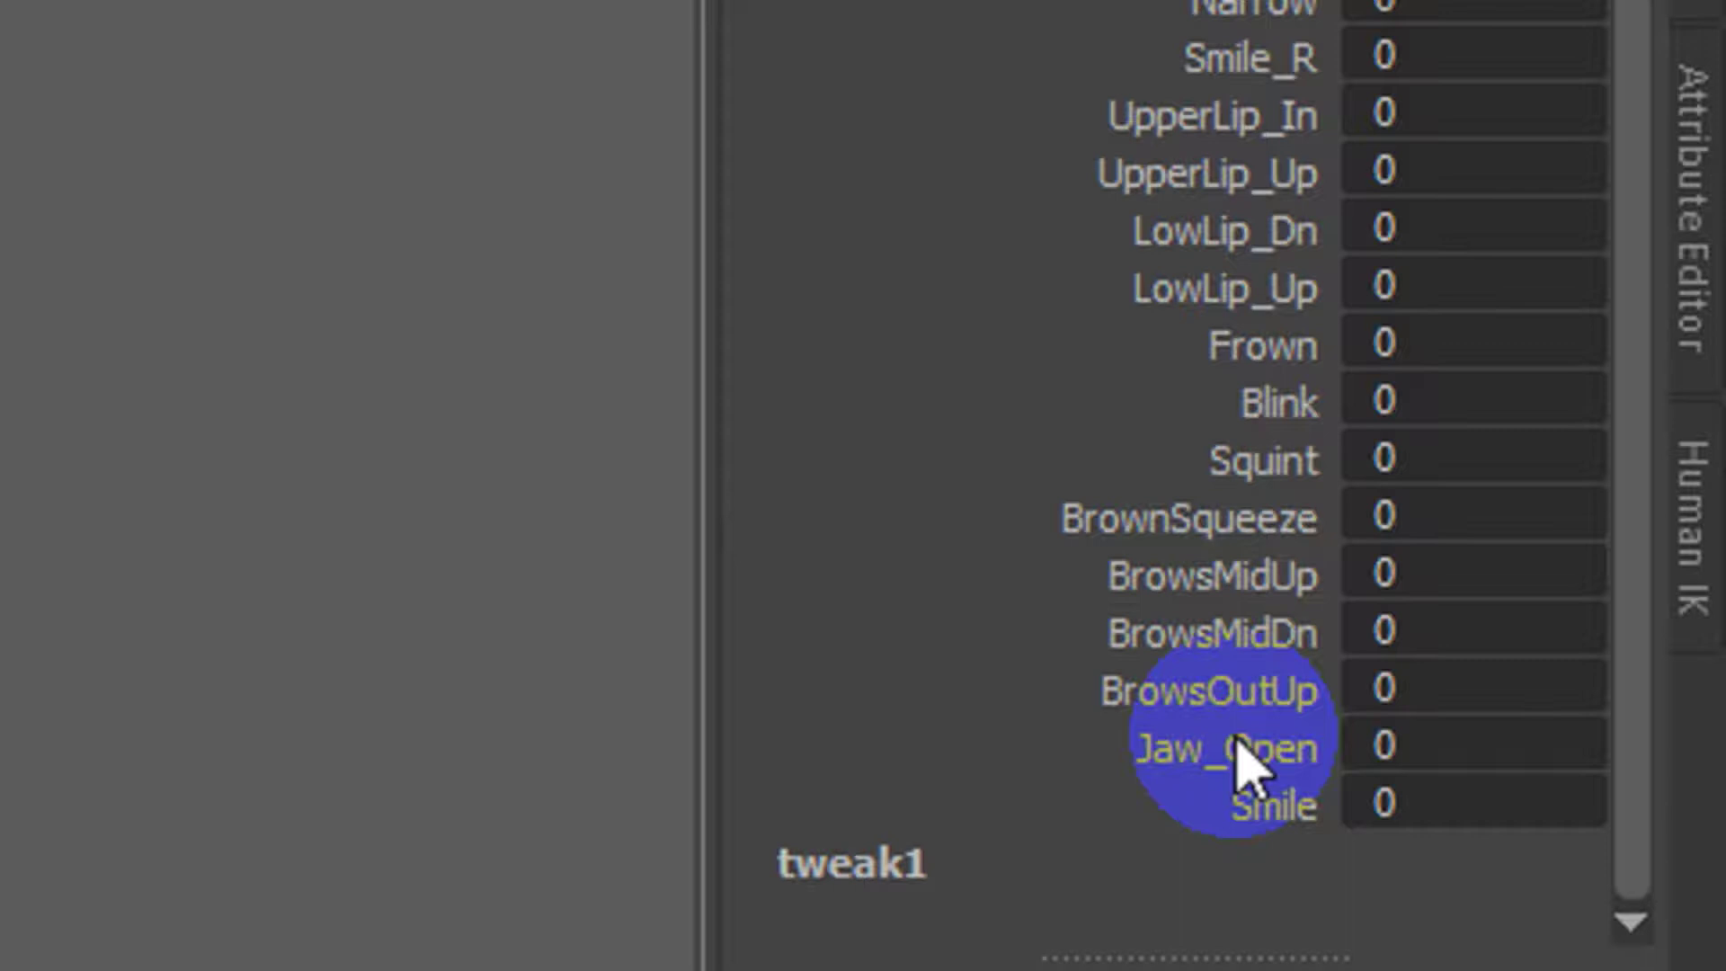
click(1237, 756)
right_click(1237, 755)
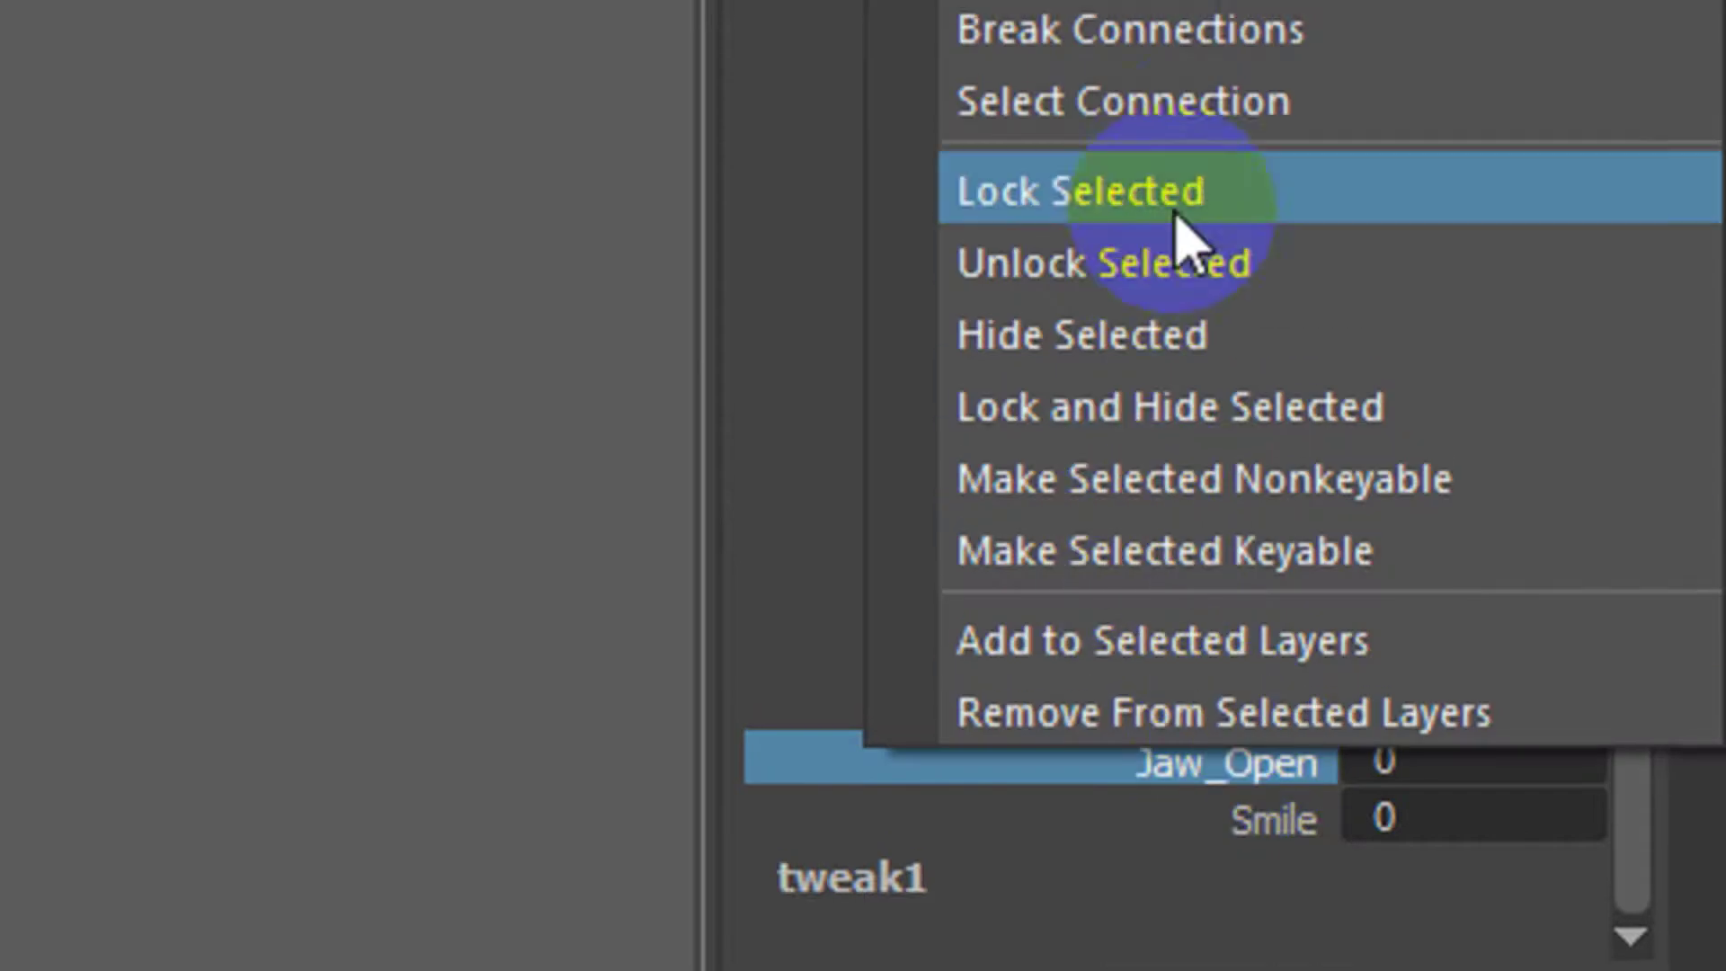
click(1216, 90)
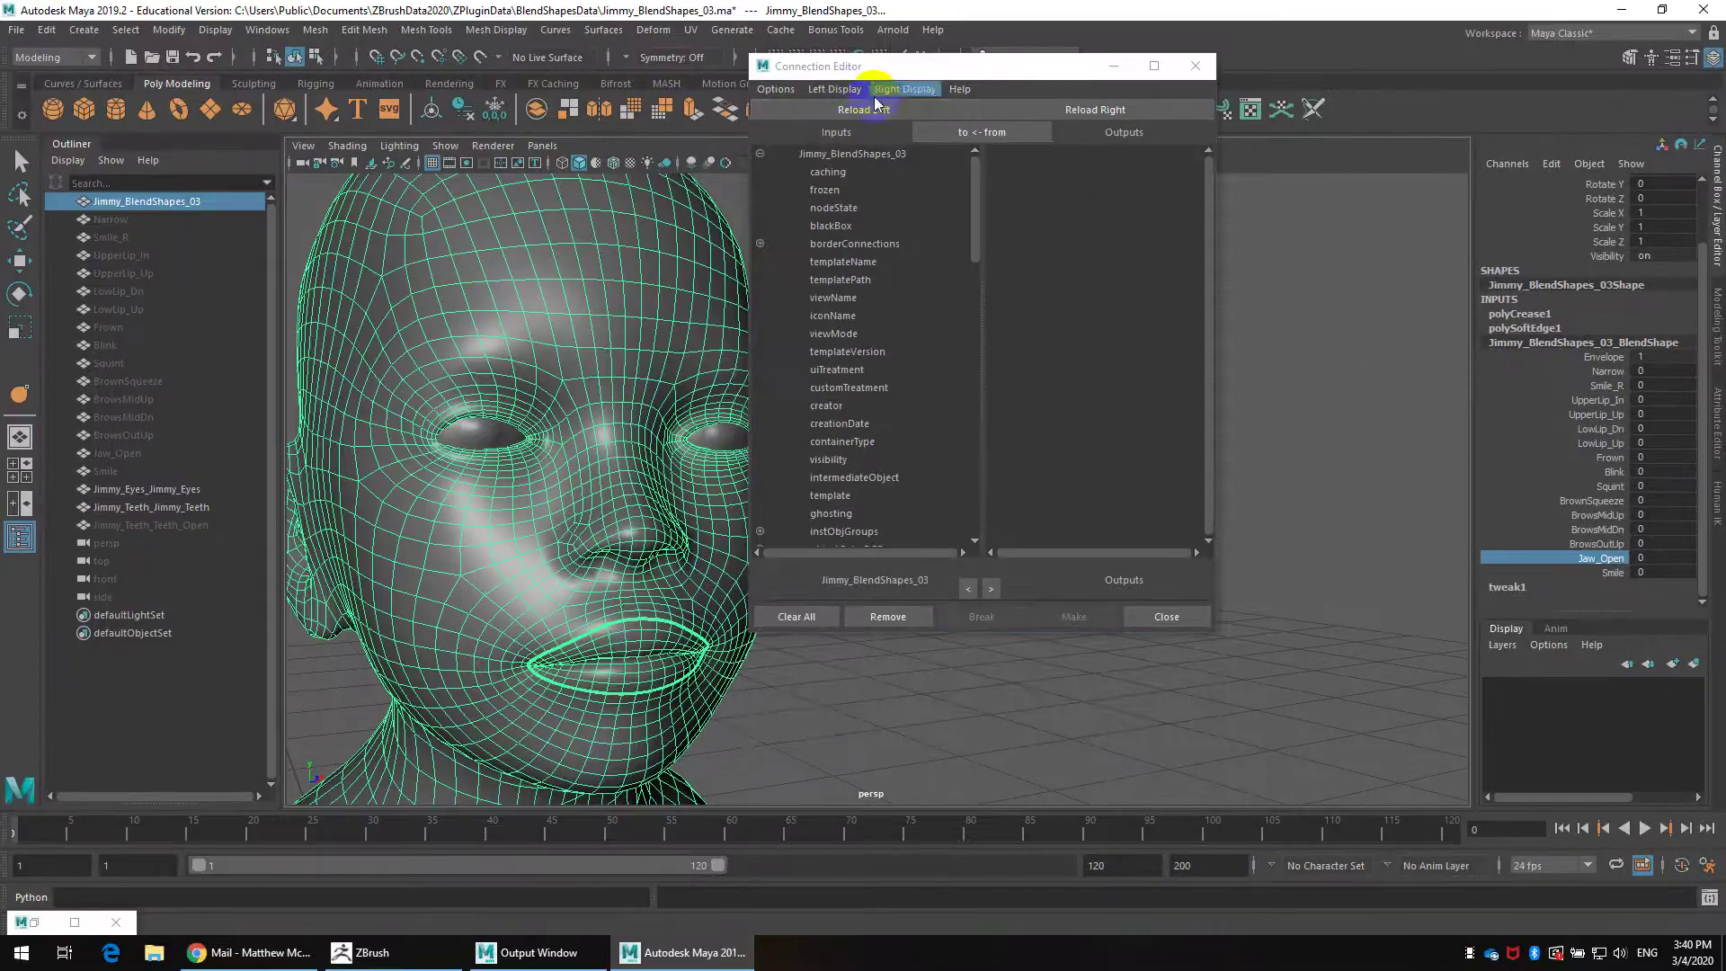
Reposition the Connection Editor and reload its "to" side with the head's blend shape node
drag(881, 66, 863, 155)
click(267, 30)
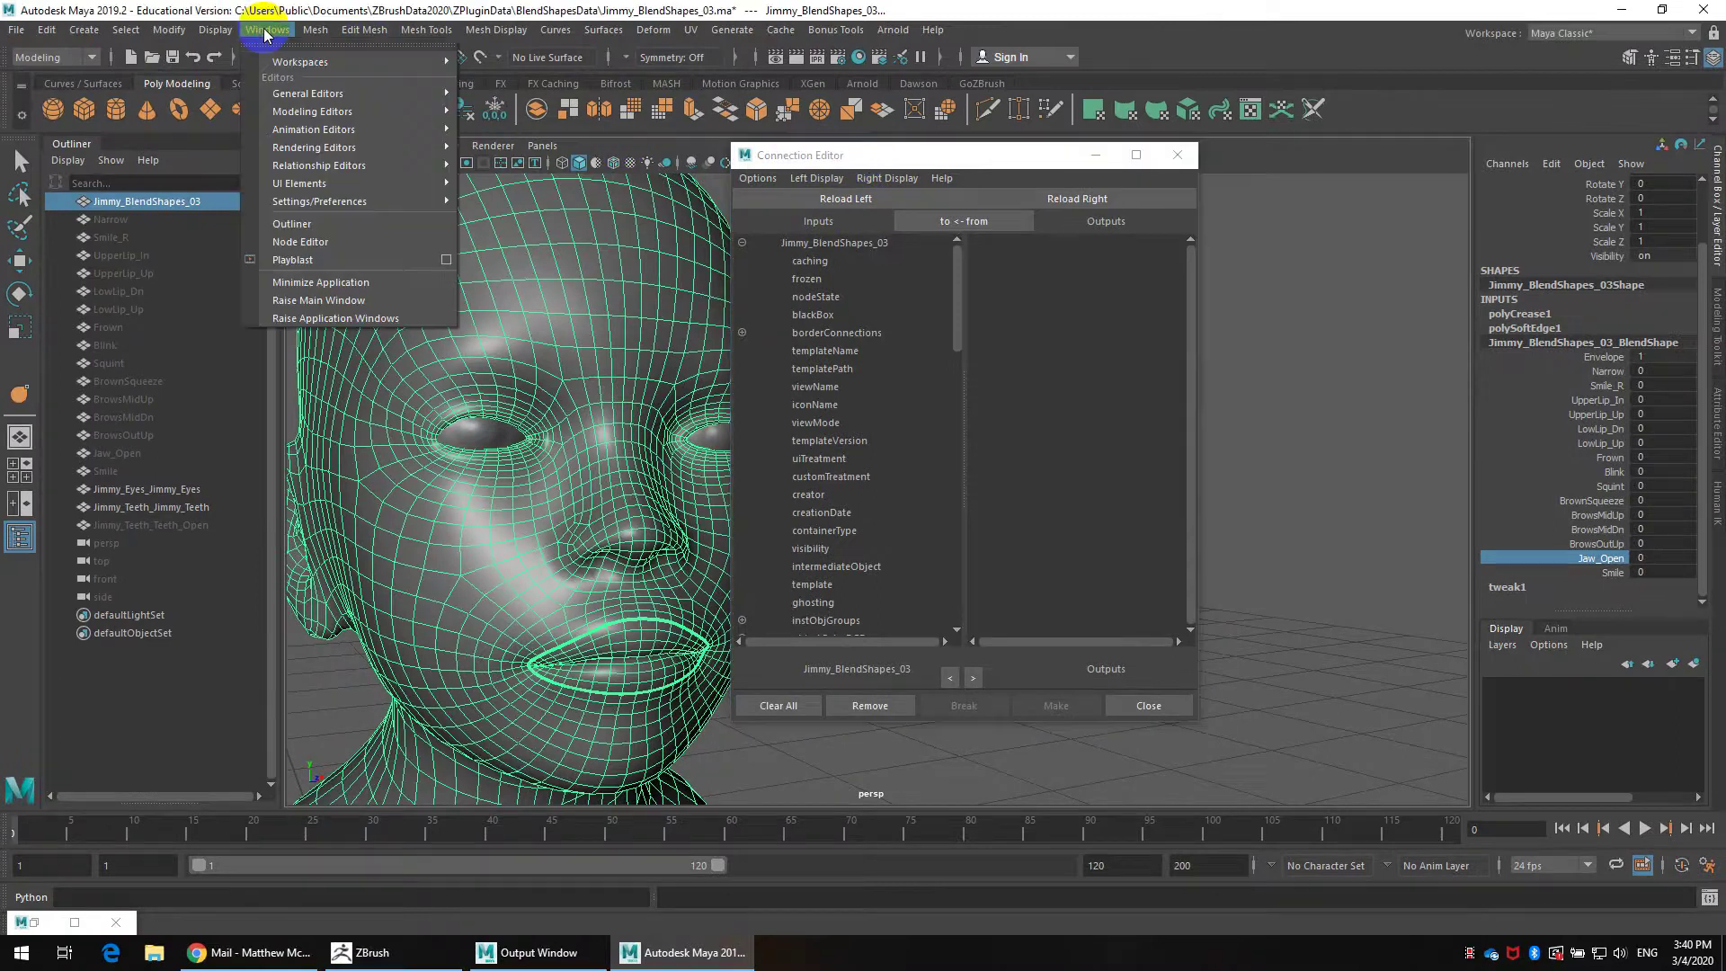
mouse_move(316, 73)
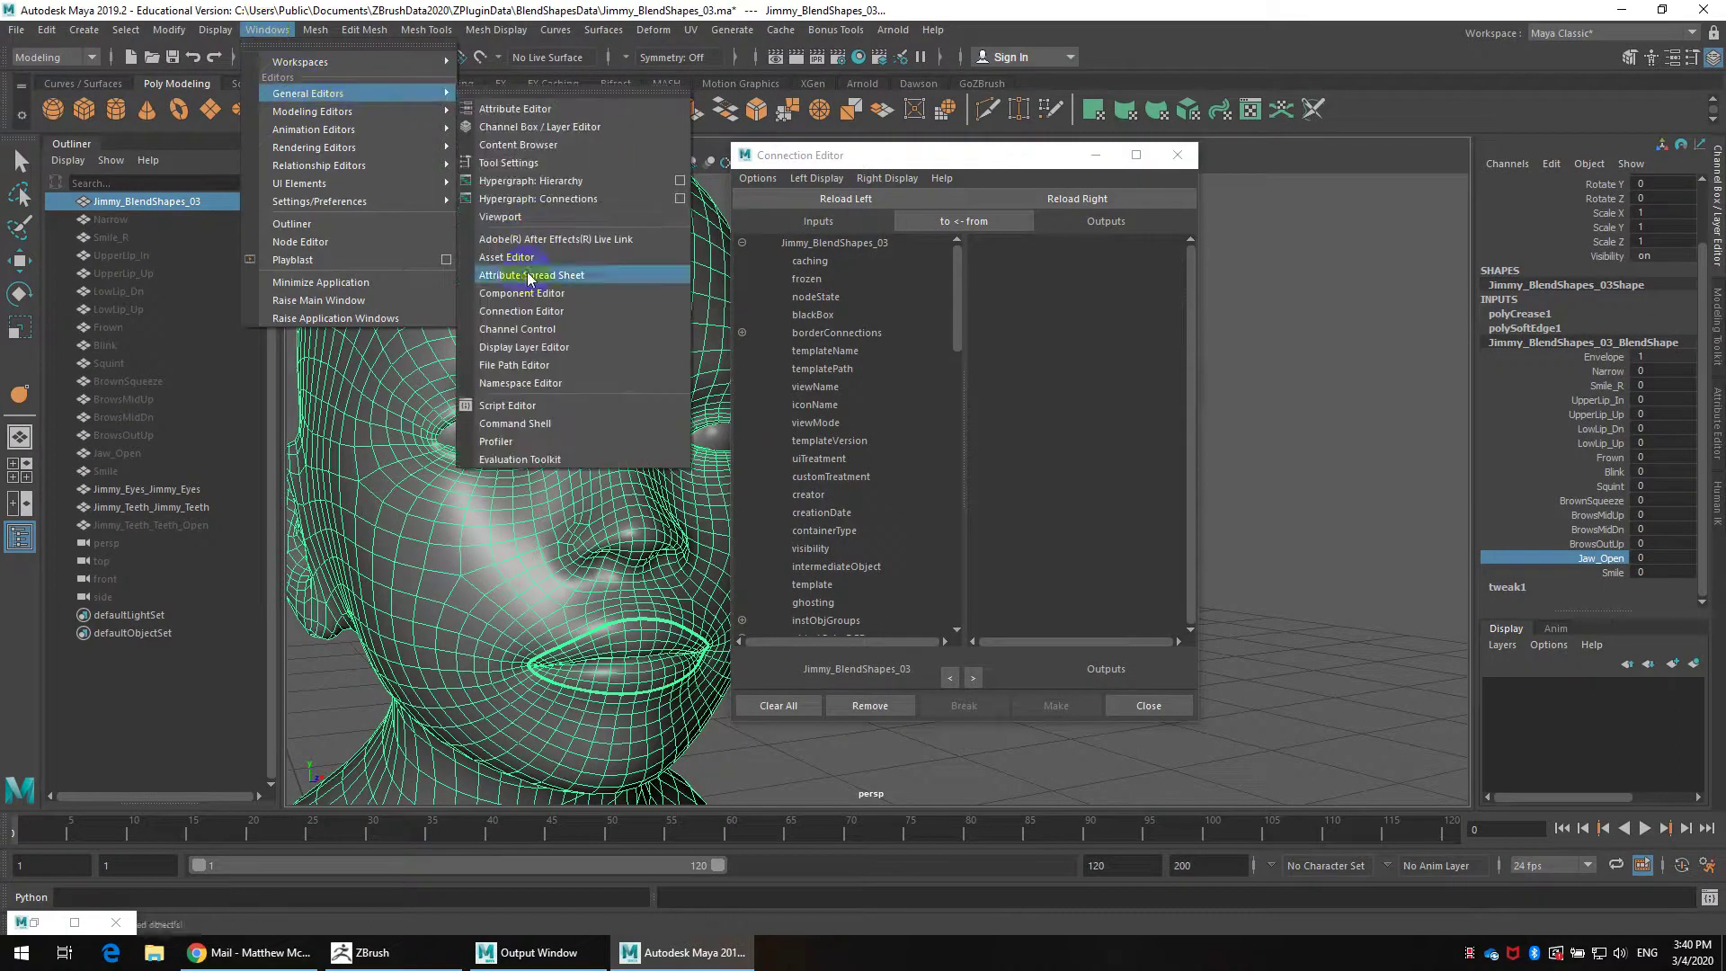
click(886, 154)
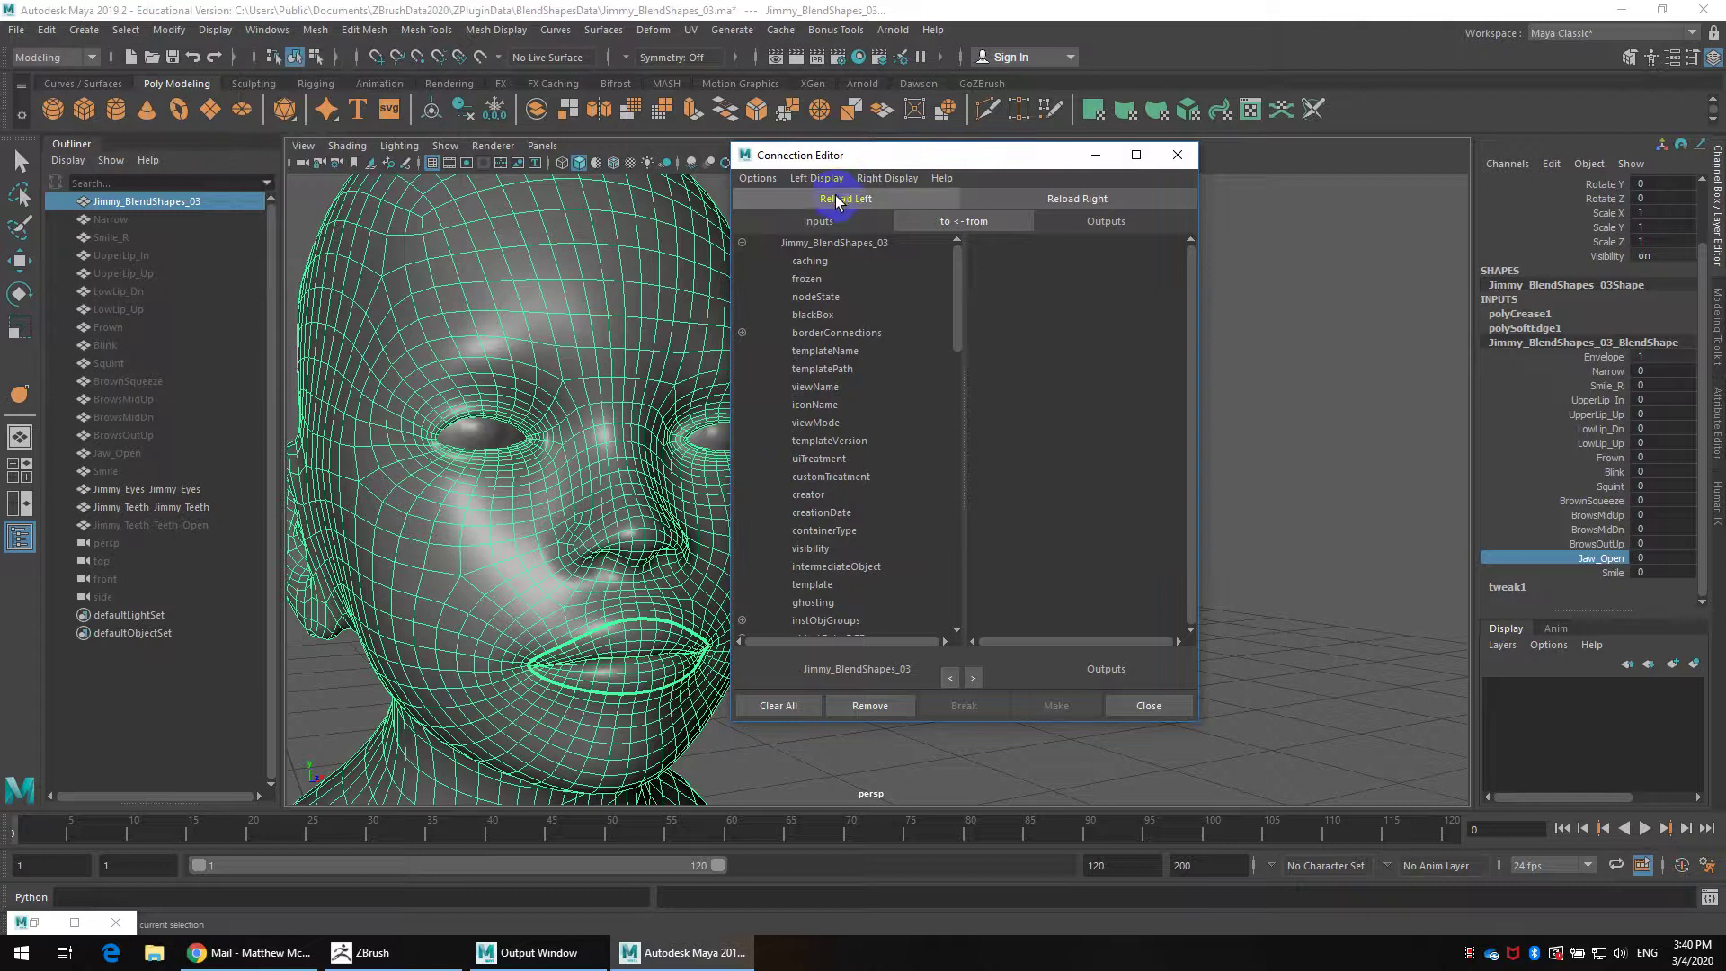
click(837, 200)
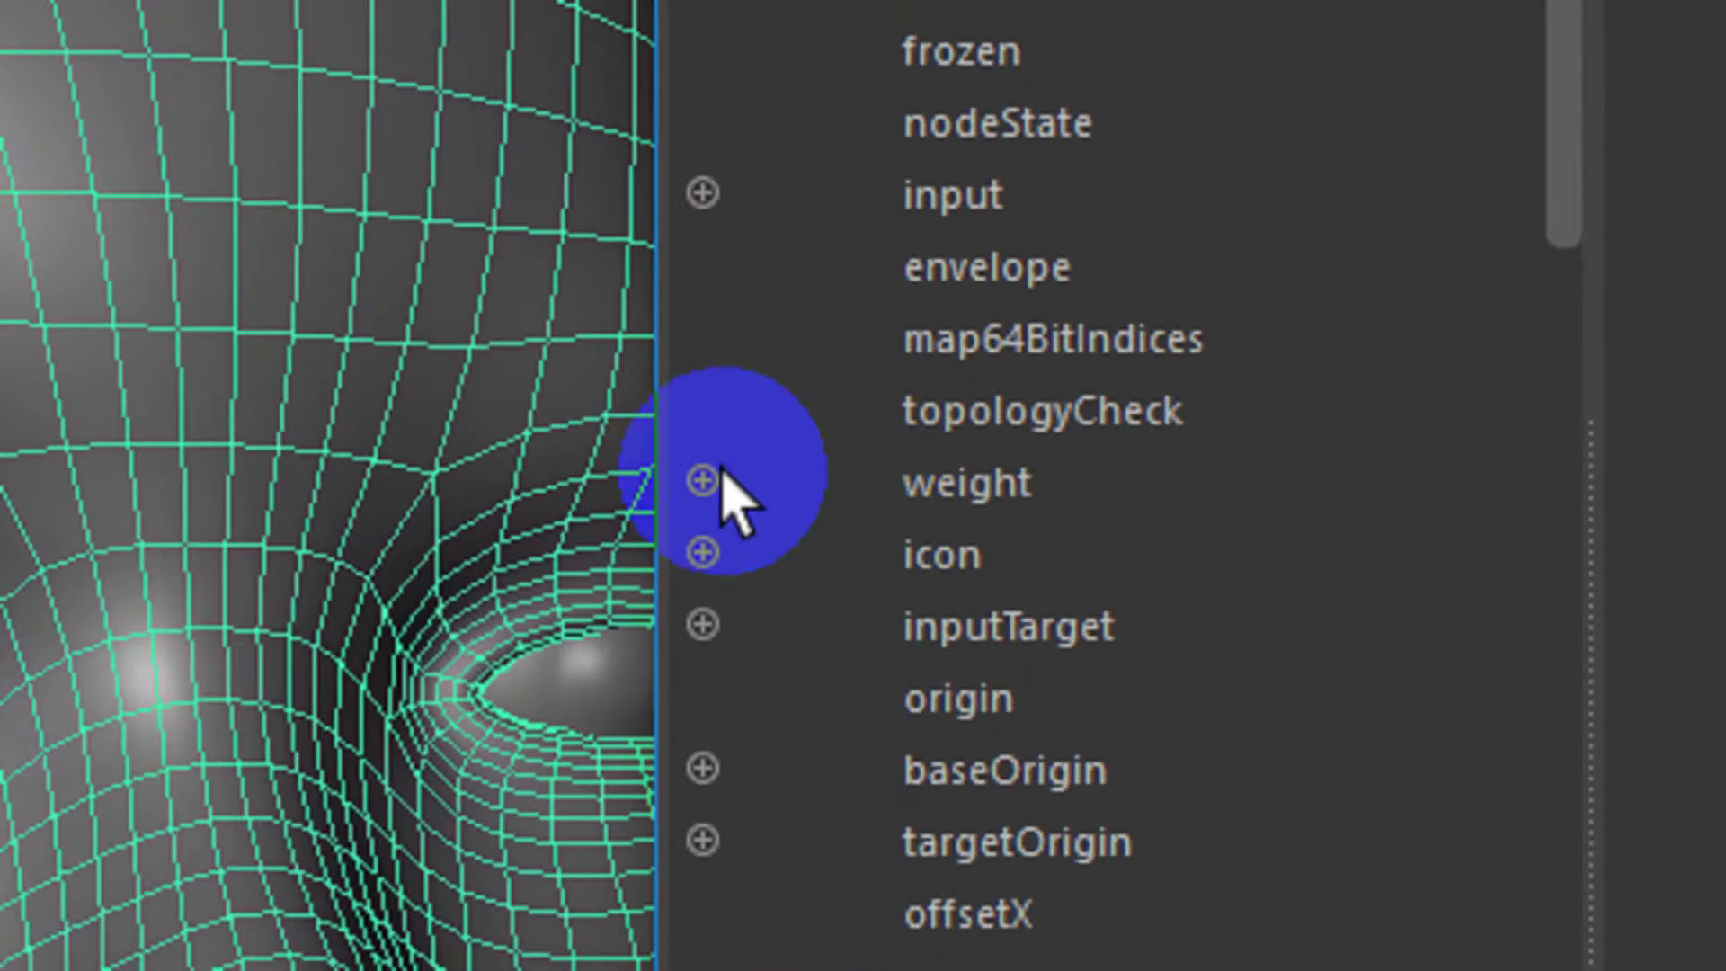
Expand the head blend shape's weight attributes in the Connection Editor and locate Jaw_Open
click(743, 387)
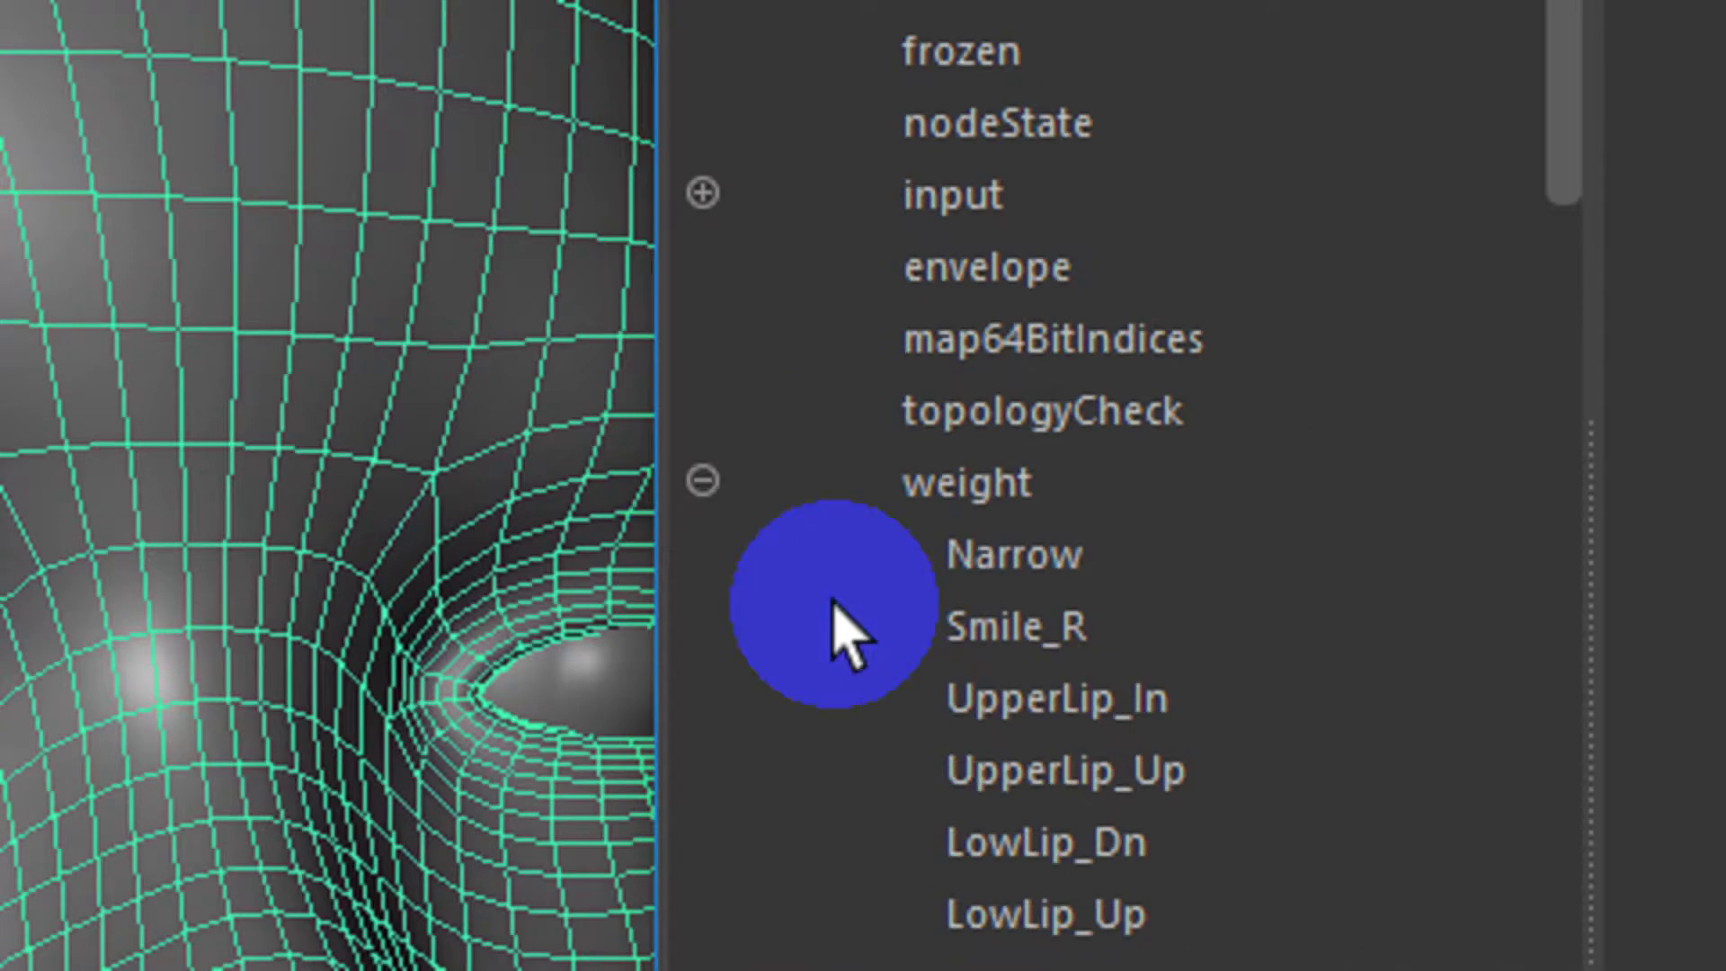
scroll(1026, 745, down, 5)
scroll(1011, 617, up, 3)
scroll(1075, 823, down, 1)
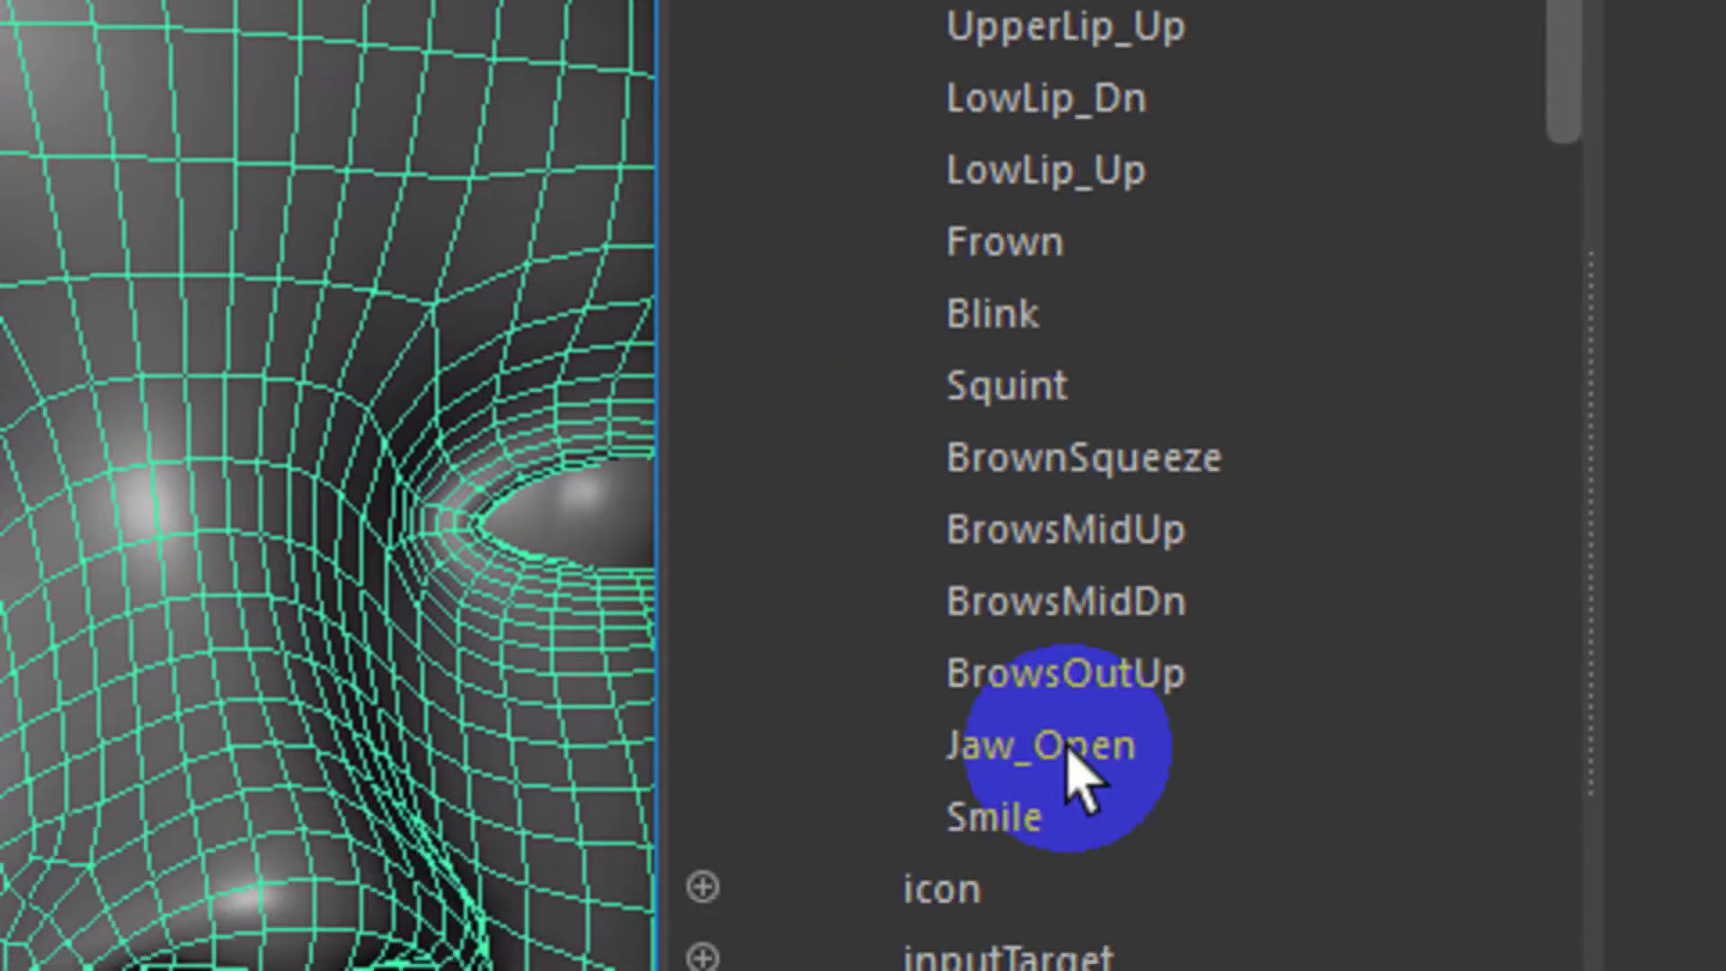
click(1067, 812)
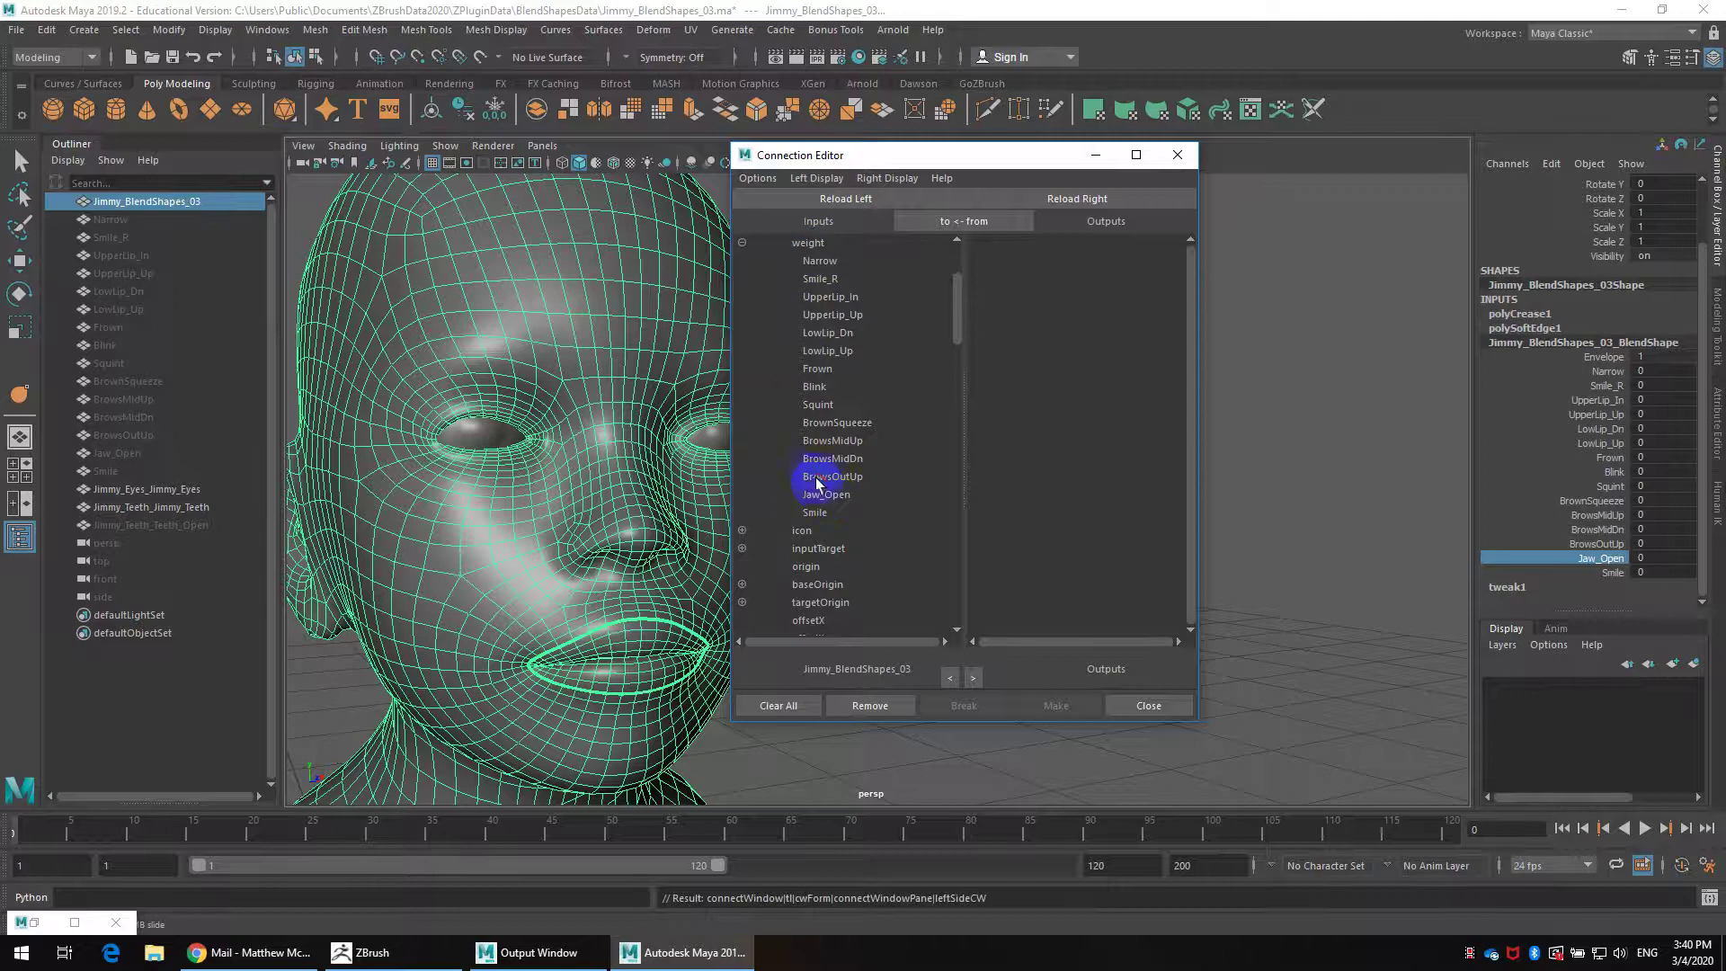
Select the teeth mesh, expand its blend shape input, and select the connection of the Teeth_Open channel
click(191, 509)
key(w)
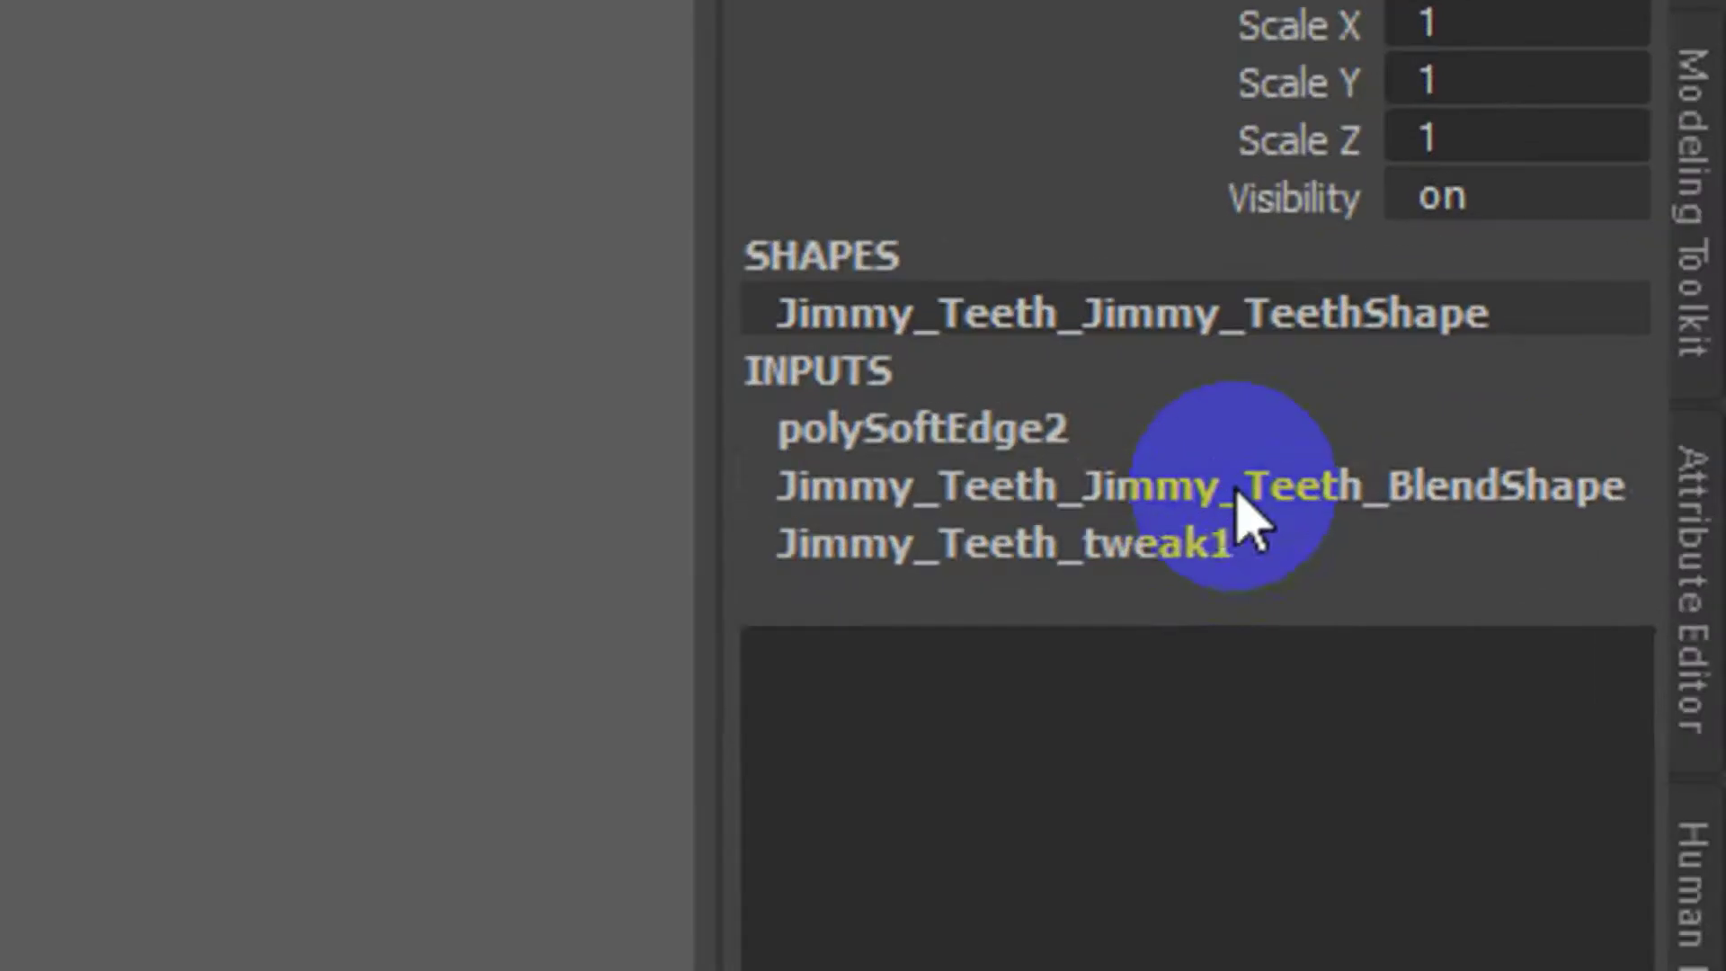
click(1592, 403)
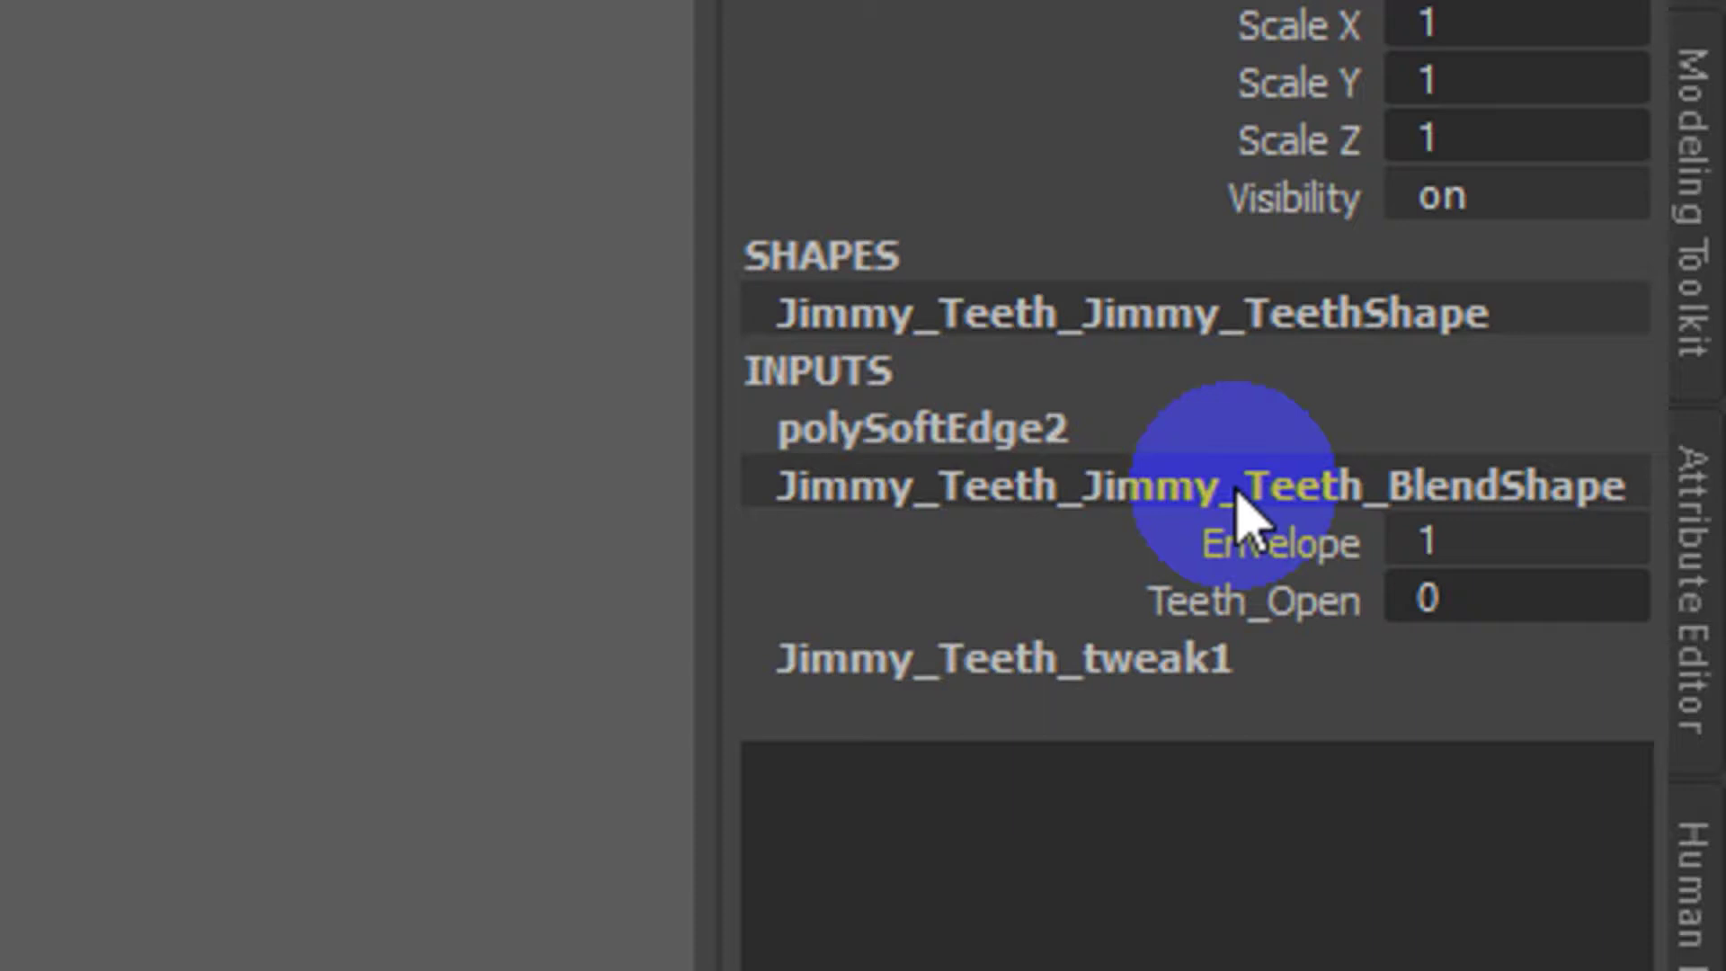
click(1250, 607)
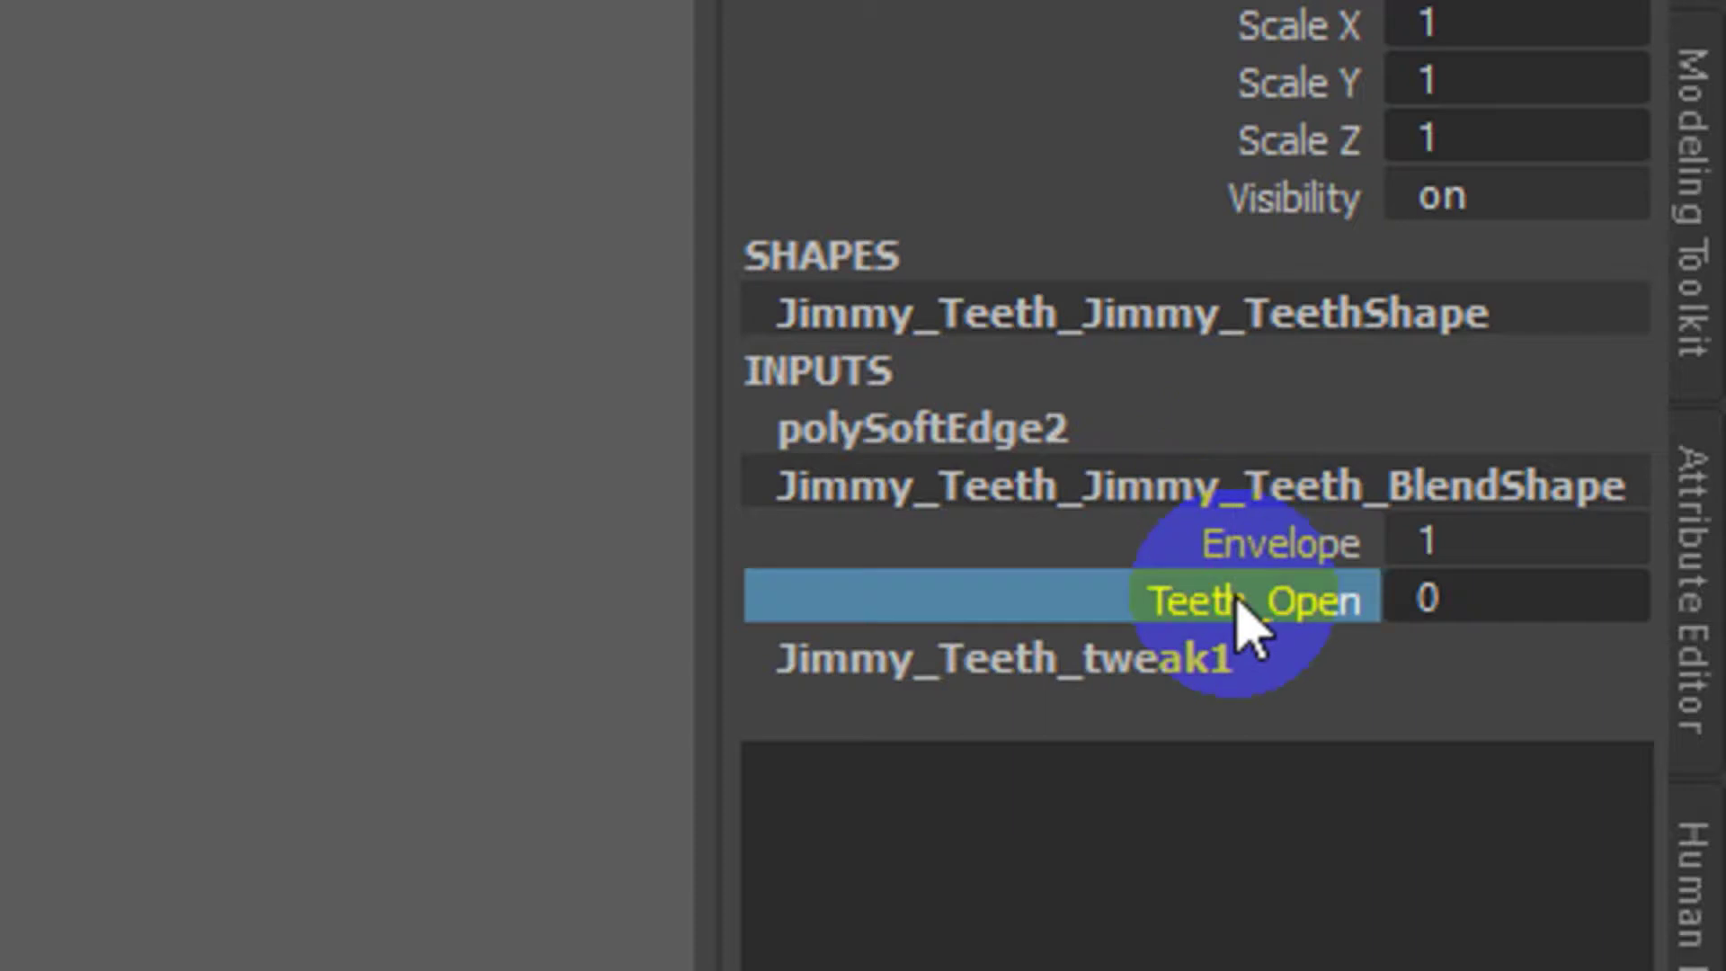
right_click(1241, 604)
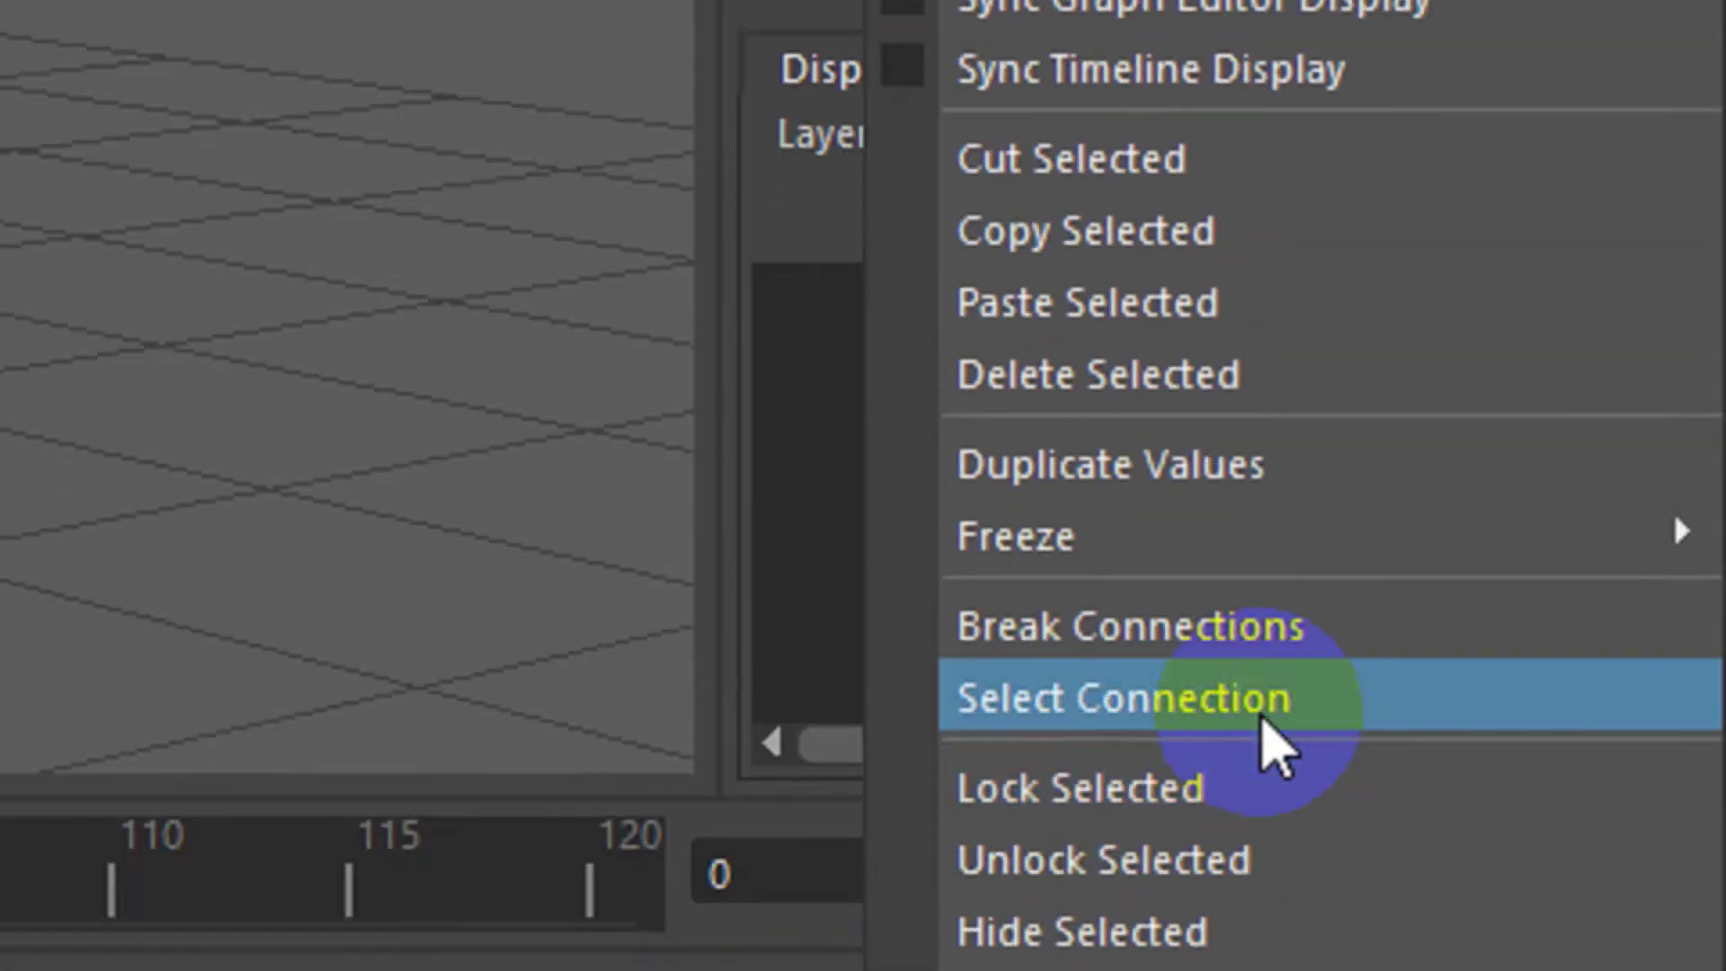
click(1263, 719)
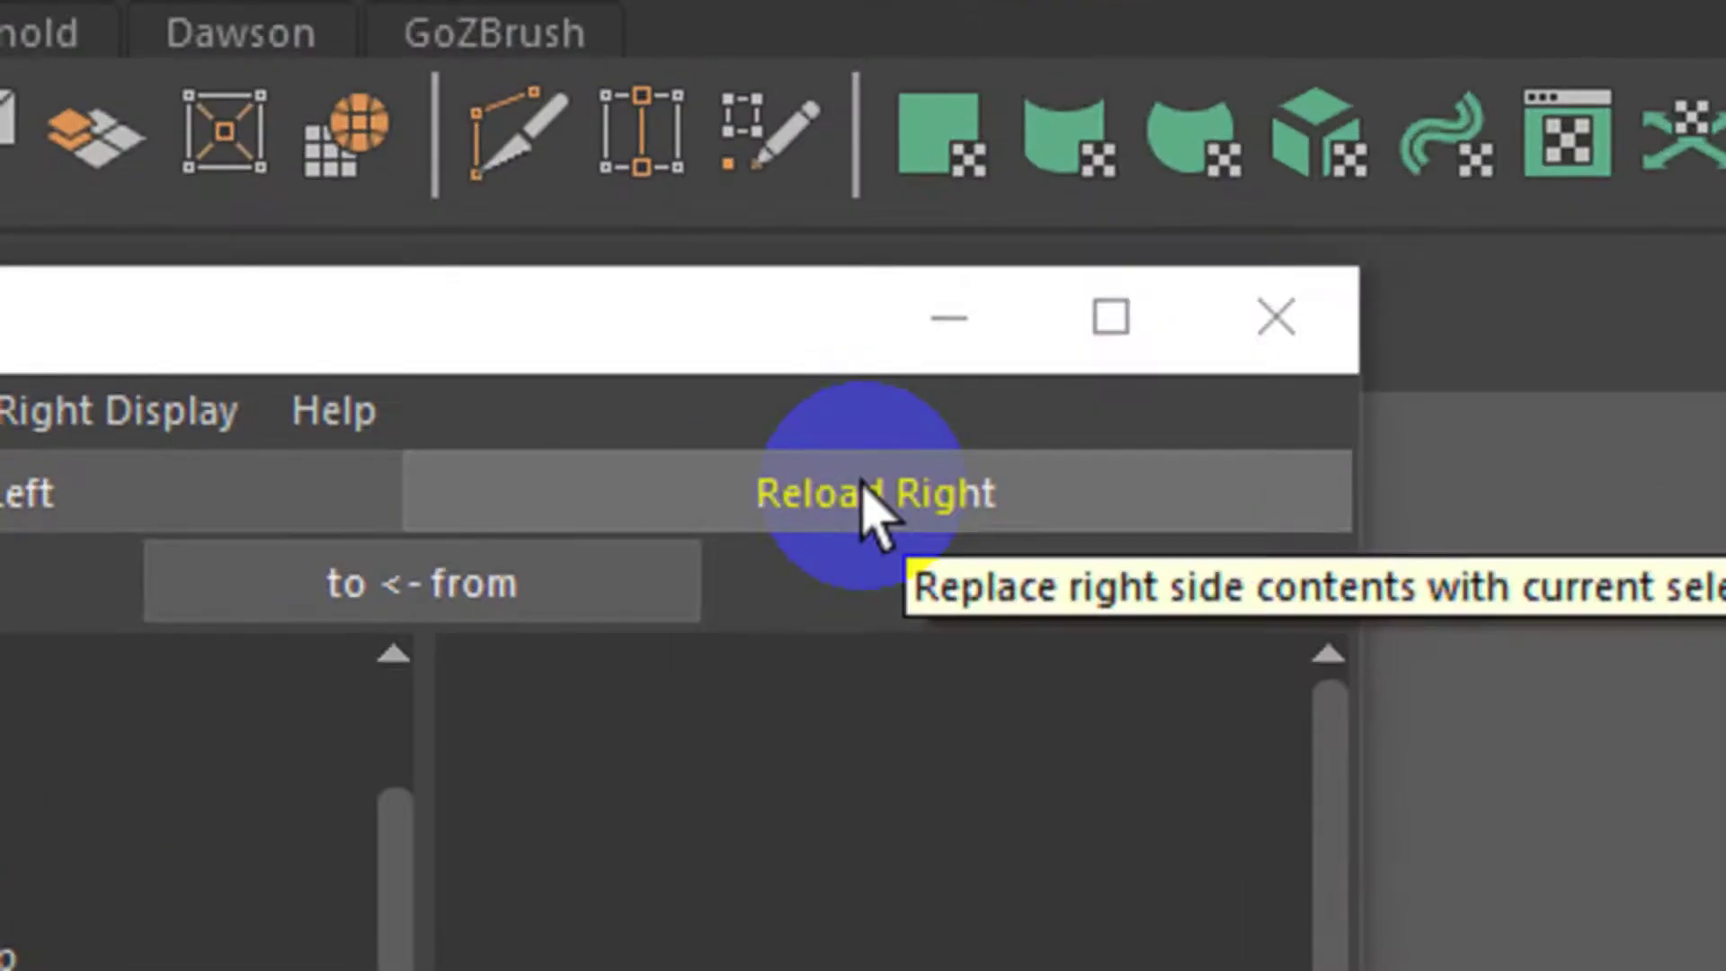
Load the teeth's blend shape node into the Connection Editor's "from" side and choose its Teeth_Open weight
click(865, 499)
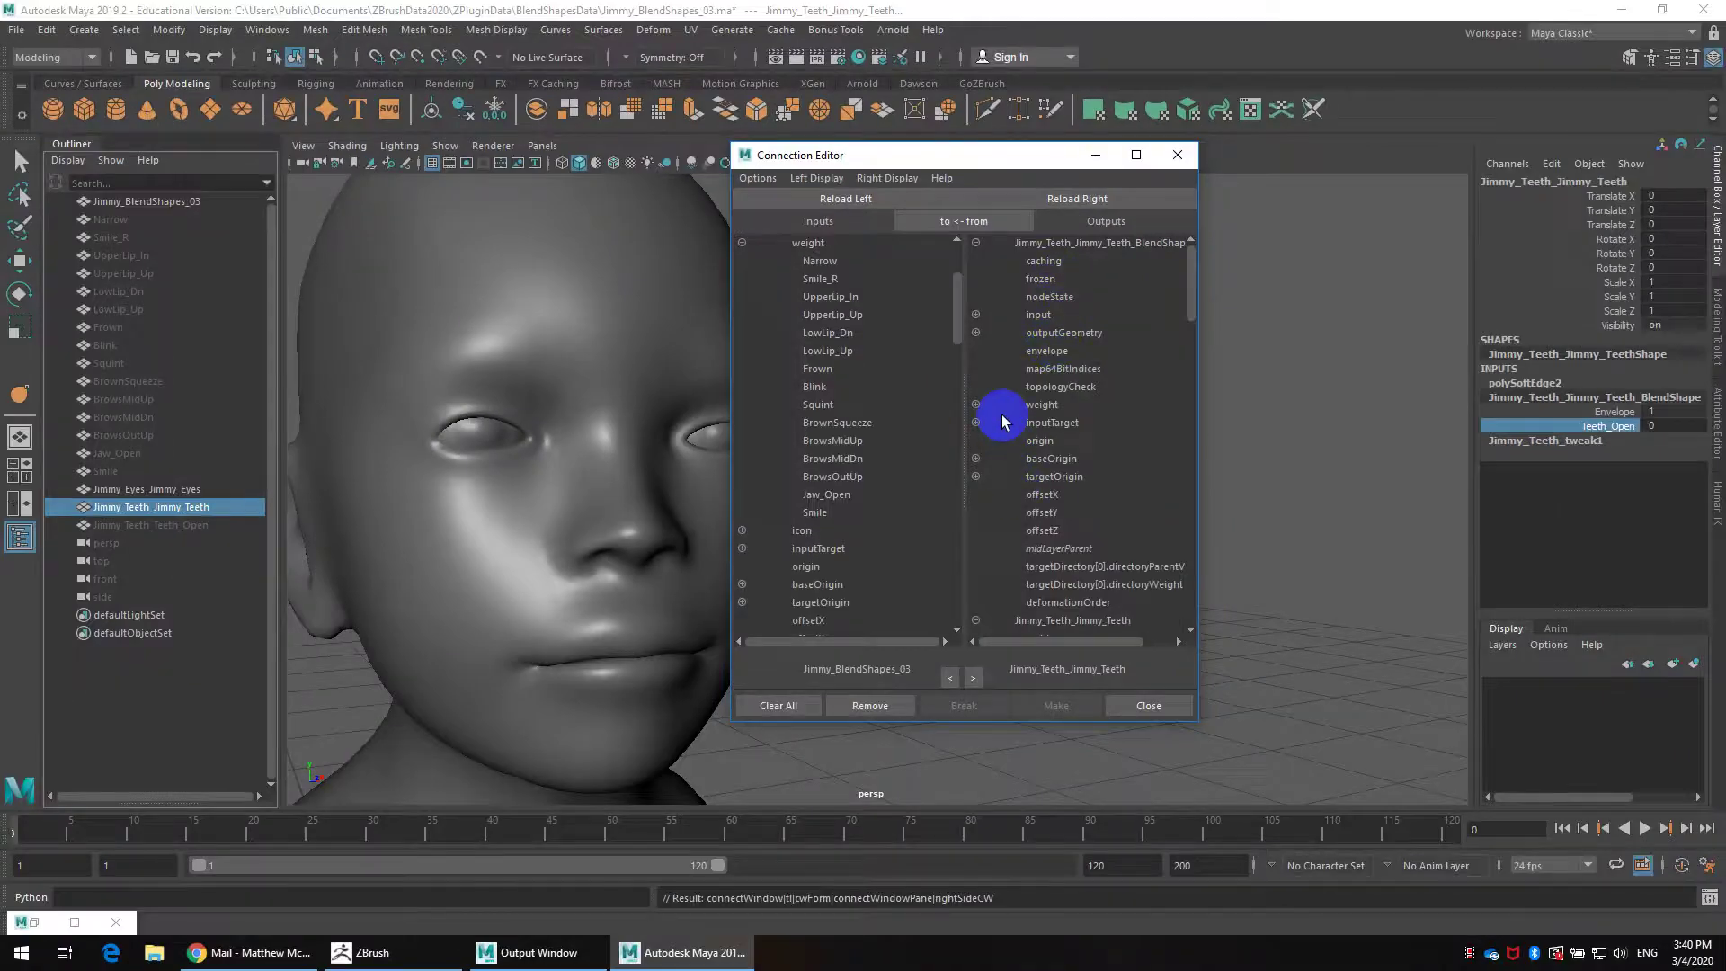
click(976, 406)
click(1061, 422)
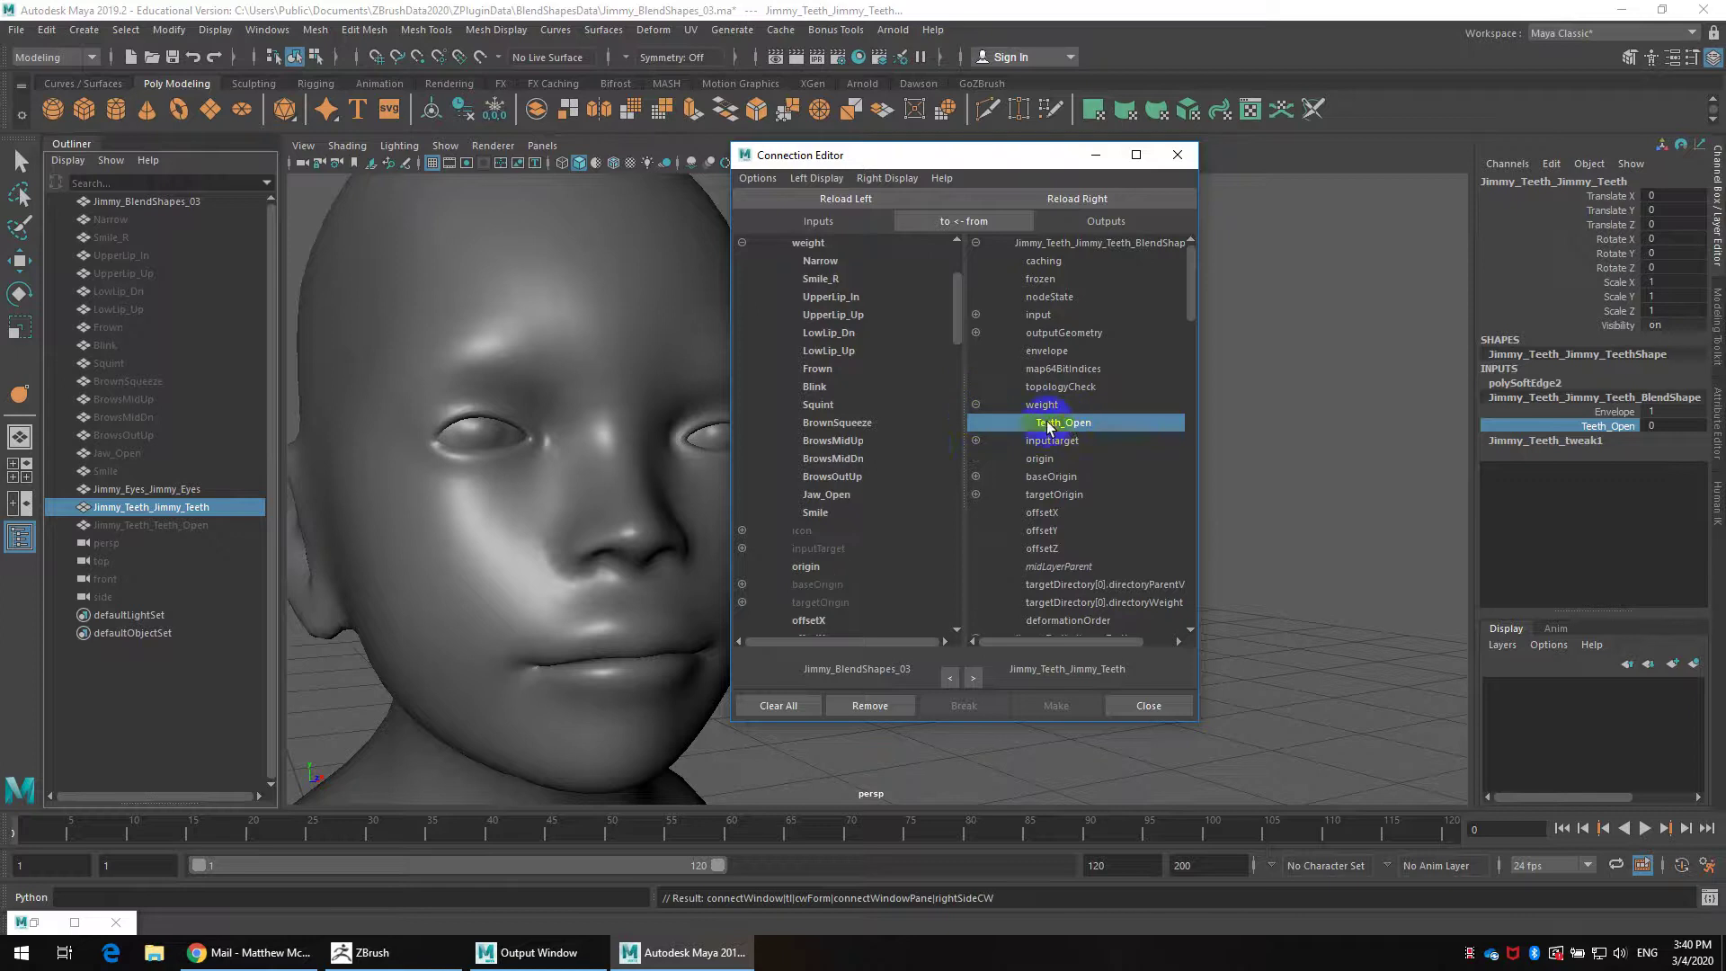
Connect the teeth's Teeth_Open weight to the head's Jaw_Open weight and close the Connection Editor
click(825, 497)
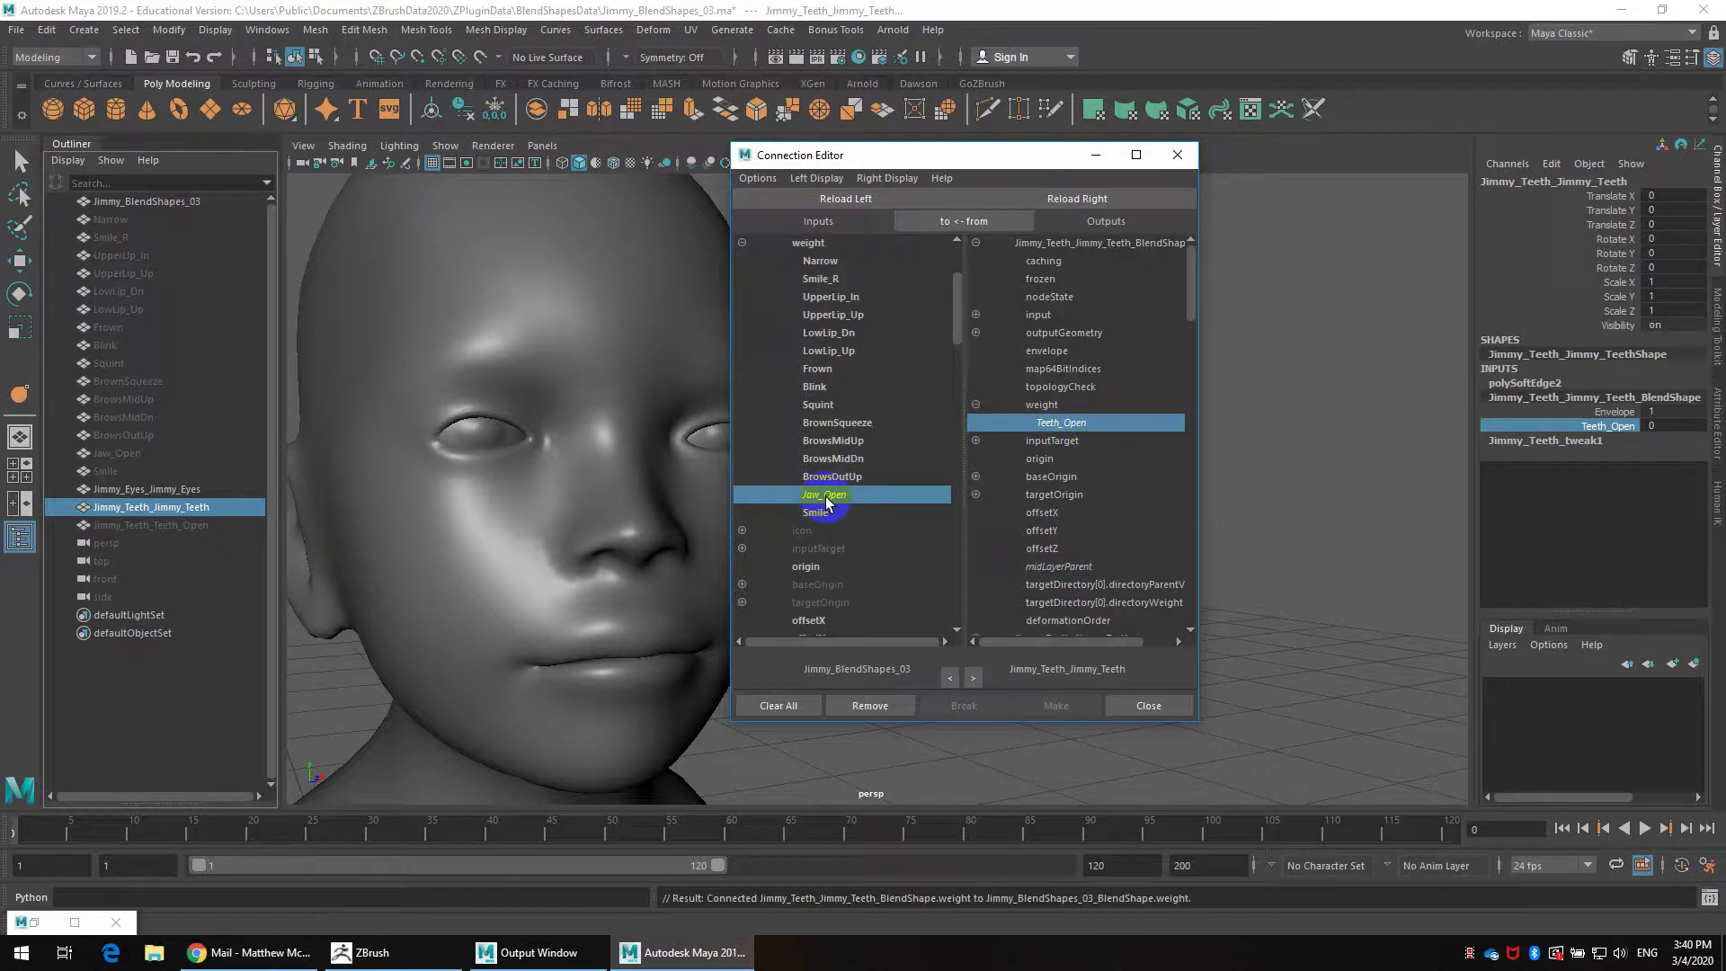
click(823, 494)
click(842, 497)
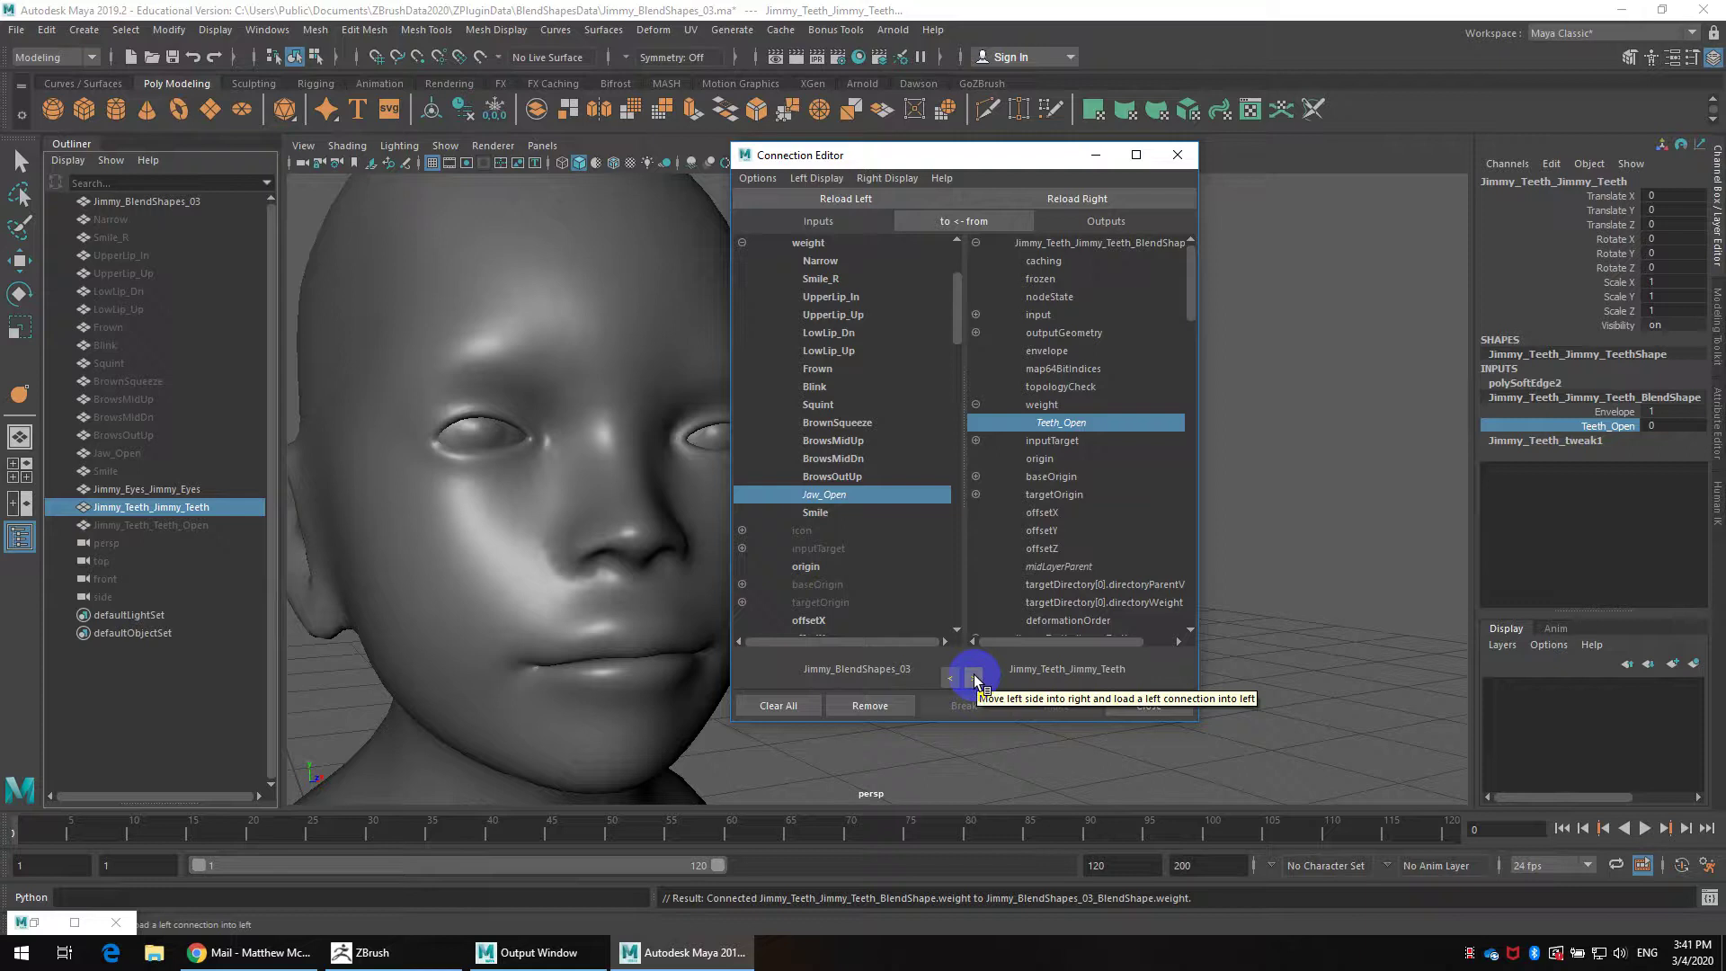
click(850, 498)
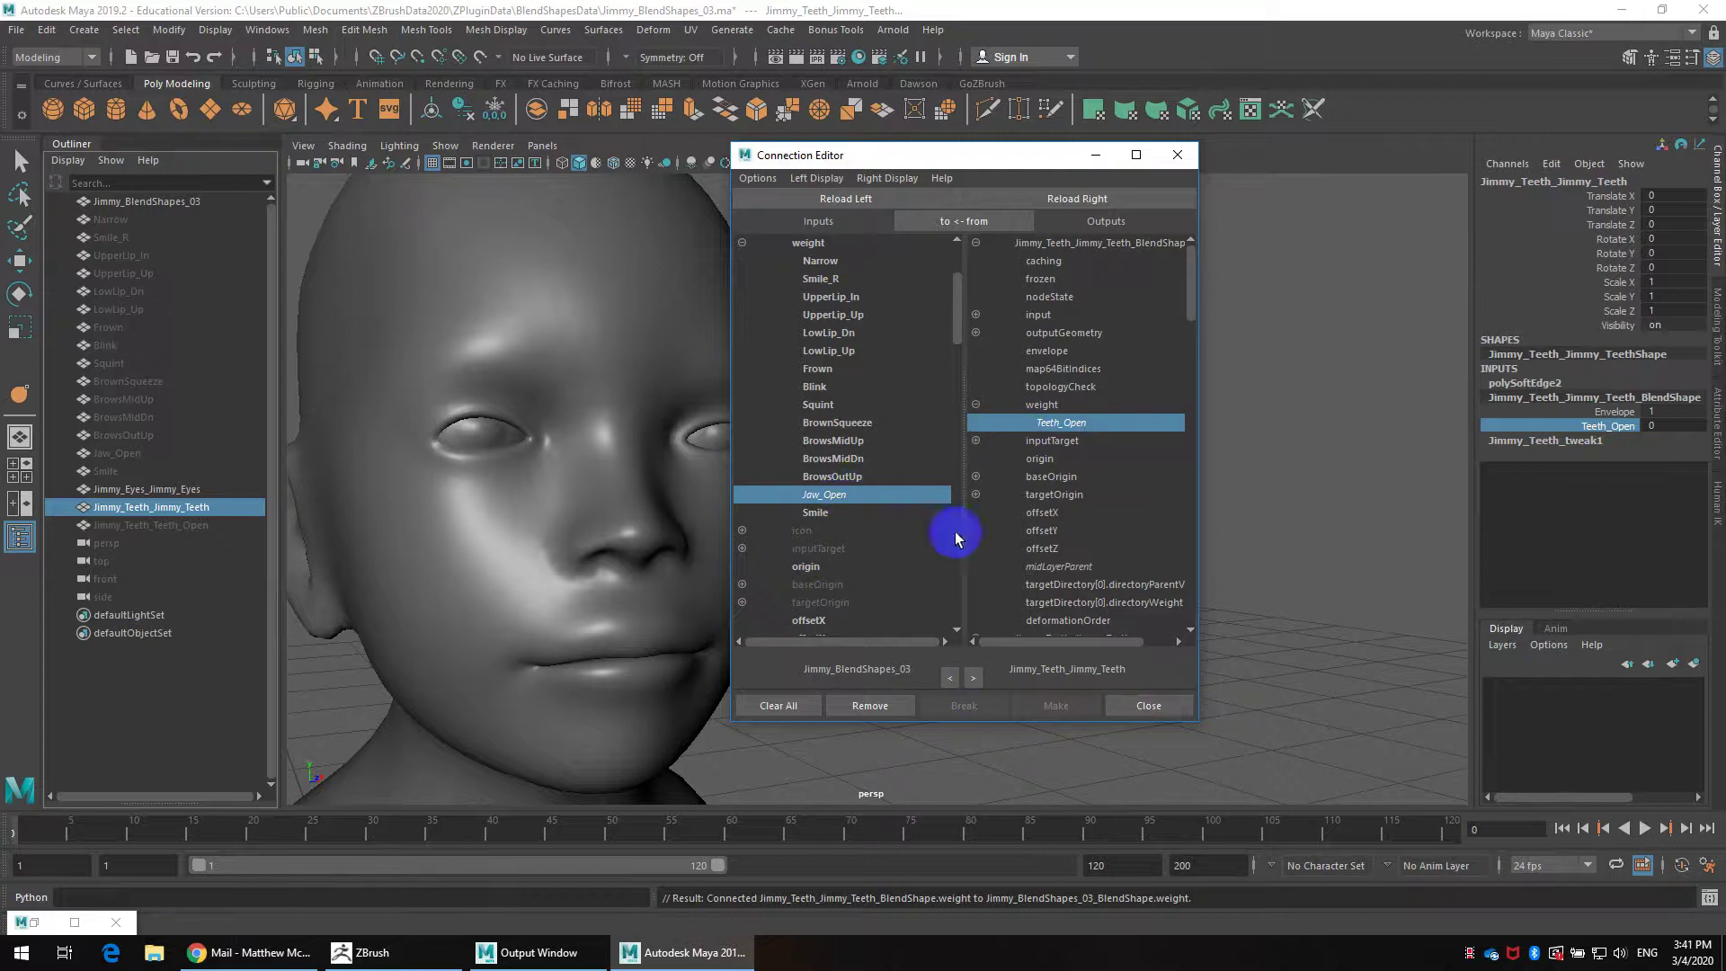
click(975, 679)
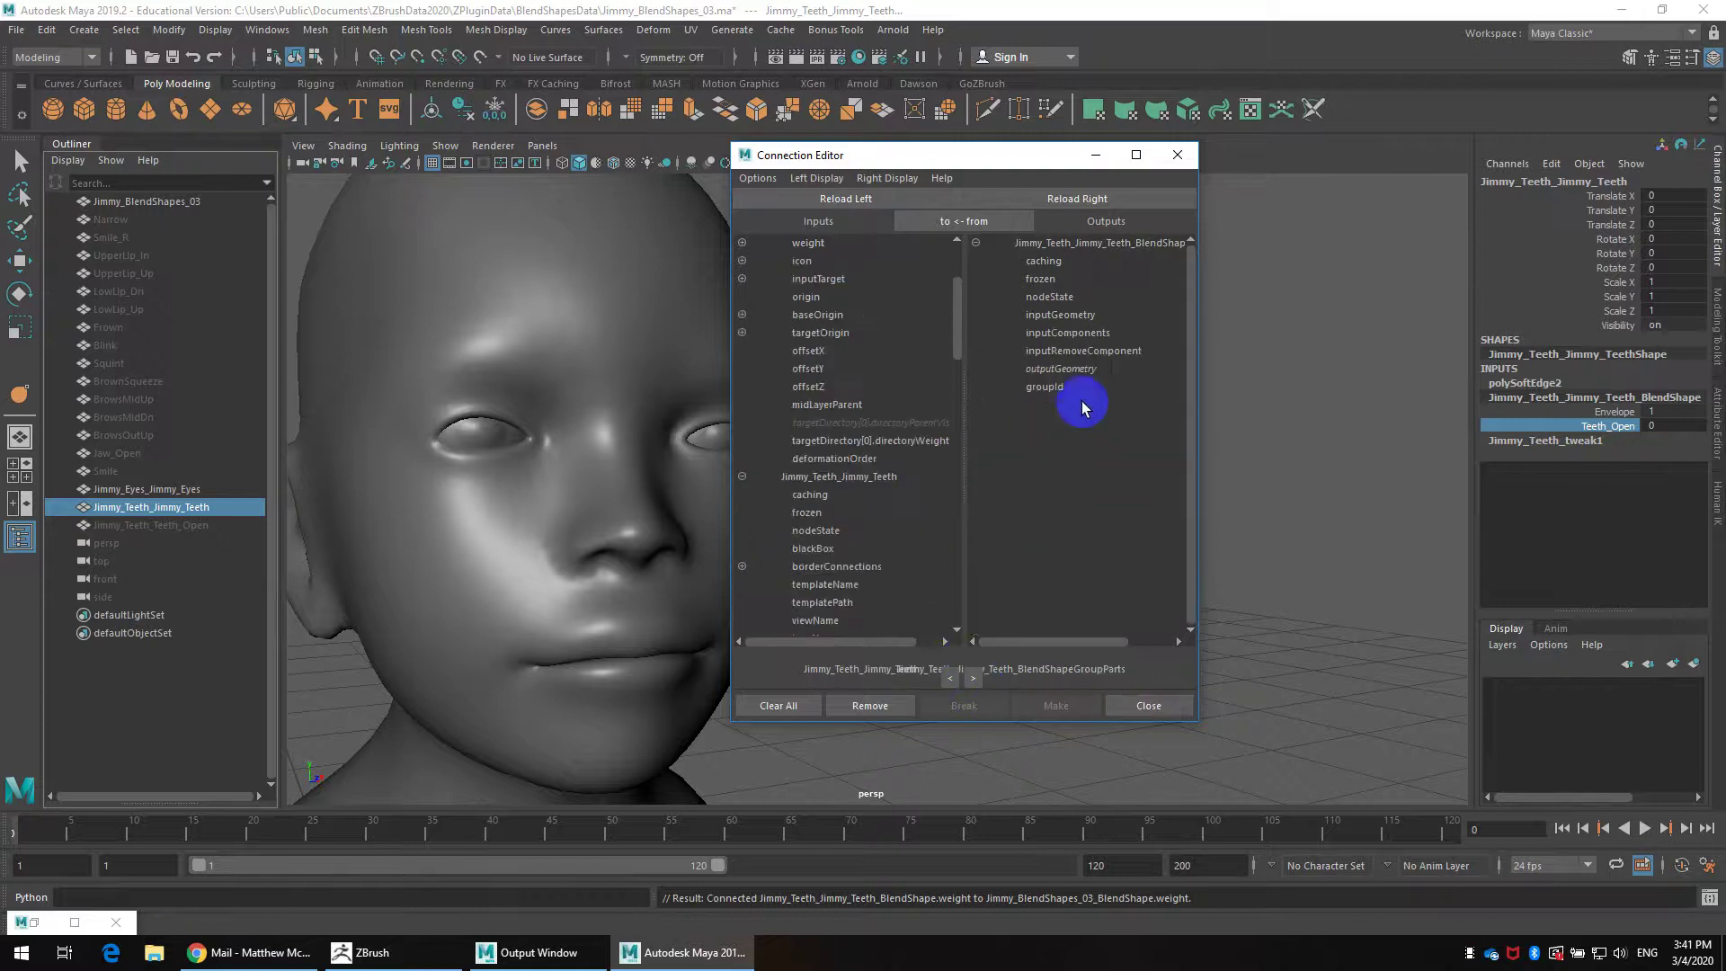
click(1159, 708)
Select the head mesh, restore the Blend Shapes window, and bring its Jaw_Open slider into reach
click(720, 556)
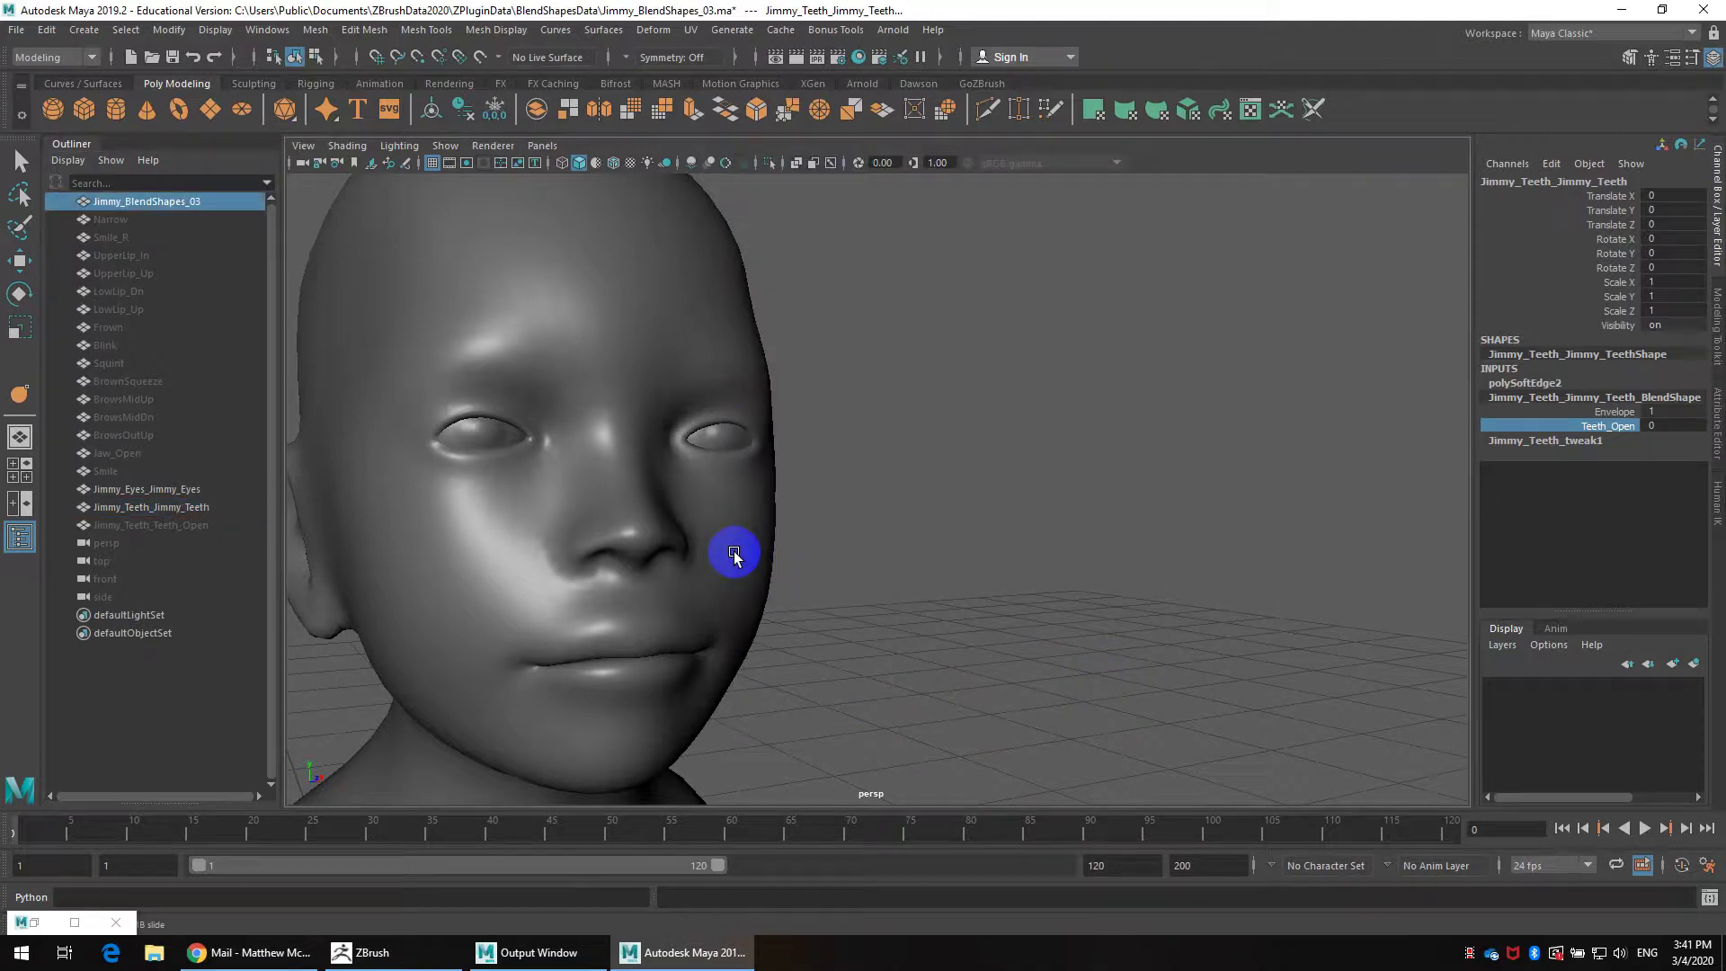
key(w)
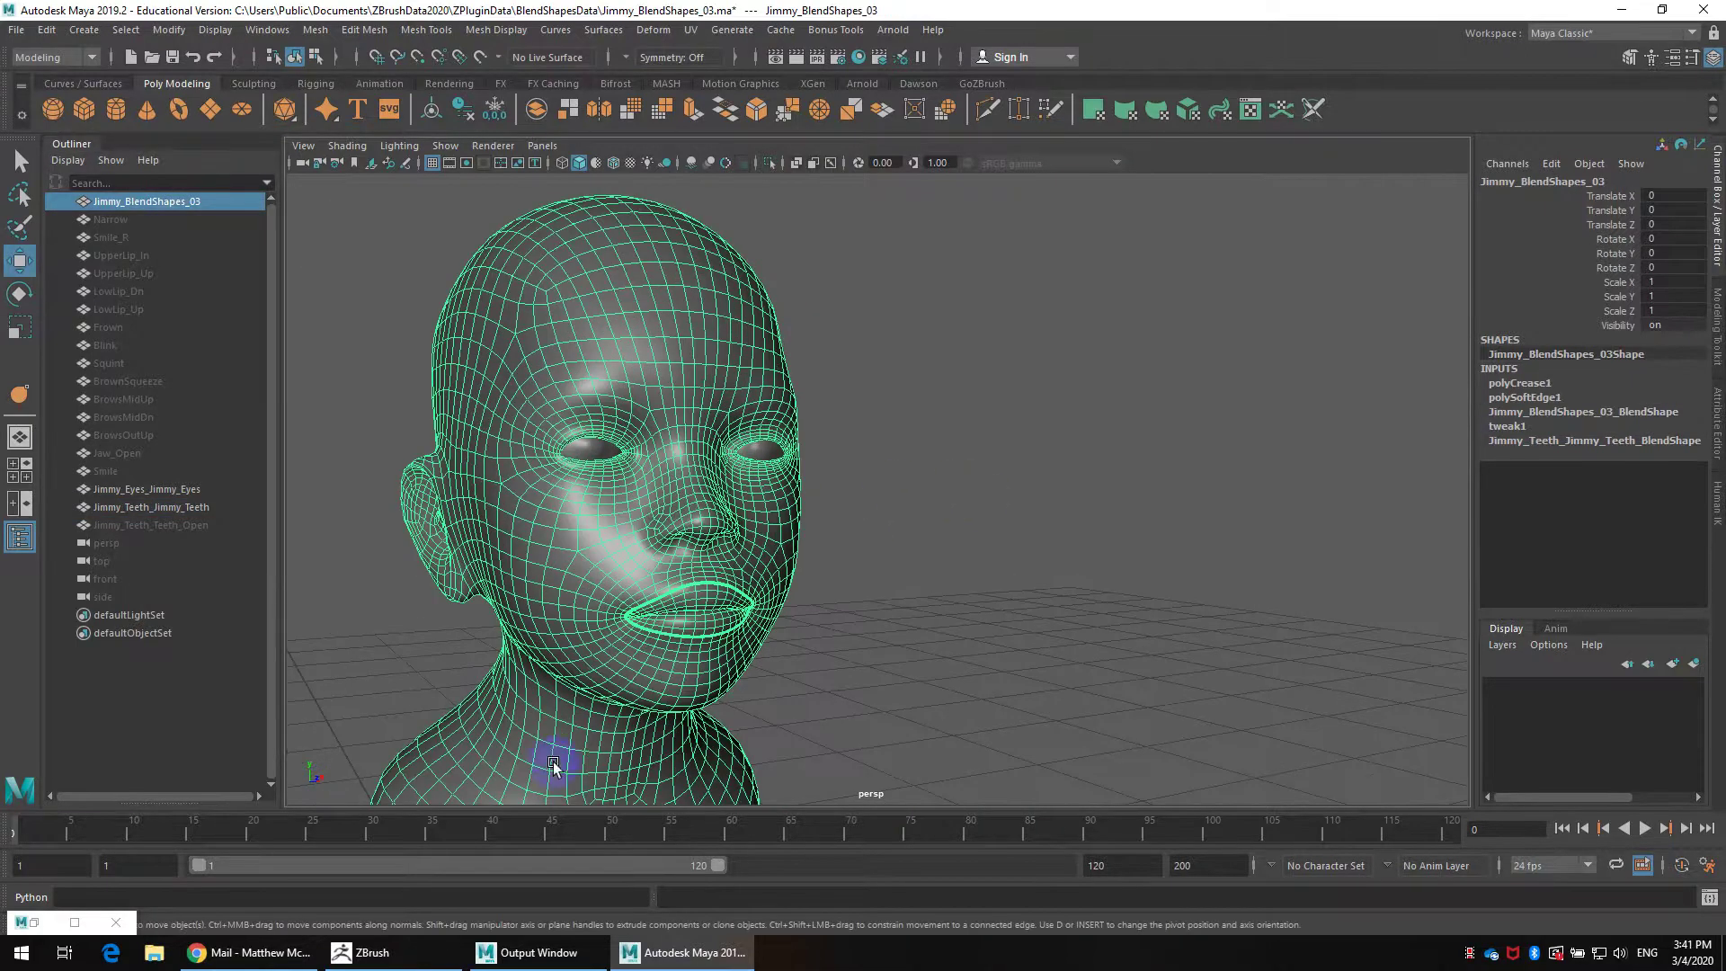
click(34, 922)
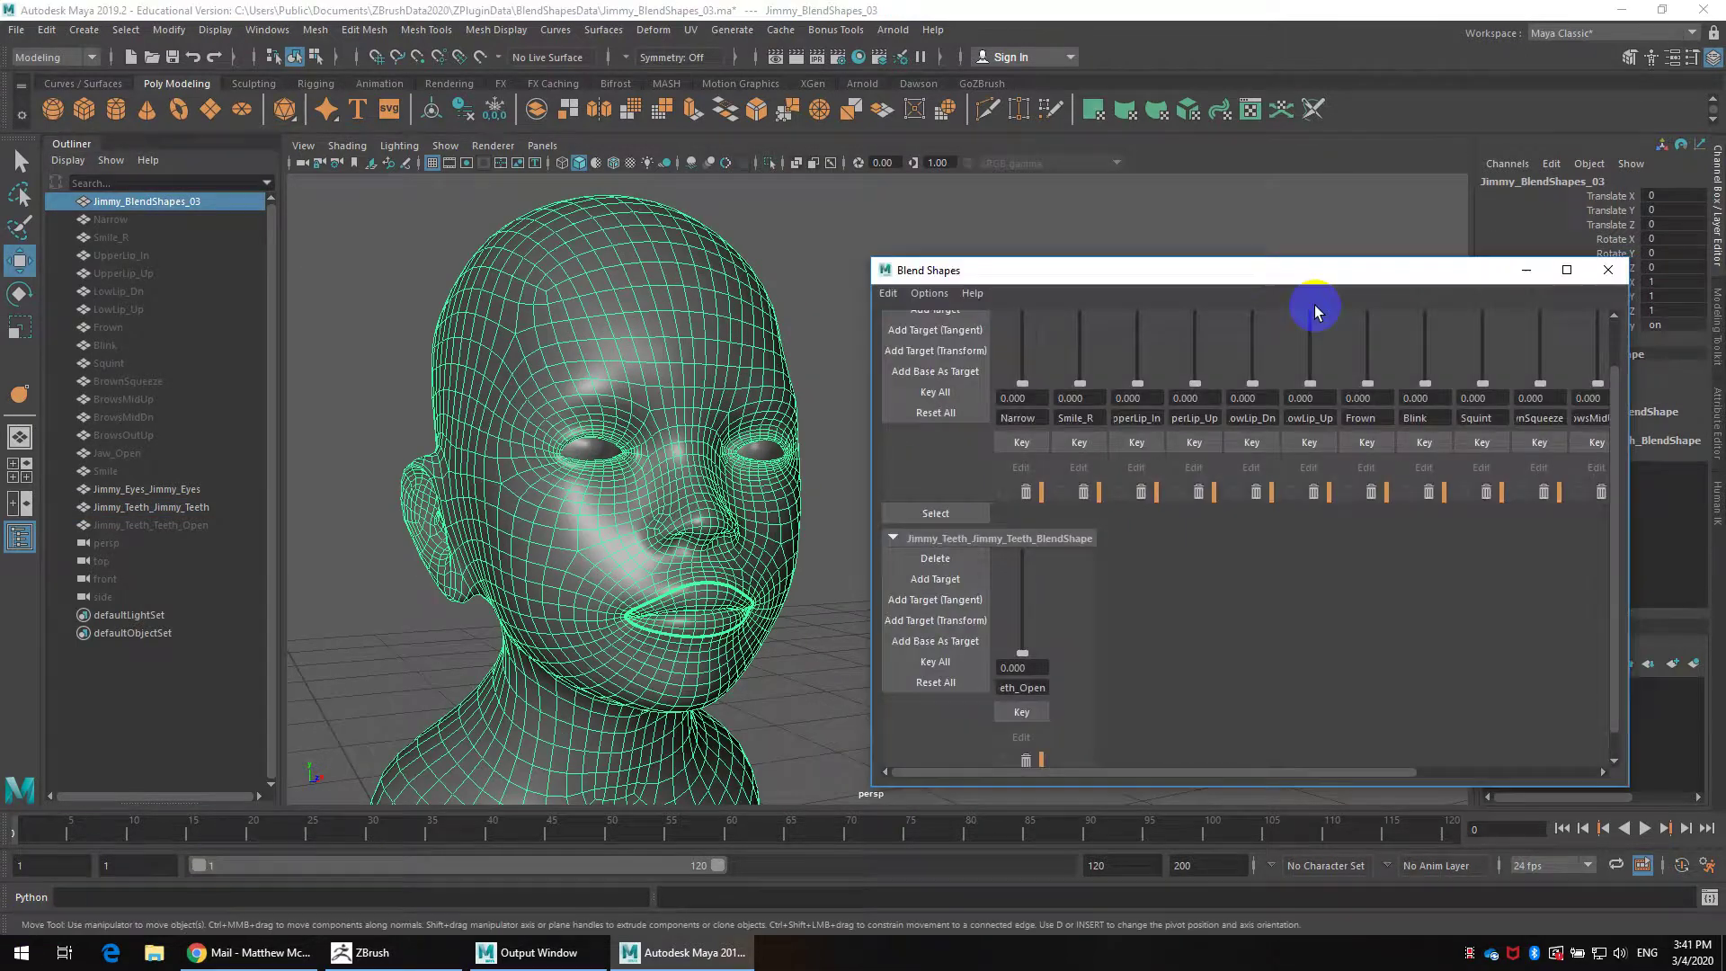
drag(1220, 778, 1457, 771)
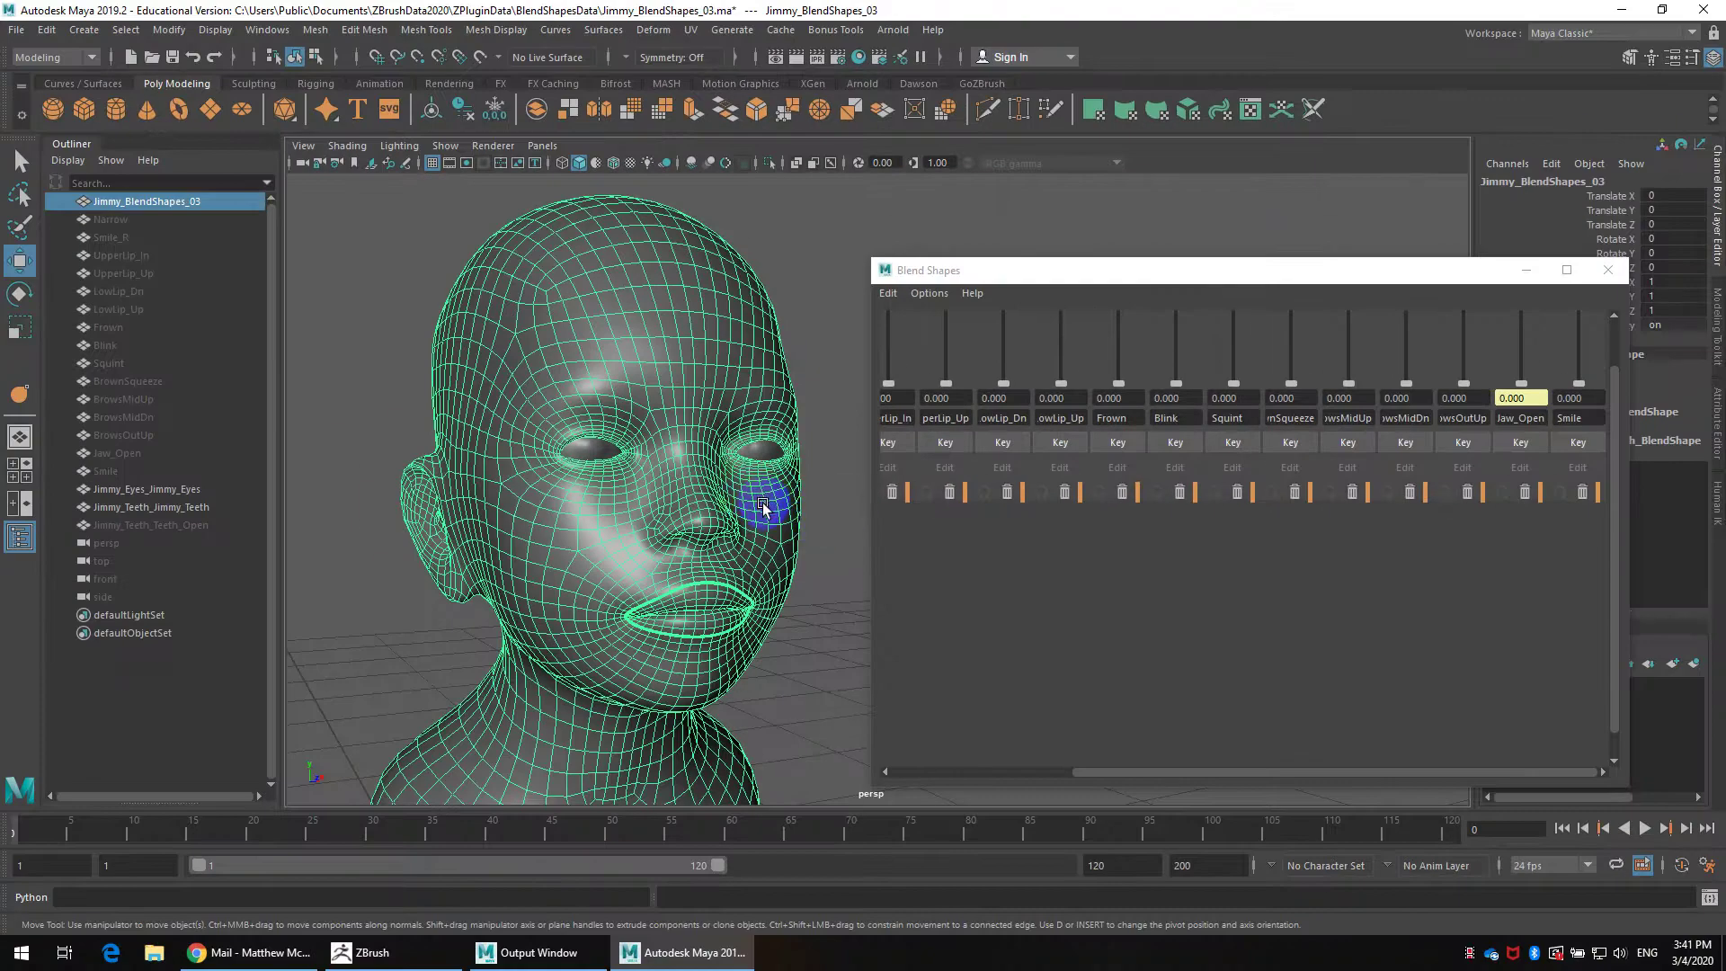
Set the head mesh to the unsmoothed display
key(F1)
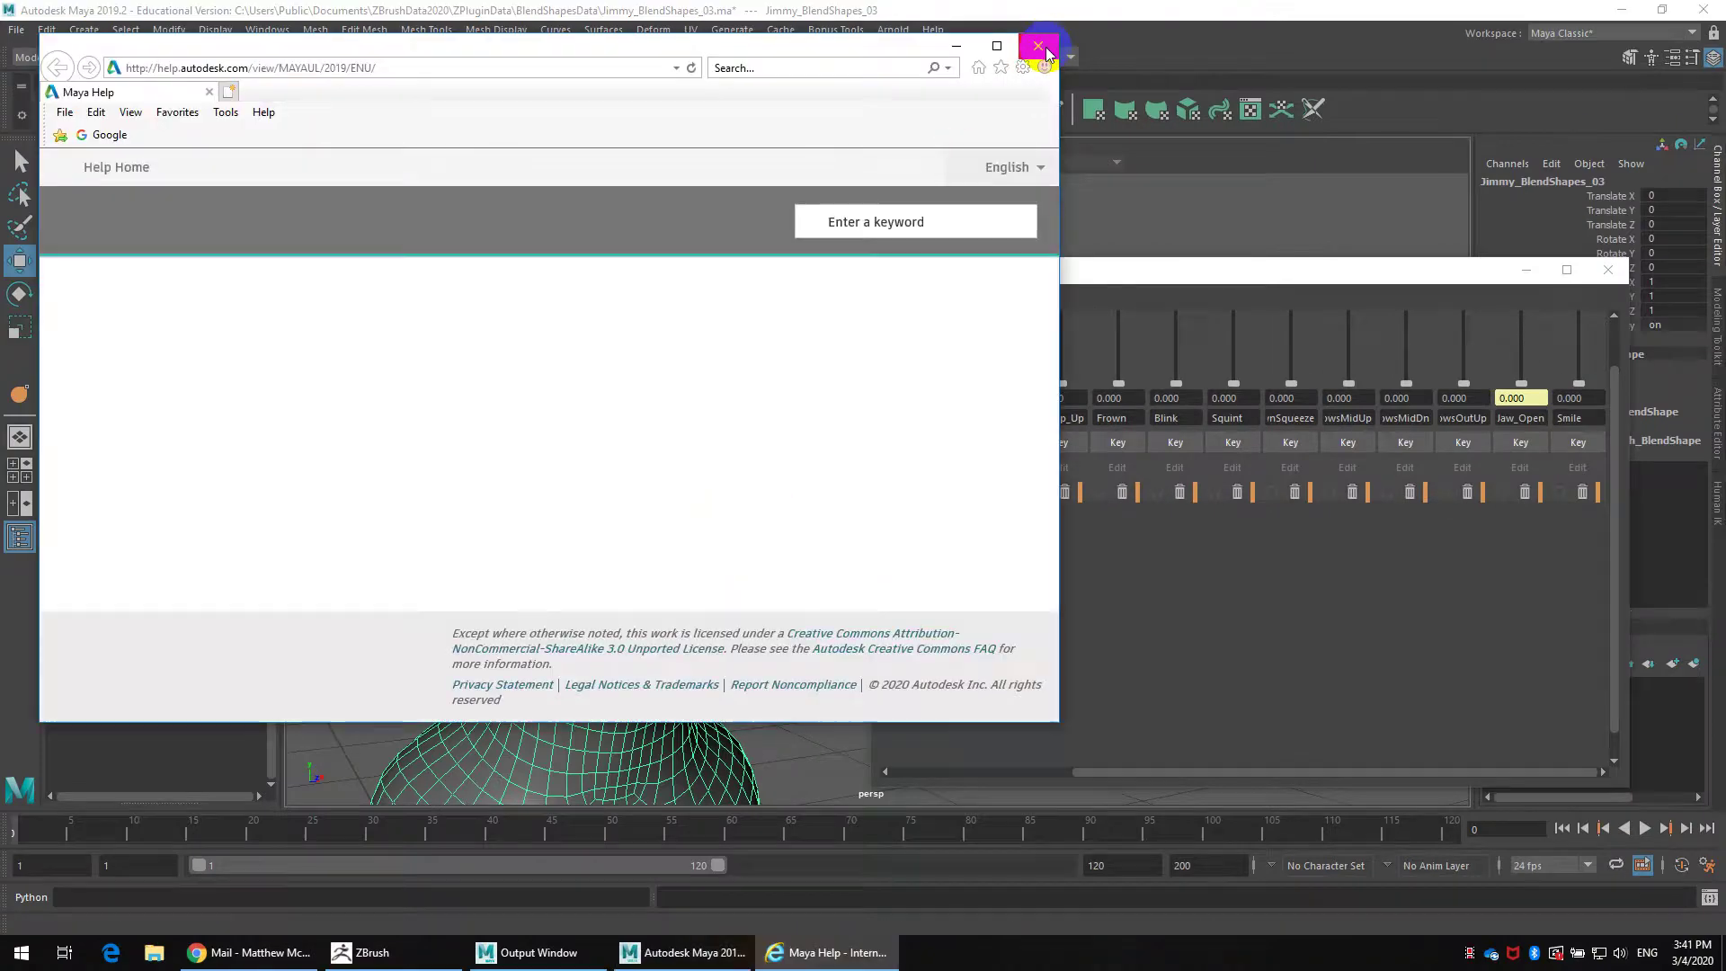
click(1039, 46)
click(729, 494)
key(1)
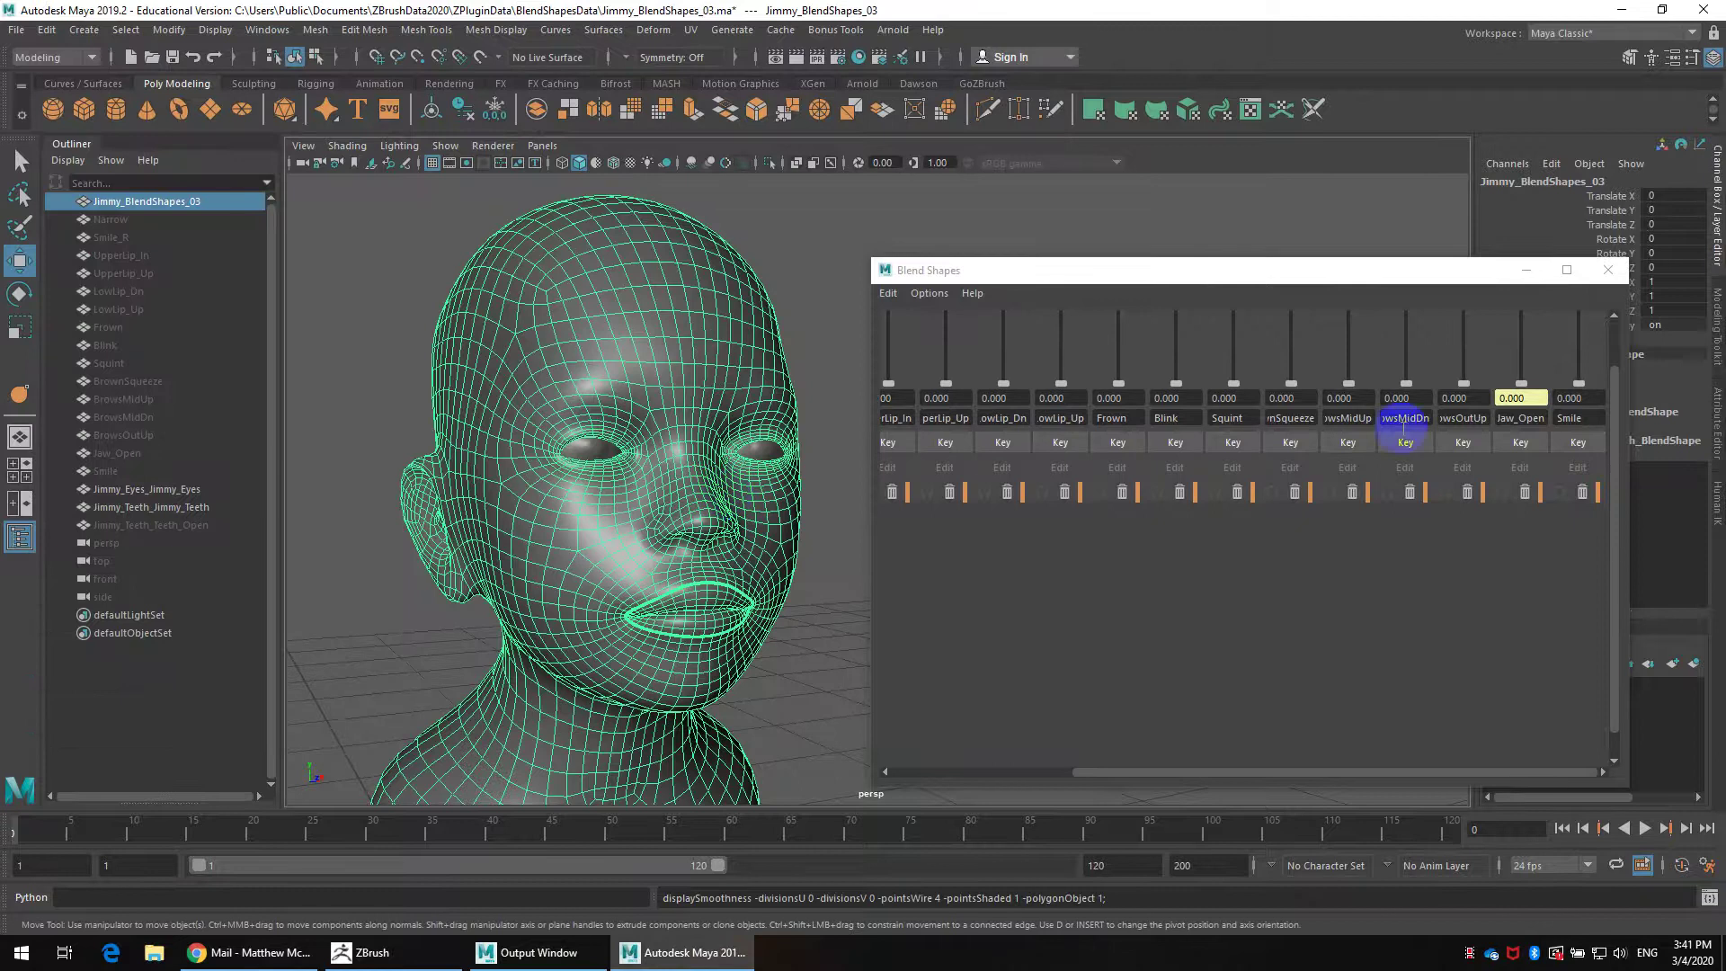
Raise the teeth's Teeth_Open weight to 1 in the Blend Shapes window
scroll(1538, 359, up, 1)
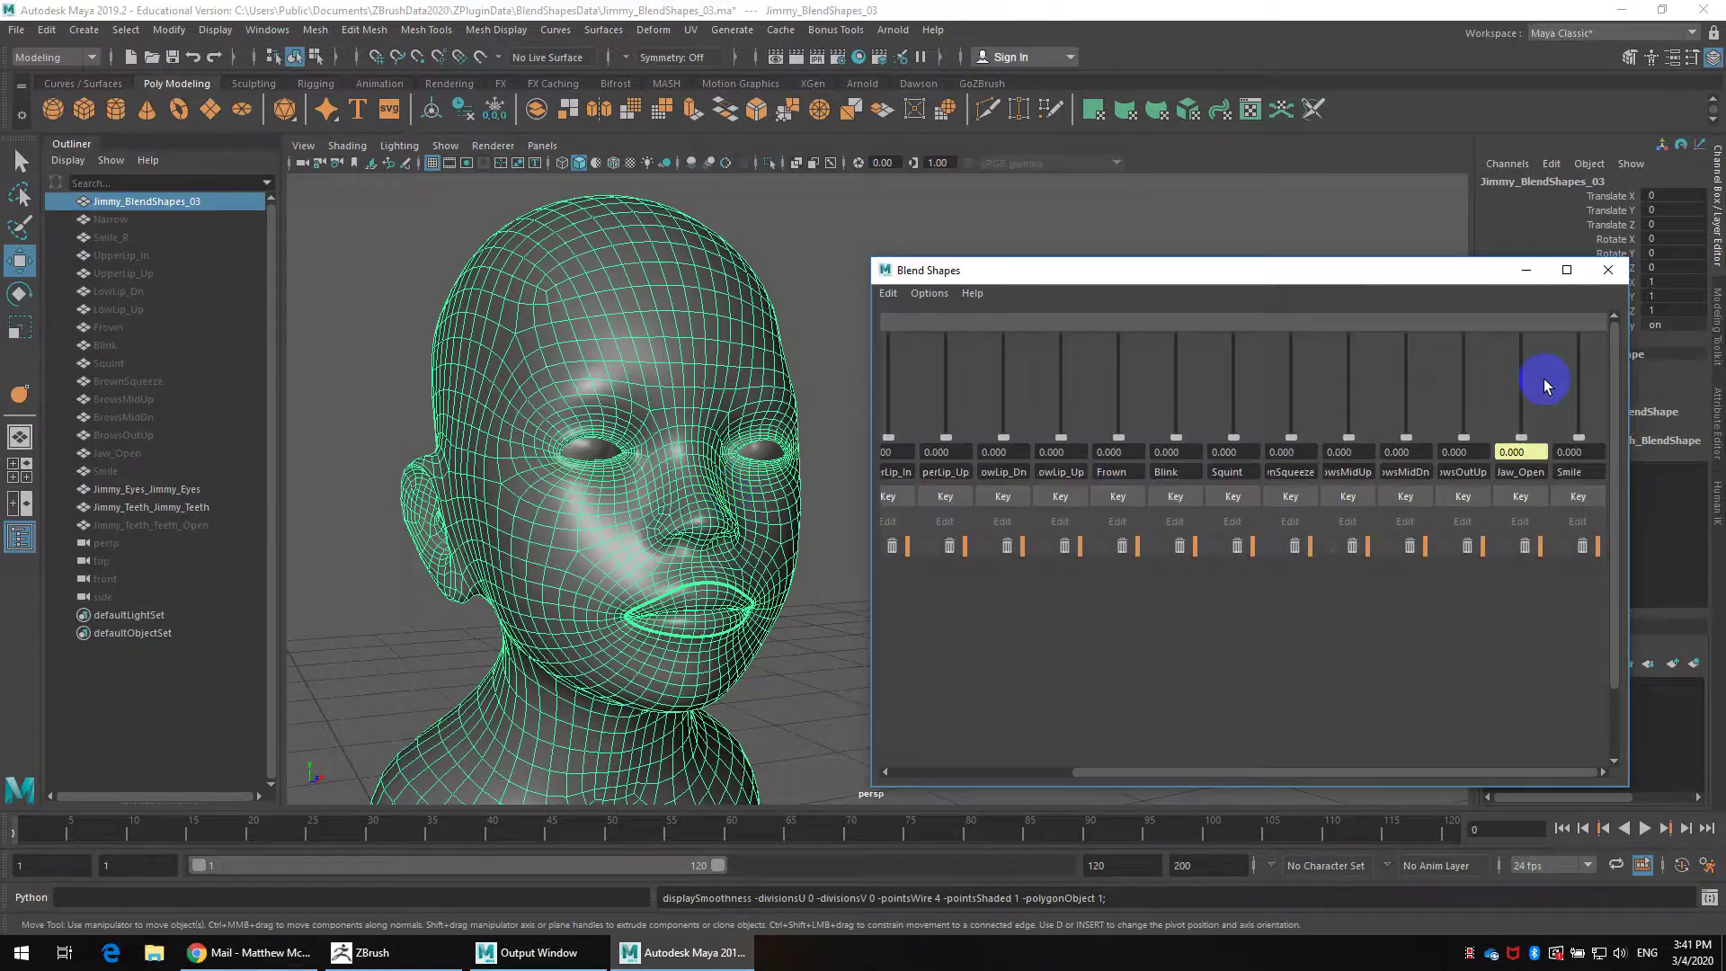
scroll(1522, 432, down, 1)
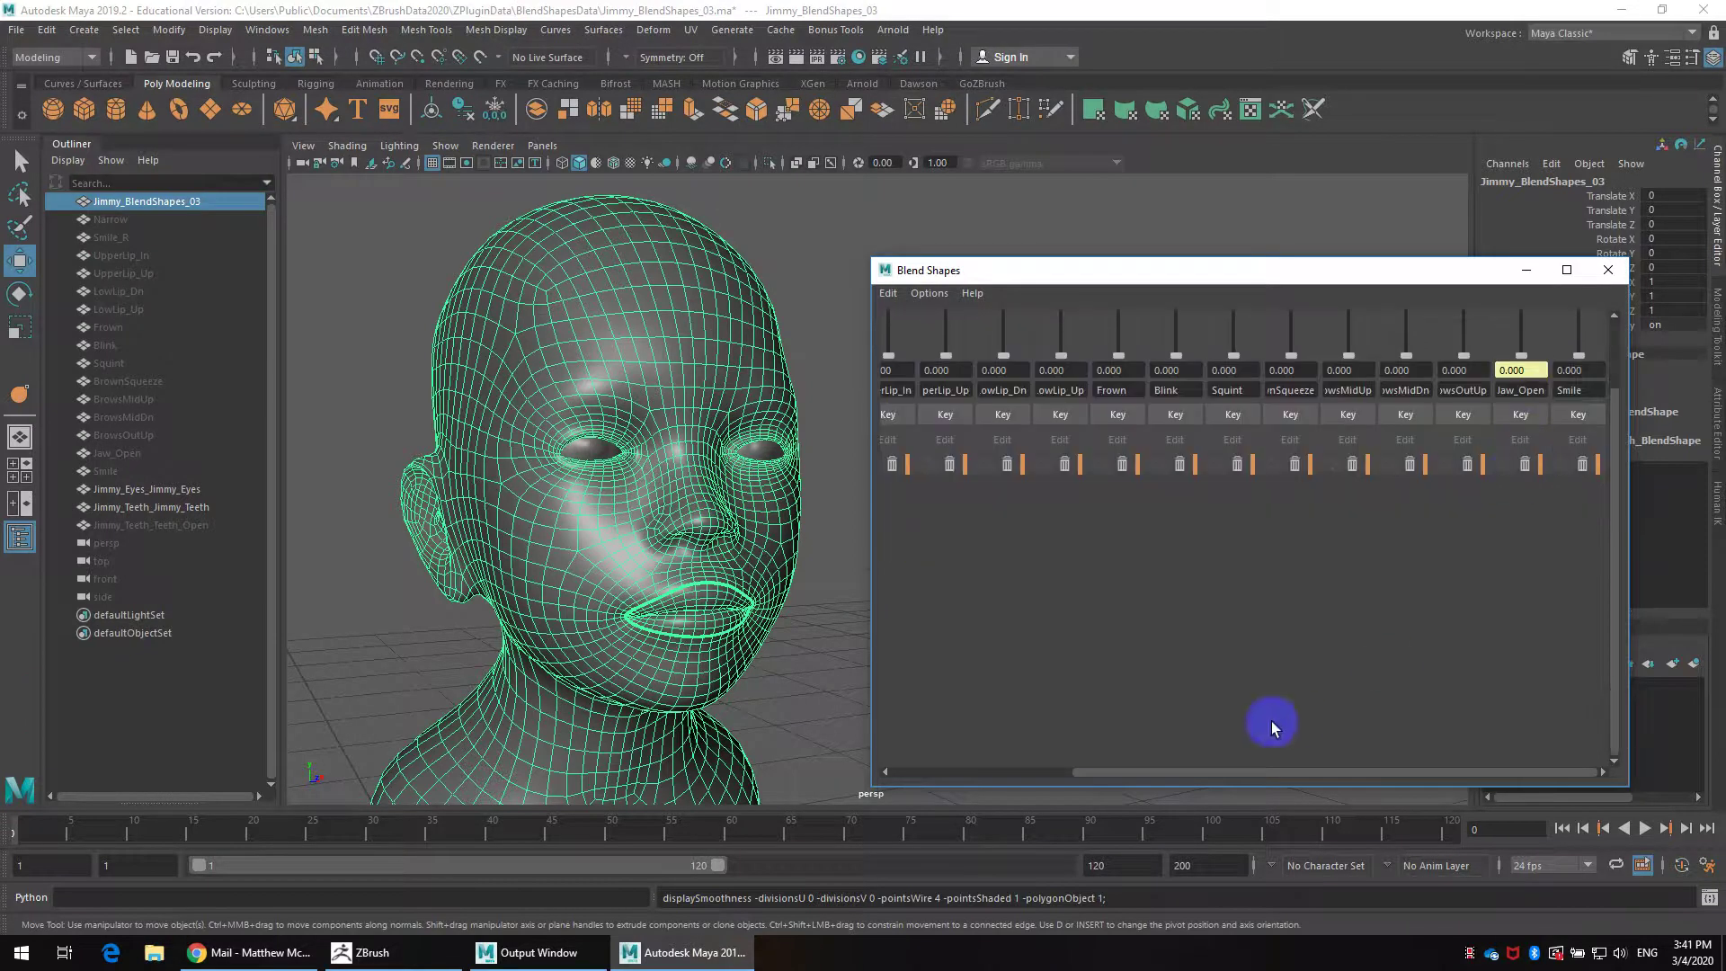
drag(1205, 771, 805, 796)
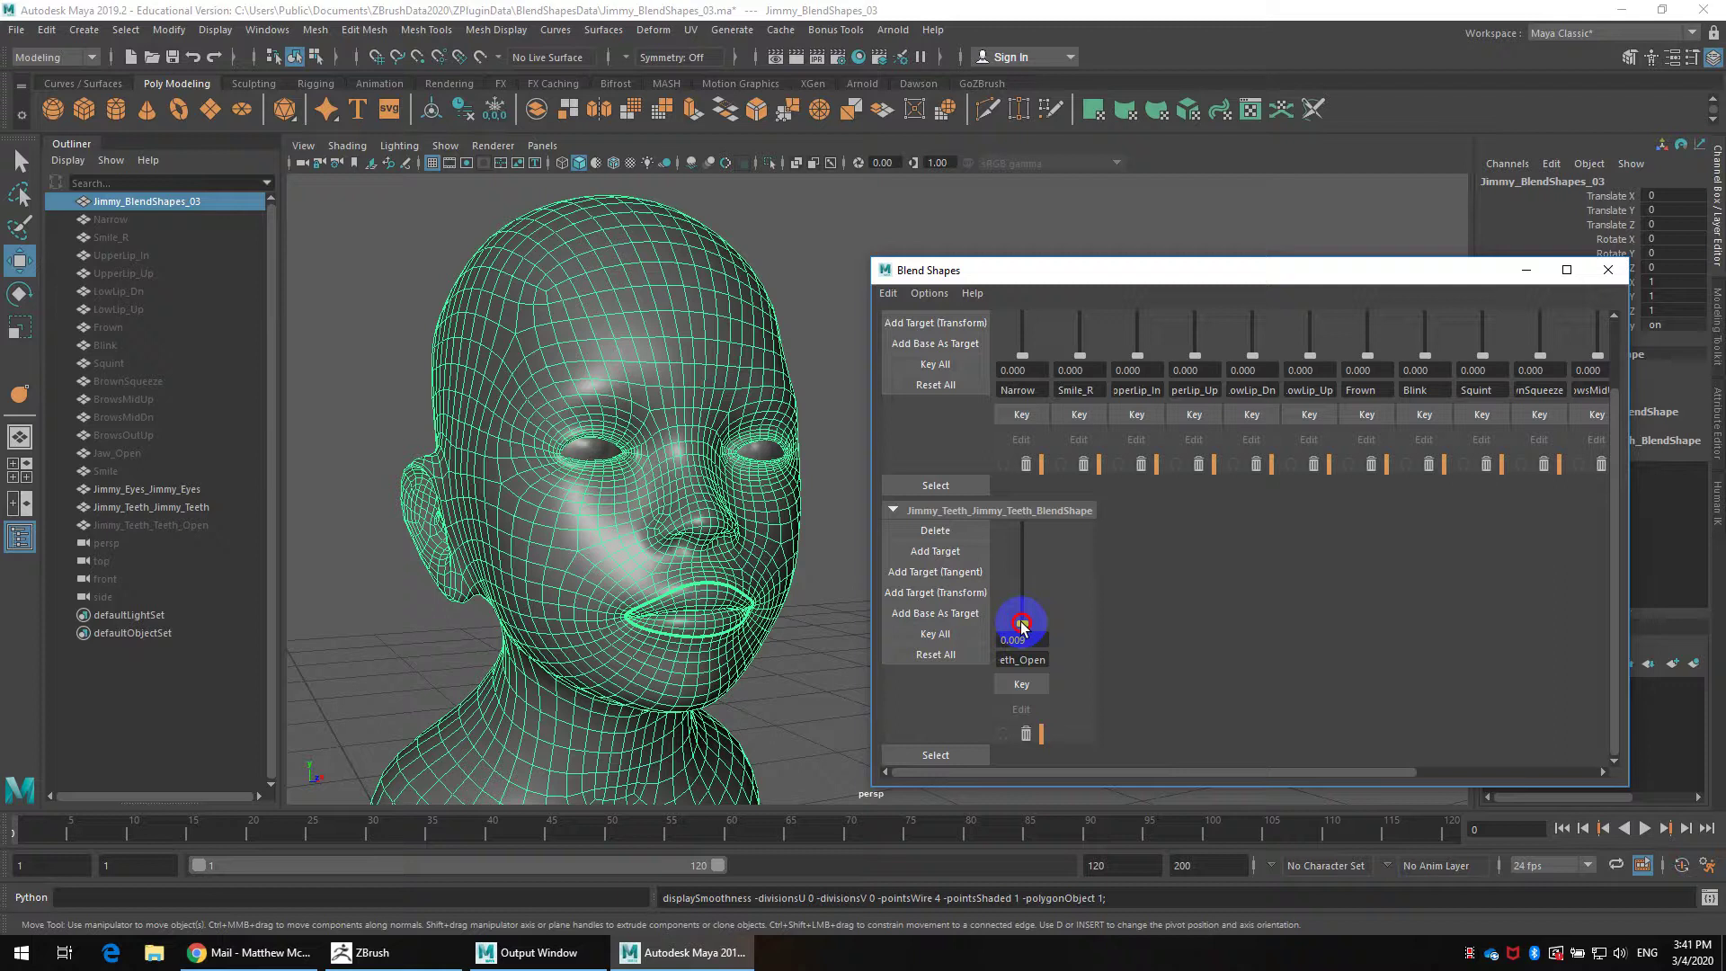
drag(1021, 624, 452, 32)
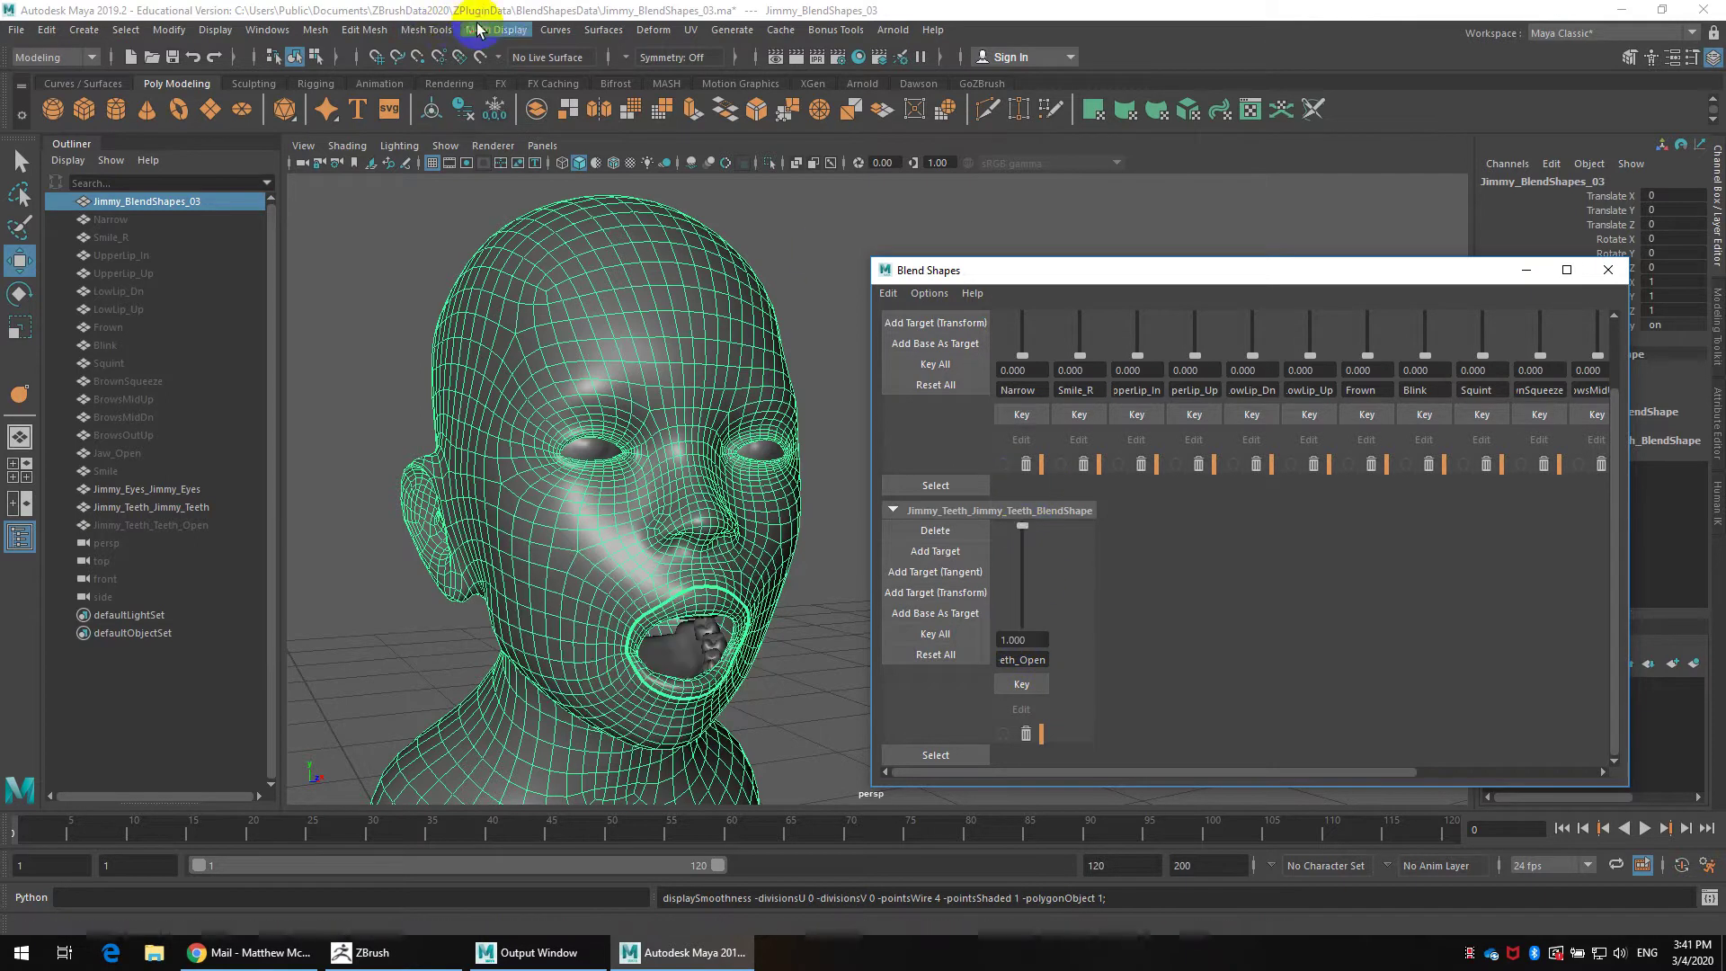
Open the Connection Editor and move the Blend Shapes window out of its way
click(494, 30)
mouse_move(267, 29)
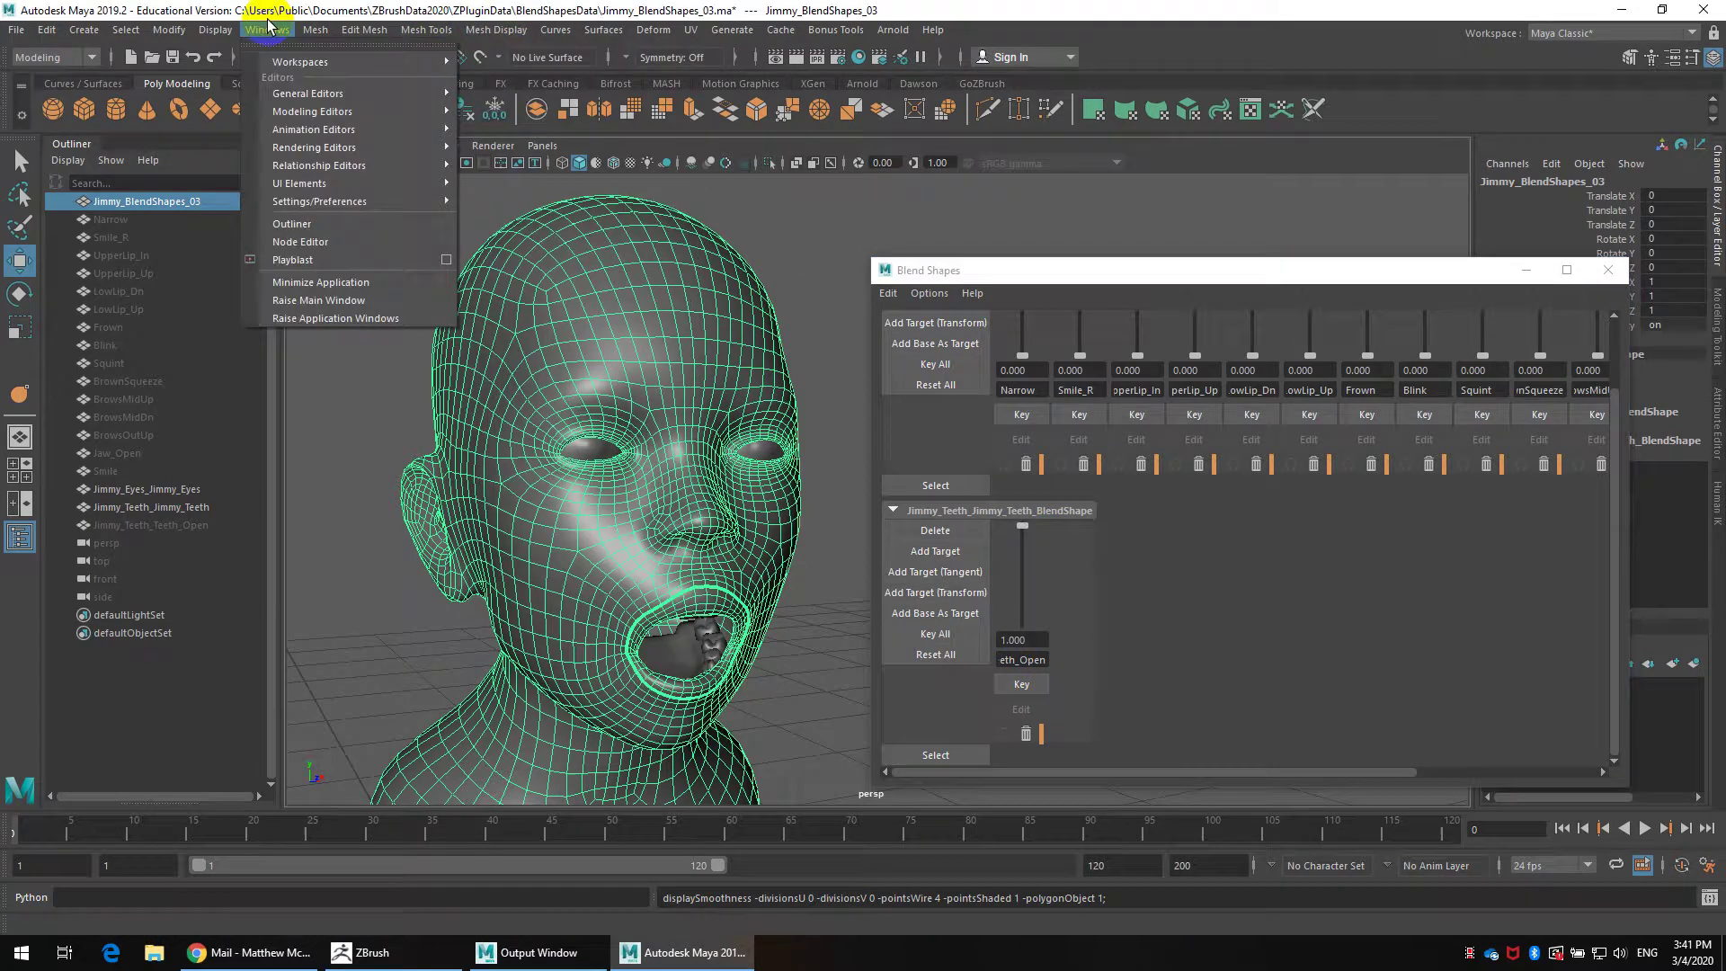
mouse_move(351, 94)
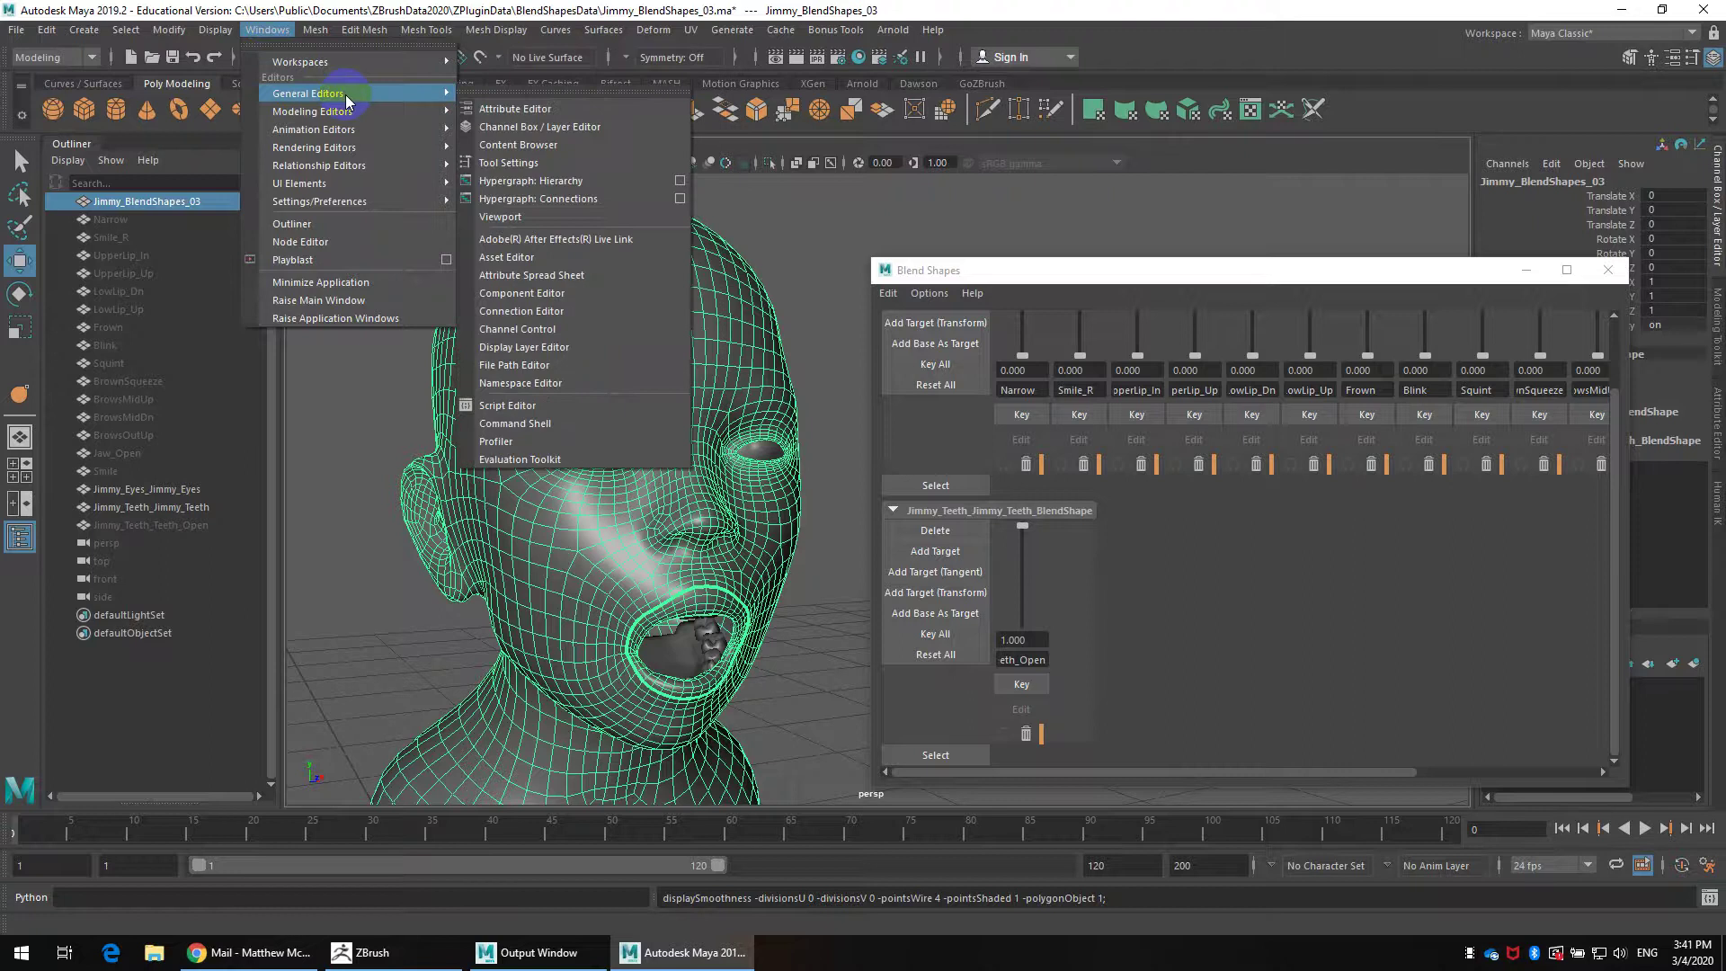
click(543, 312)
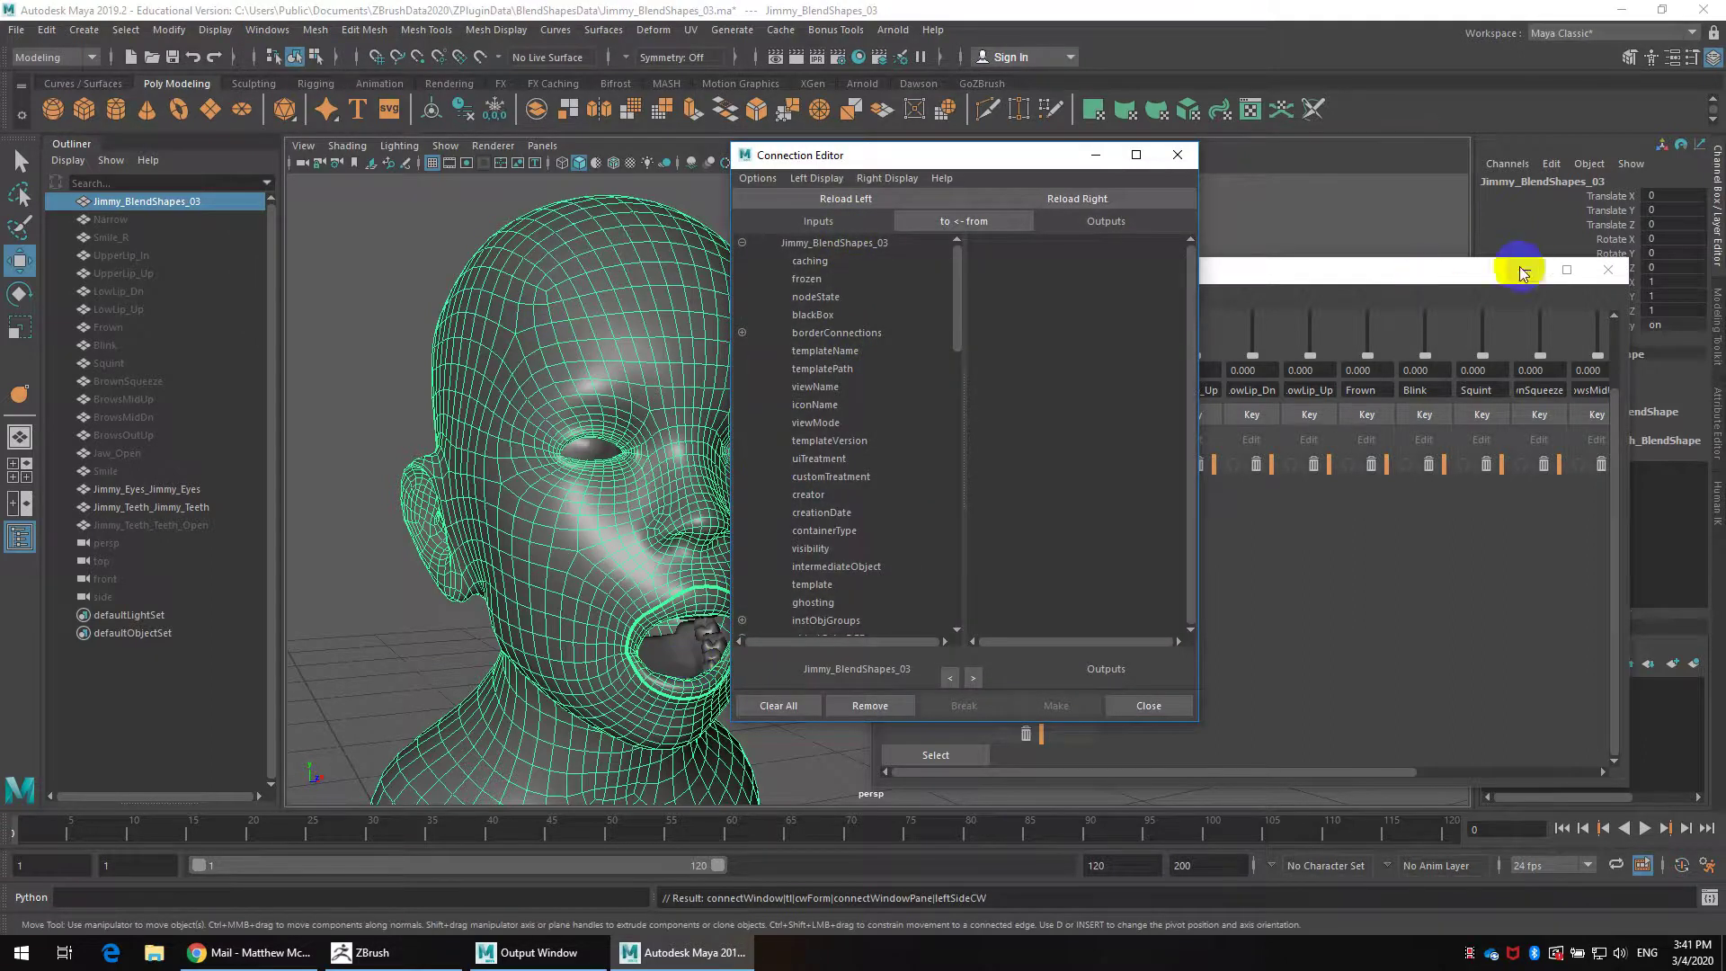
drag(1523, 272, 1012, 706)
Select the node connected to the head's Jaw_Open channel, load it into the Connection Editor's "to" side, and expand its weight attribute
click(1573, 413)
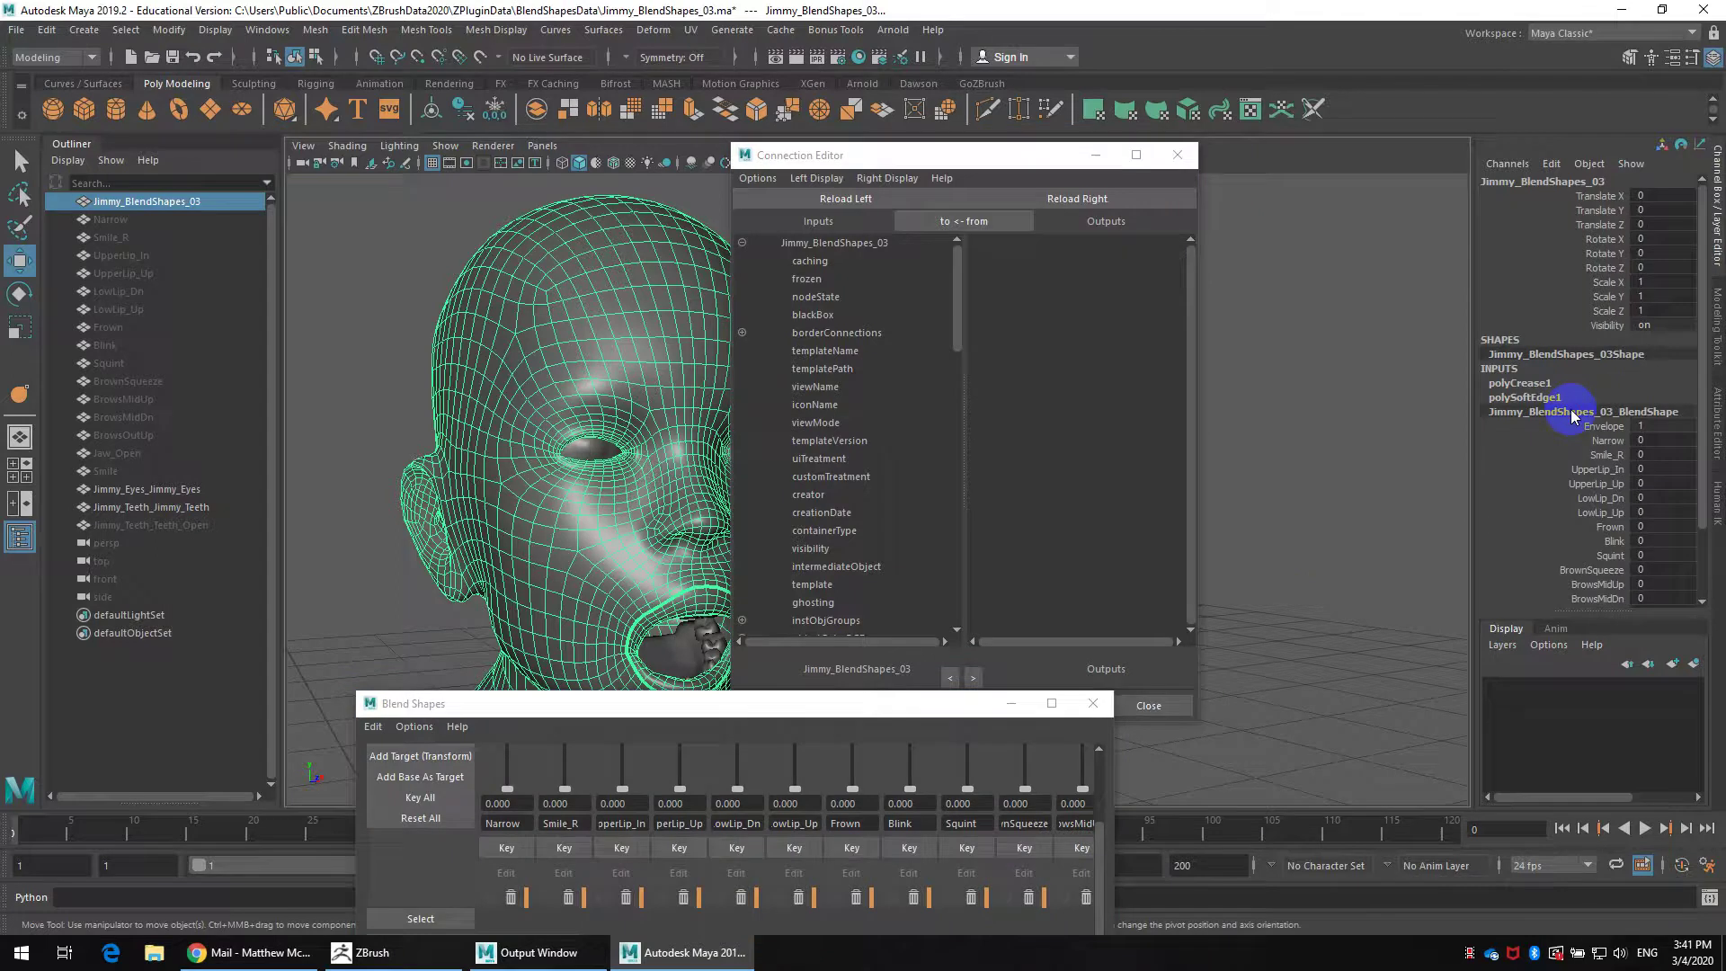
scroll(1582, 449, down, 3)
click(1603, 515)
click(1608, 545)
right_click(1610, 545)
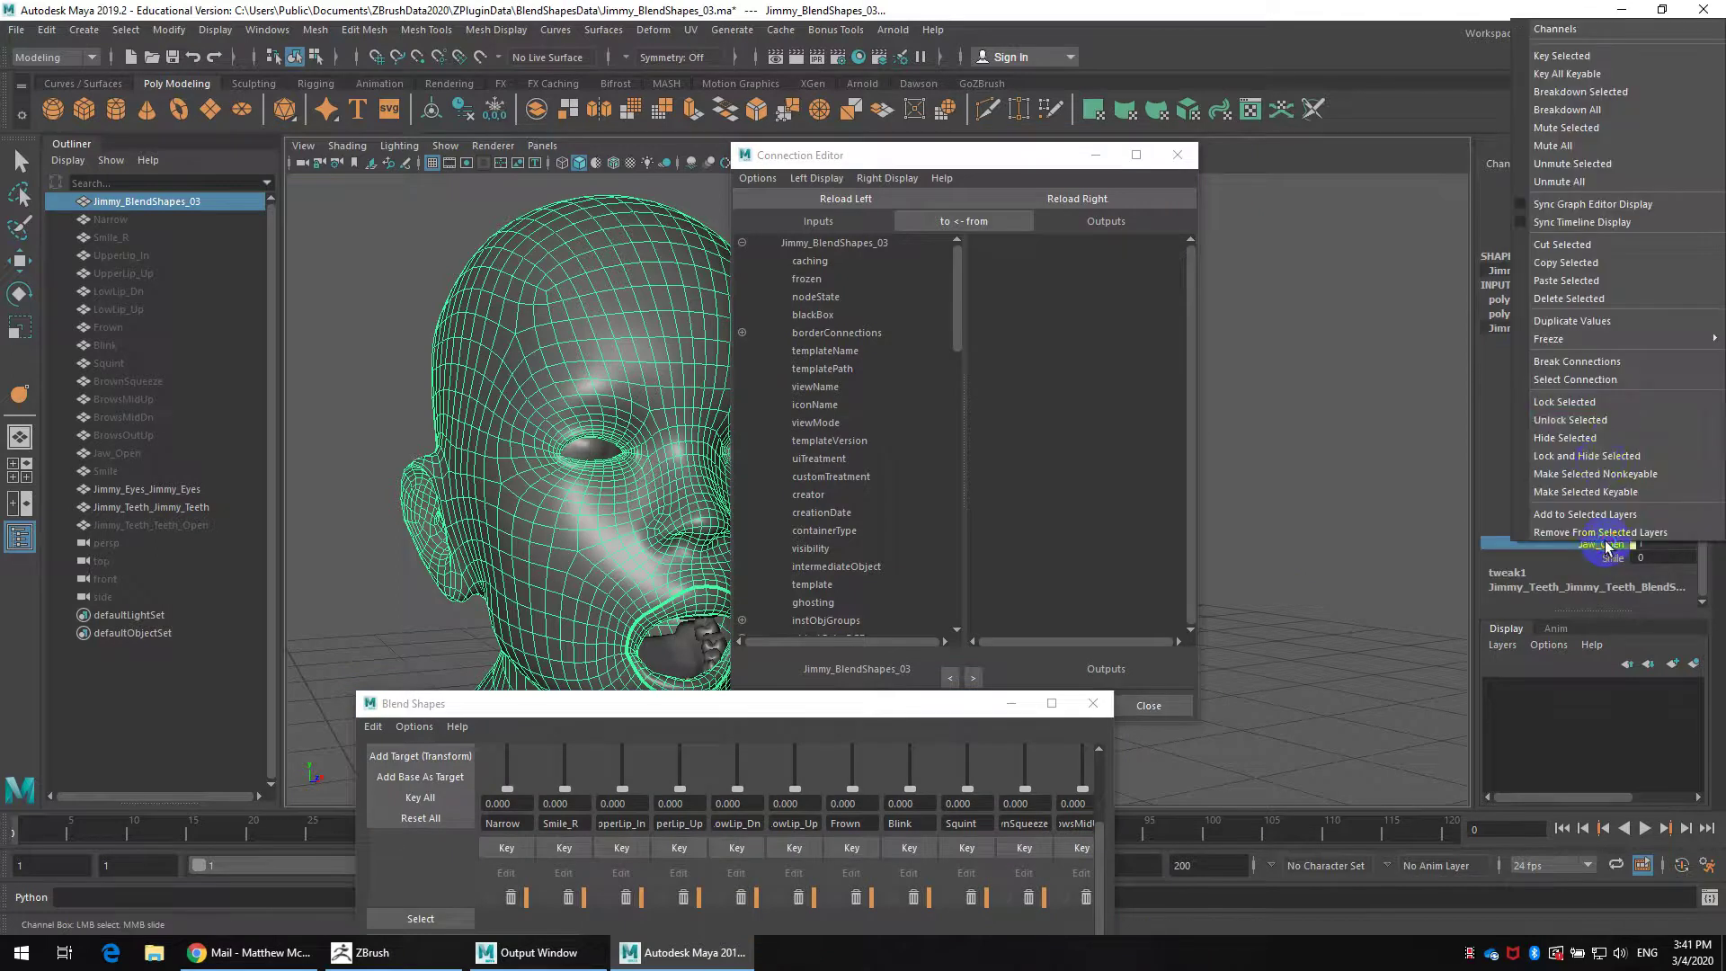
click(1599, 380)
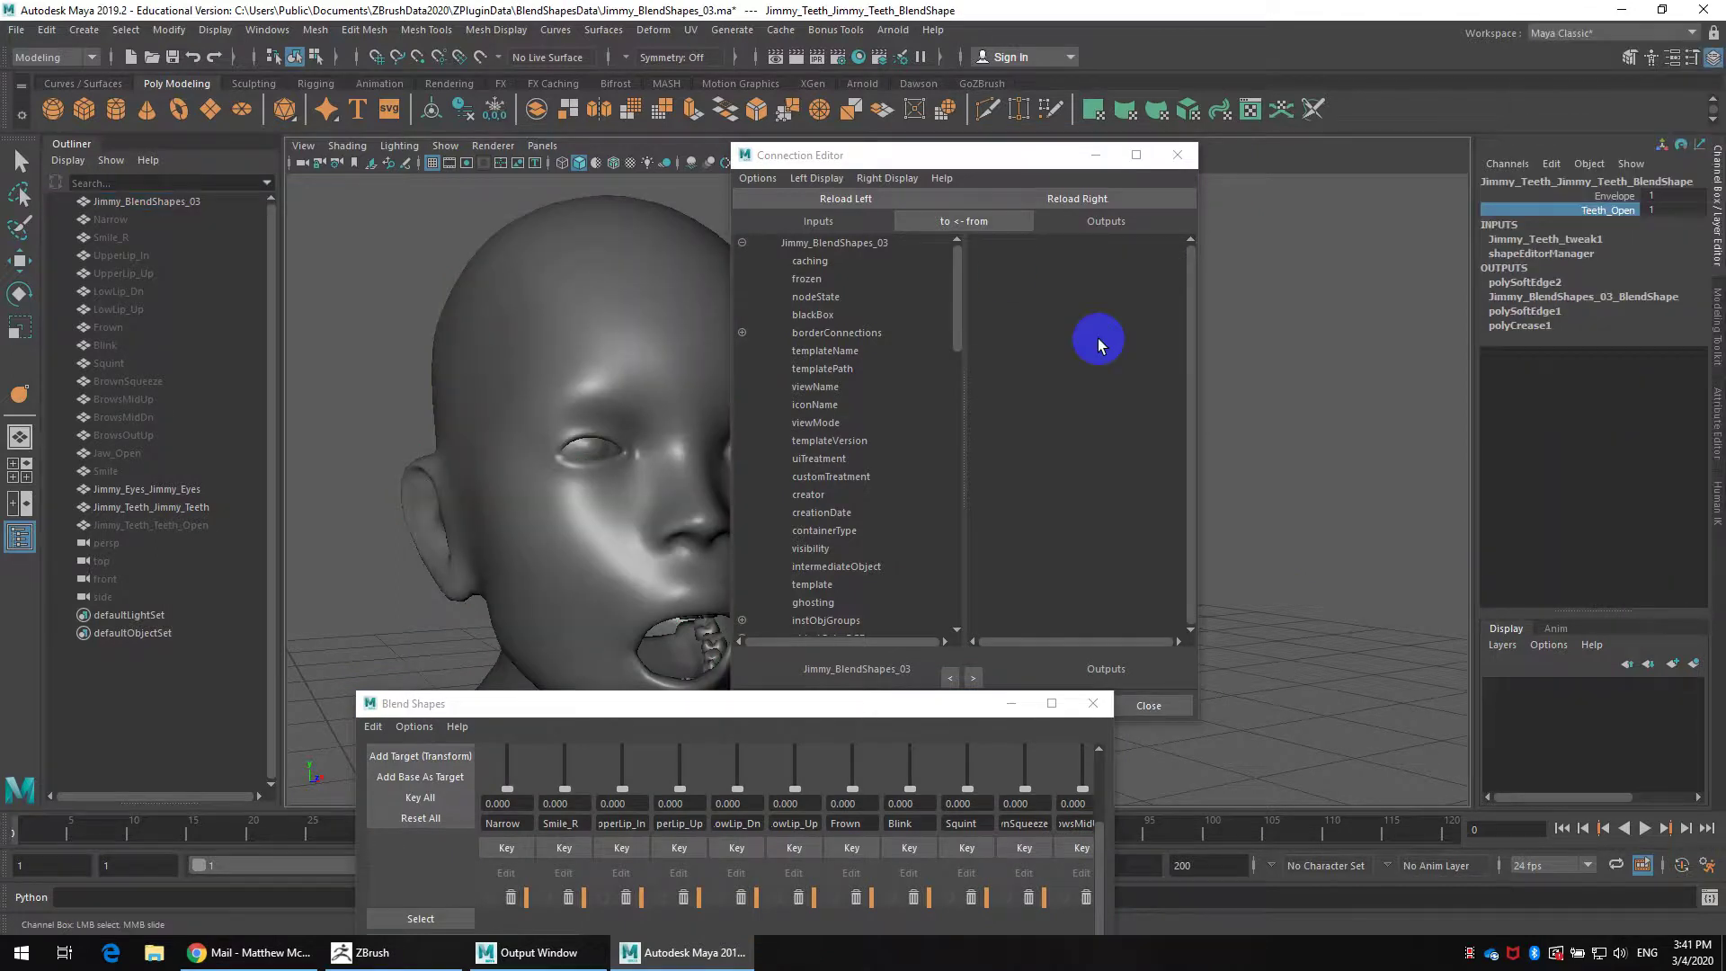
click(839, 198)
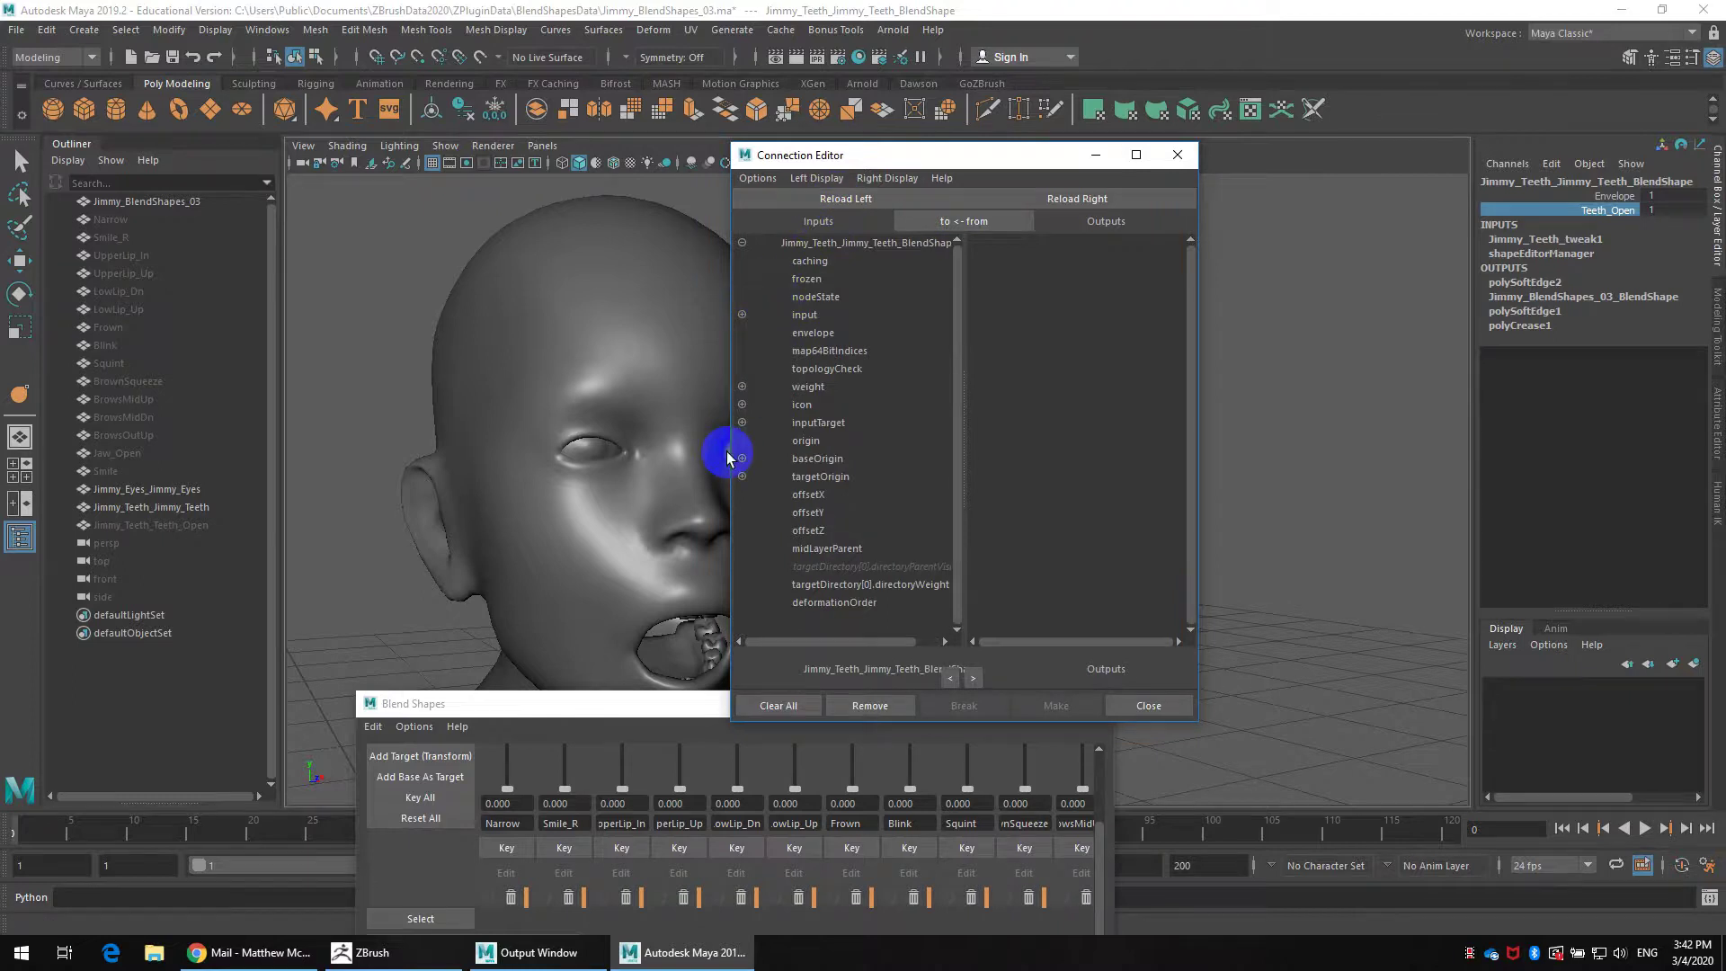
click(742, 388)
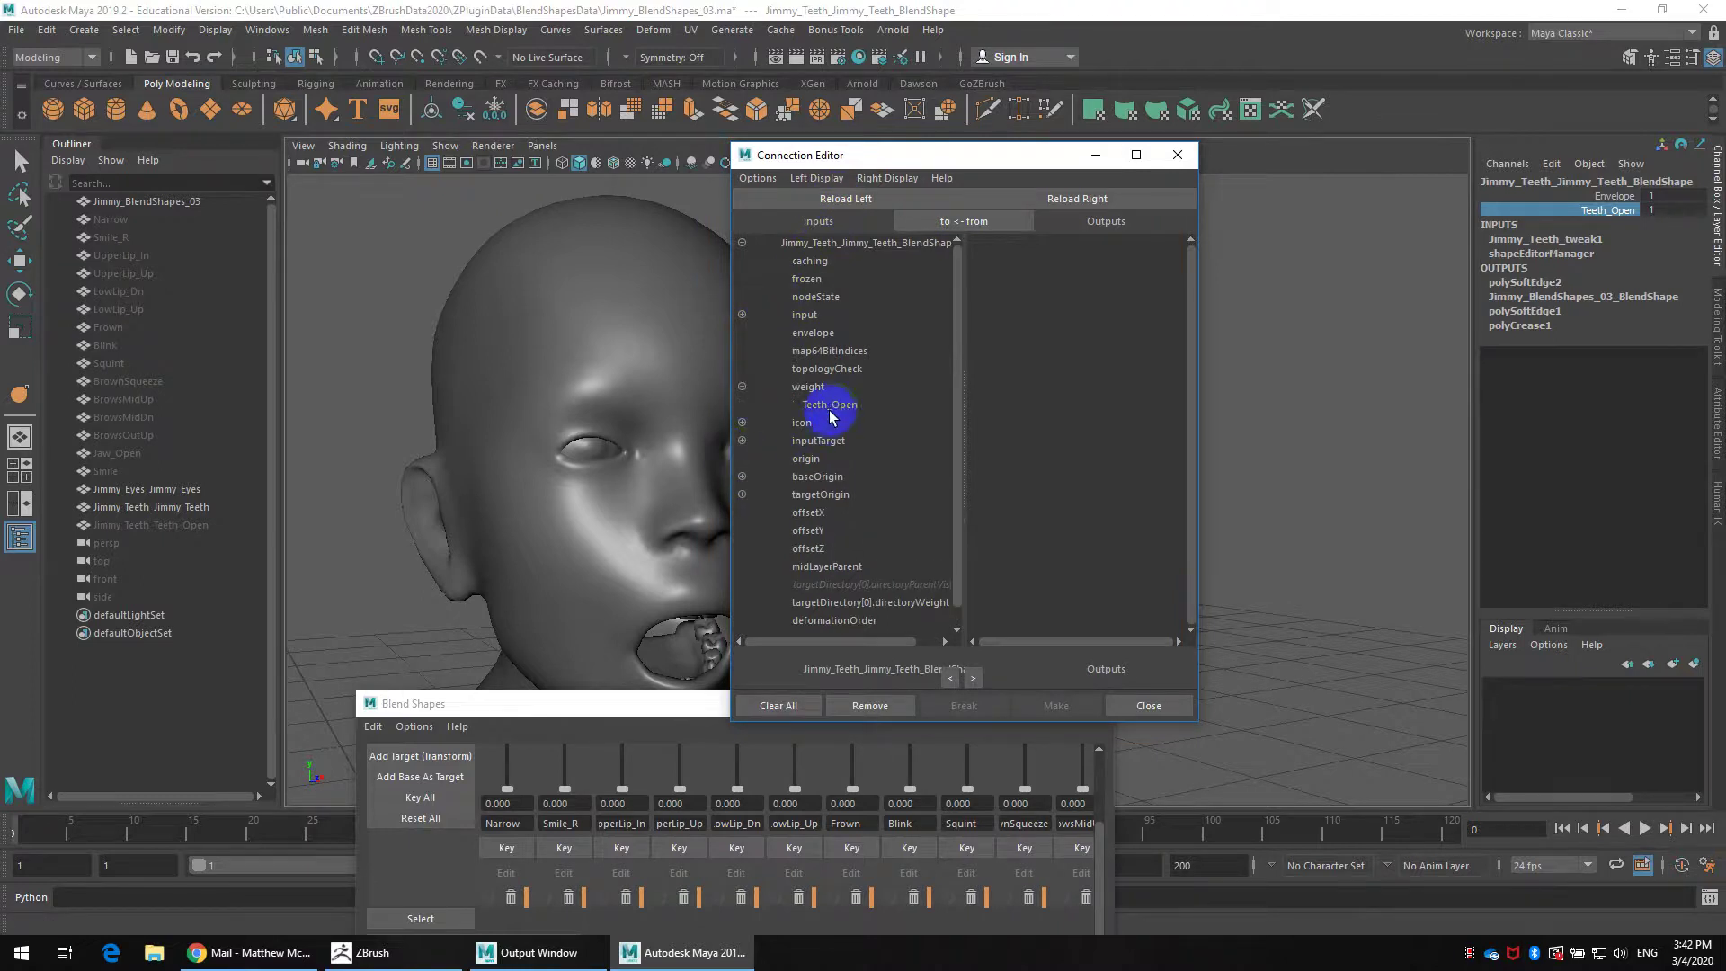
Load the head mesh's blend shape node into the Connection Editor's "from" side and expand its weight attribute
key(w)
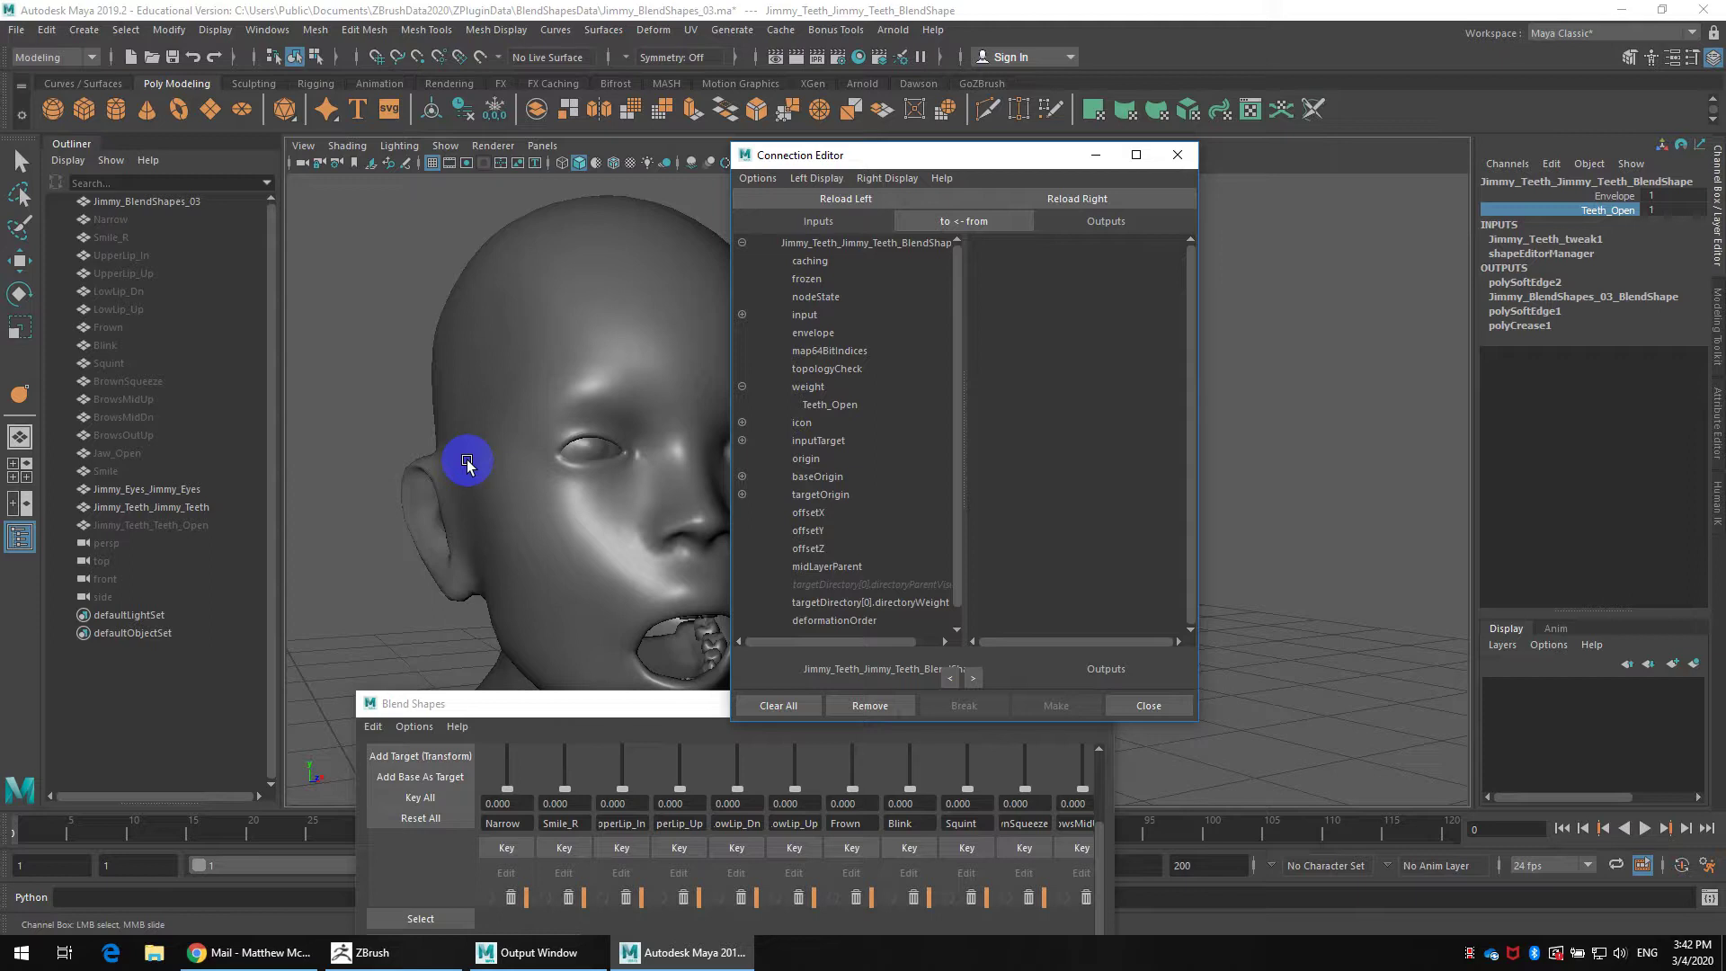
click(568, 346)
click(1582, 415)
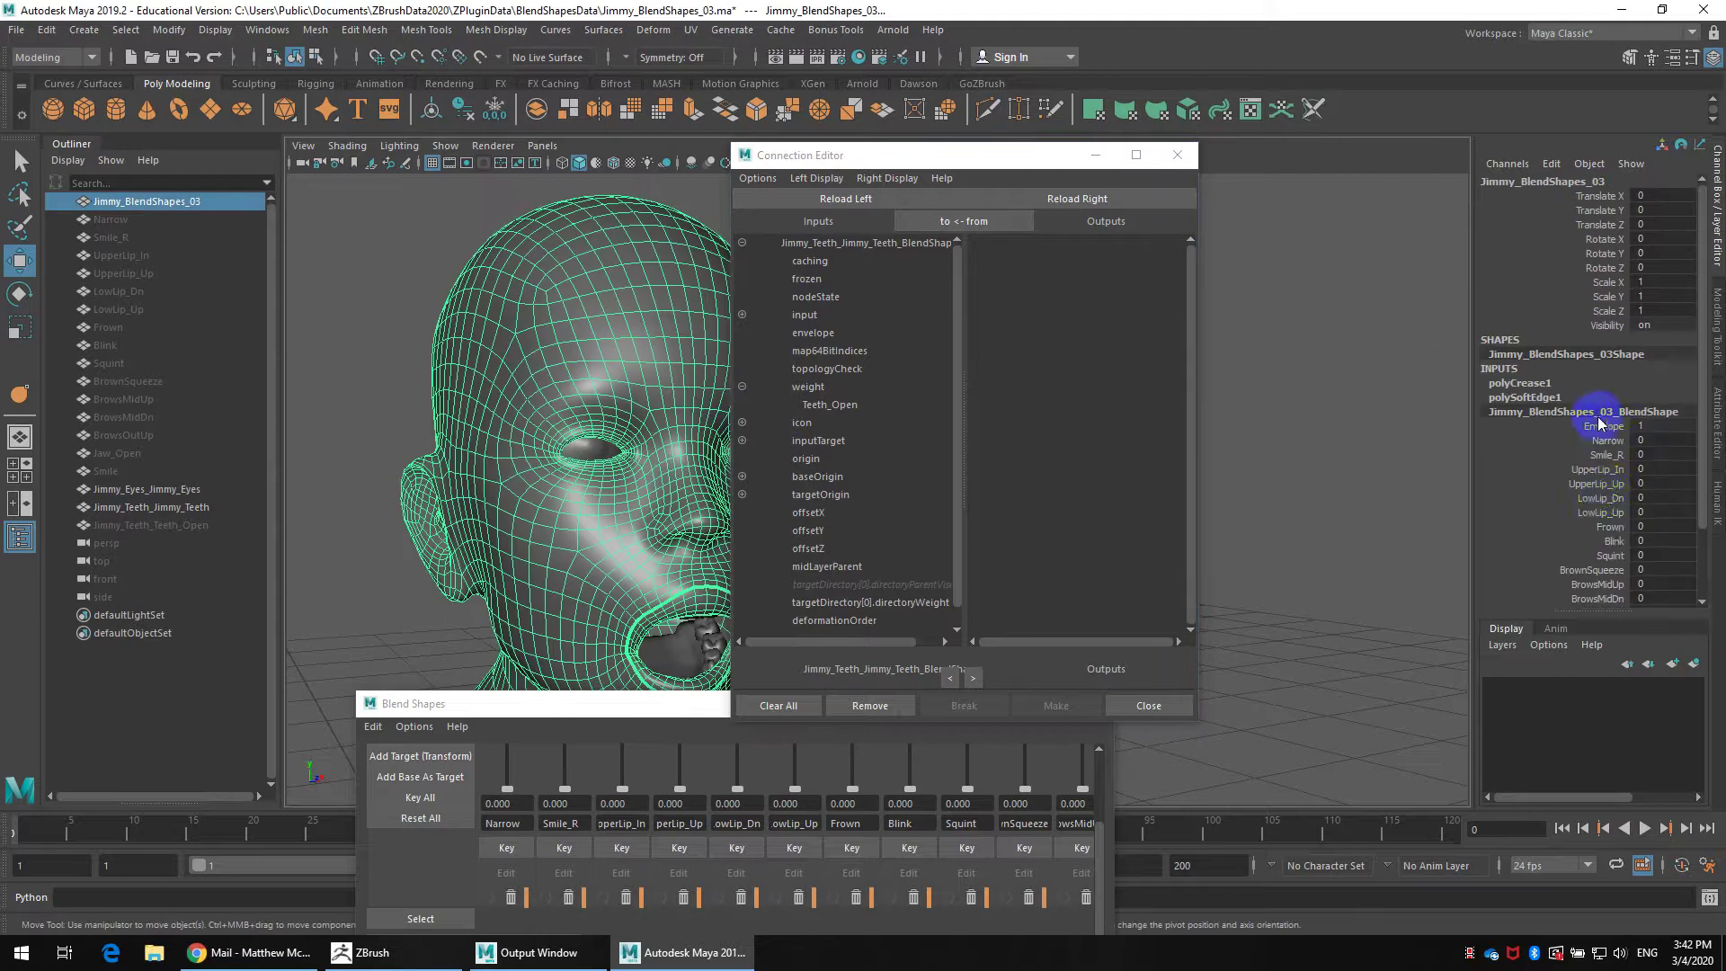
scroll(1610, 485, down, 2)
click(1600, 546)
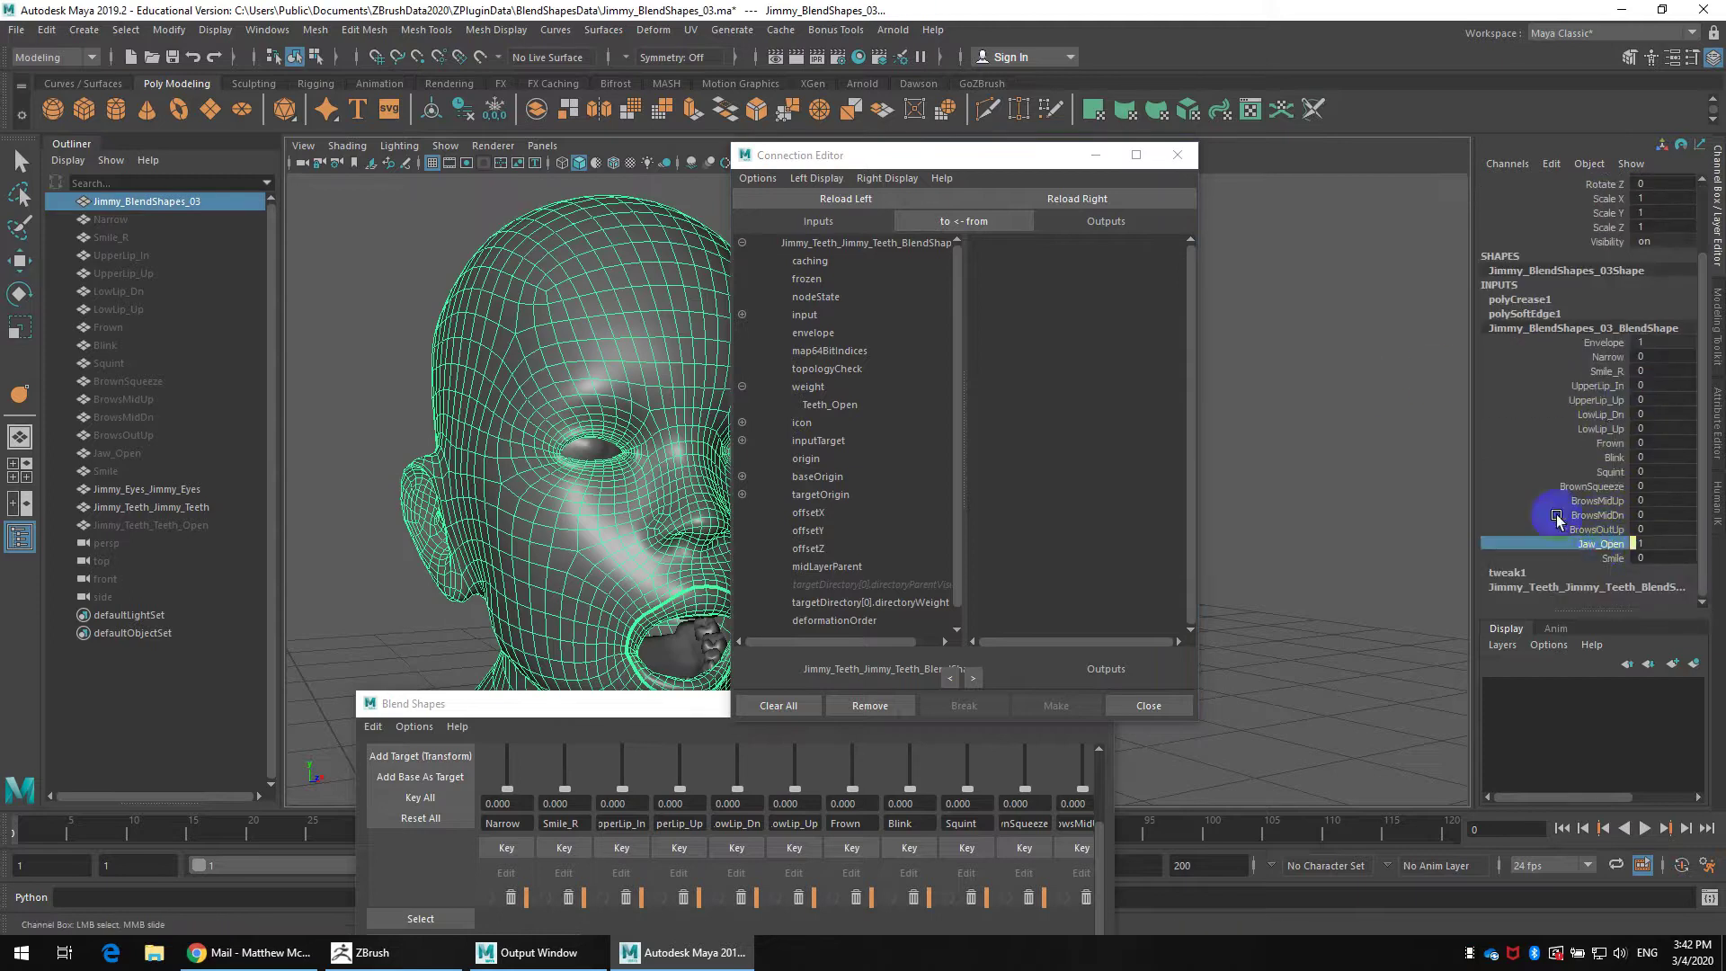
click(1097, 198)
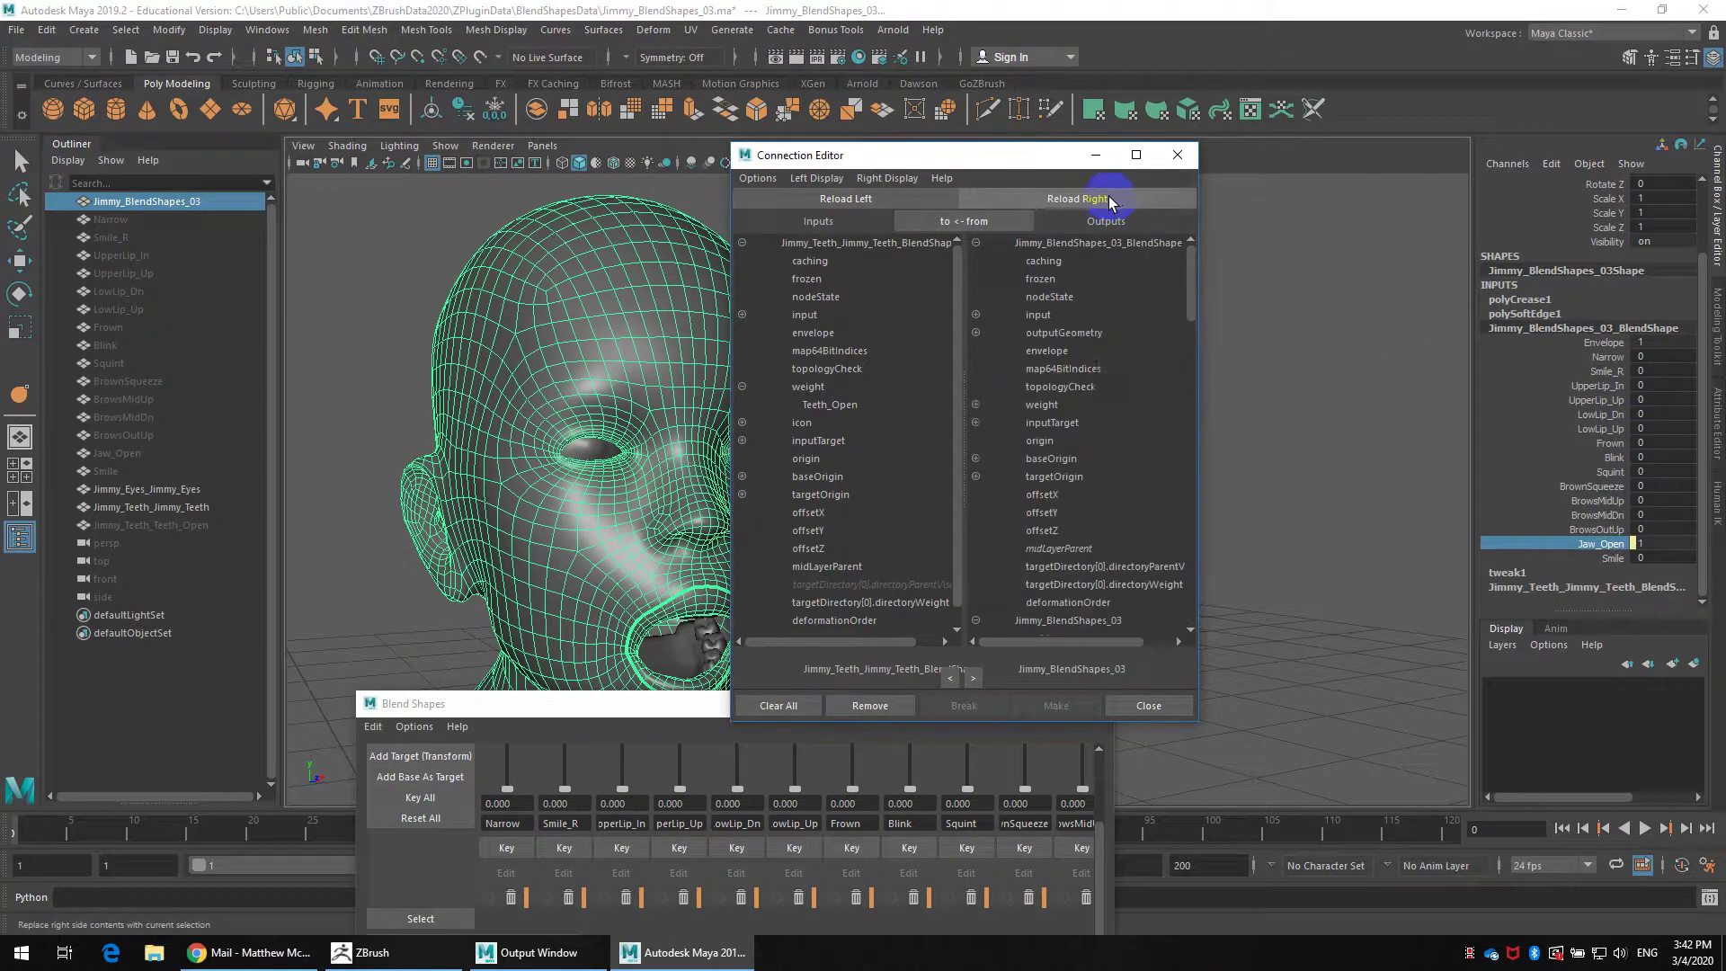
click(976, 405)
scroll(1066, 454, down, 3)
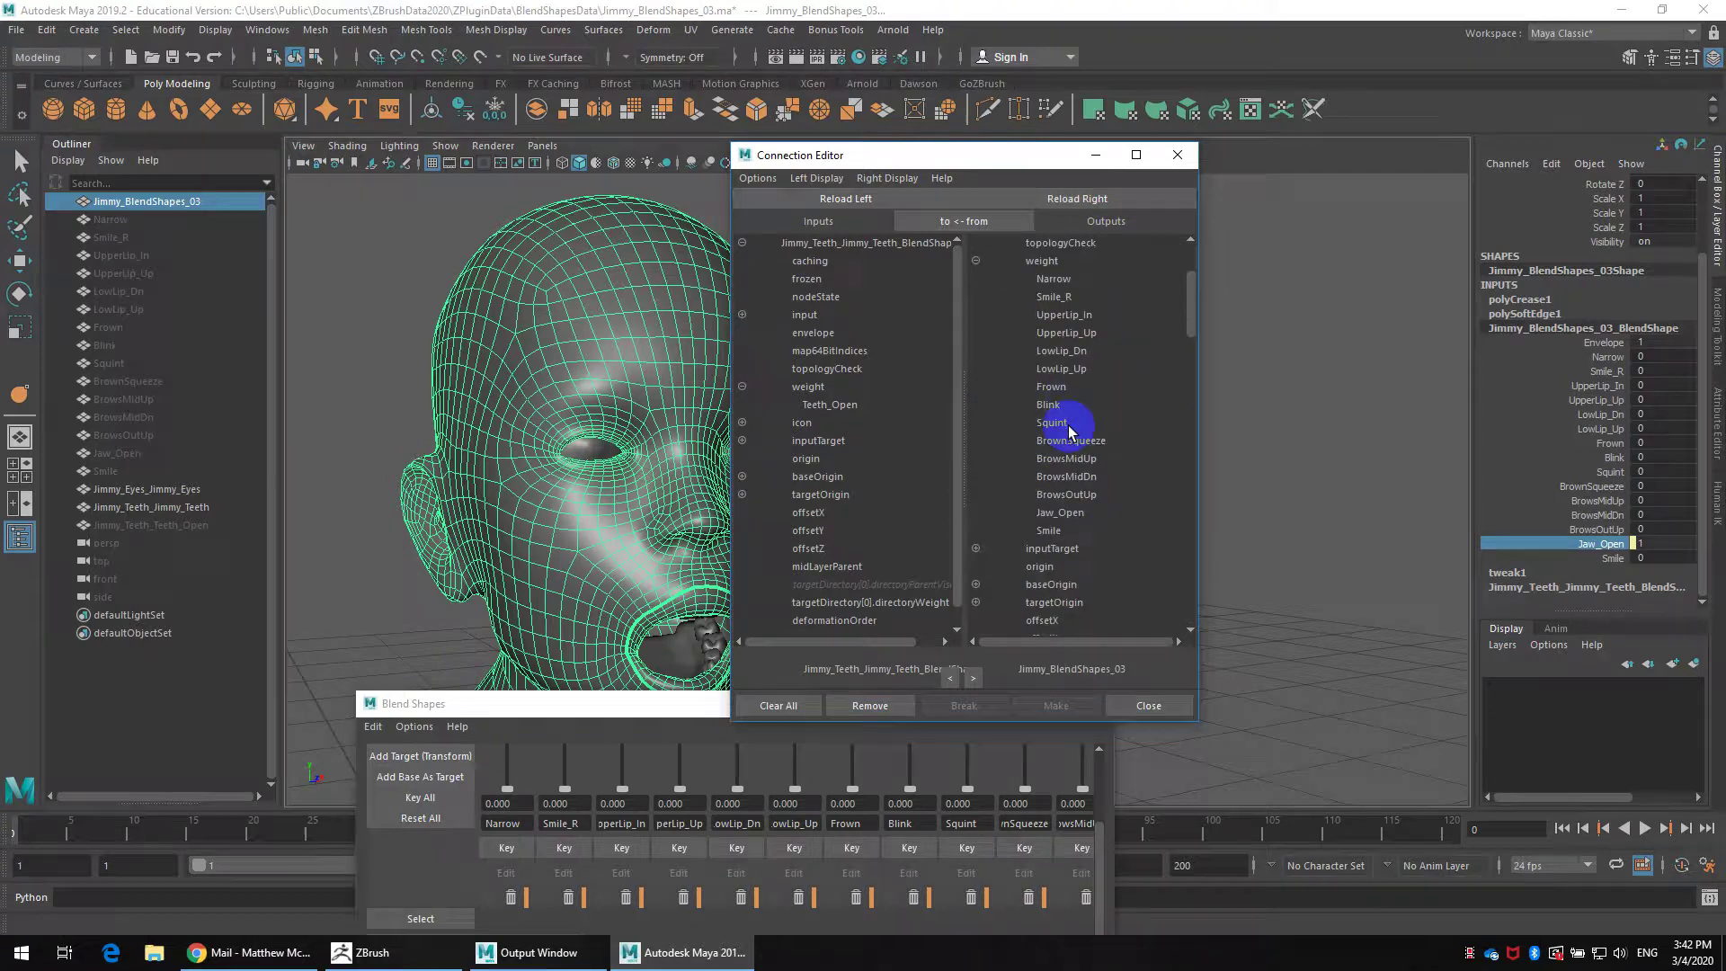
Try to connect the head's Jaw_Open weight to the teeth's Teeth_Open weight
click(1062, 515)
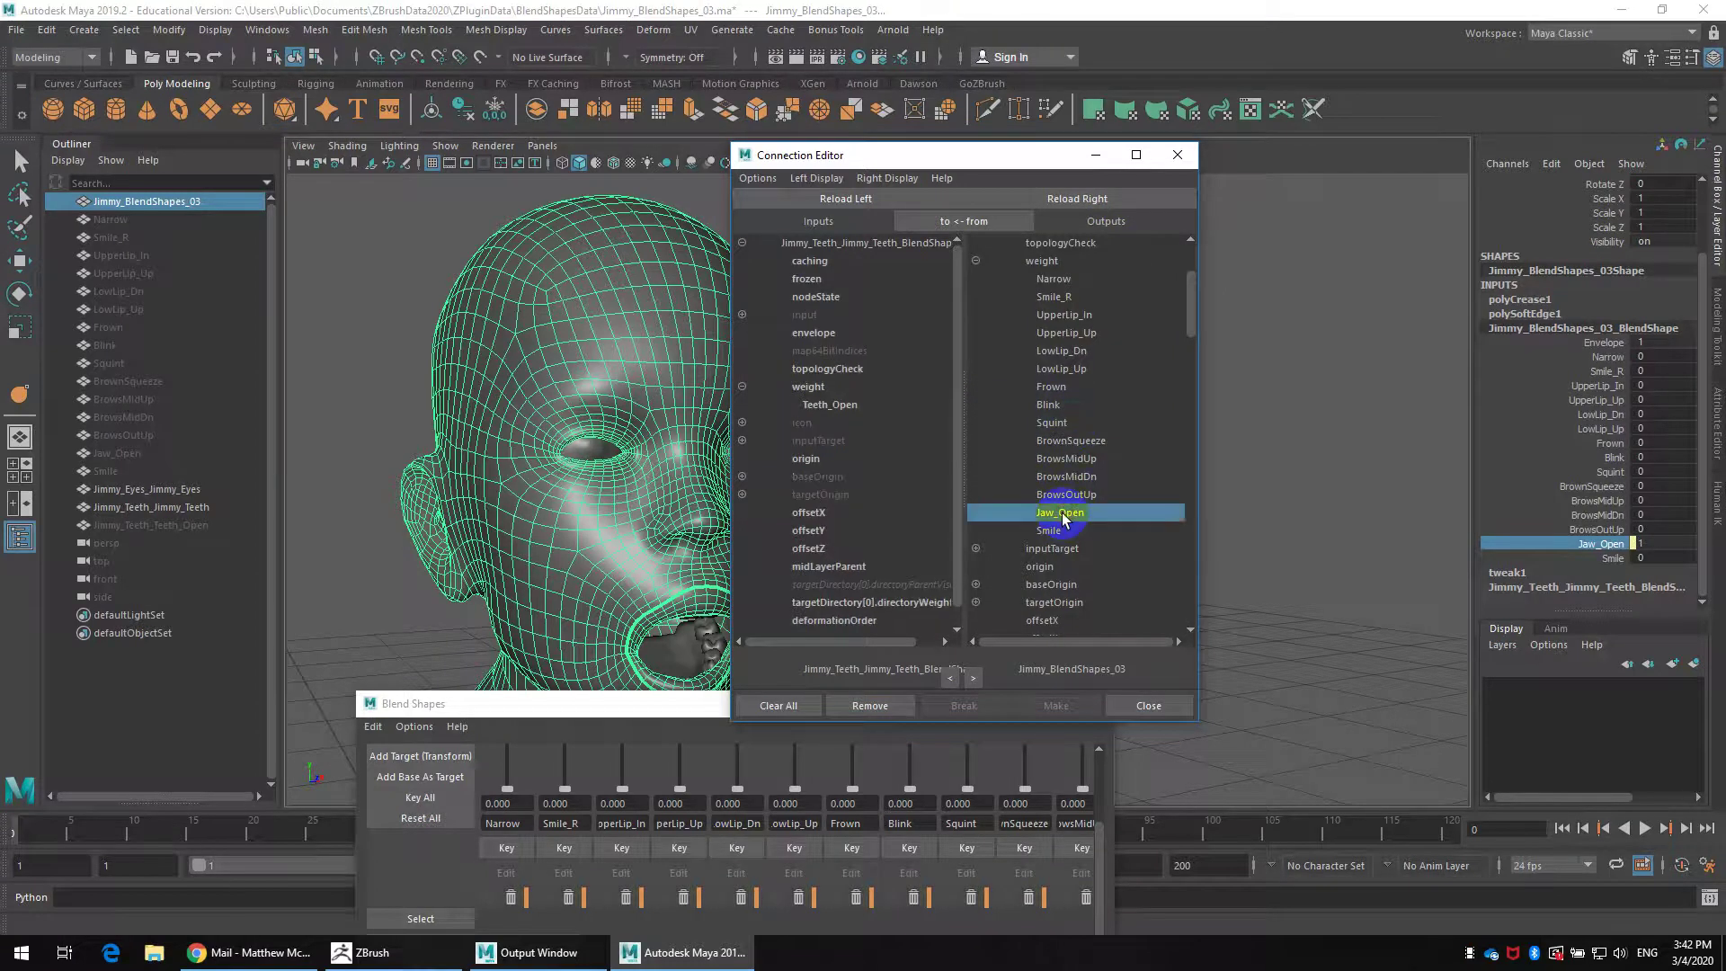
click(831, 404)
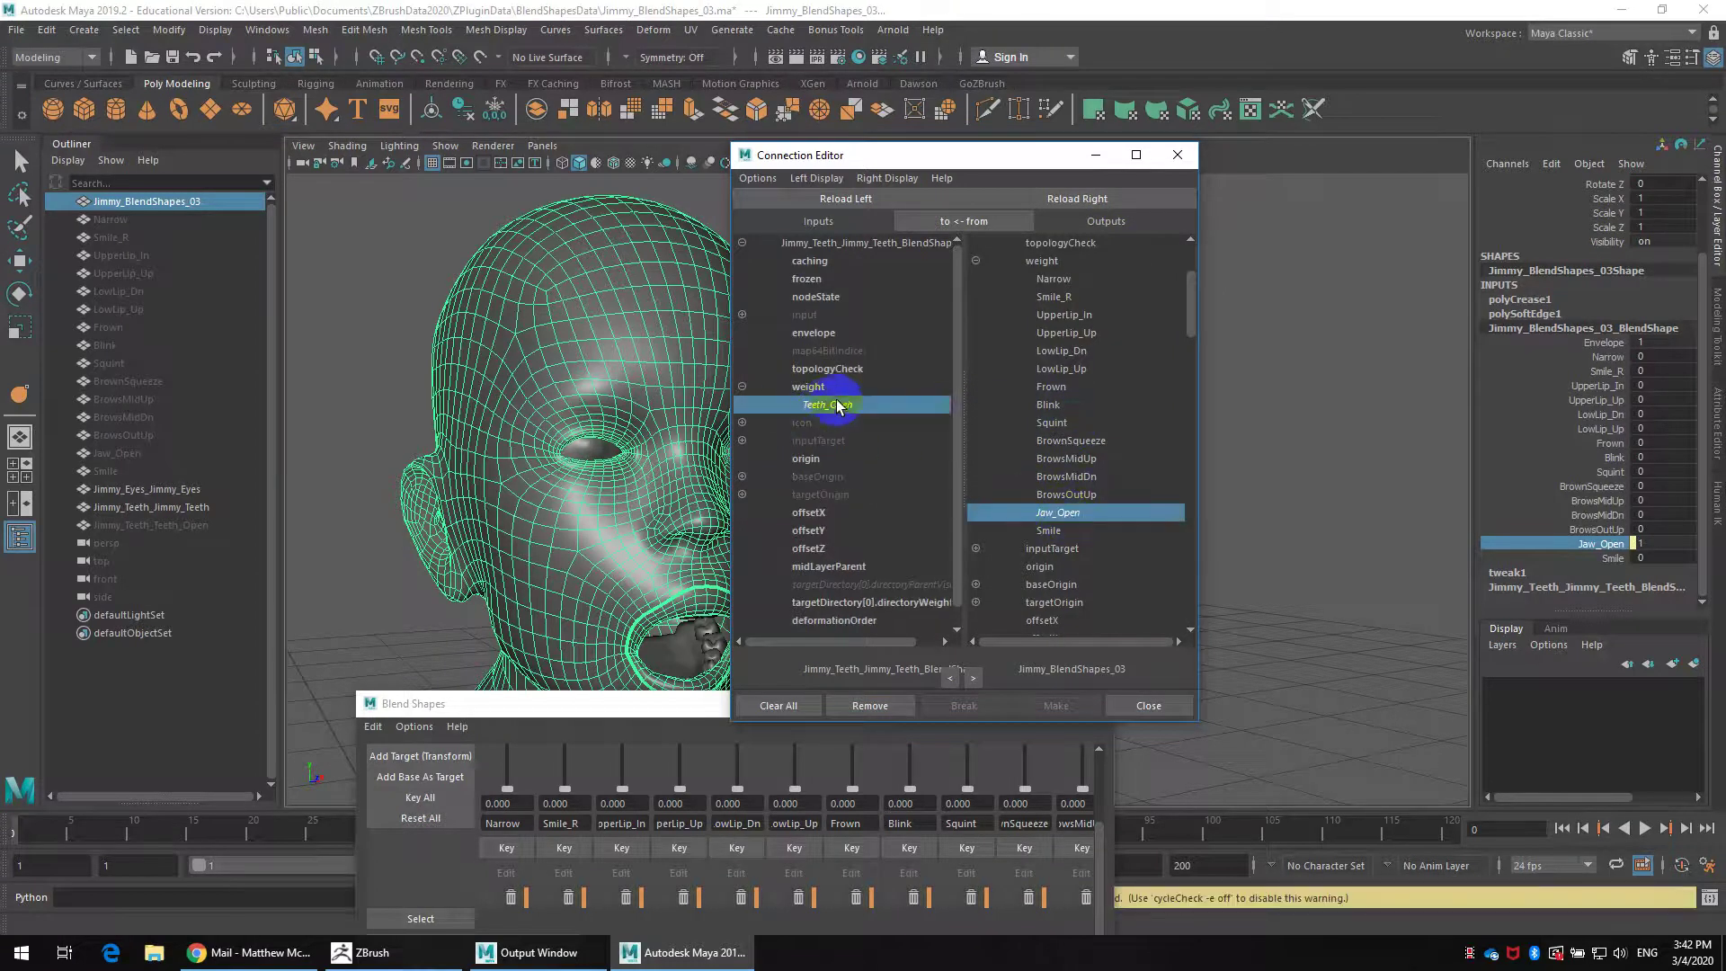
click(974, 680)
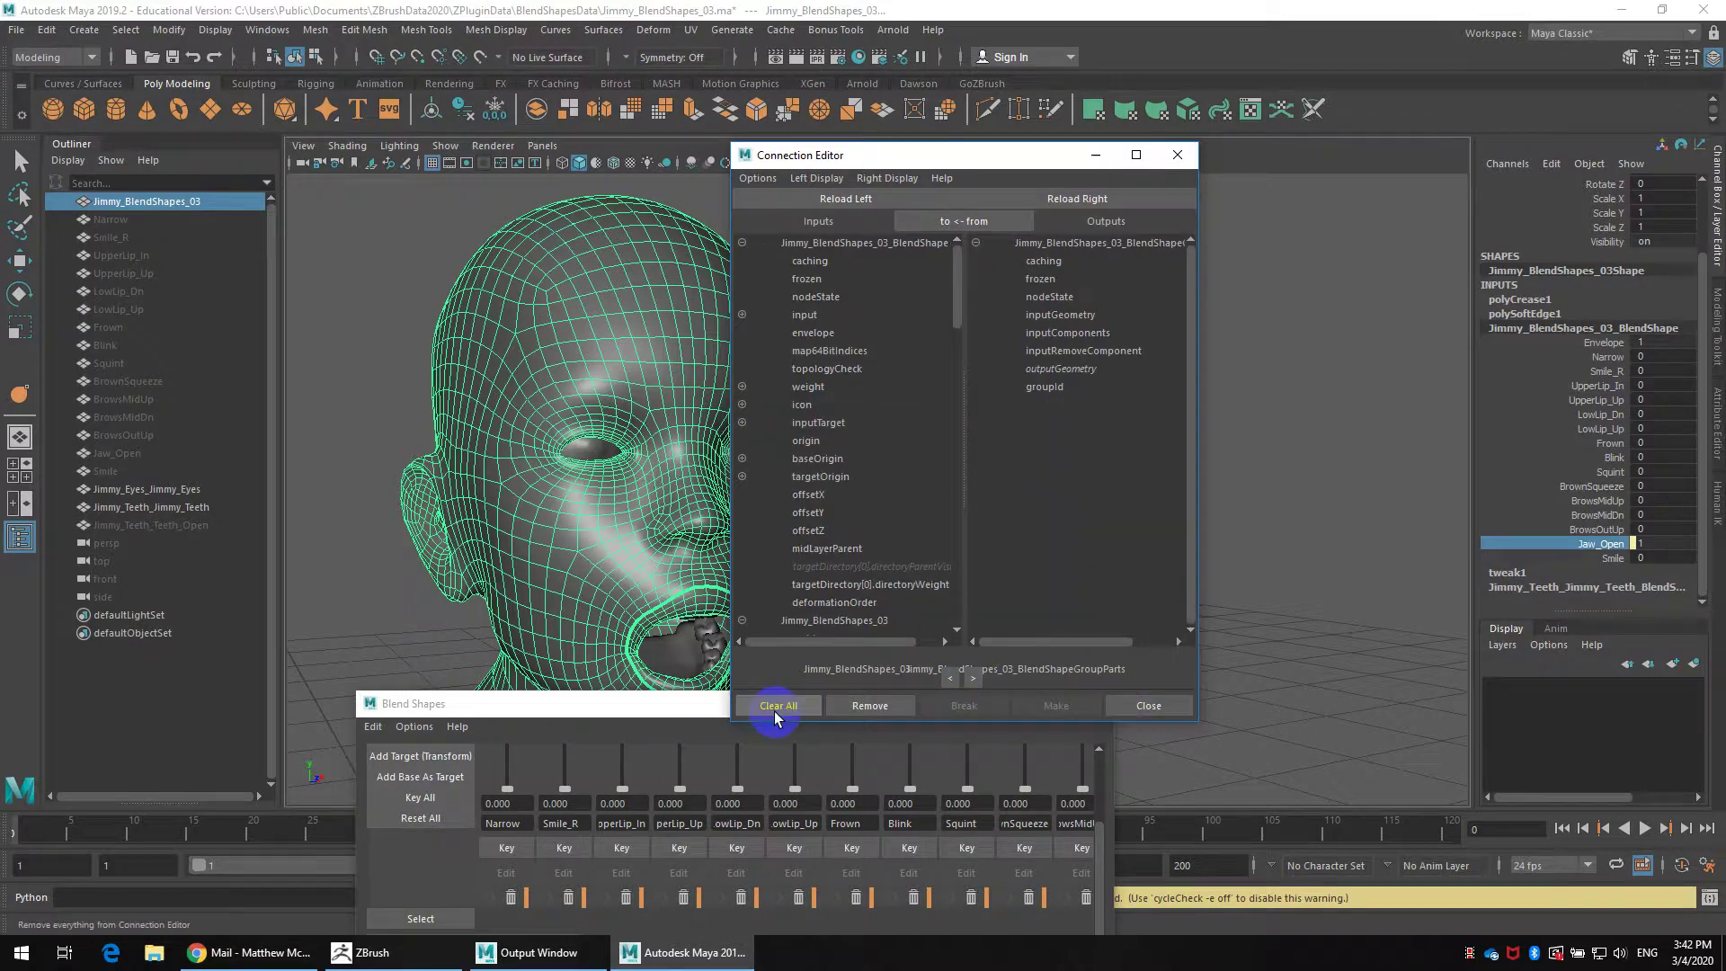
Test the link in the Blend Shapes window by trying to lower the Jaw_Open and Teeth_Open sliders
drag(628, 705, 788, 320)
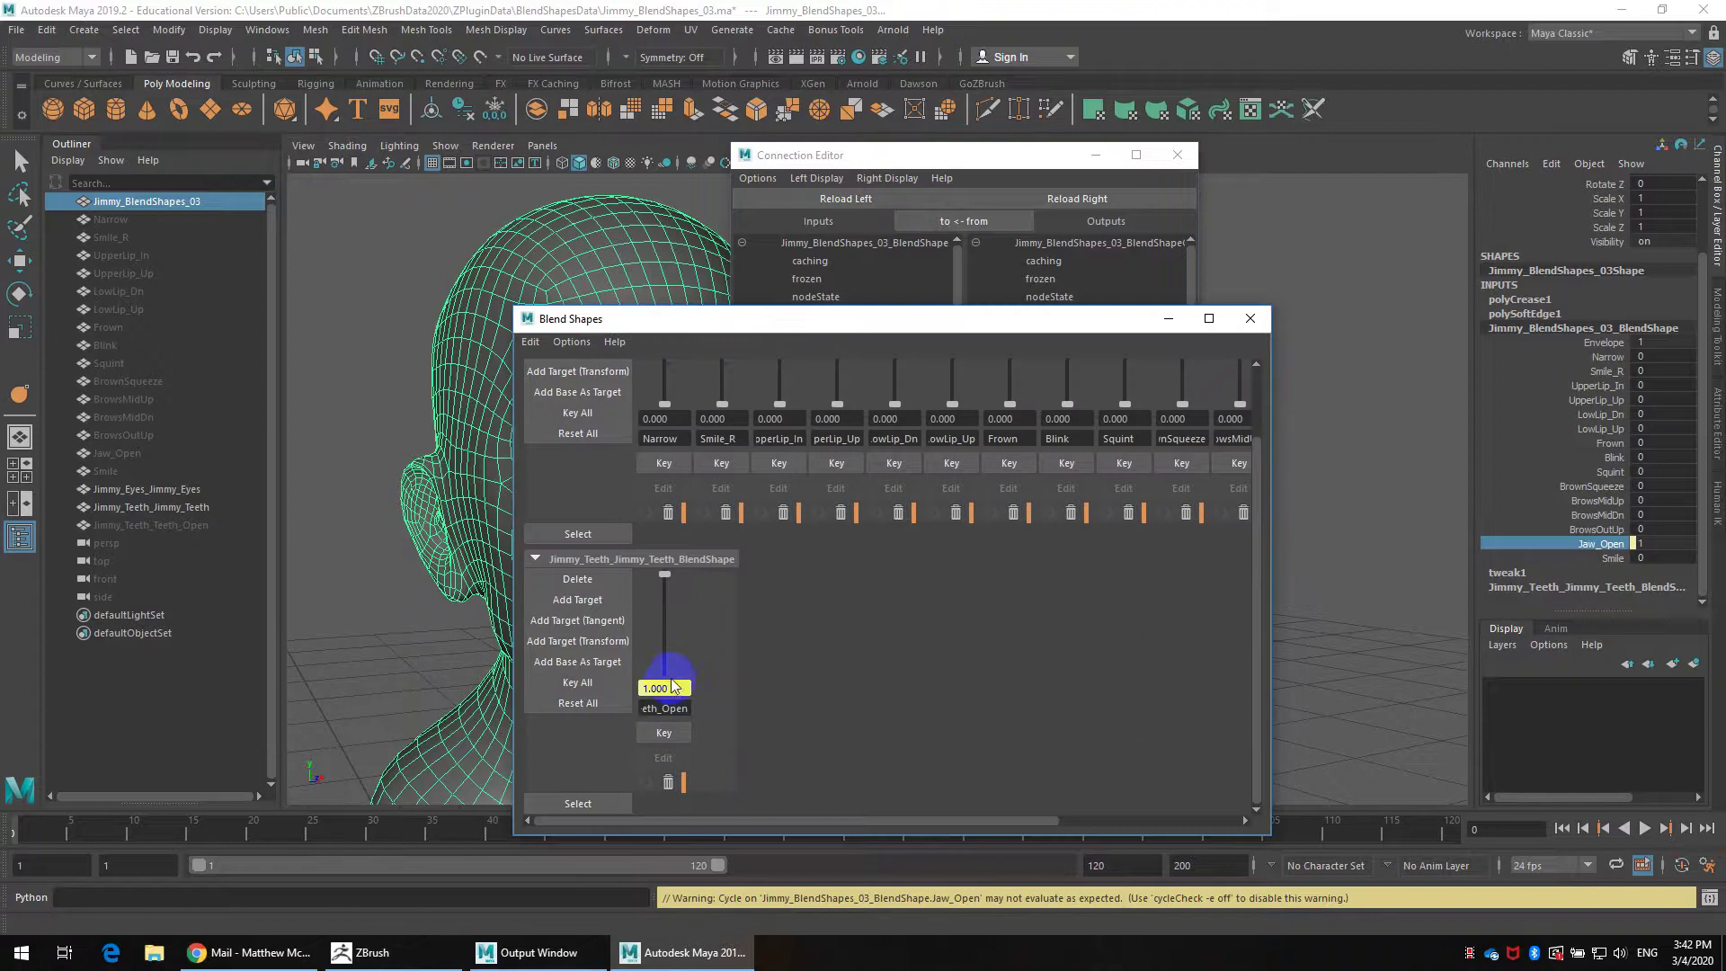
drag(925, 821, 1156, 597)
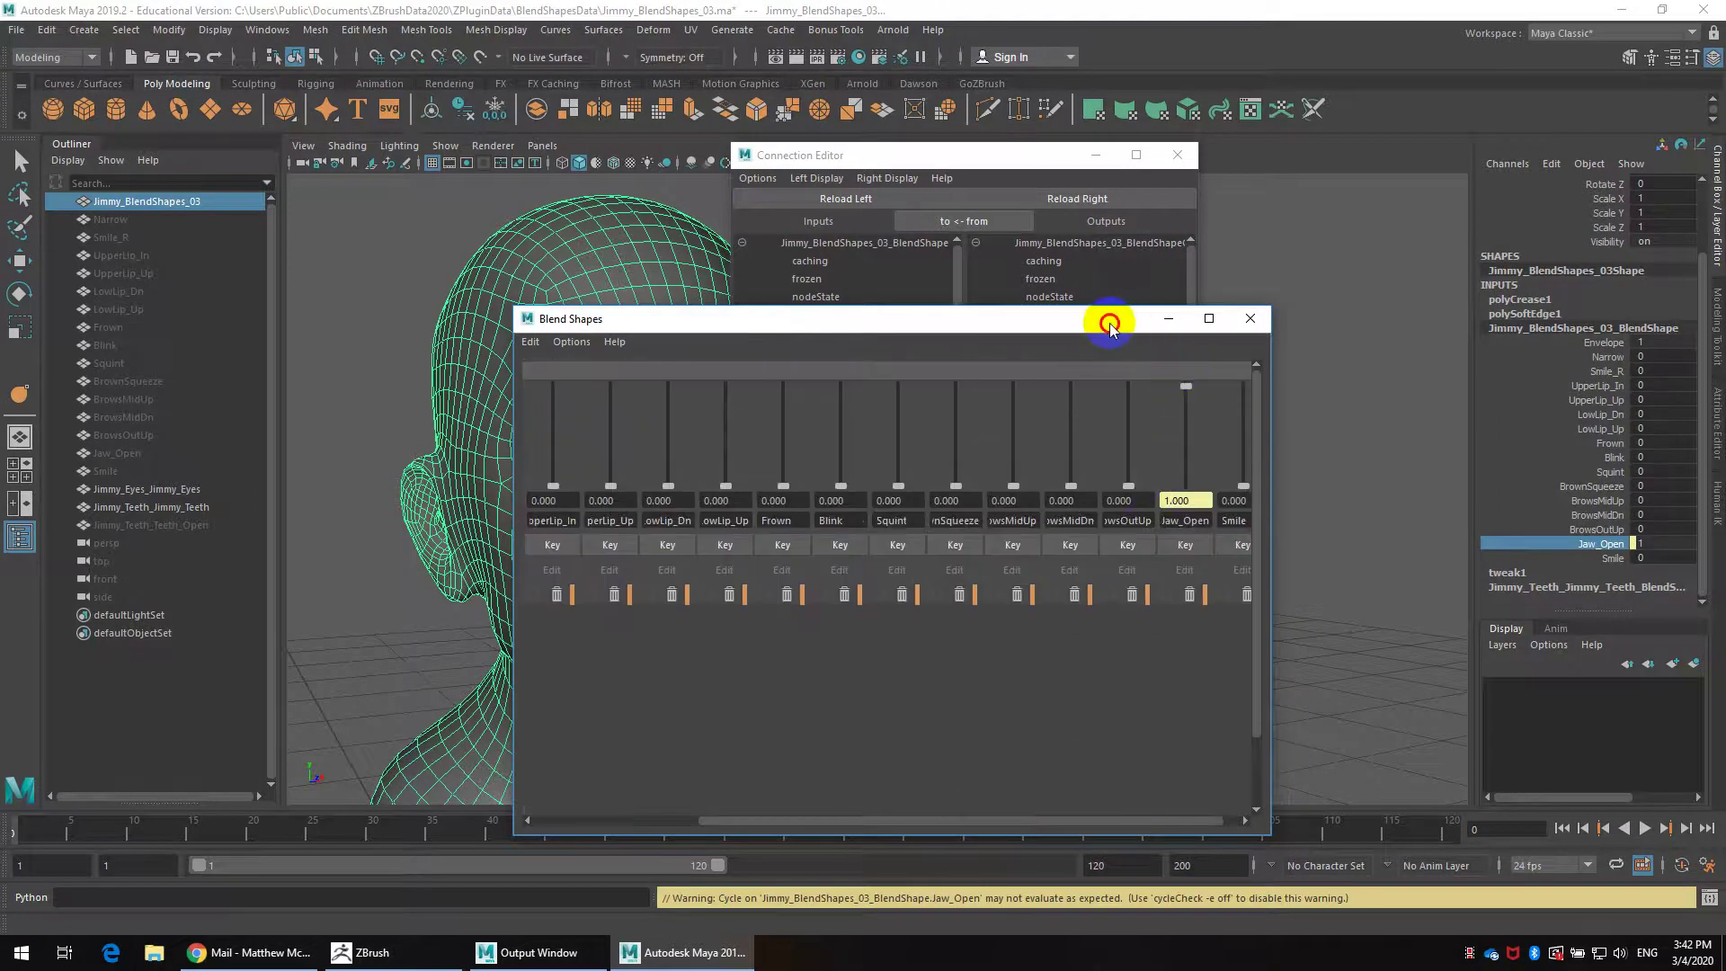
drag(1118, 320, 1434, 119)
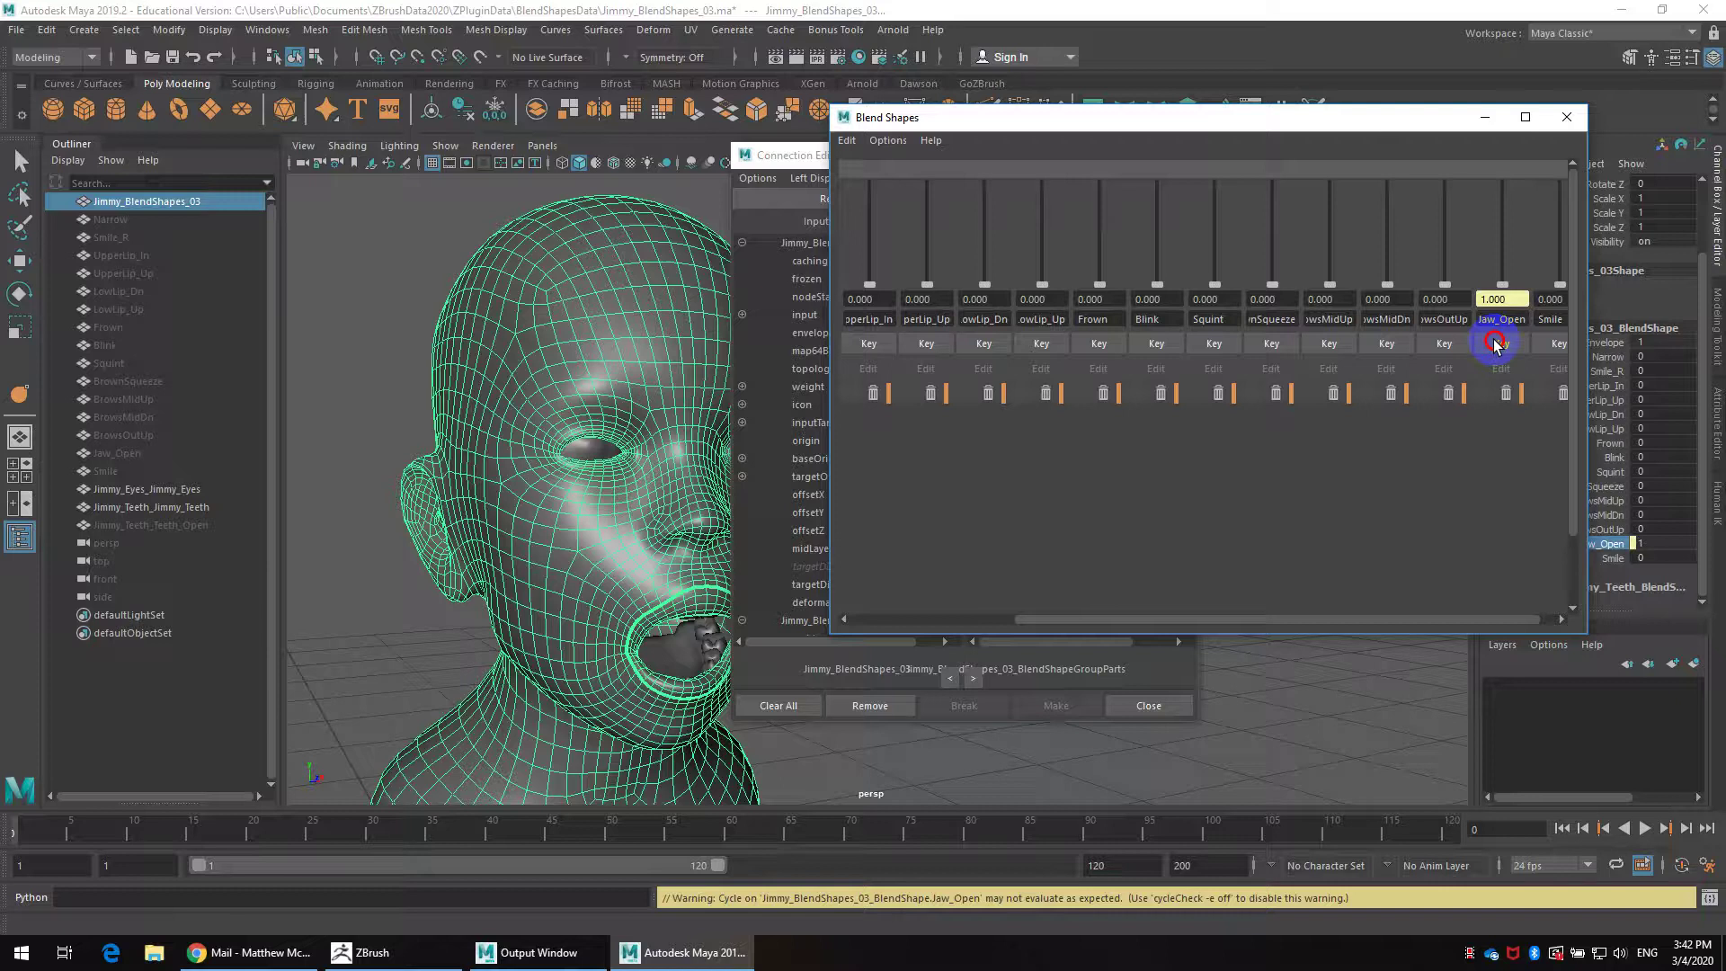
scroll(1258, 477, down, 2)
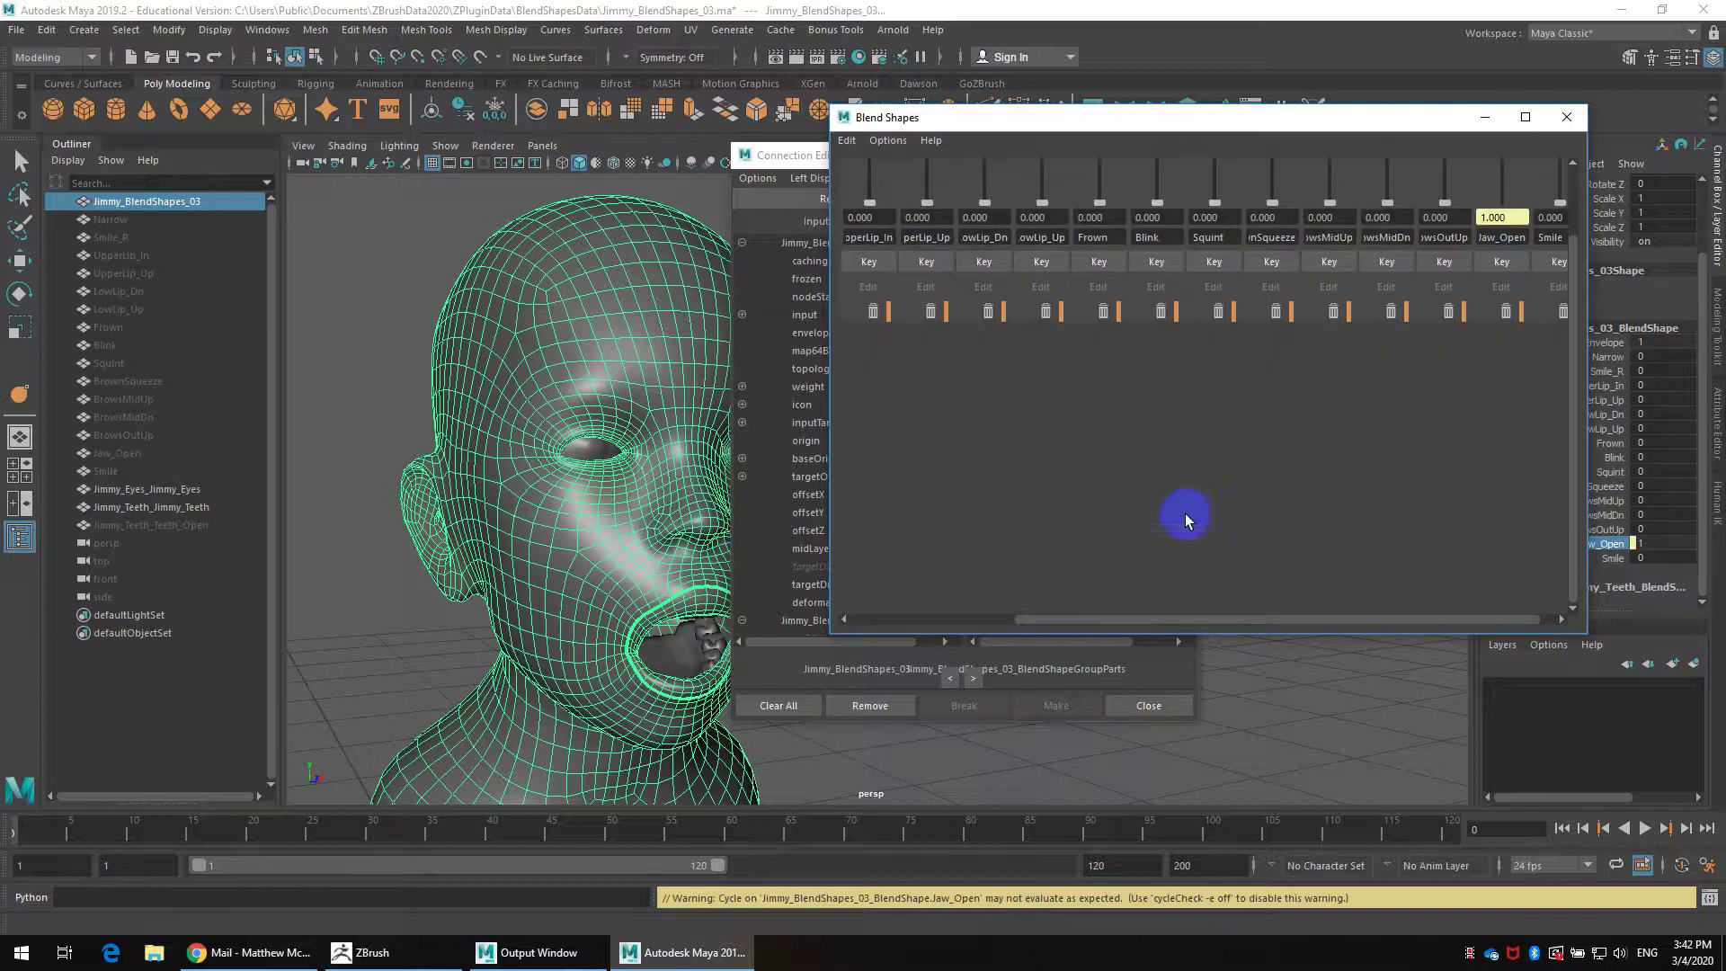
drag(1059, 617, 838, 619)
drag(981, 376, 979, 495)
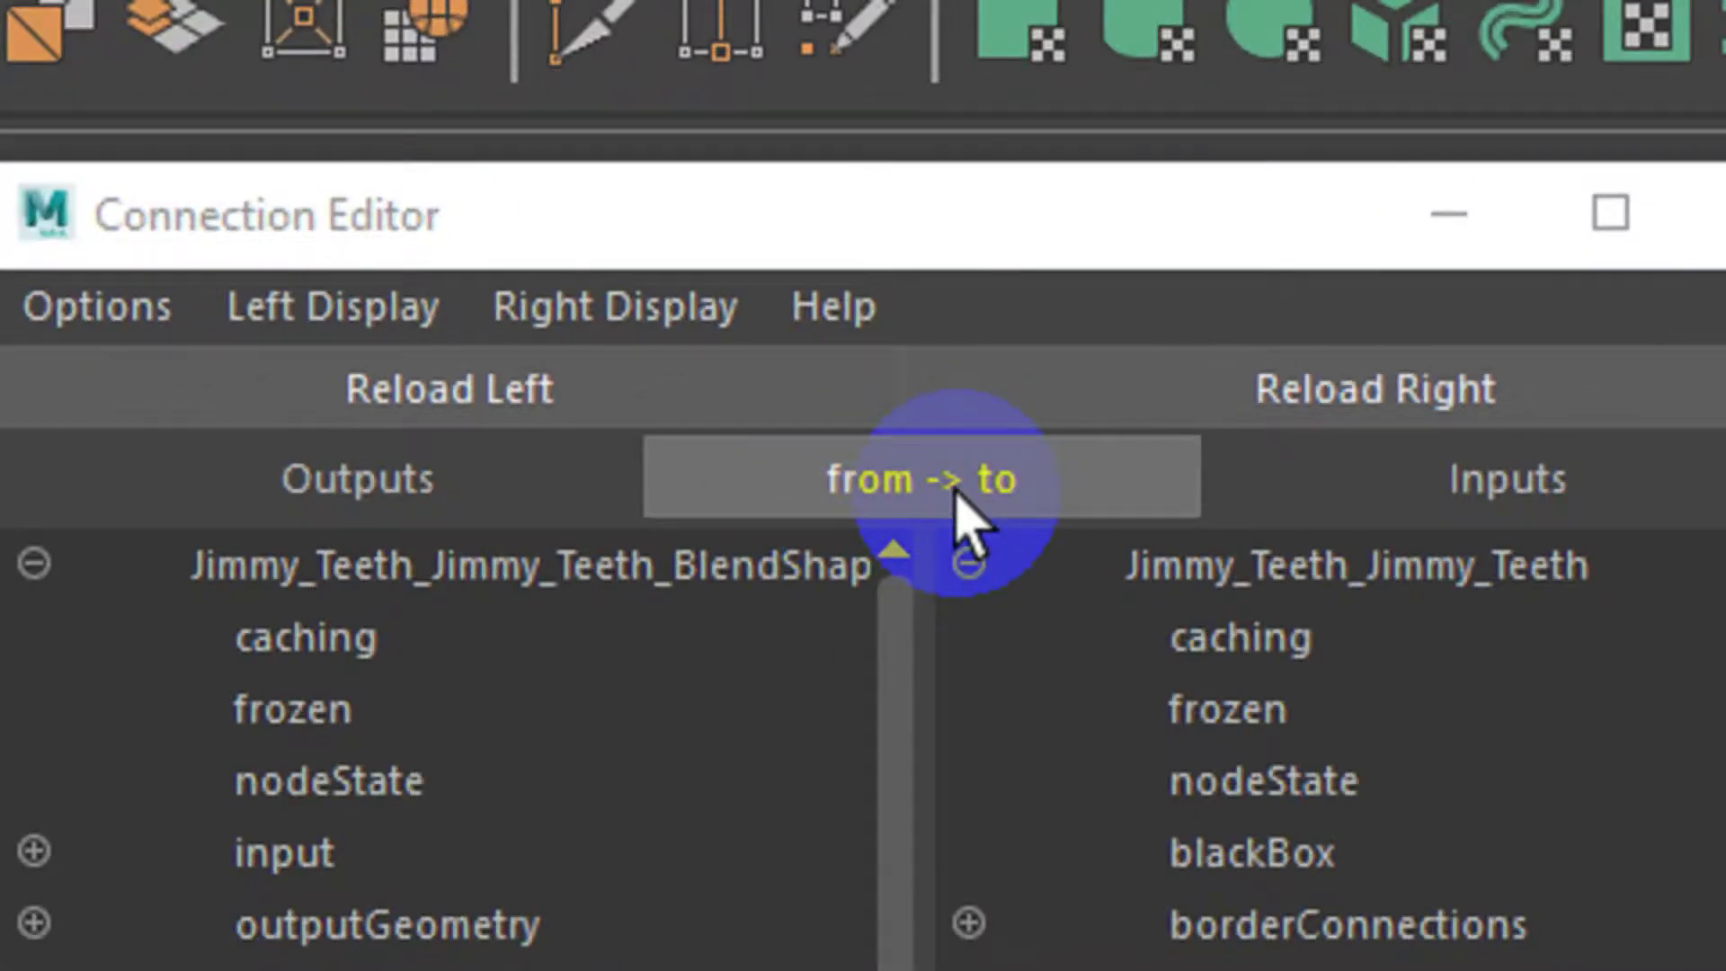
Set the Connection Editor's direction to "from -> to" and load the head's blend shape node into its "from" side
click(956, 492)
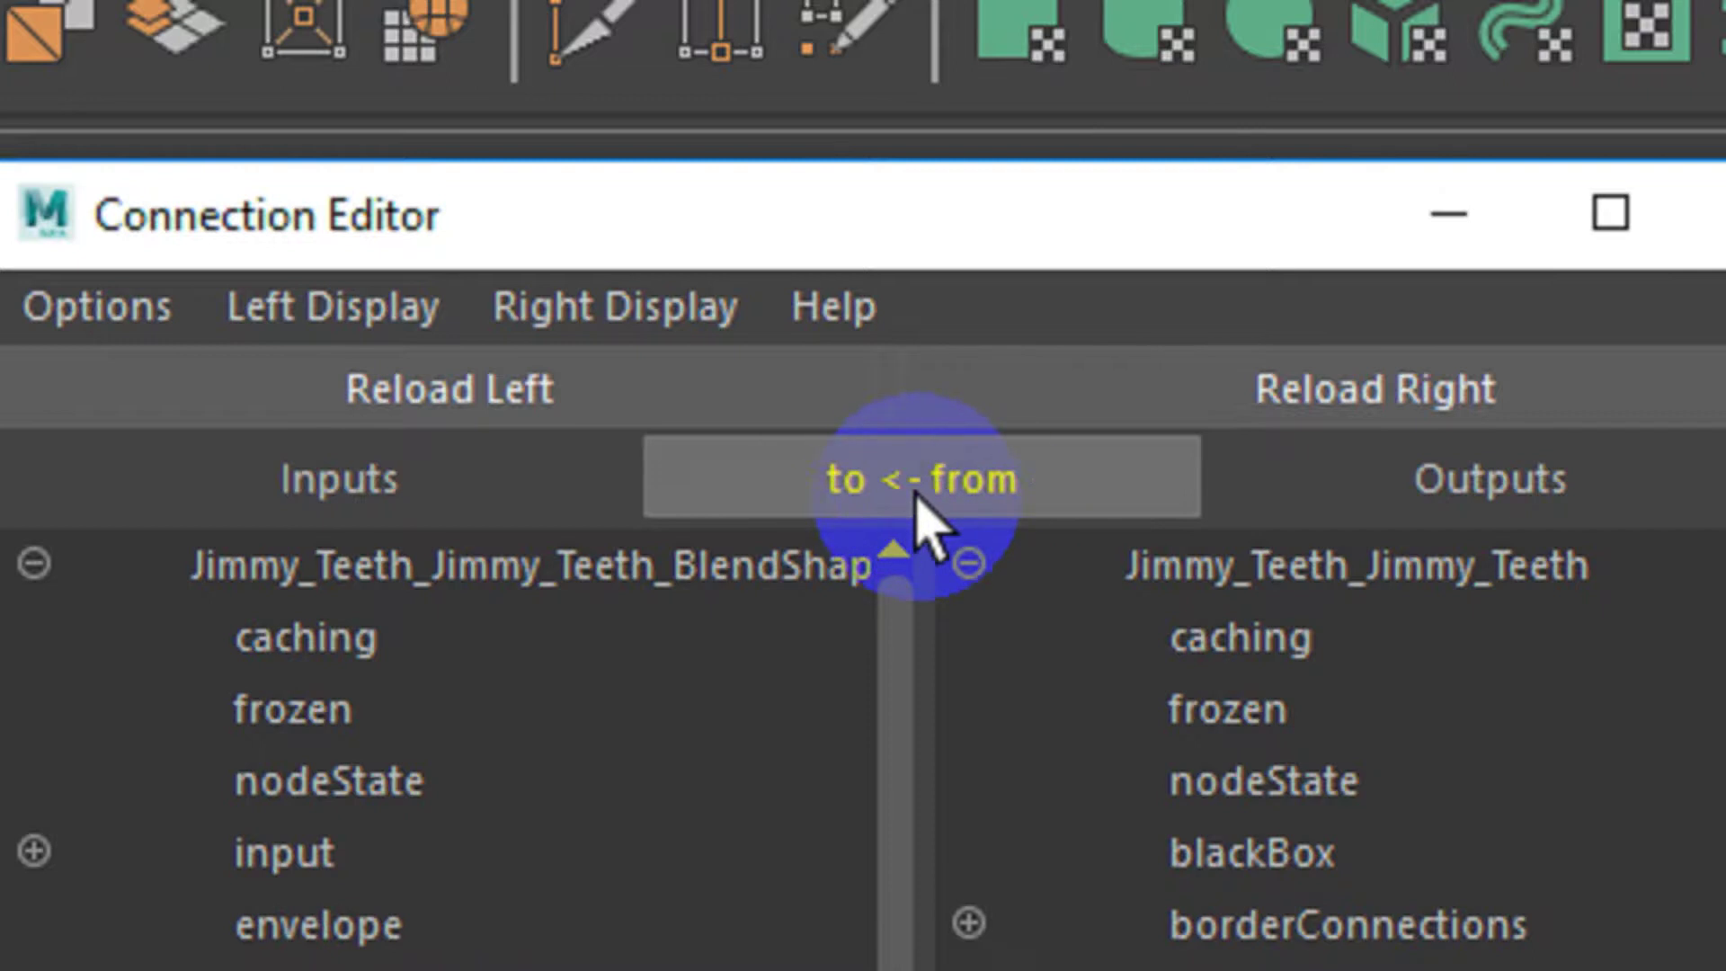
click(917, 492)
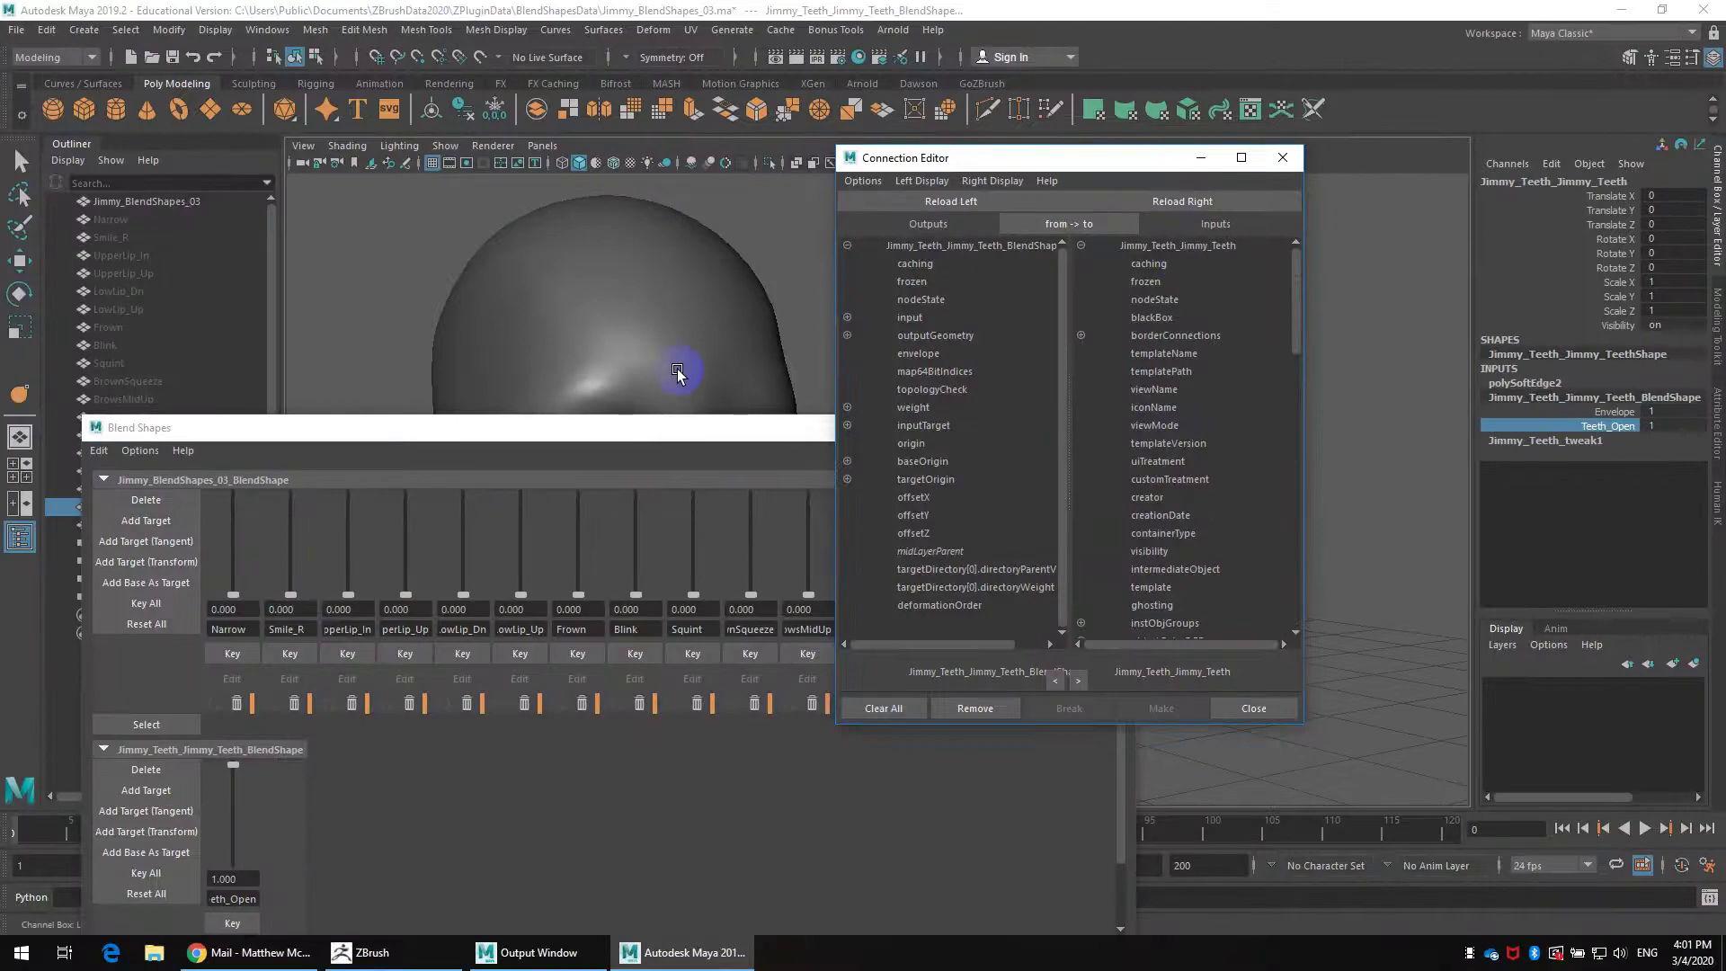
click(678, 369)
drag(628, 431, 629, 743)
click(1610, 400)
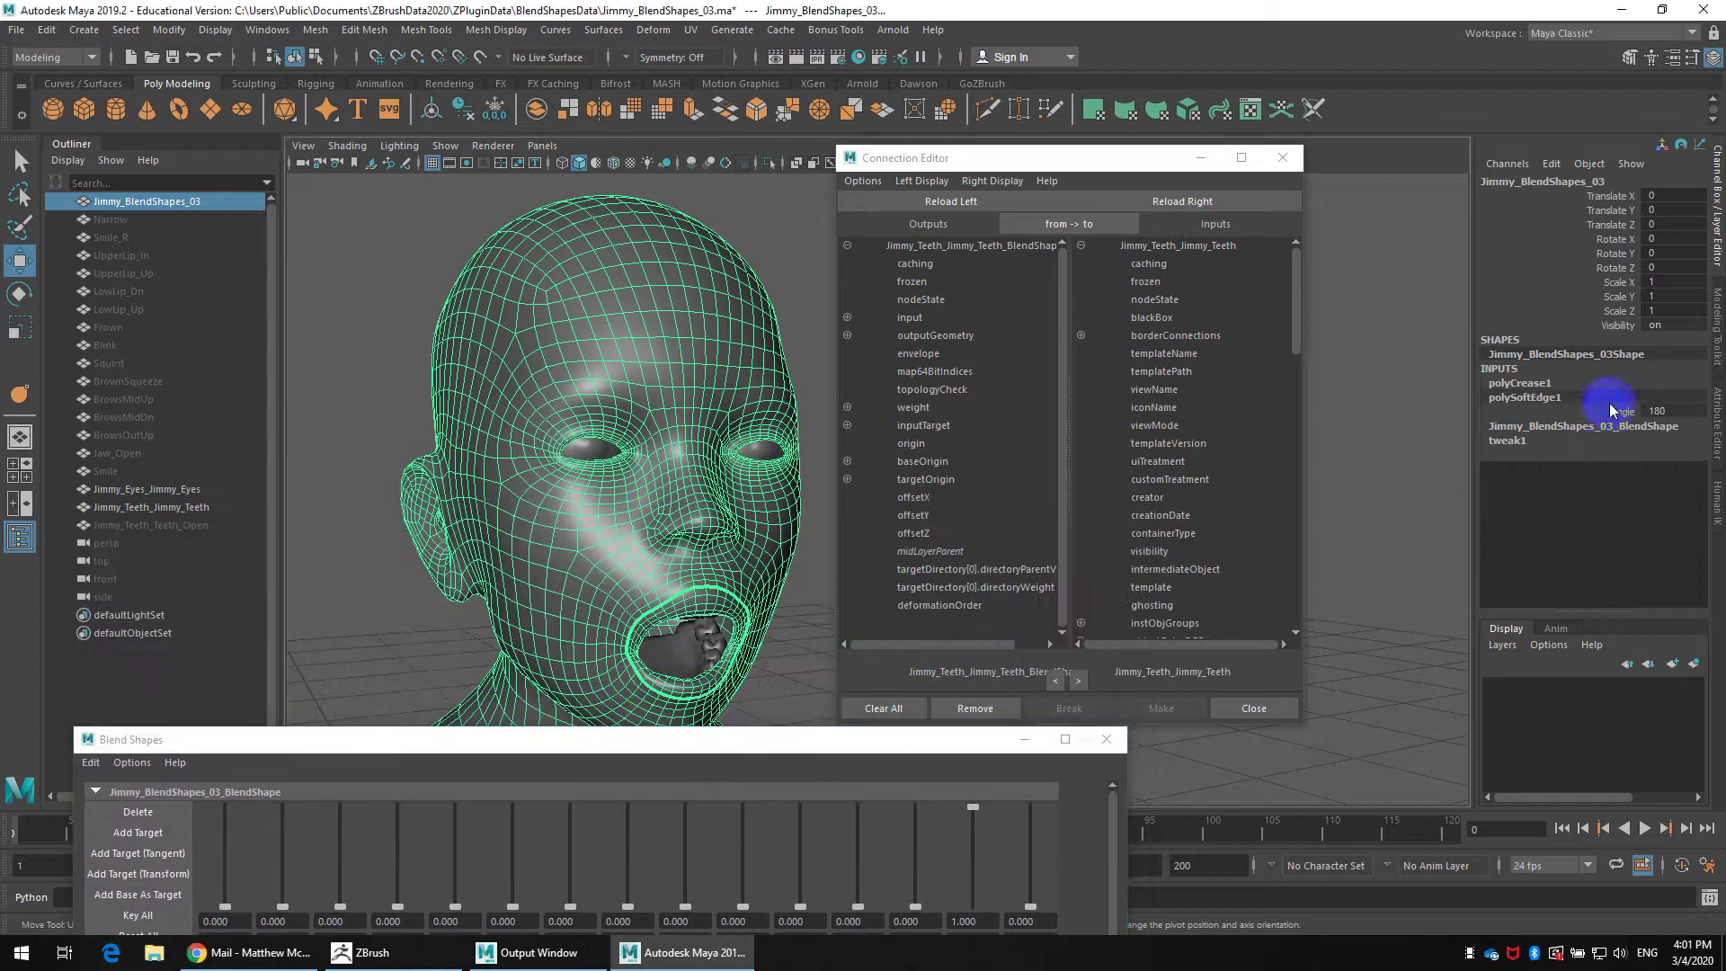
click(1603, 427)
scroll(1600, 467, down, 2)
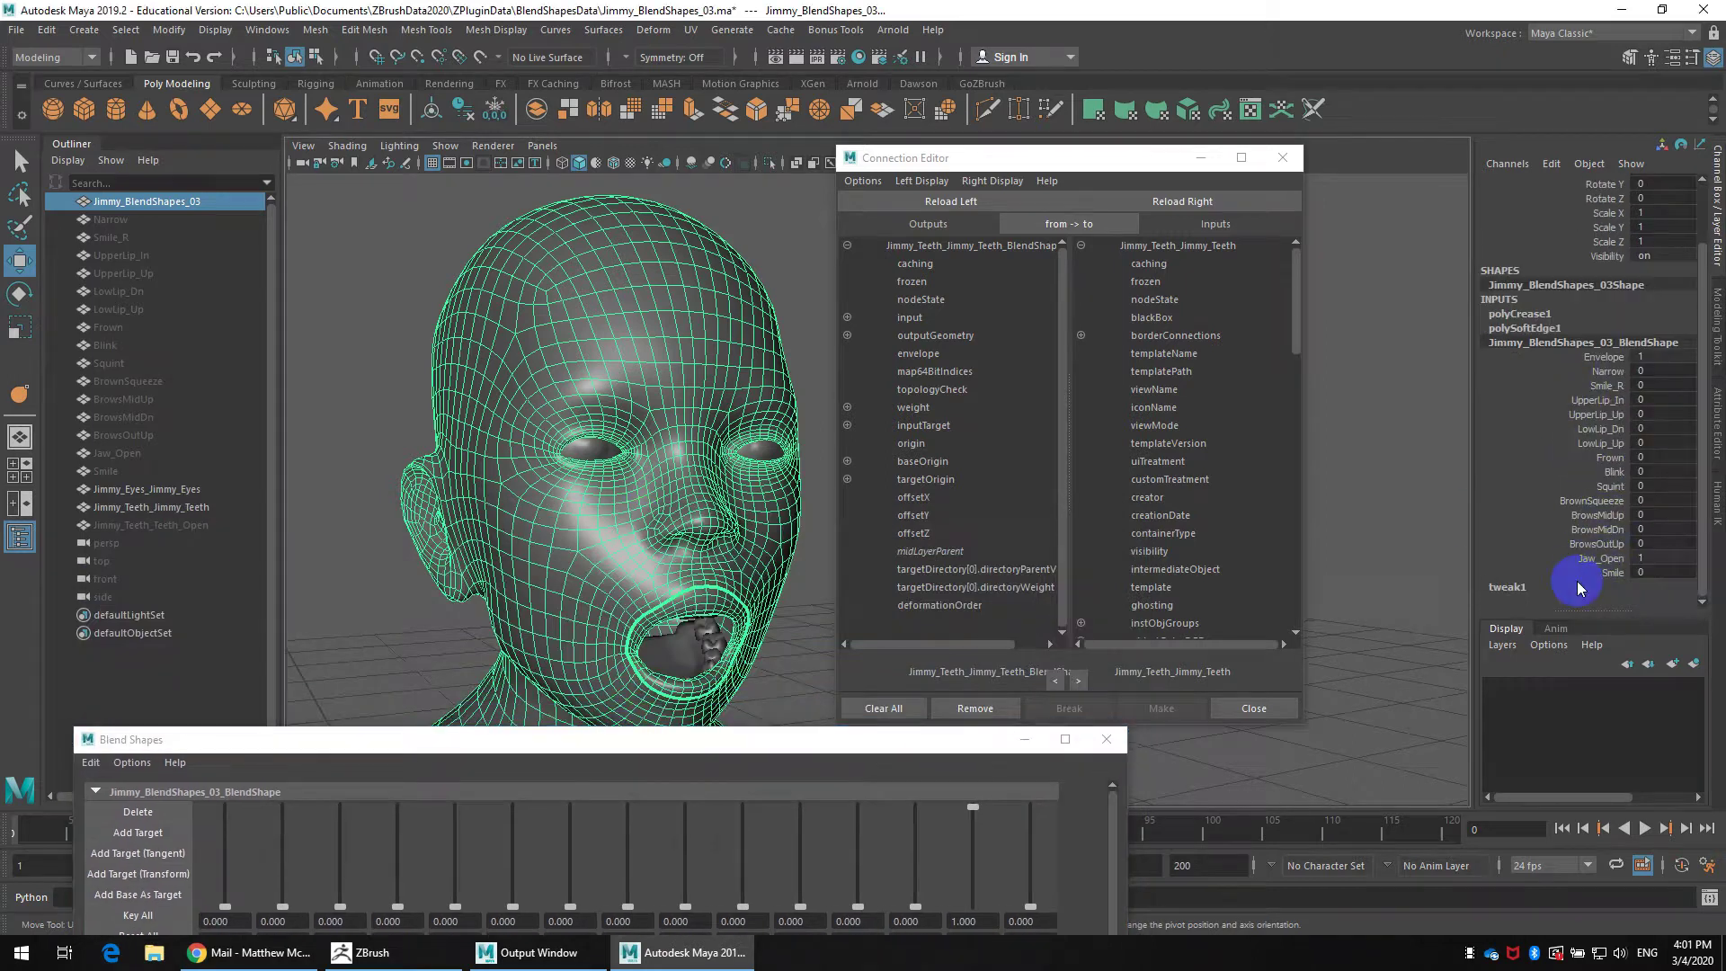
right_click(1600, 561)
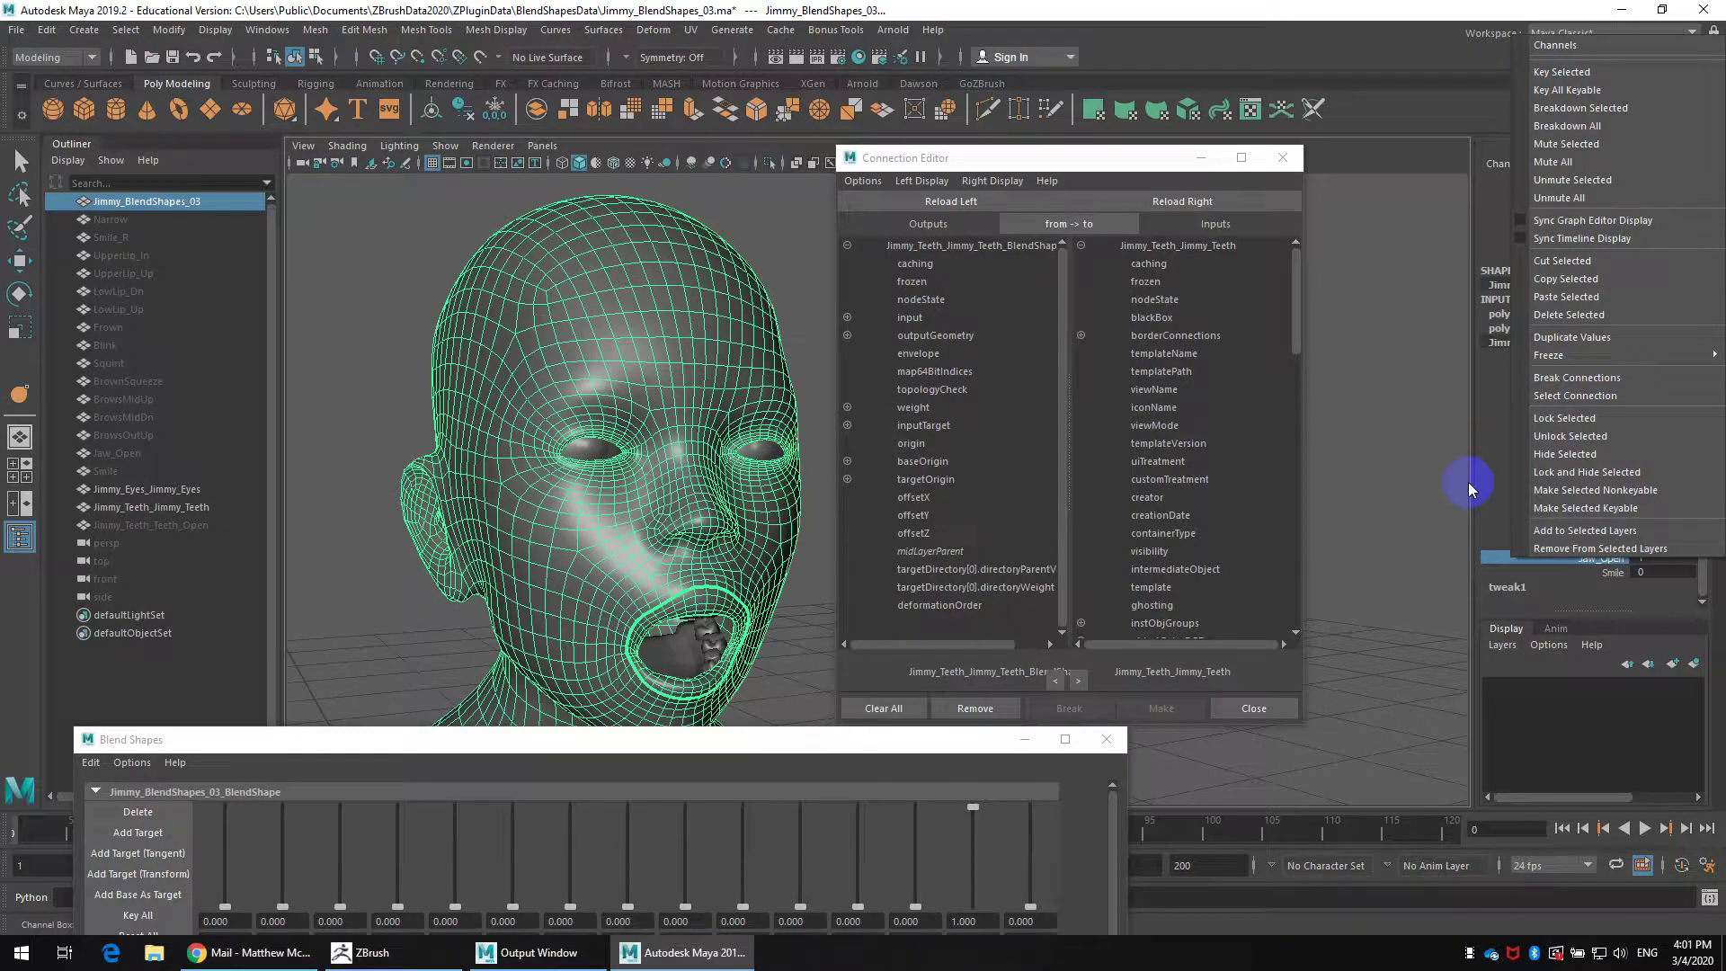
click(1488, 563)
right_click(1488, 563)
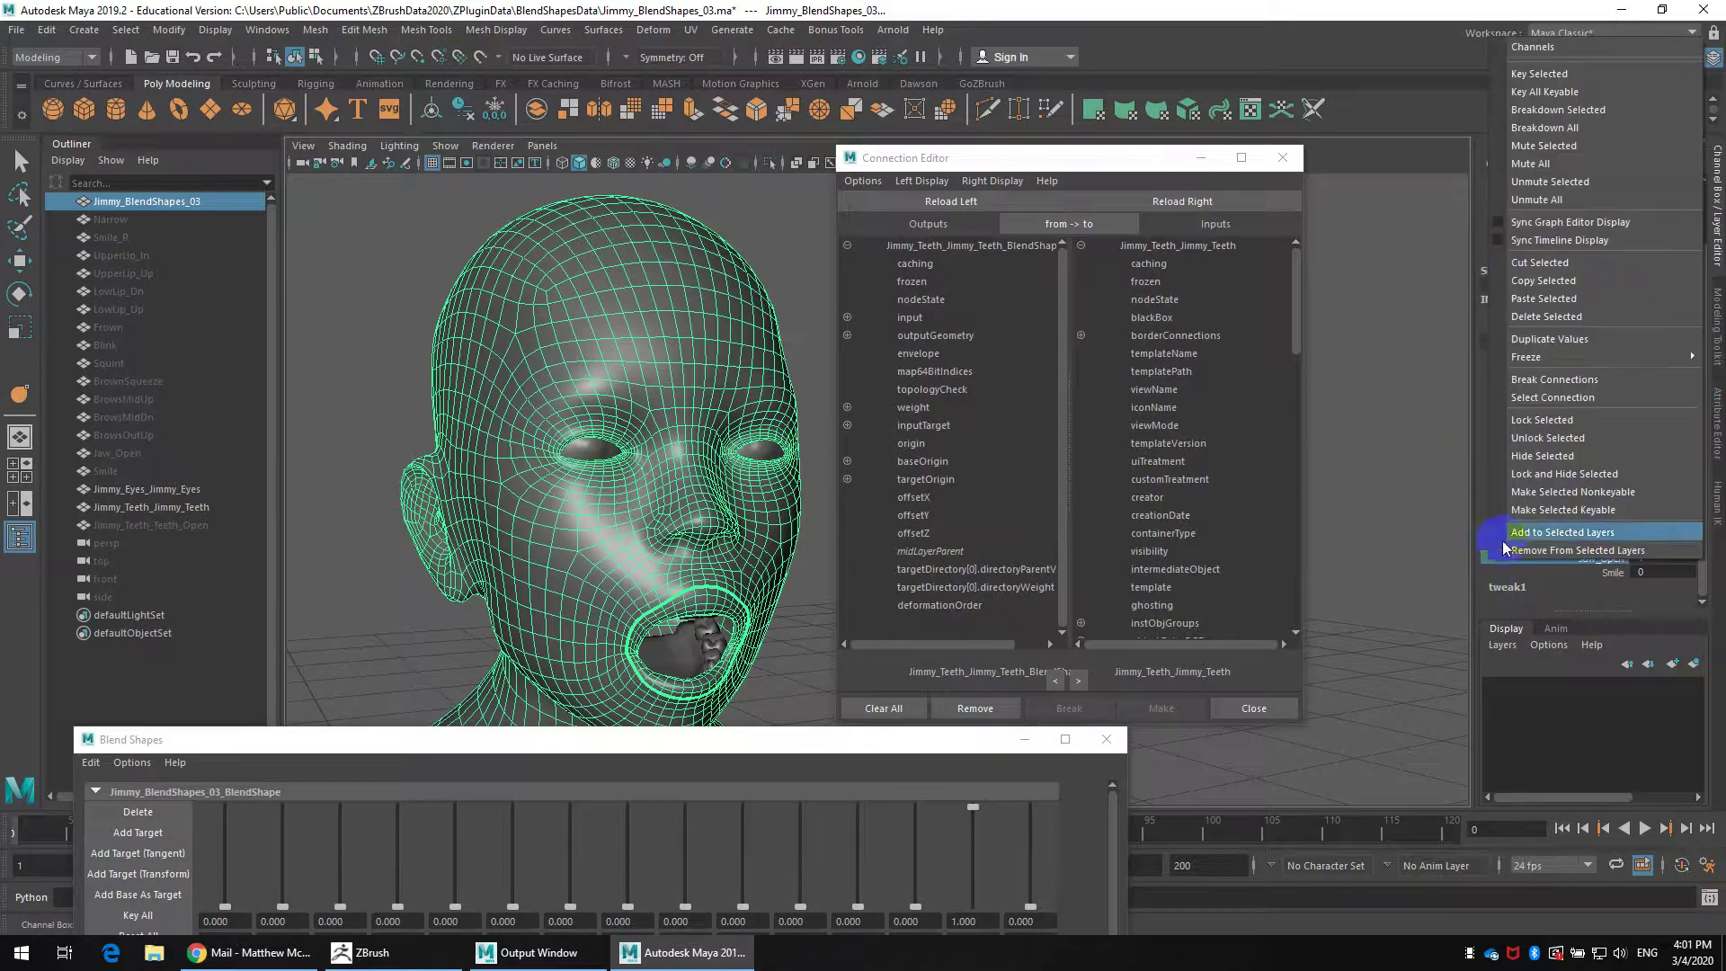
click(1587, 400)
click(928, 226)
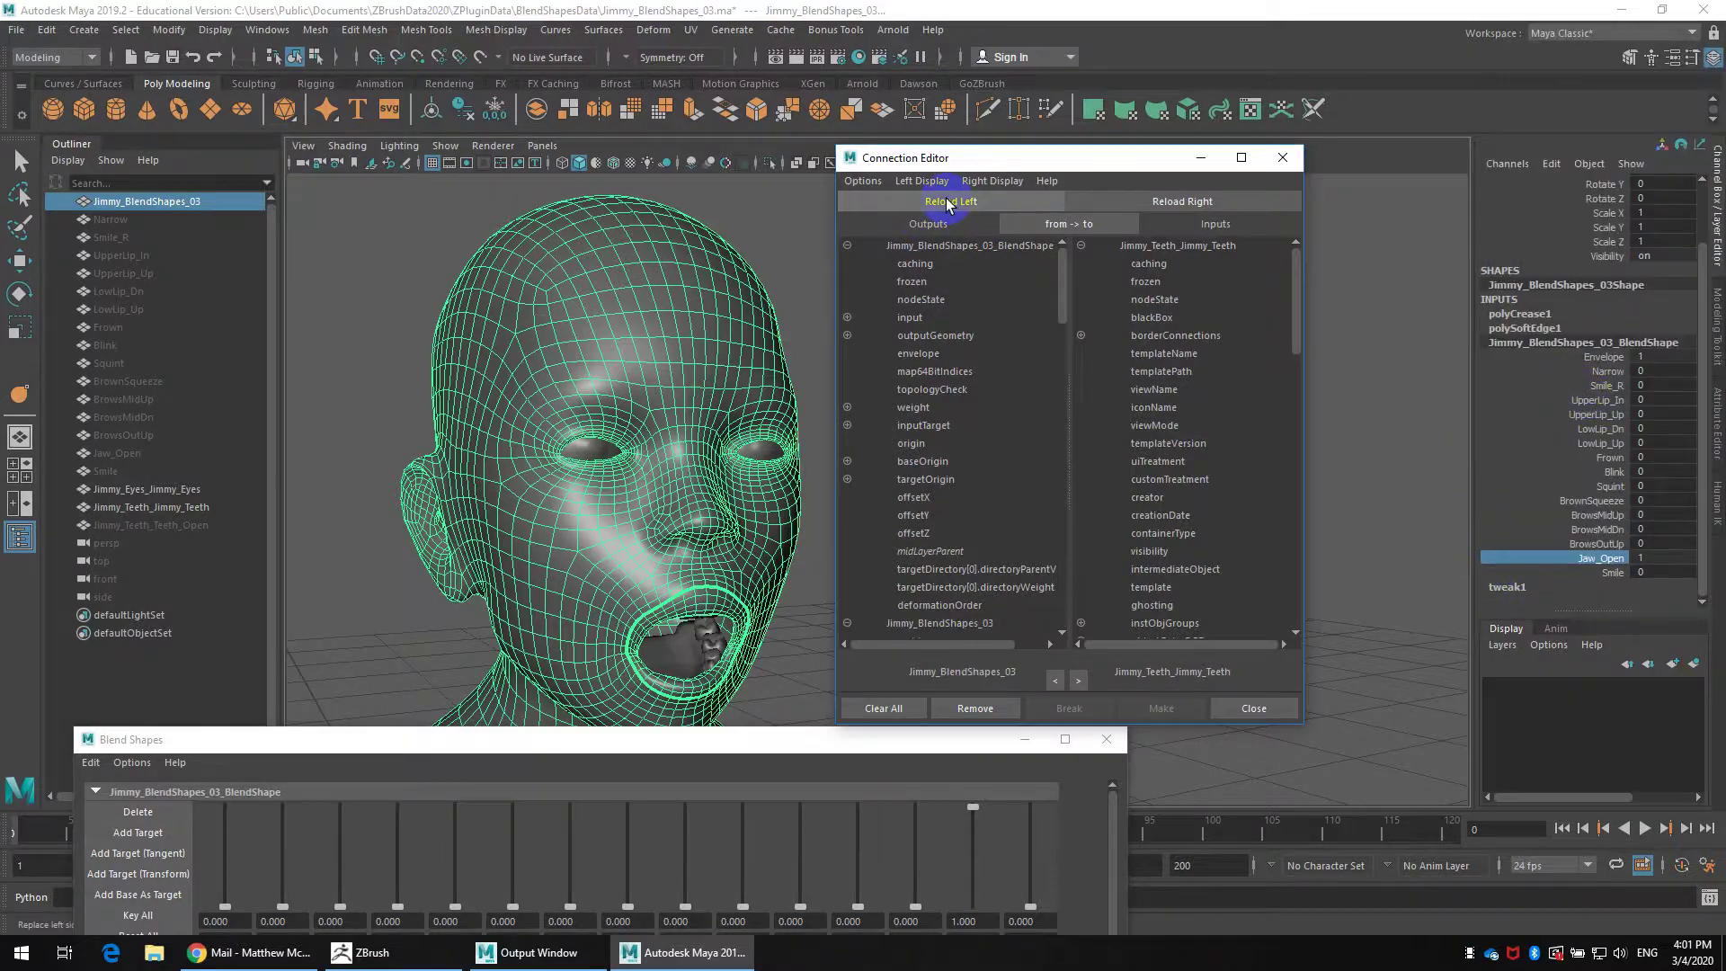
Select the teeth mesh's blend shape node with its Teeth_Open channel and load it into the Connection Editor's "to" side
click(681, 650)
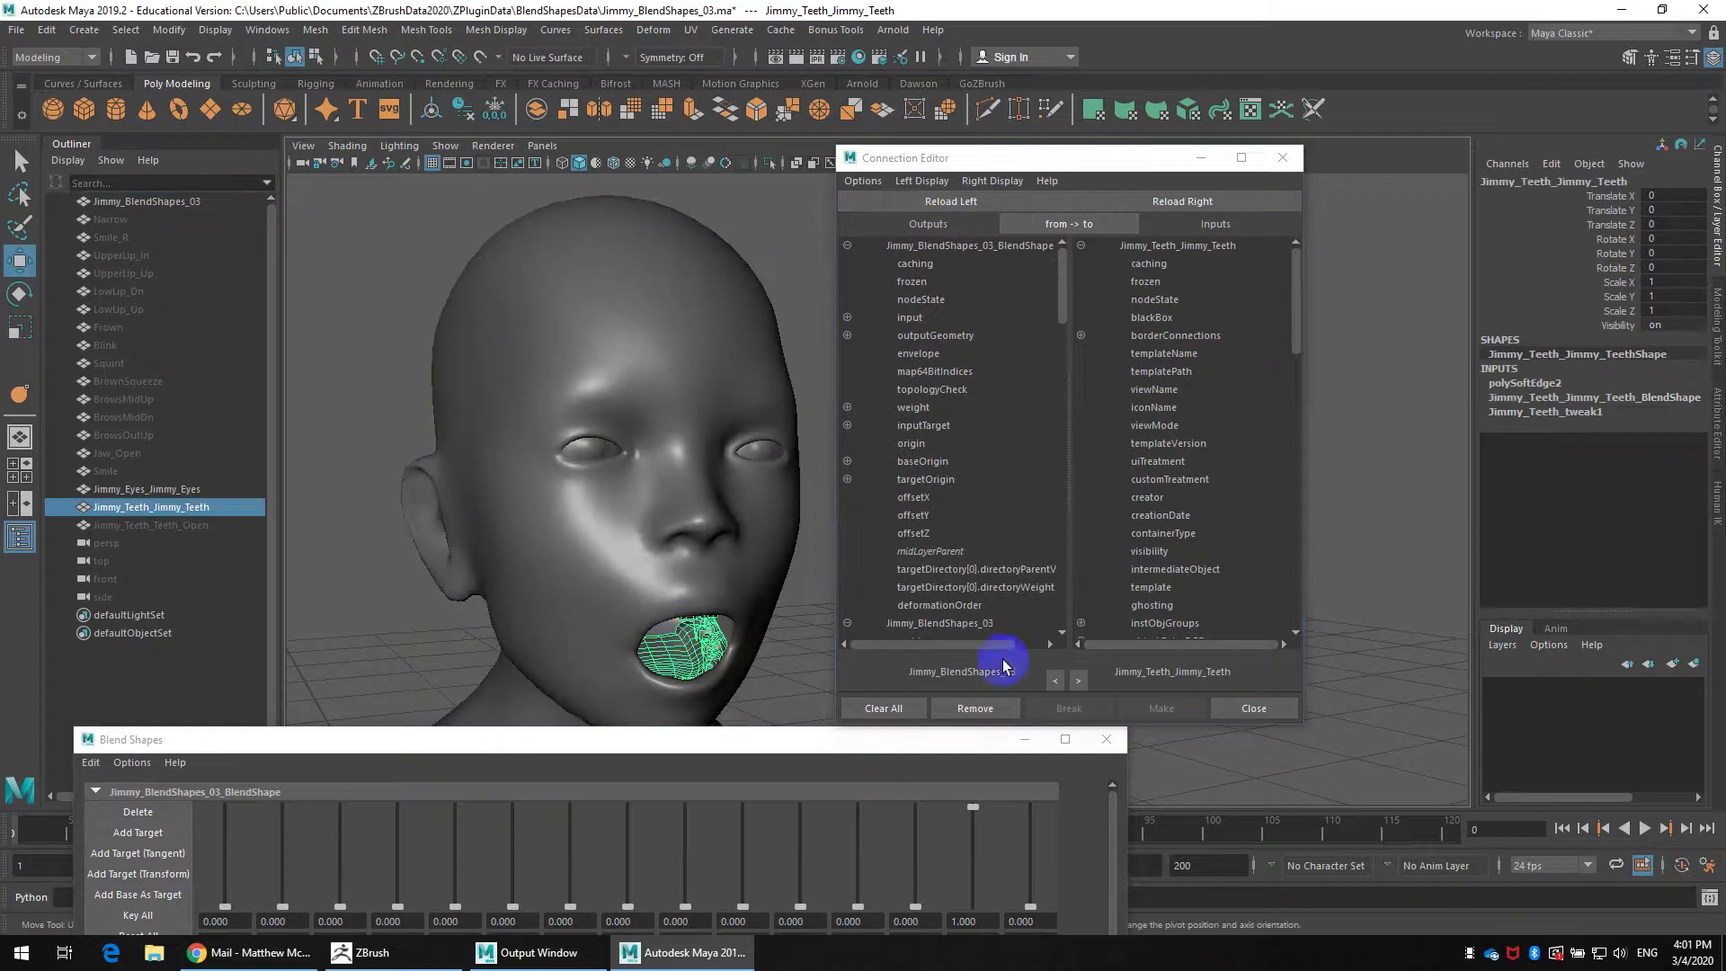
click(1586, 400)
click(1612, 428)
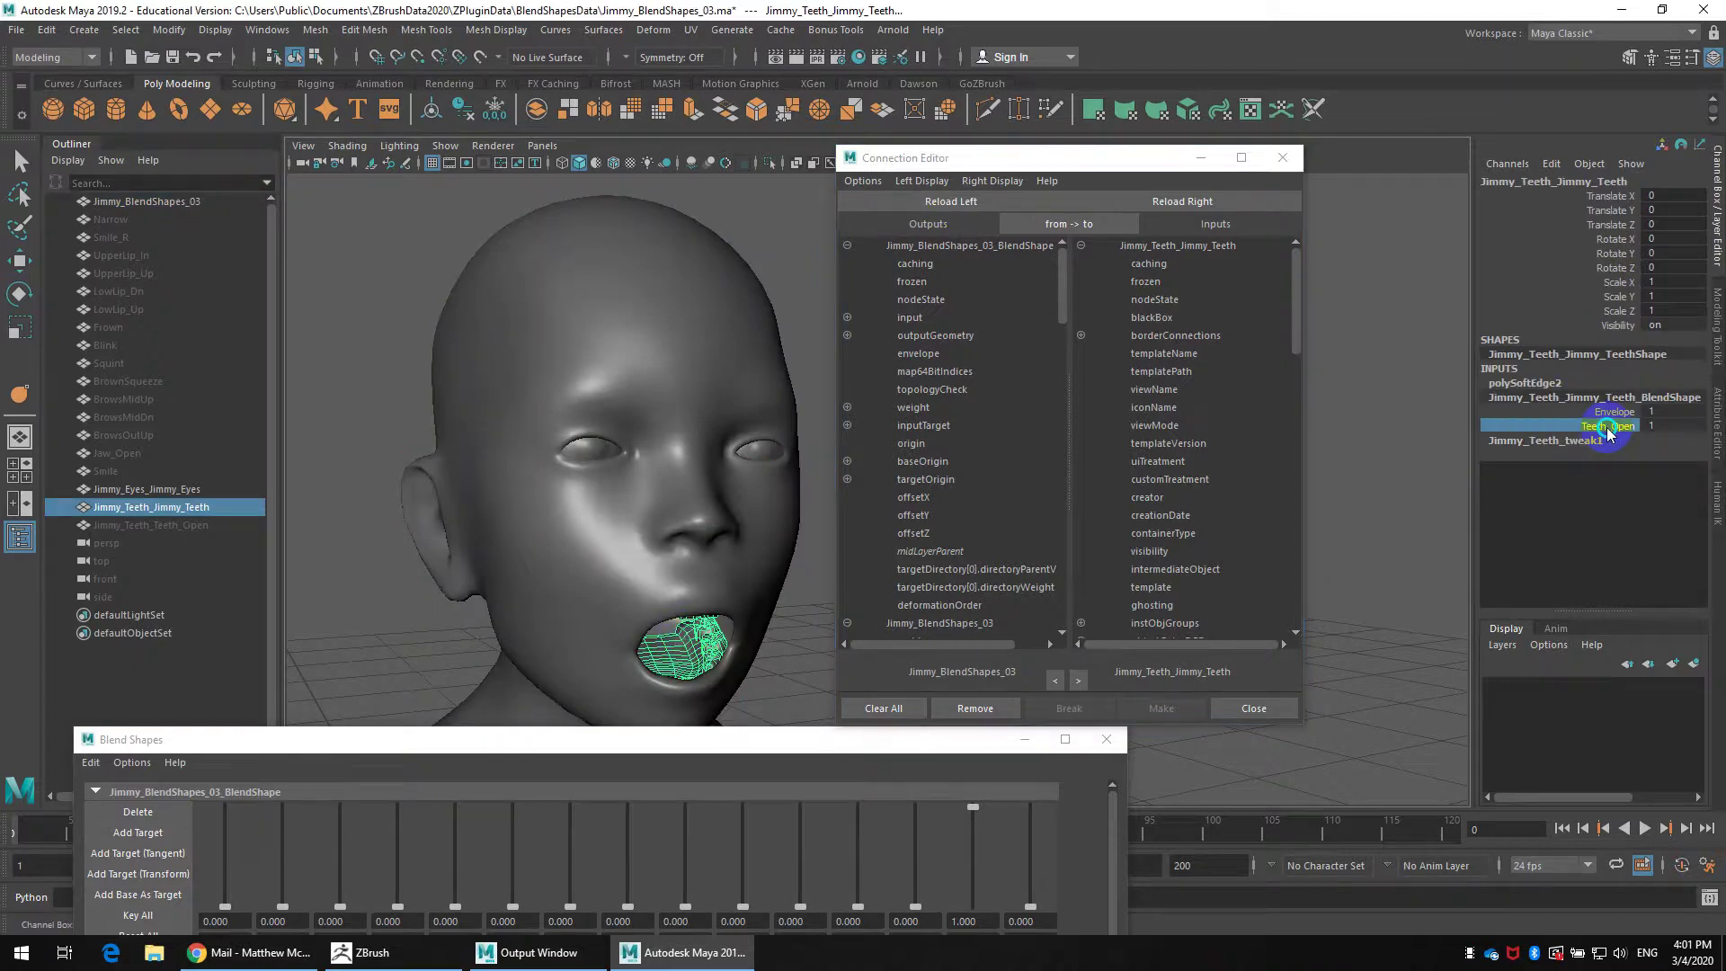
right_click(1612, 429)
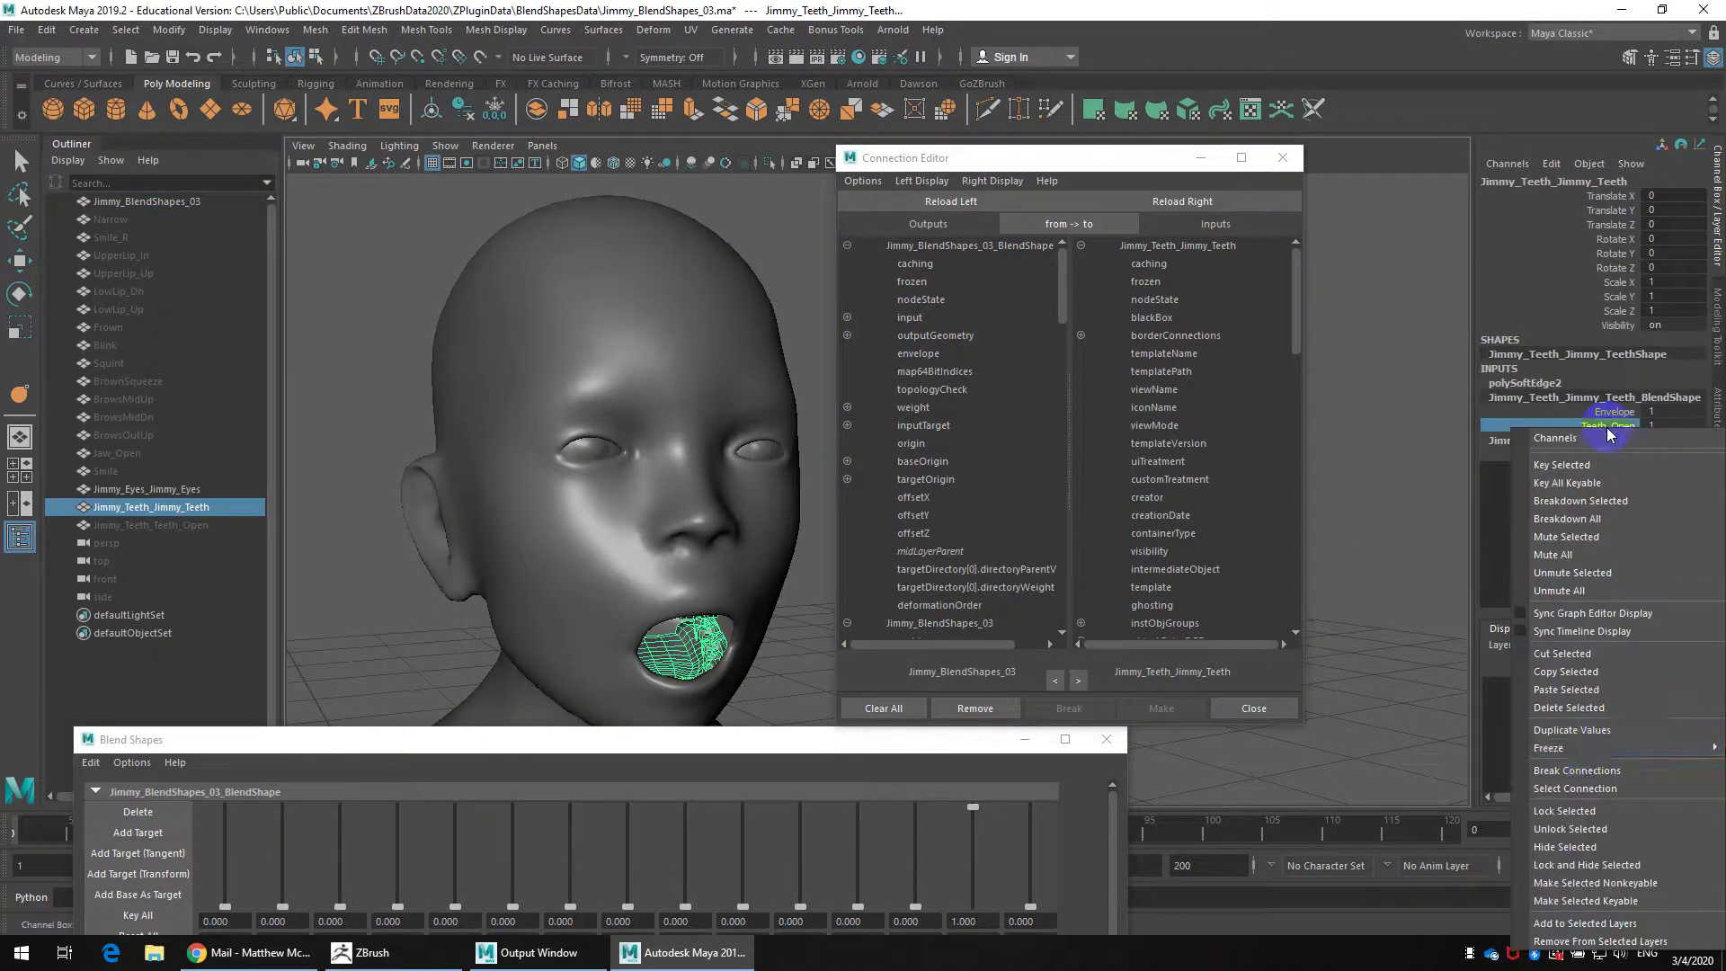
click(1584, 788)
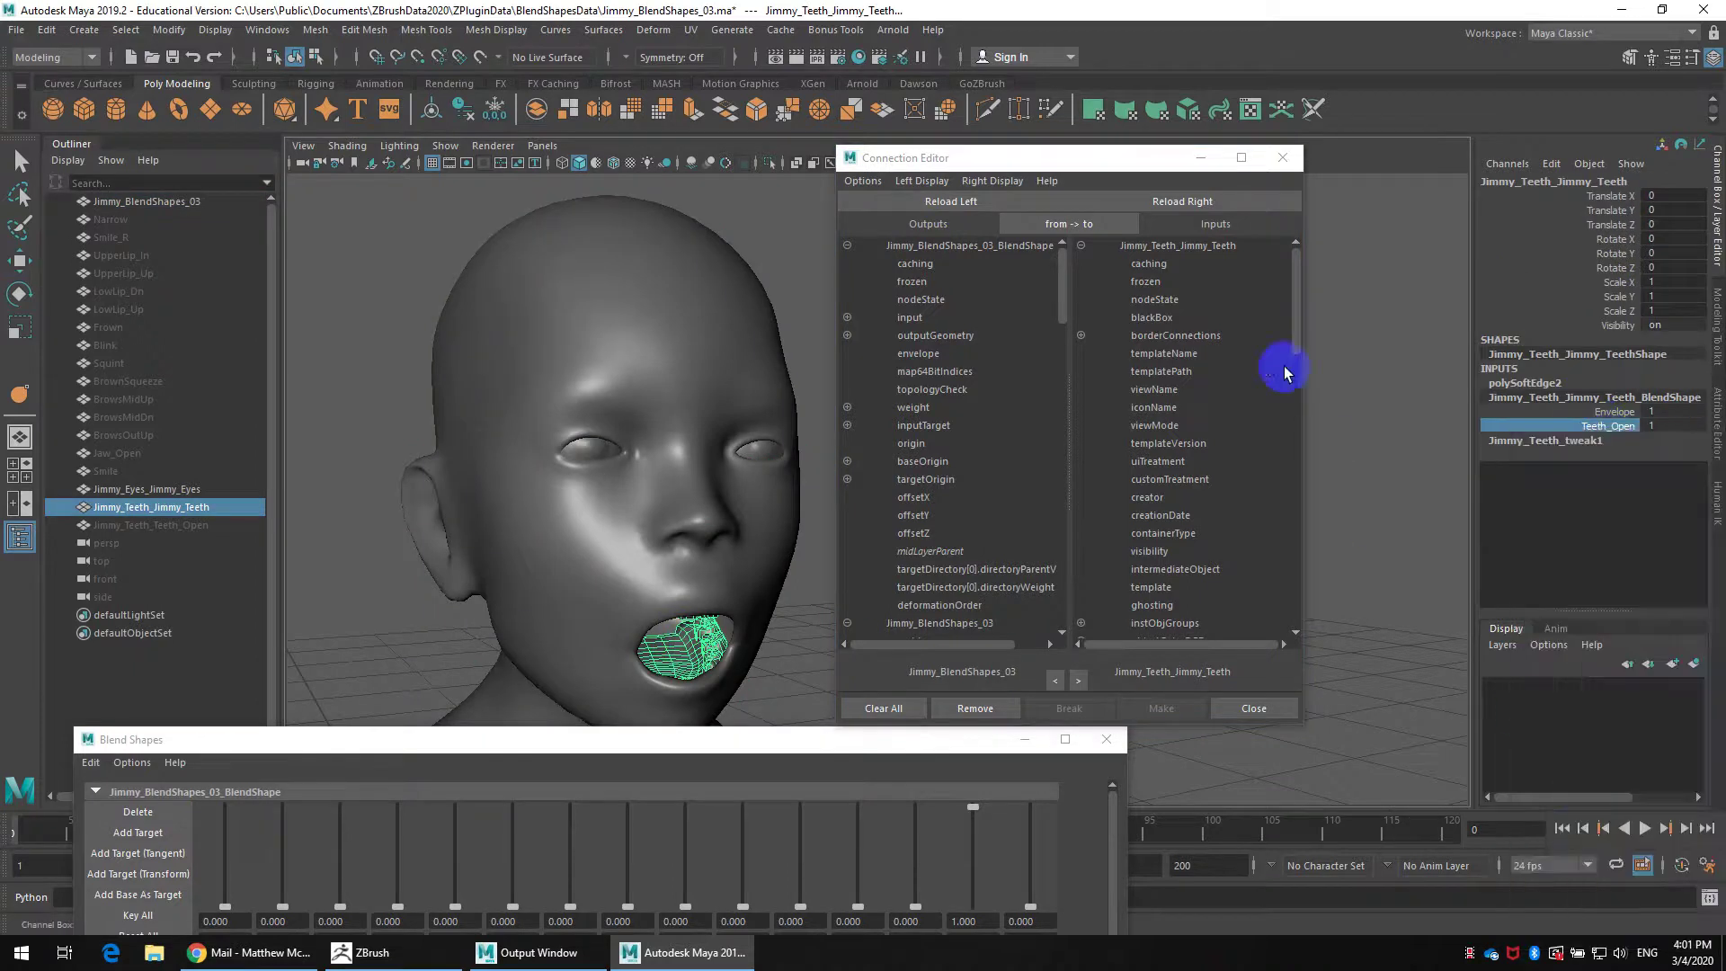
click(1179, 215)
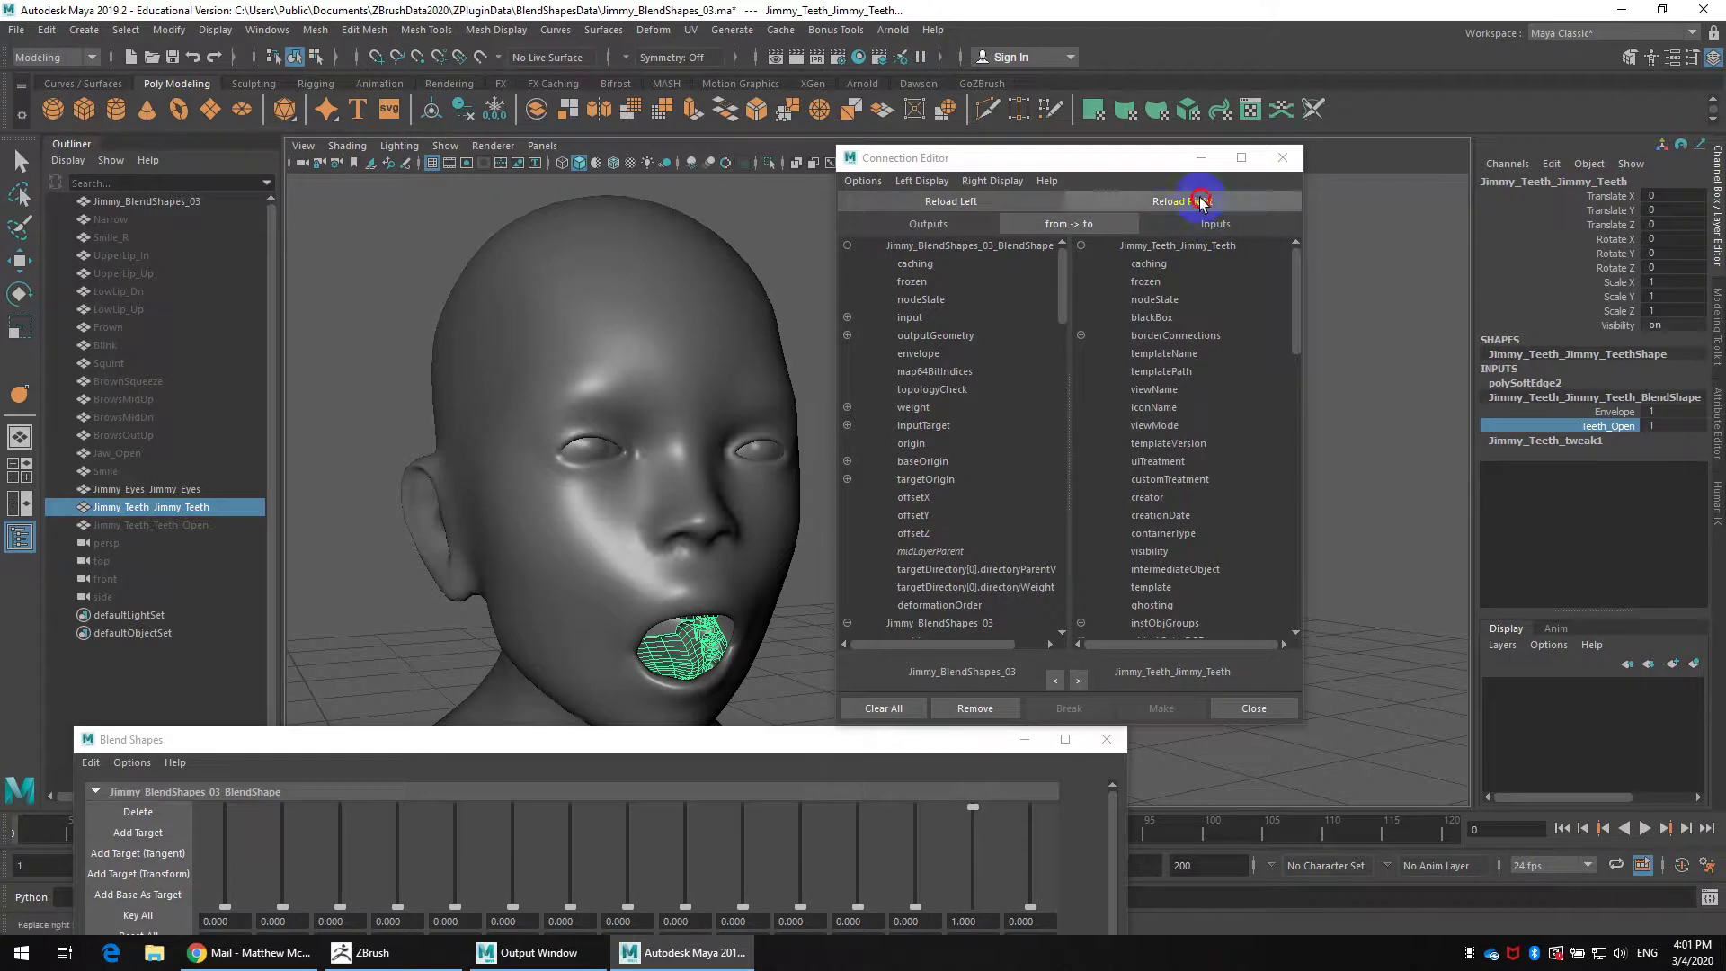
Expand both weight attributes and connect the head's Jaw_Open weight to the teeth's Teeth_Open weight
click(847, 408)
scroll(938, 540, down, 5)
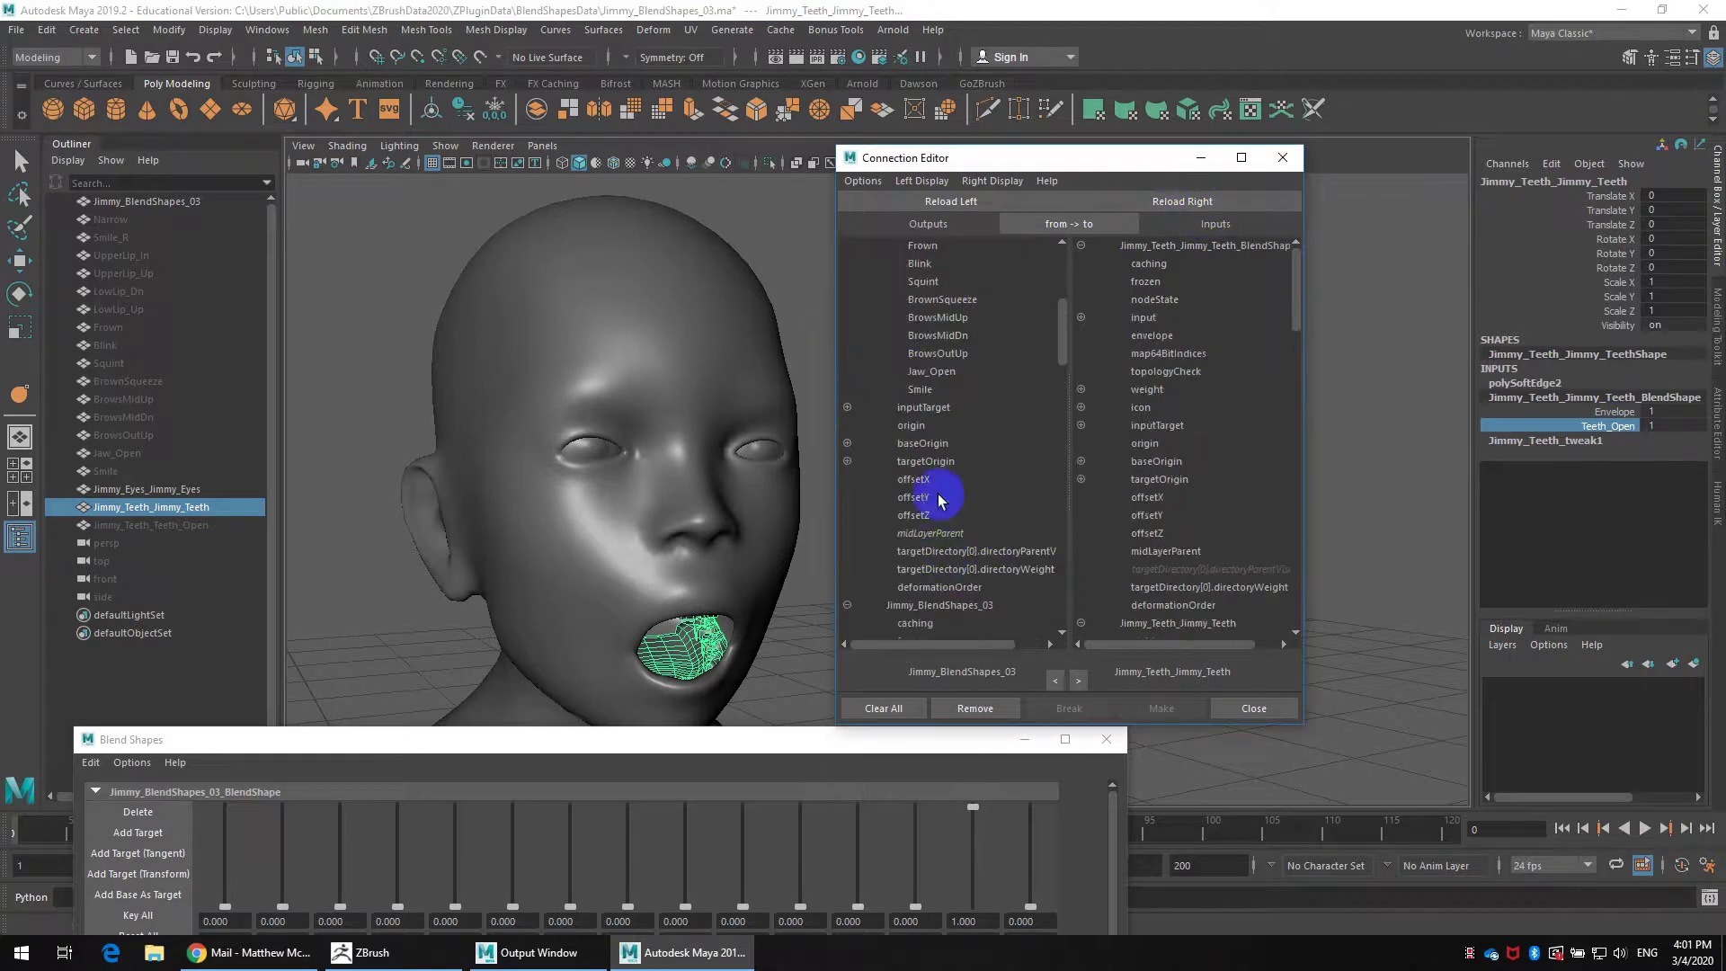
click(945, 371)
click(1082, 390)
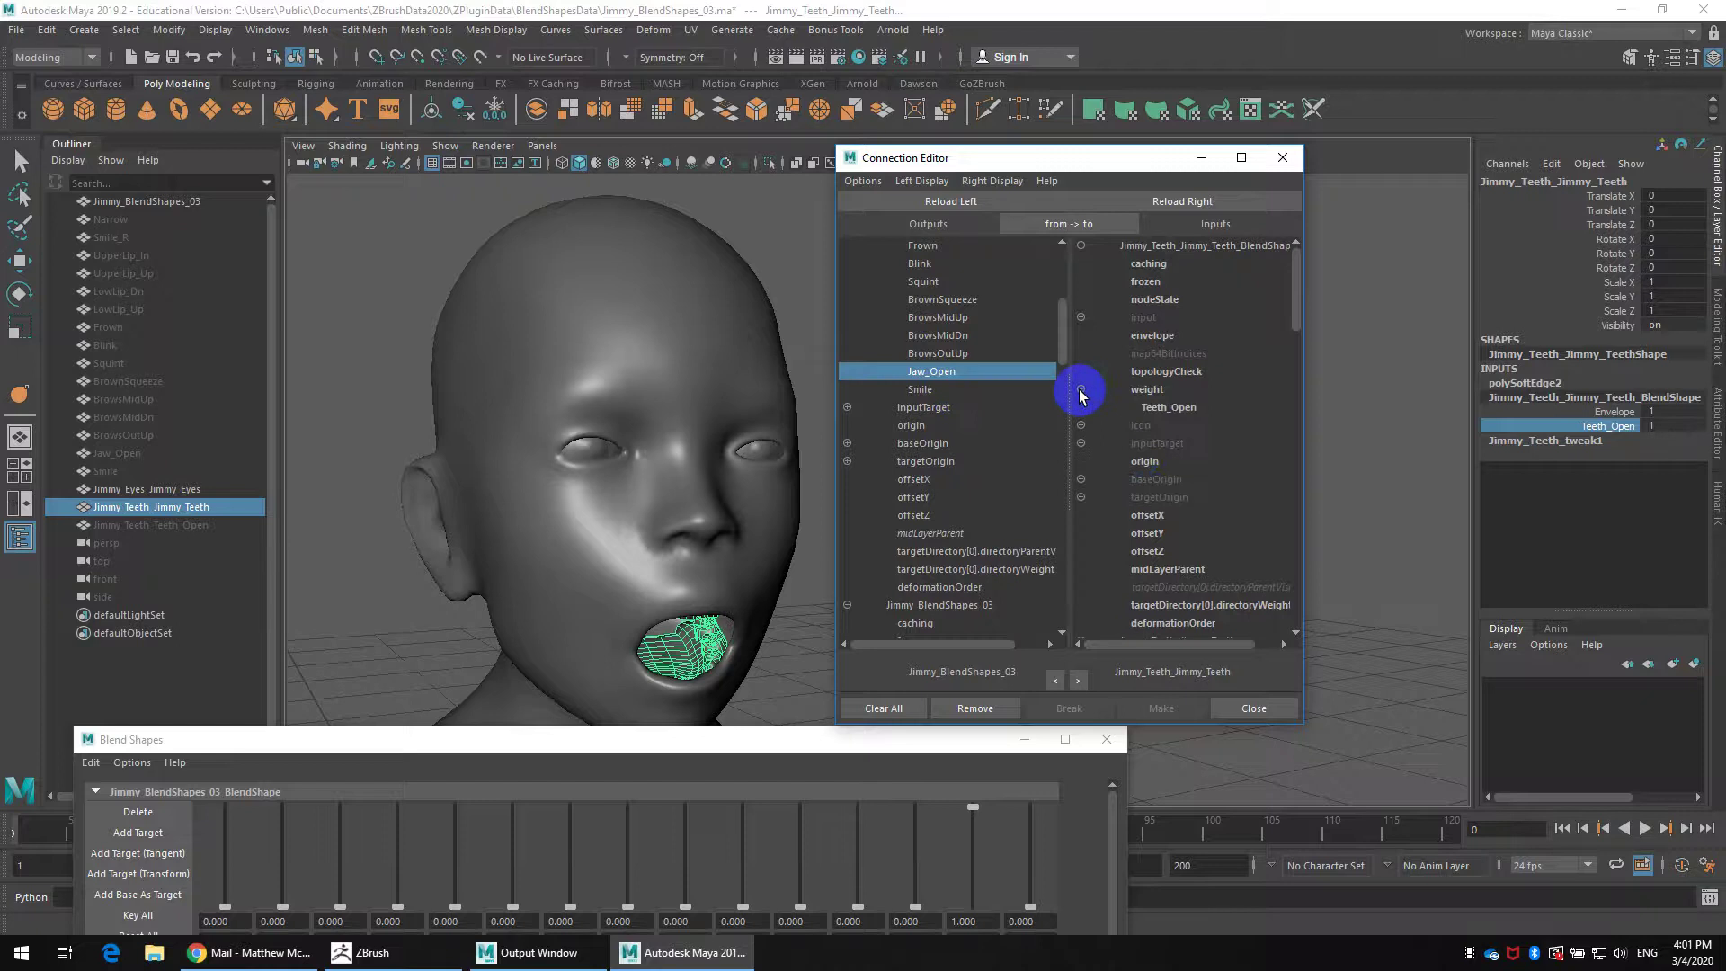
click(1169, 407)
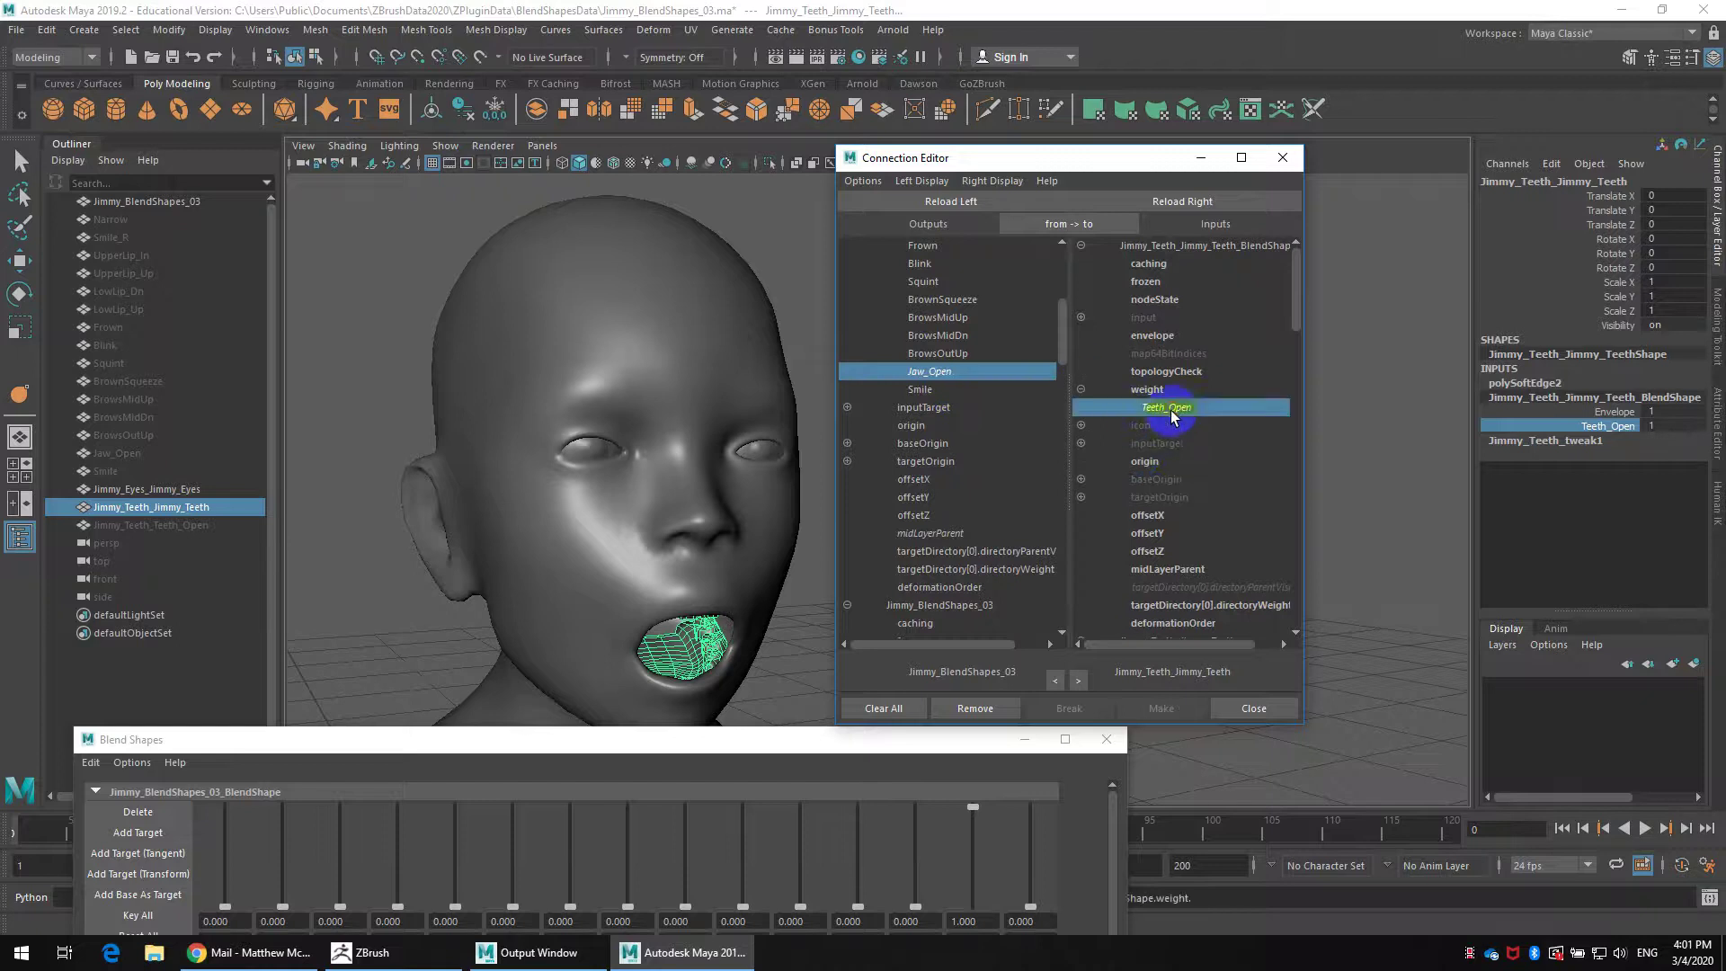
click(1079, 680)
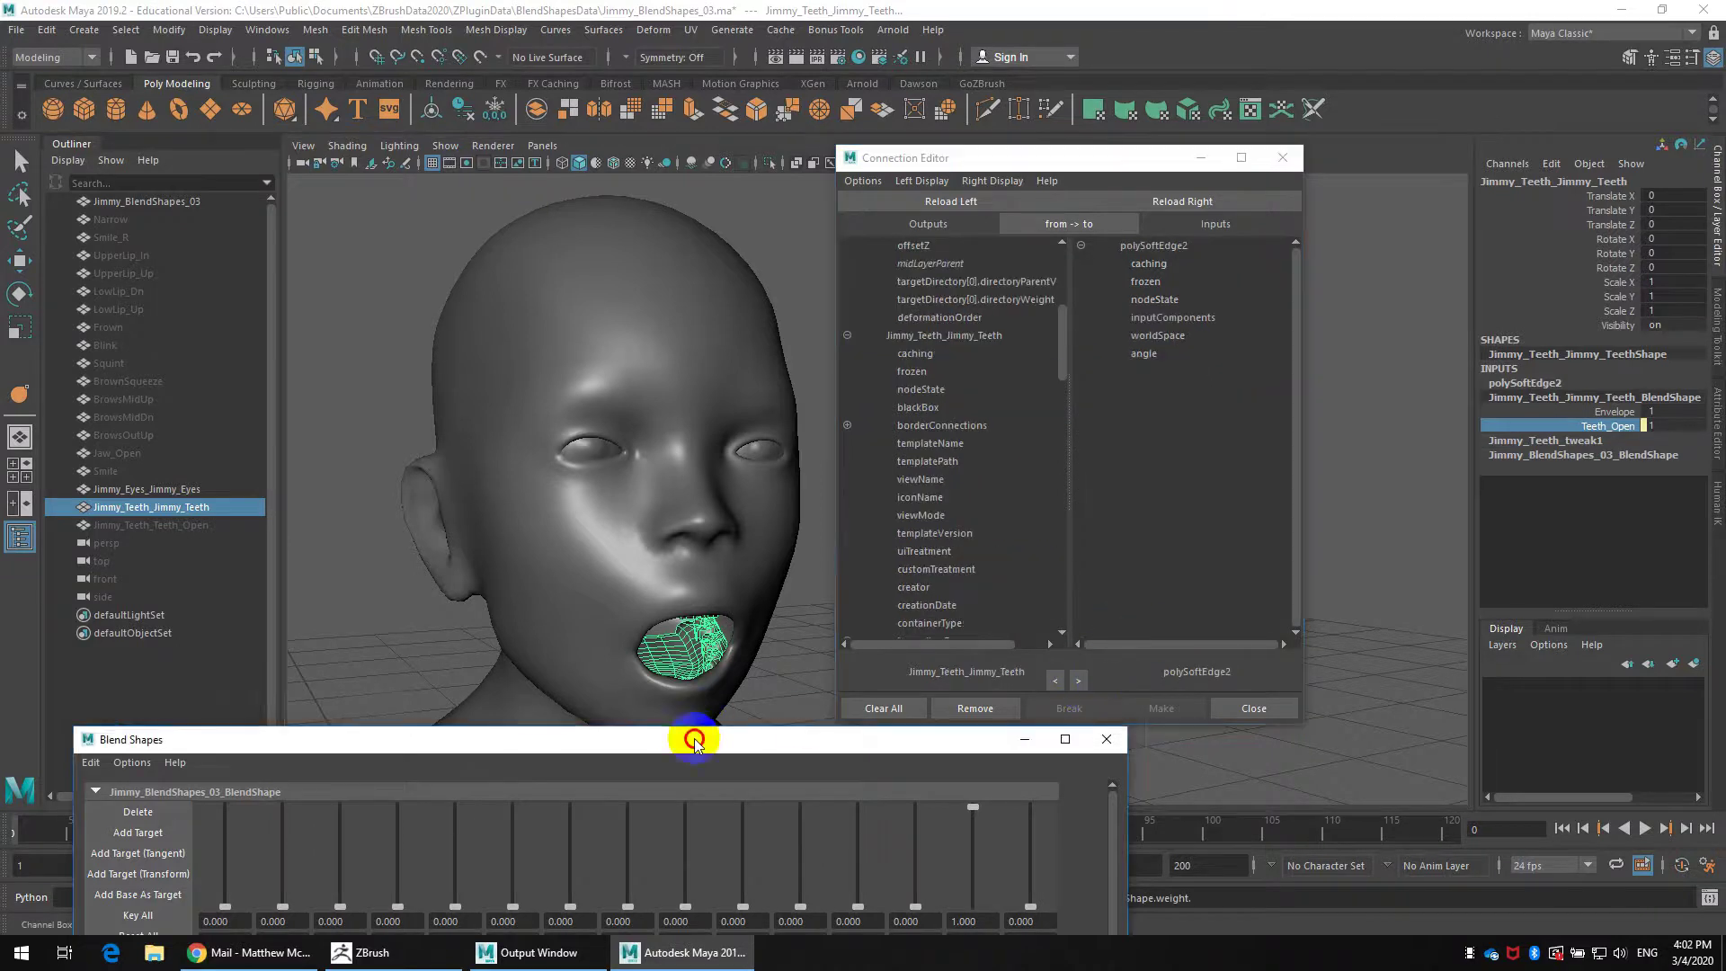
Move the Blend Shapes window clear of the face and lower the Jaw_Open slider to 0 to test the link with the teeth
drag(693, 737, 1156, 59)
drag(1433, 125, 1430, 374)
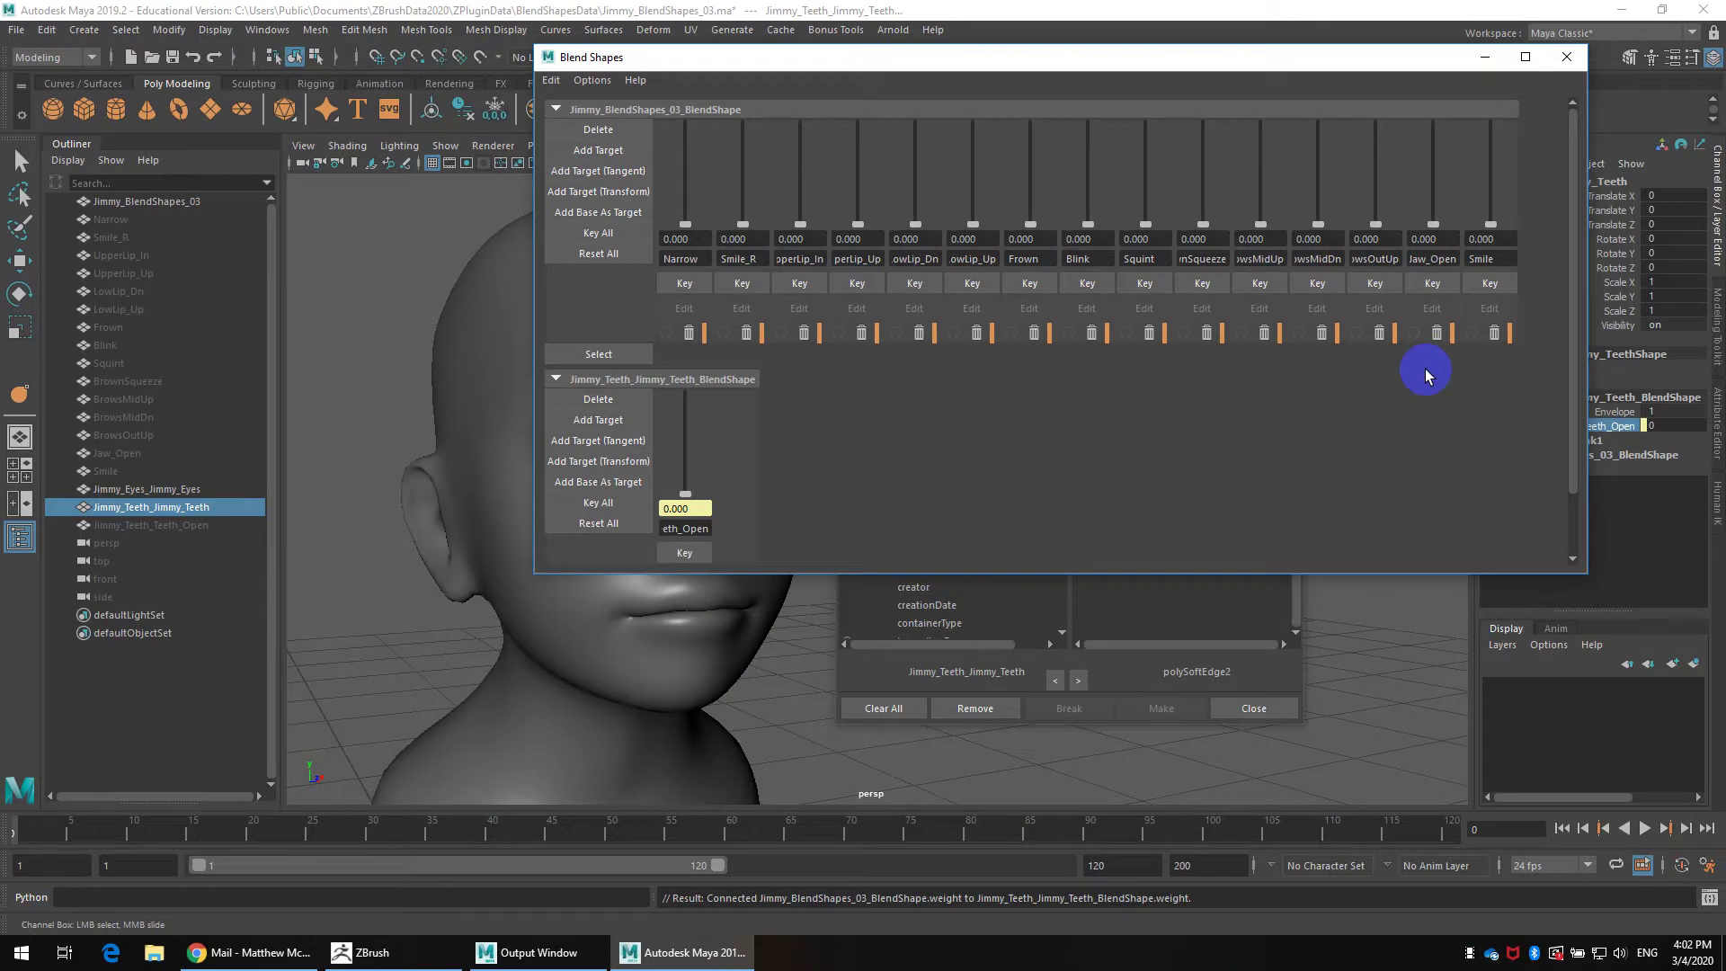